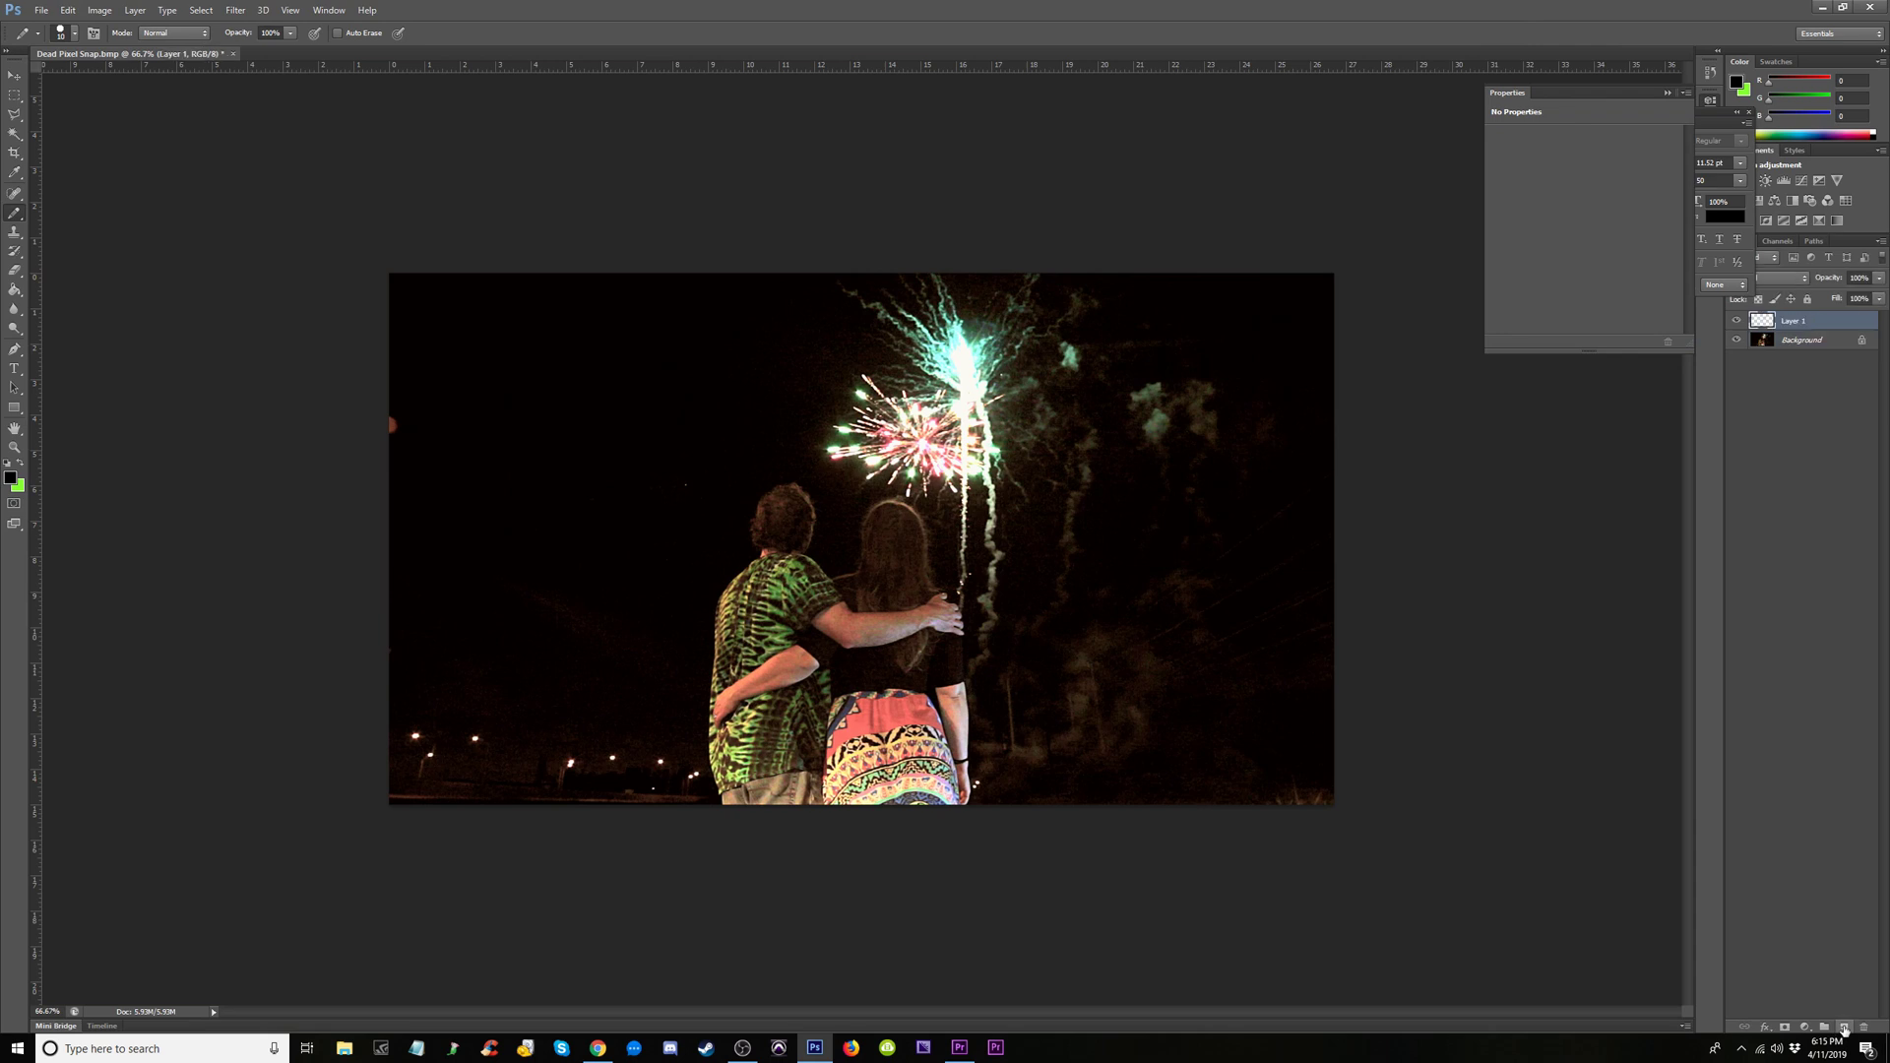
Set the Pencil tool's size to 6 px to suit the bright dead pixel in the dark sky beside the man's head
key(ctrl+plus)
key(ctrl+plus)
key(ctrl+plus)
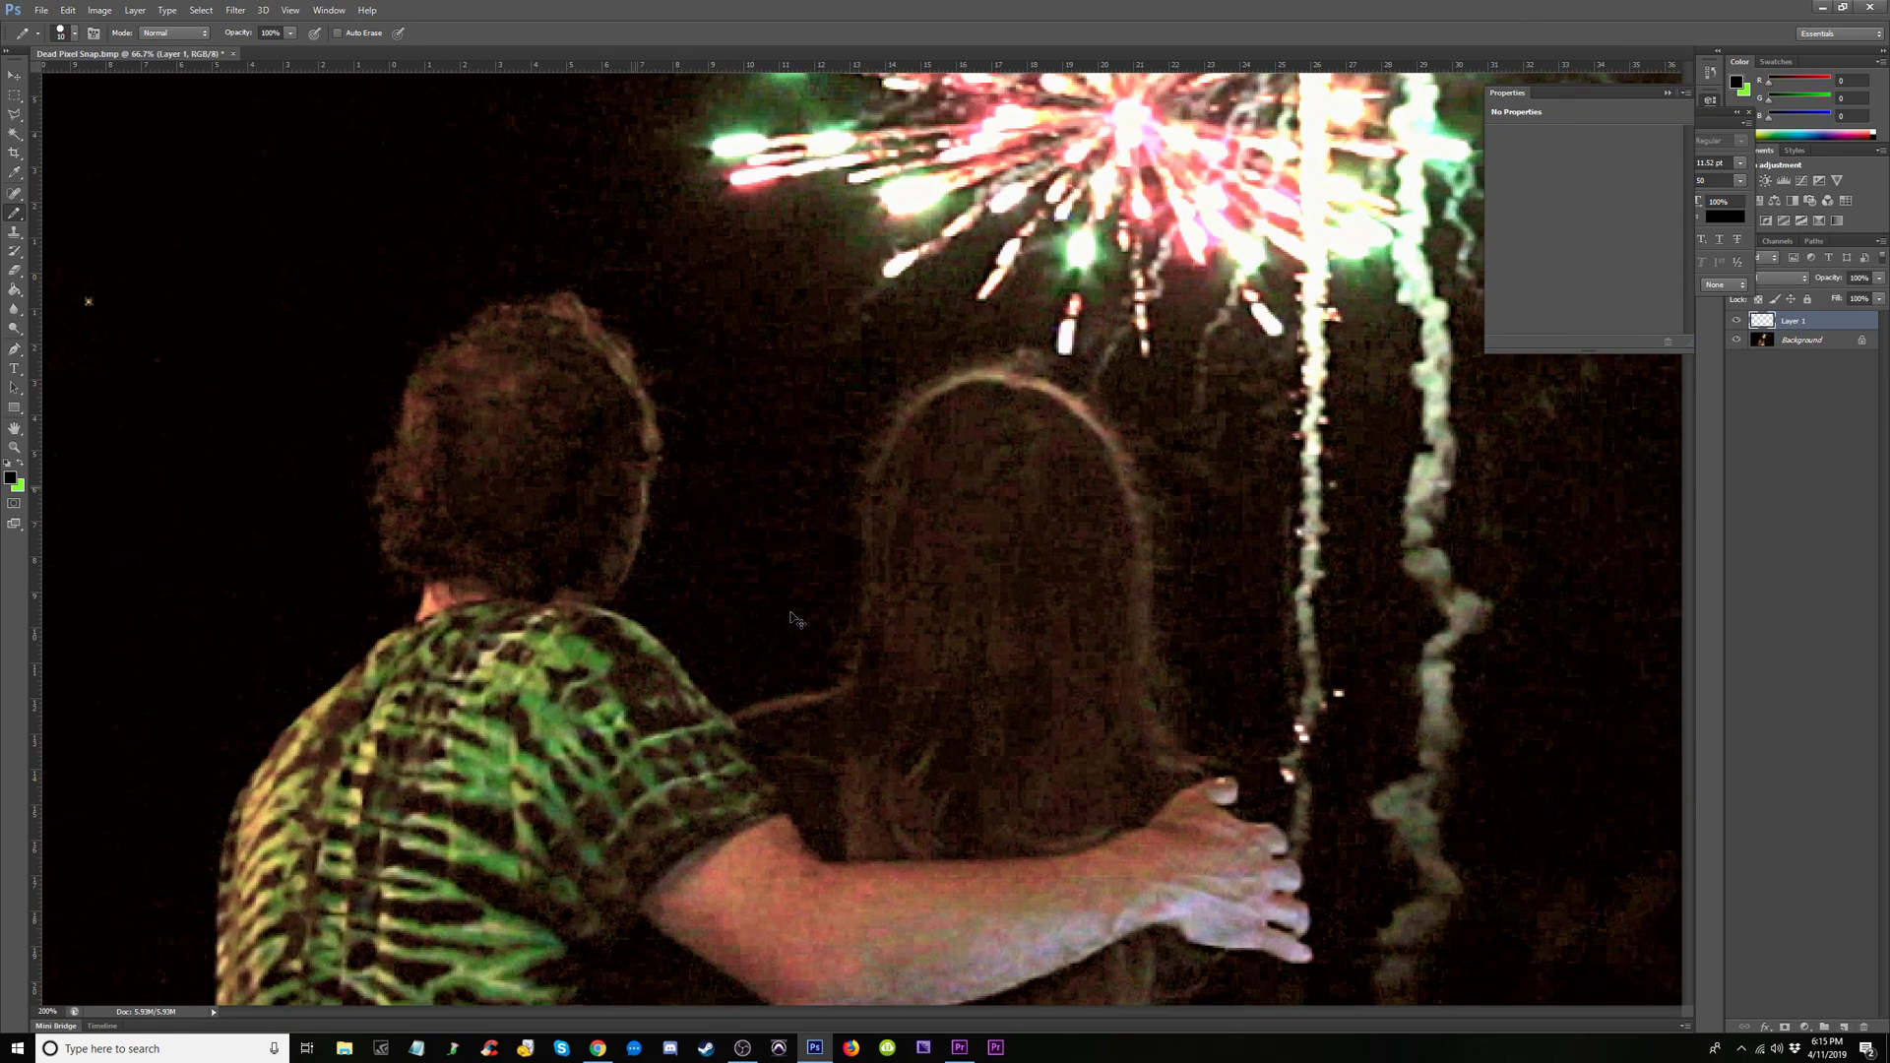
drag(912, 1013, 777, 985)
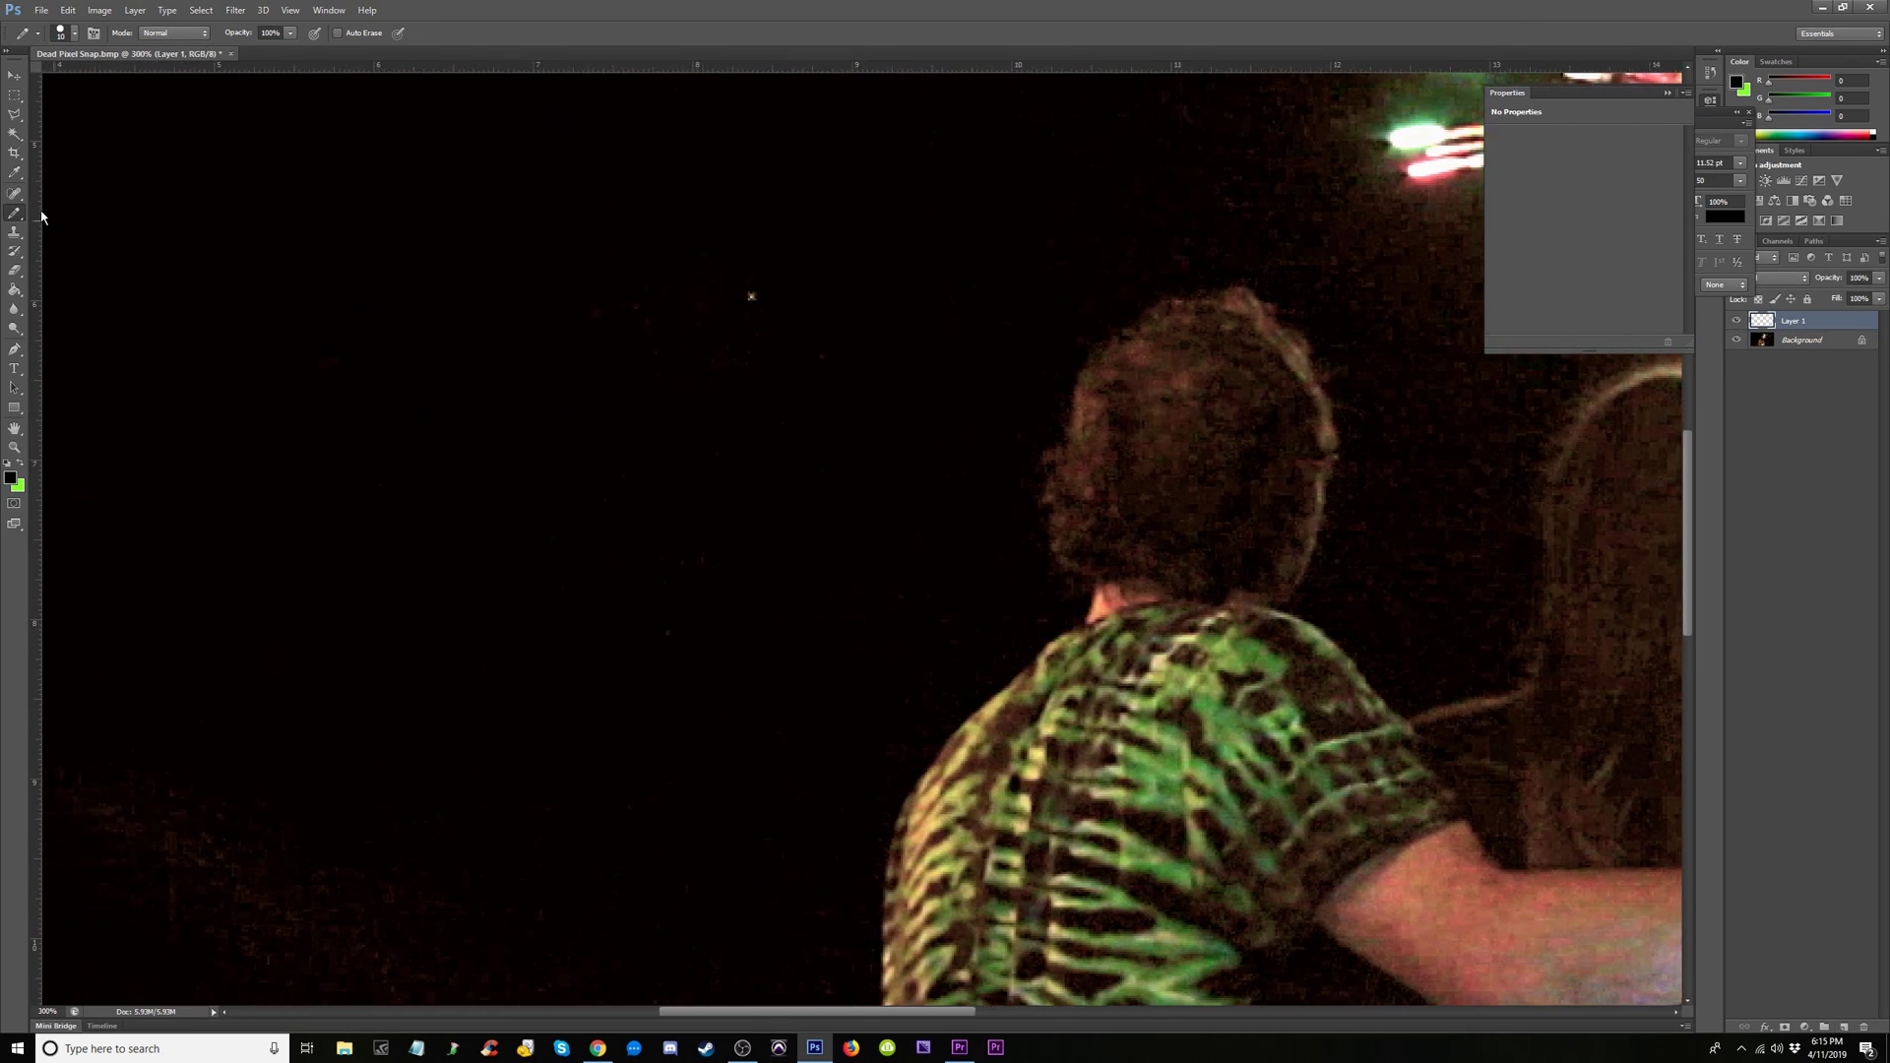
drag(1687, 600, 1687, 537)
key(ctrl+plus)
key(ctrl+plus)
key(ctrl+plus)
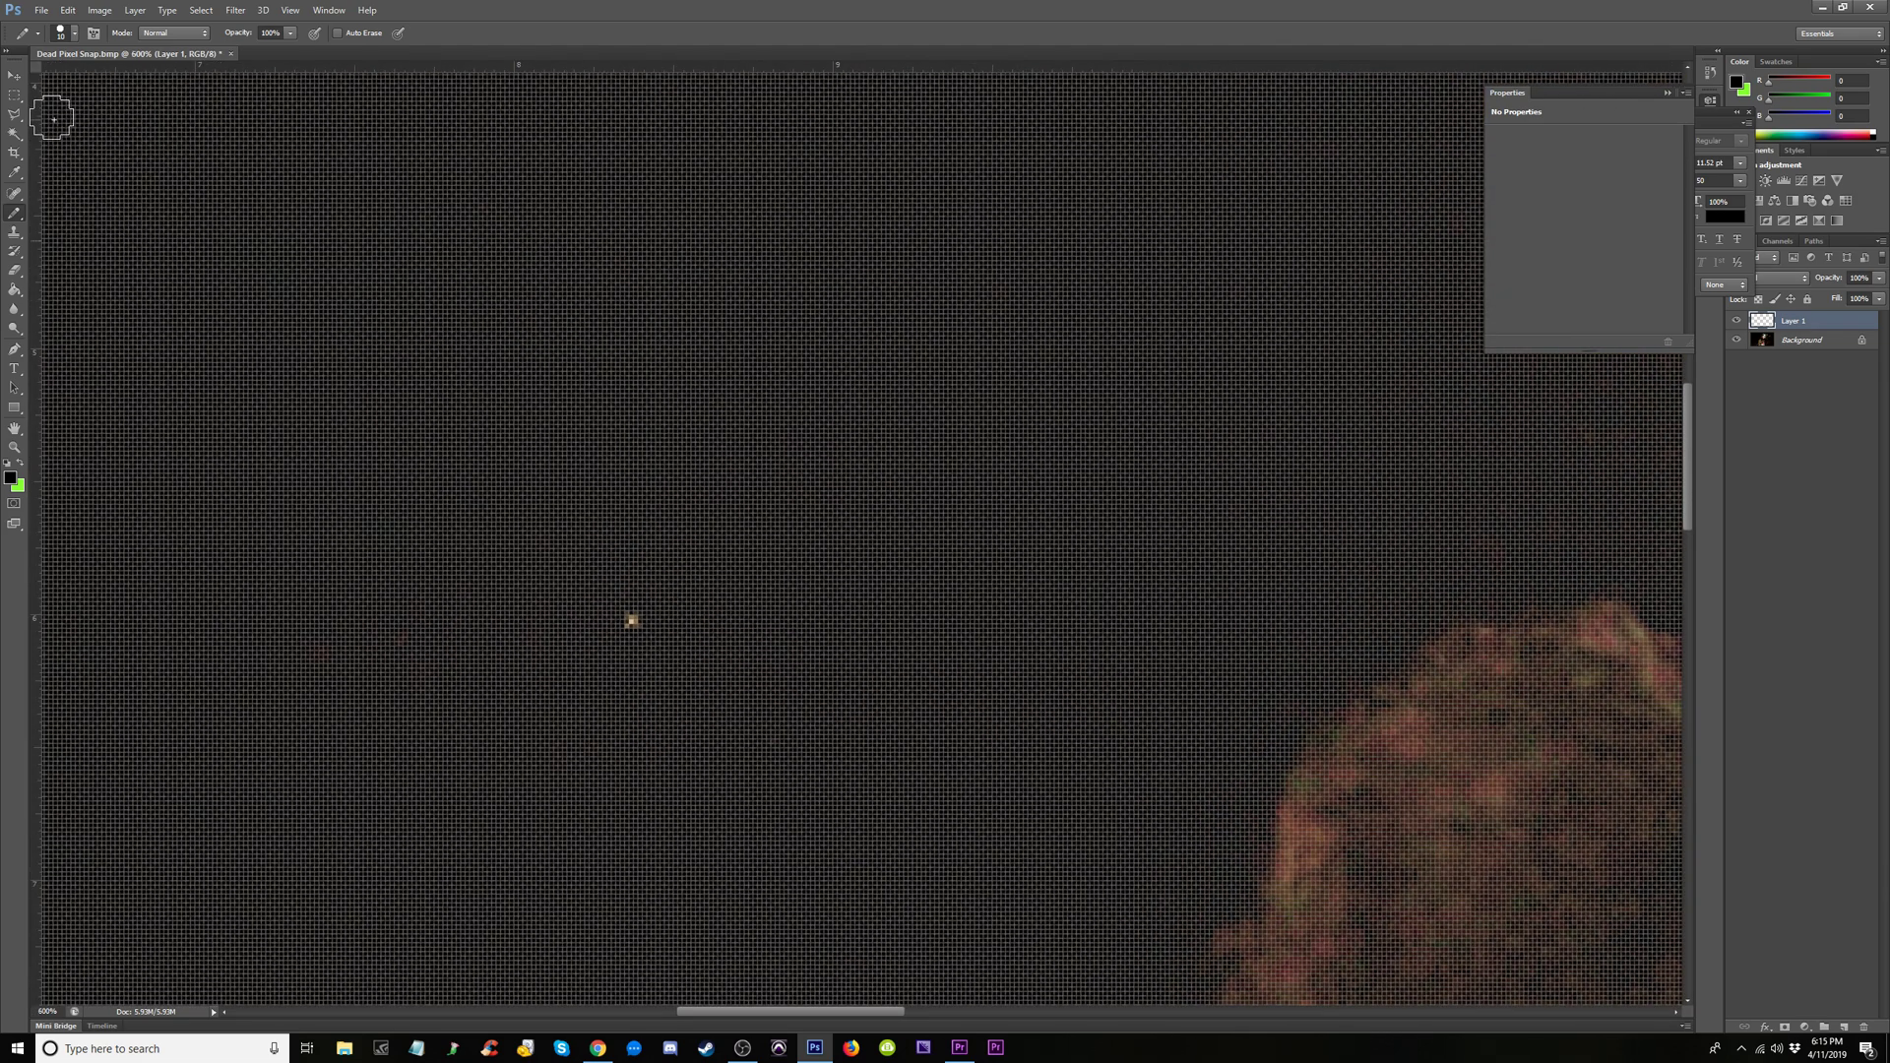
click(71, 33)
click(98, 64)
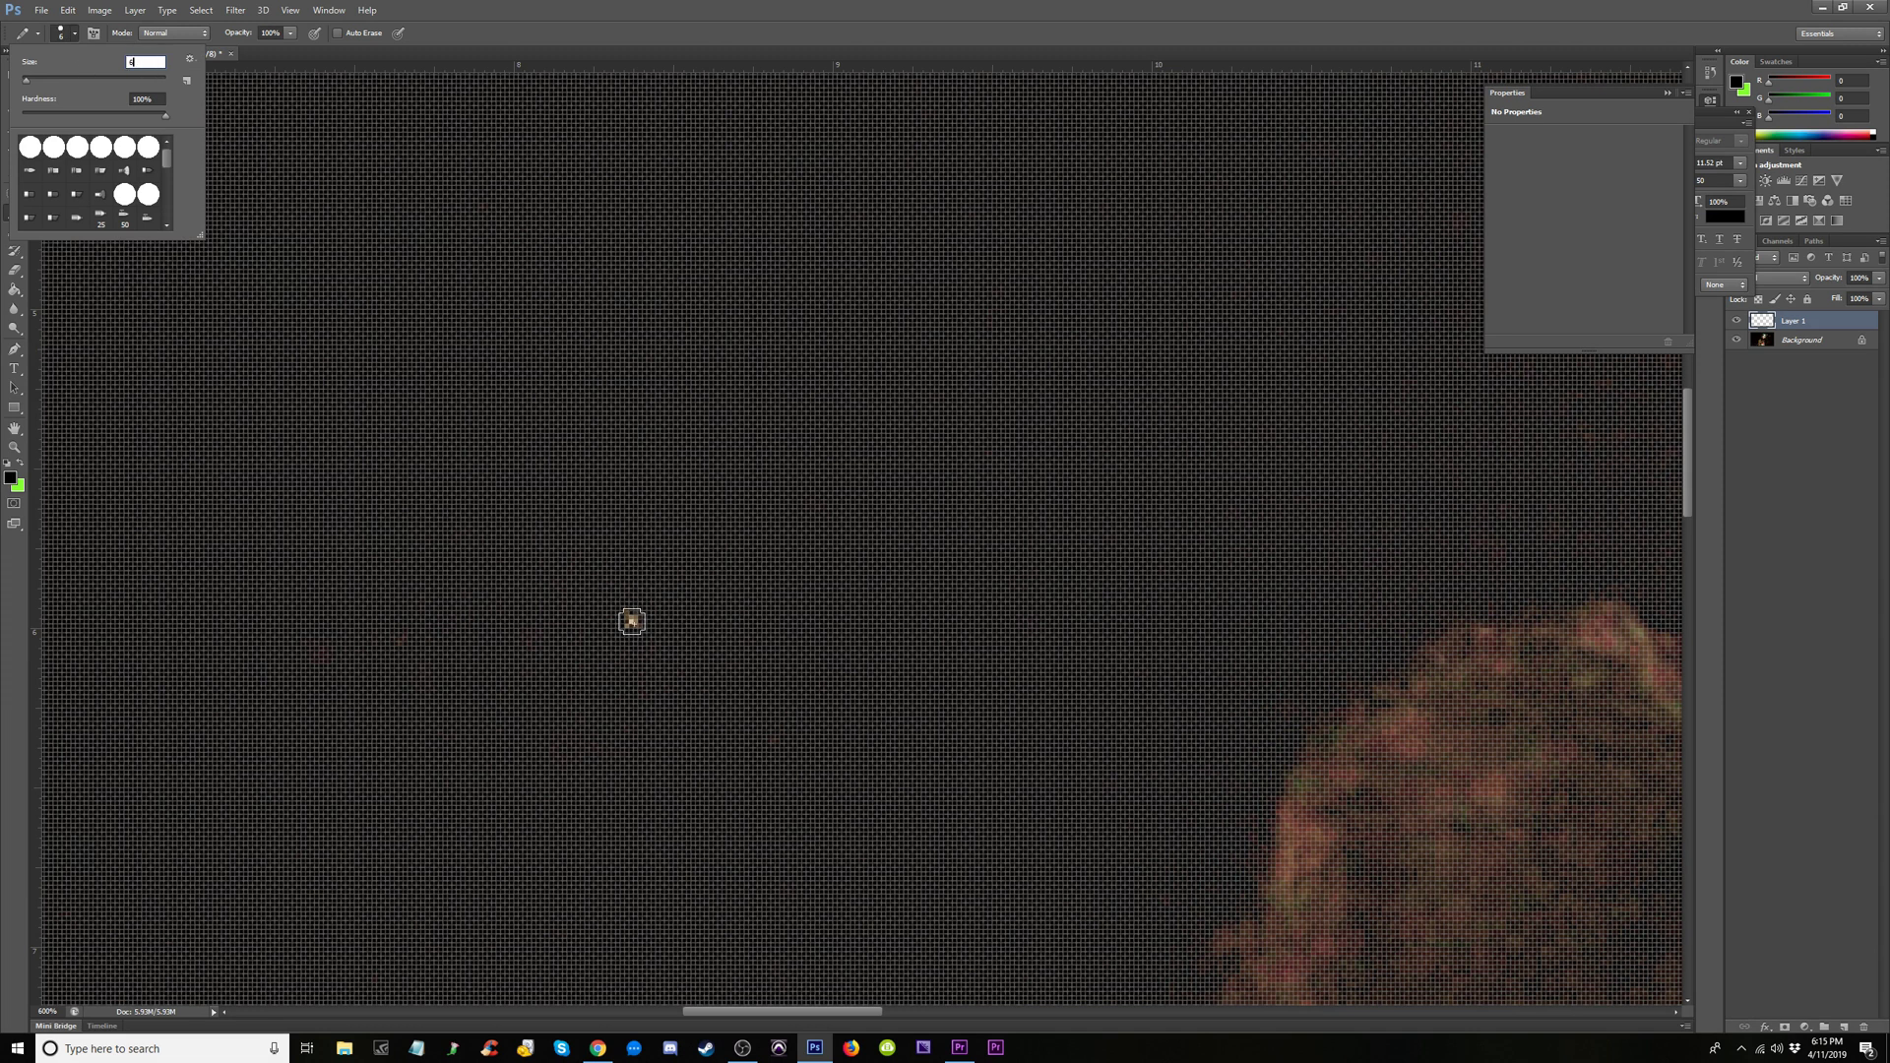
click(270, 203)
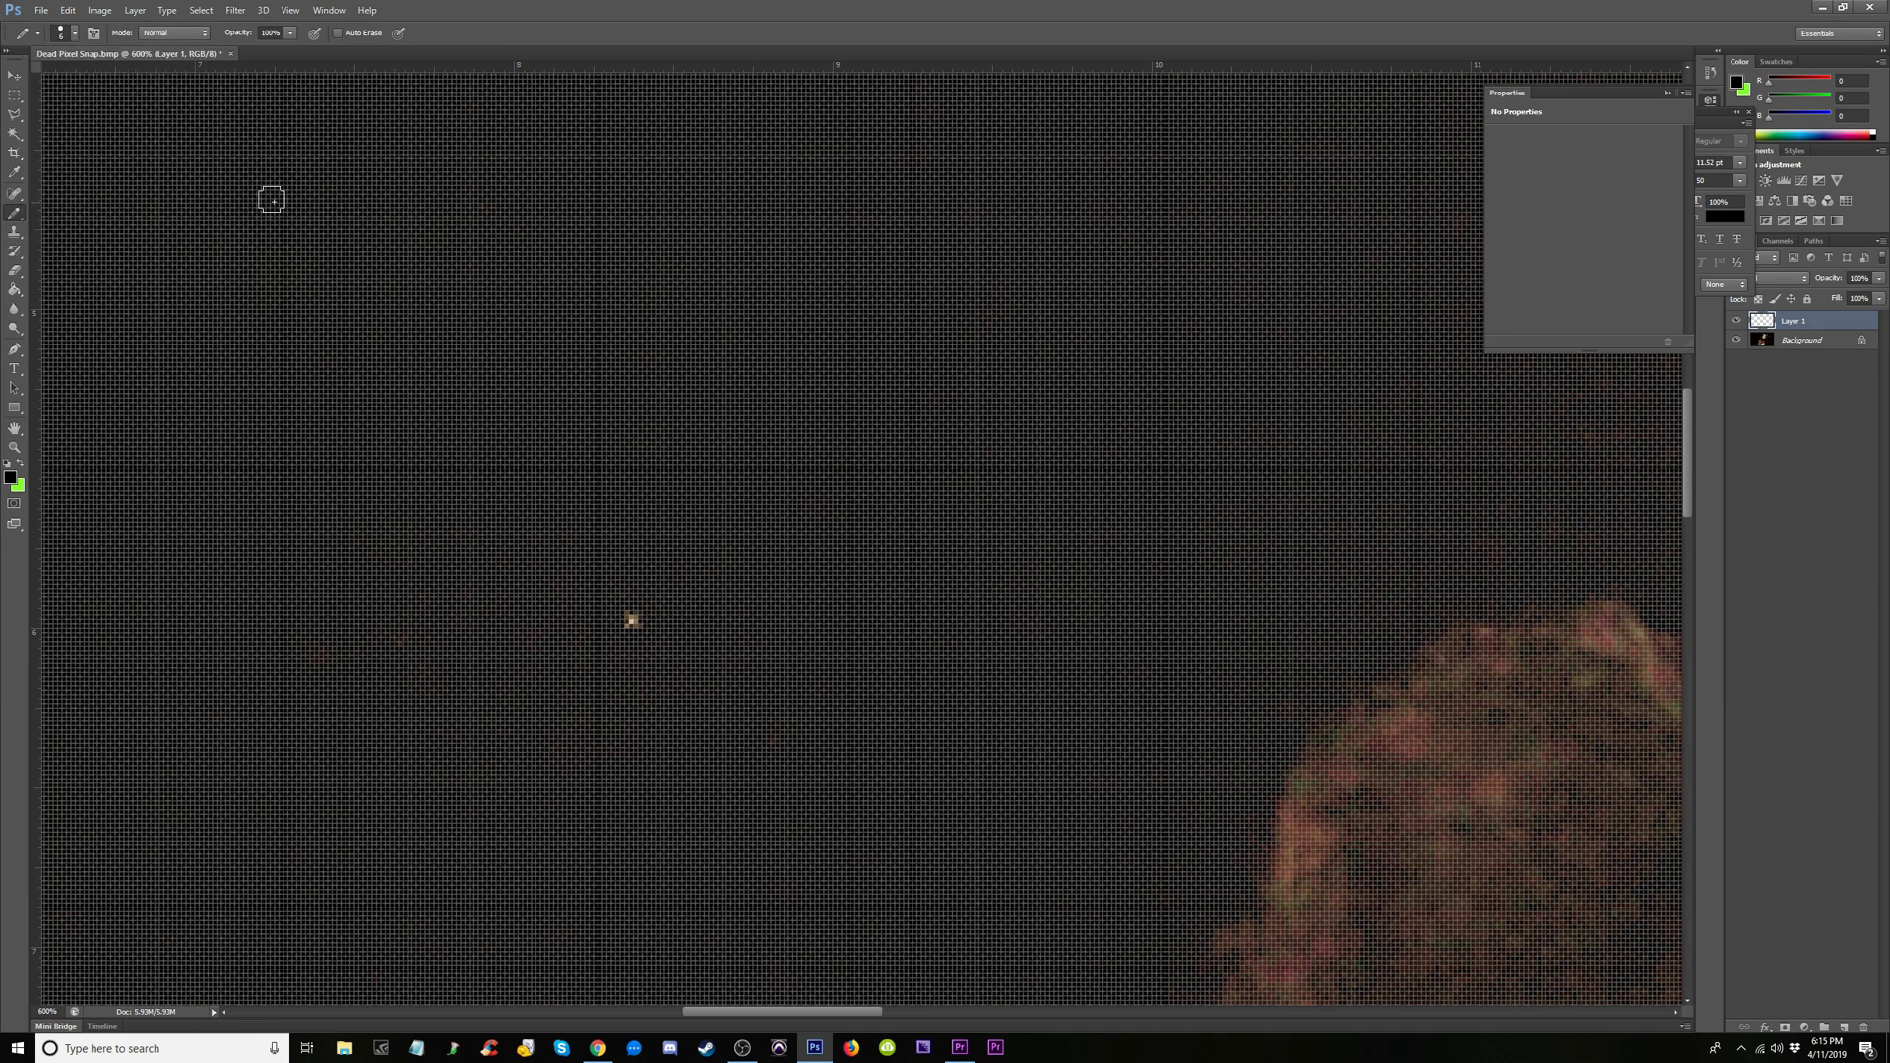
Cover the bright dead pixel in the dark sky with a single black pencil dot on Layer 1
key(ctrl+plus)
key(ctrl+plus)
key(ctrl+plus)
key(ctrl+plus)
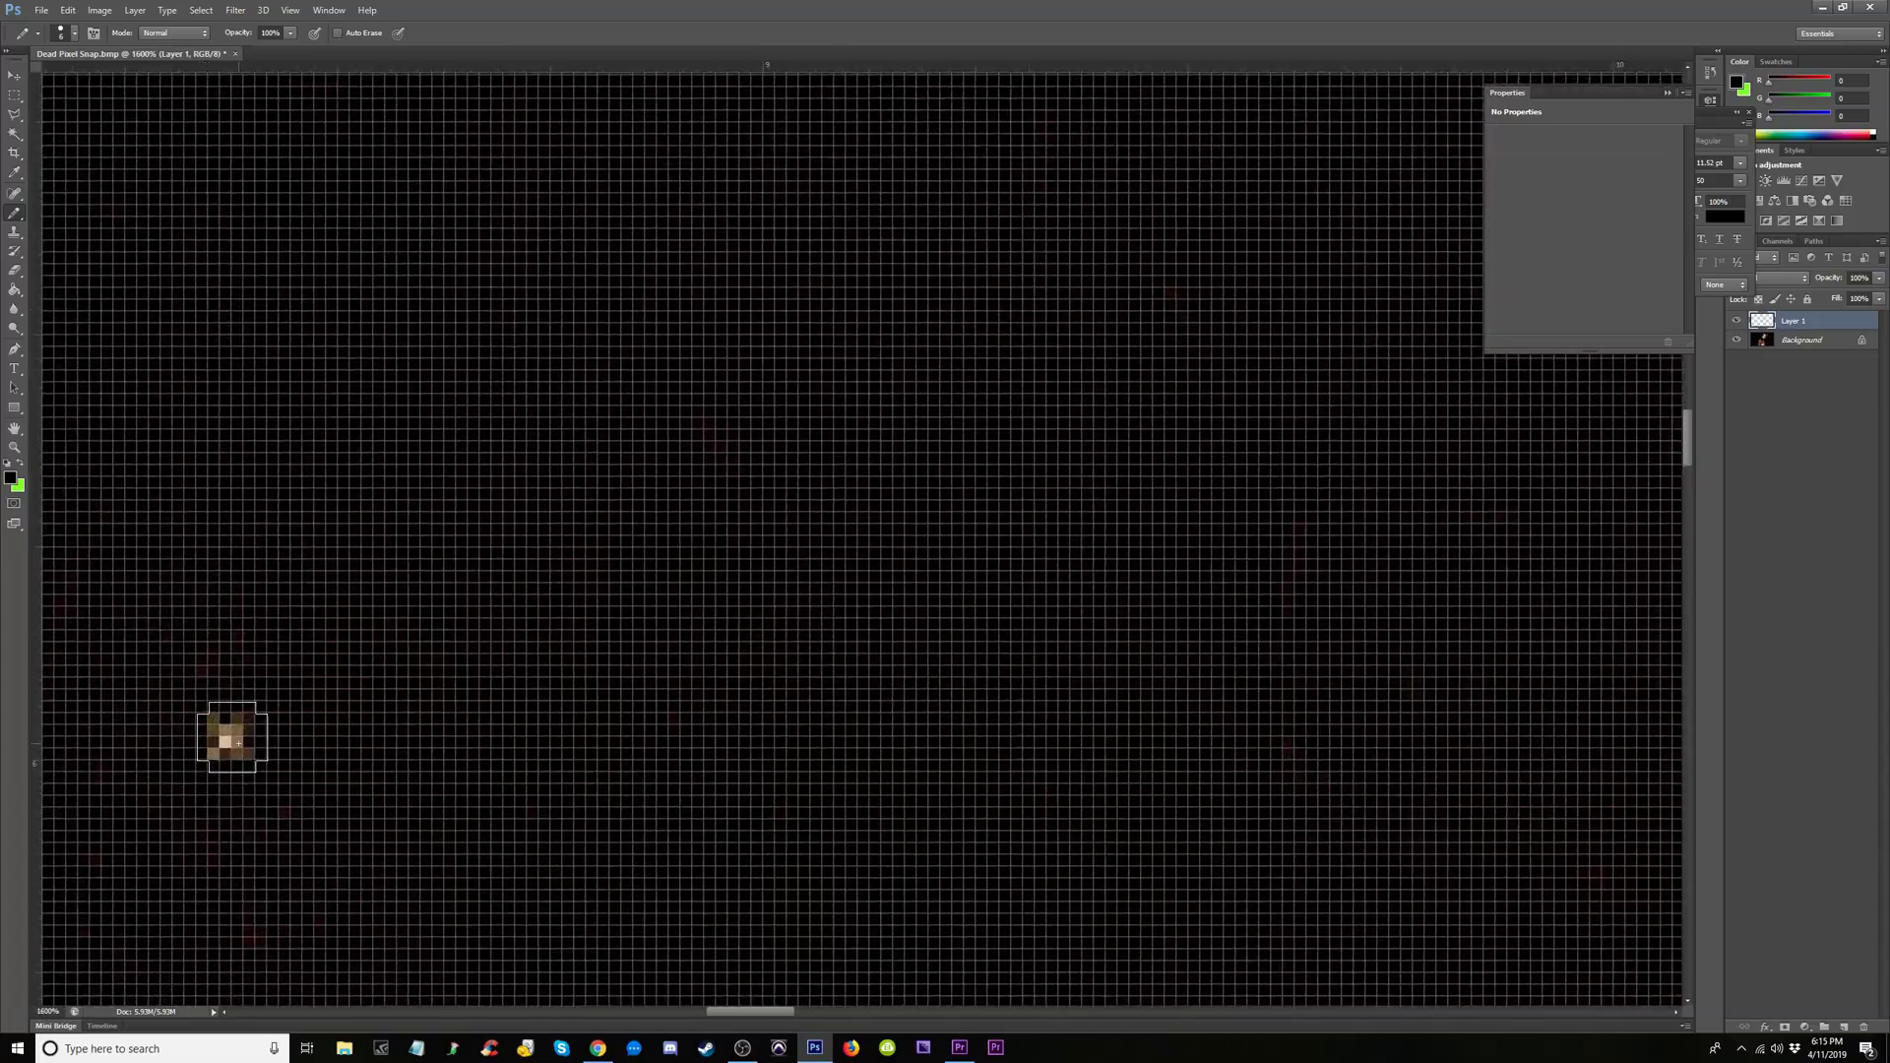
click(228, 738)
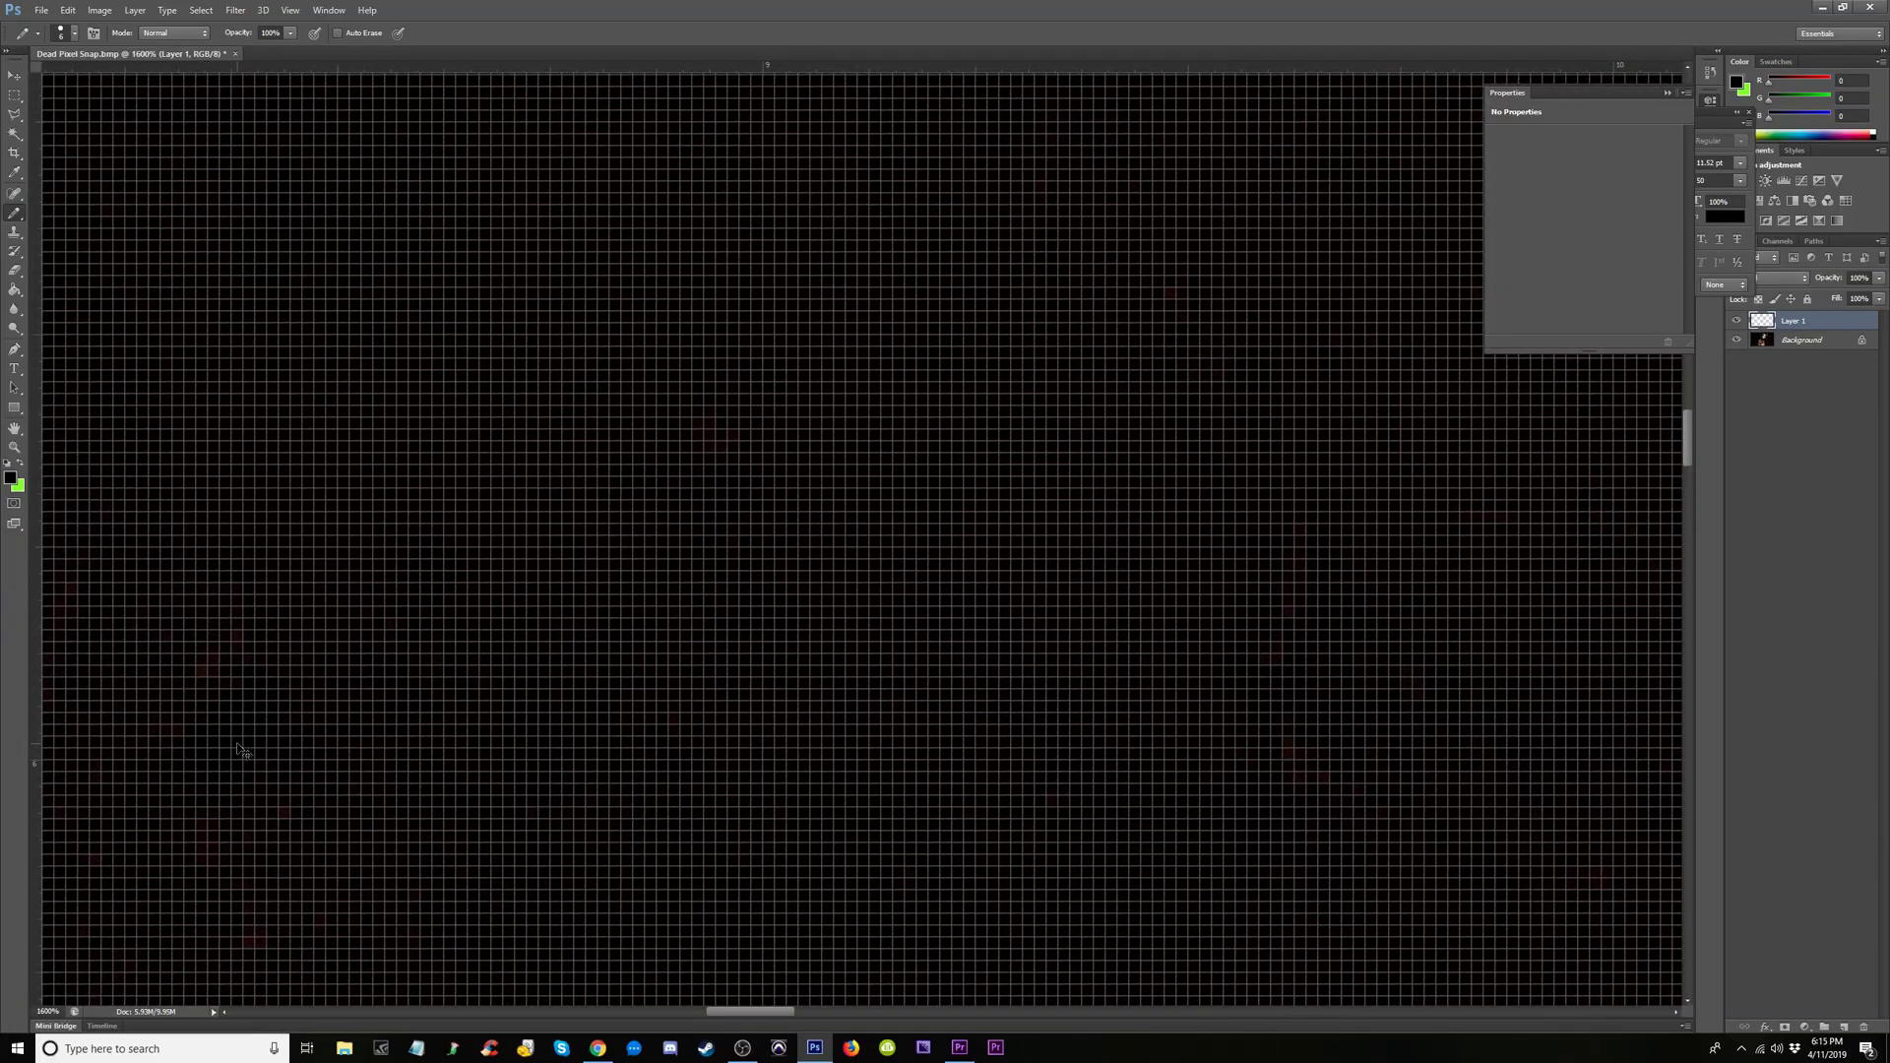
Hide the Background layer to inspect the painted dot on its own, and show the layer again
key(ctrl+minus)
key(ctrl+minus)
key(ctrl+minus)
key(ctrl+minus)
key(ctrl+minus)
key(ctrl+minus)
key(ctrl+minus)
key(ctrl+minus)
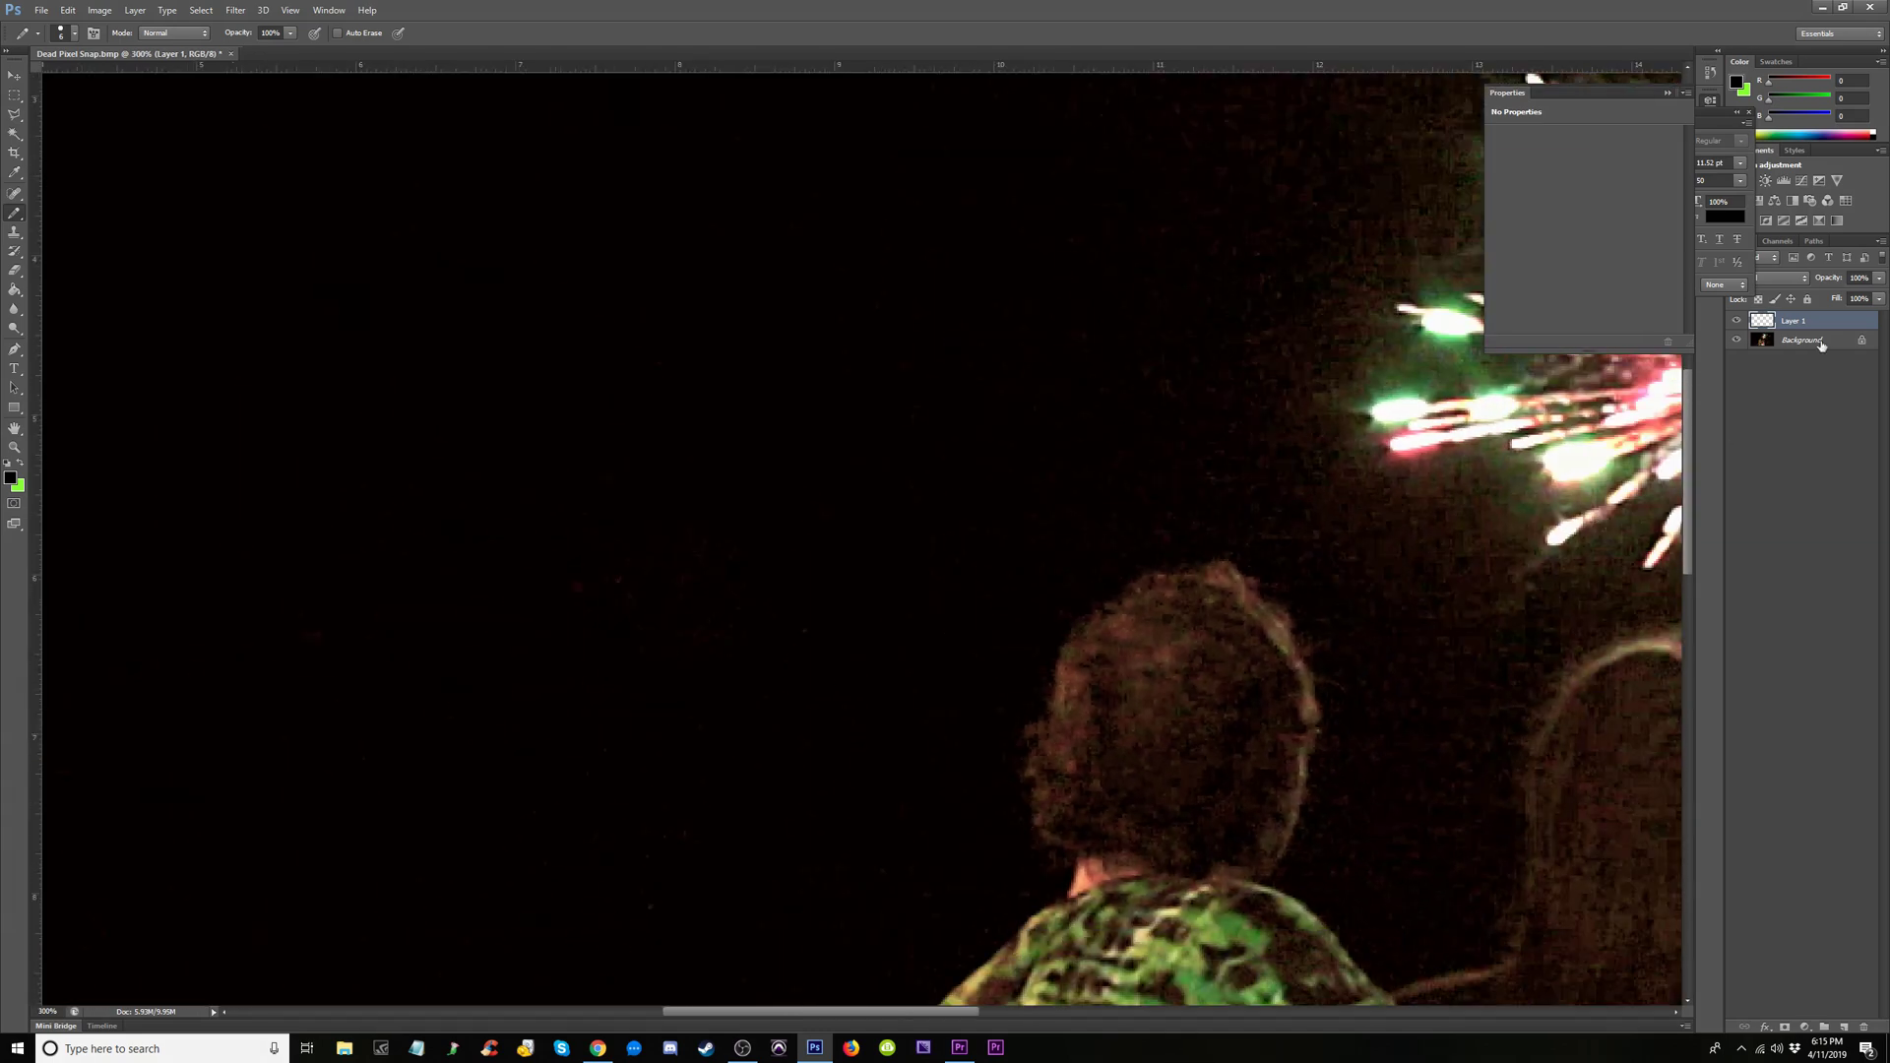
click(1739, 340)
key(ctrl+minus)
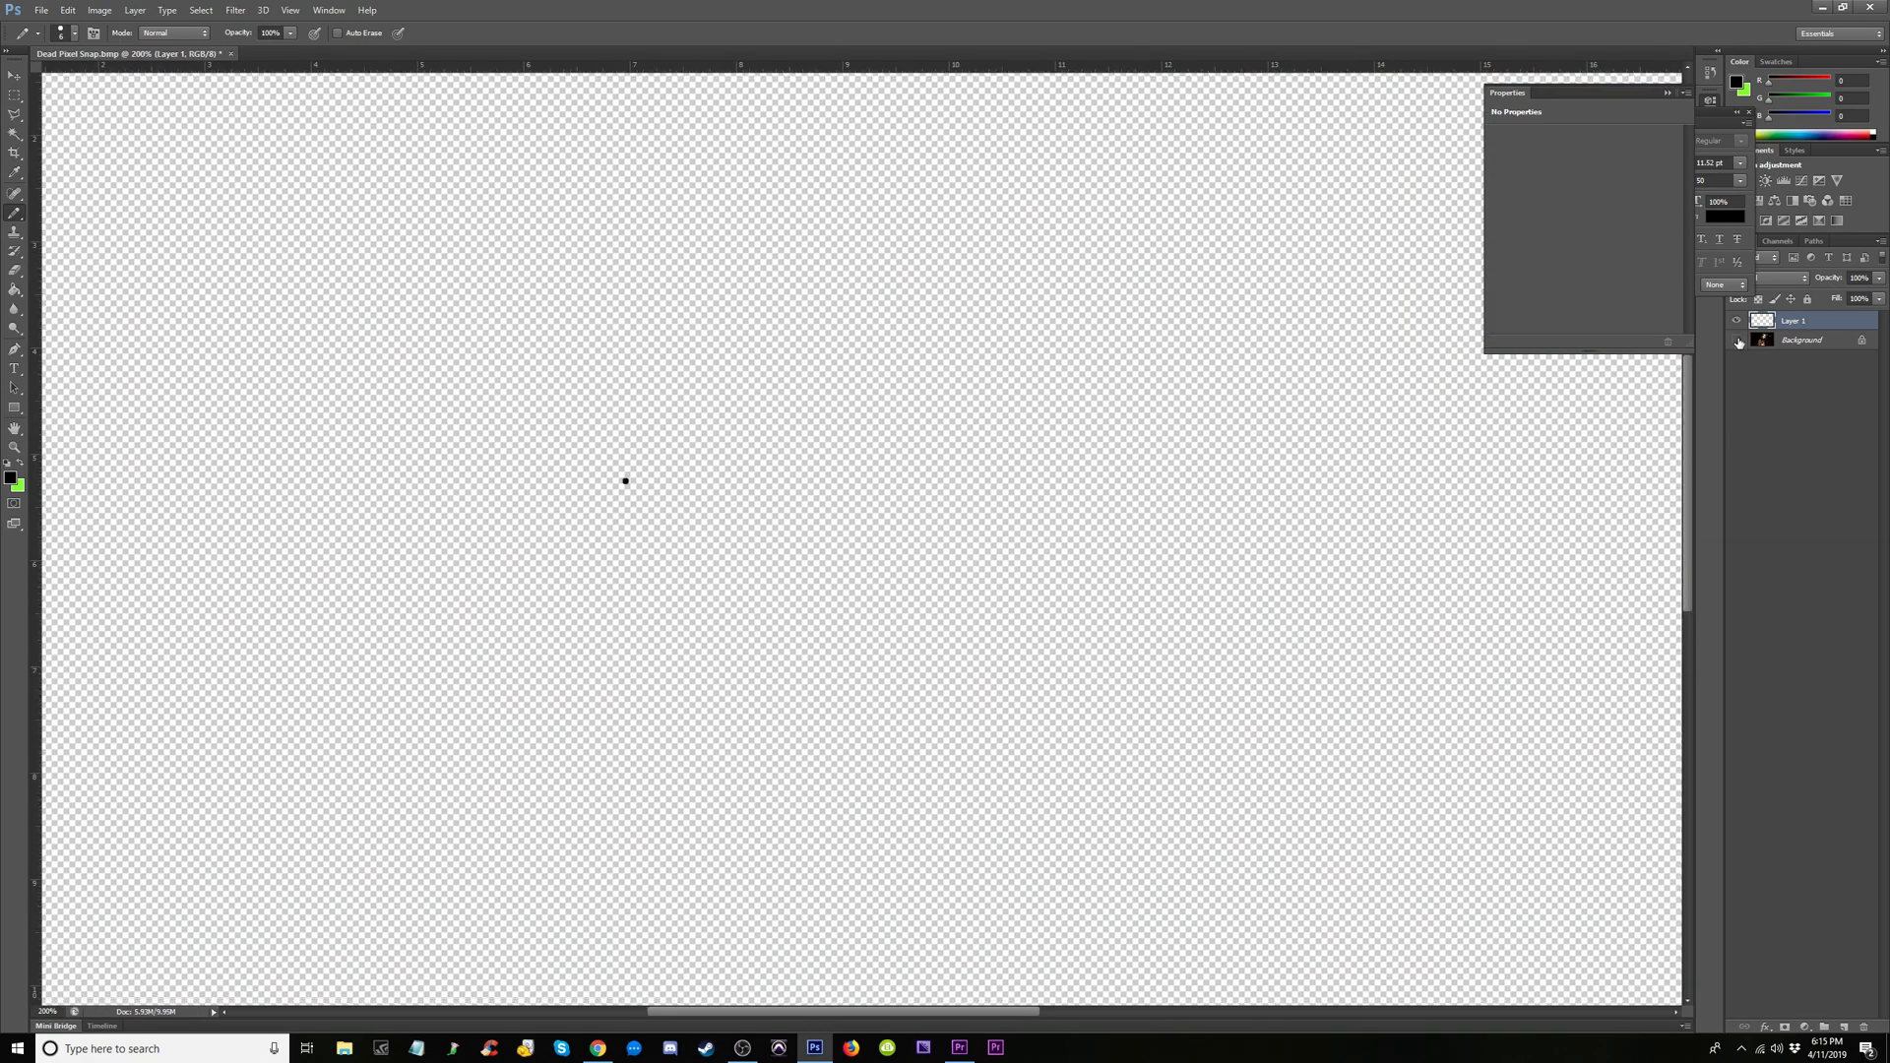
click(1739, 340)
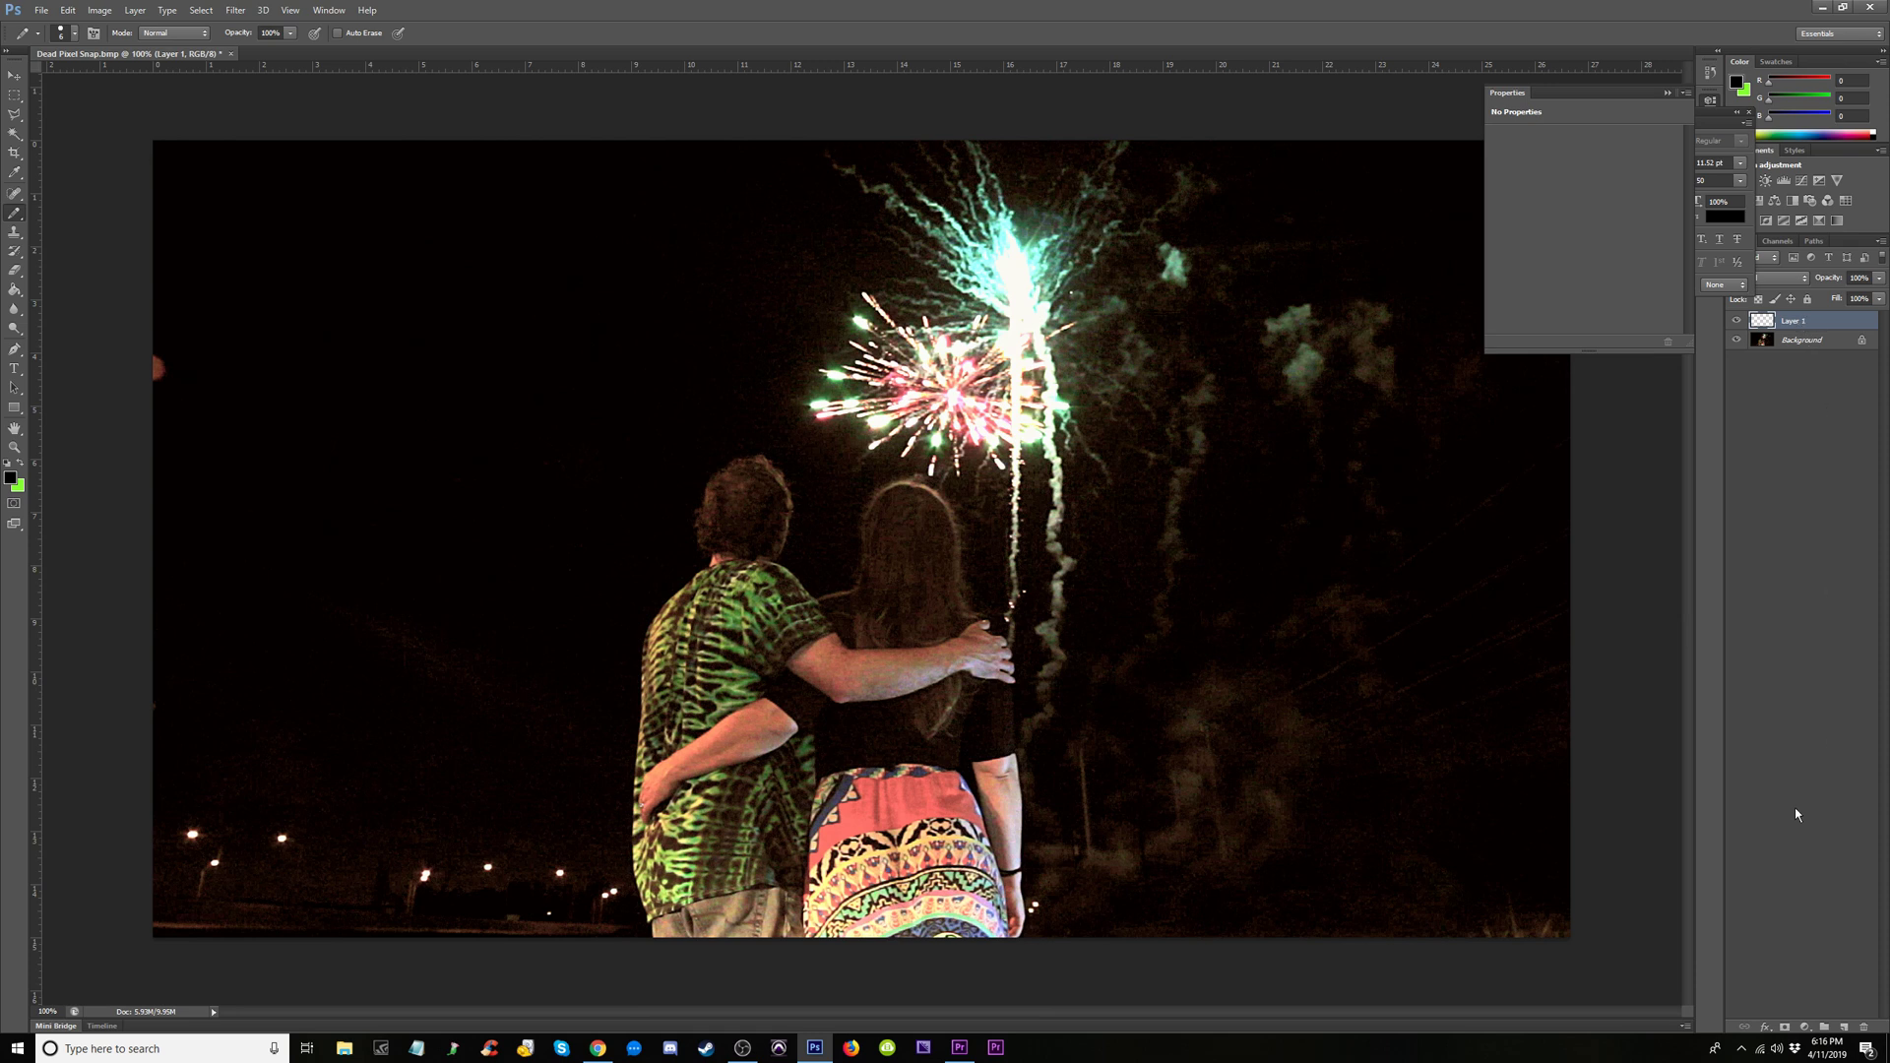
key(ctrl+minus)
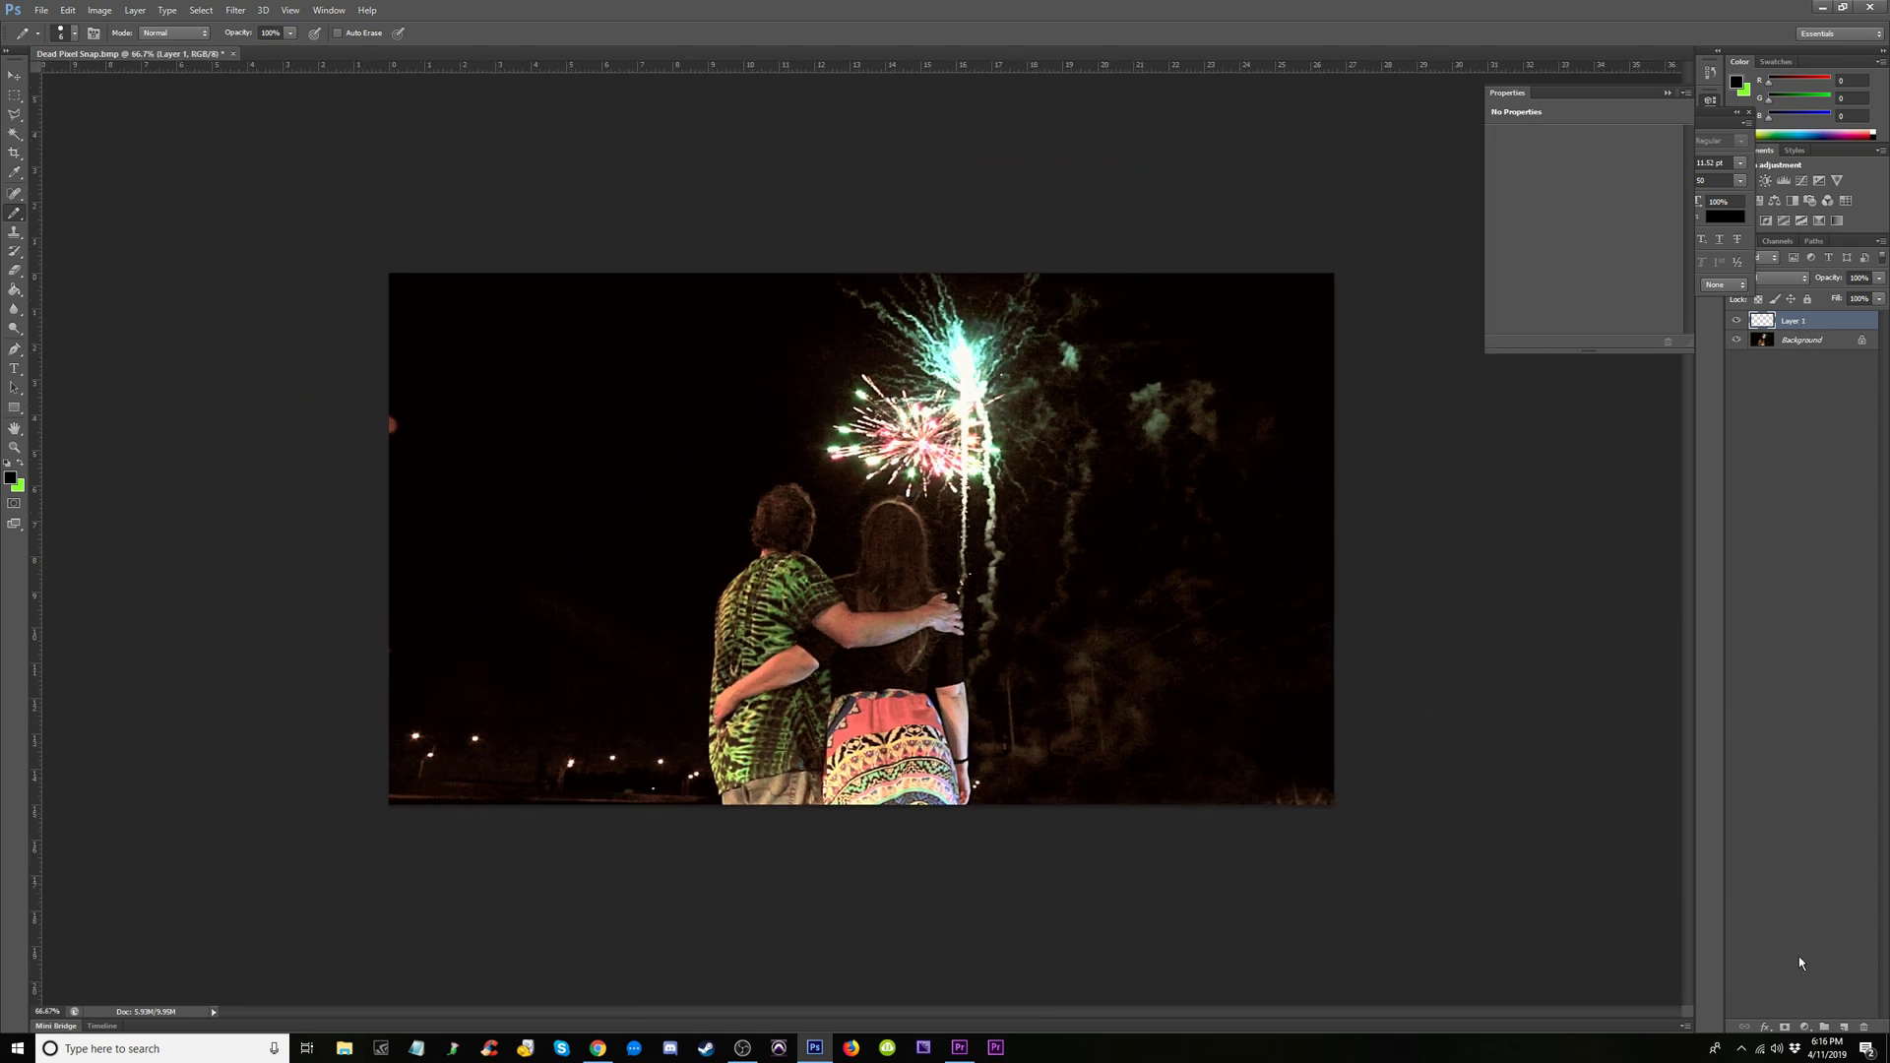
key(ctrl+plus)
key(ctrl+minus)
Add a new layer above Layer 1, and fill the transparent area around the dot on Layer 1 with white using the Paint Bucket
click(1843, 1026)
click(1787, 341)
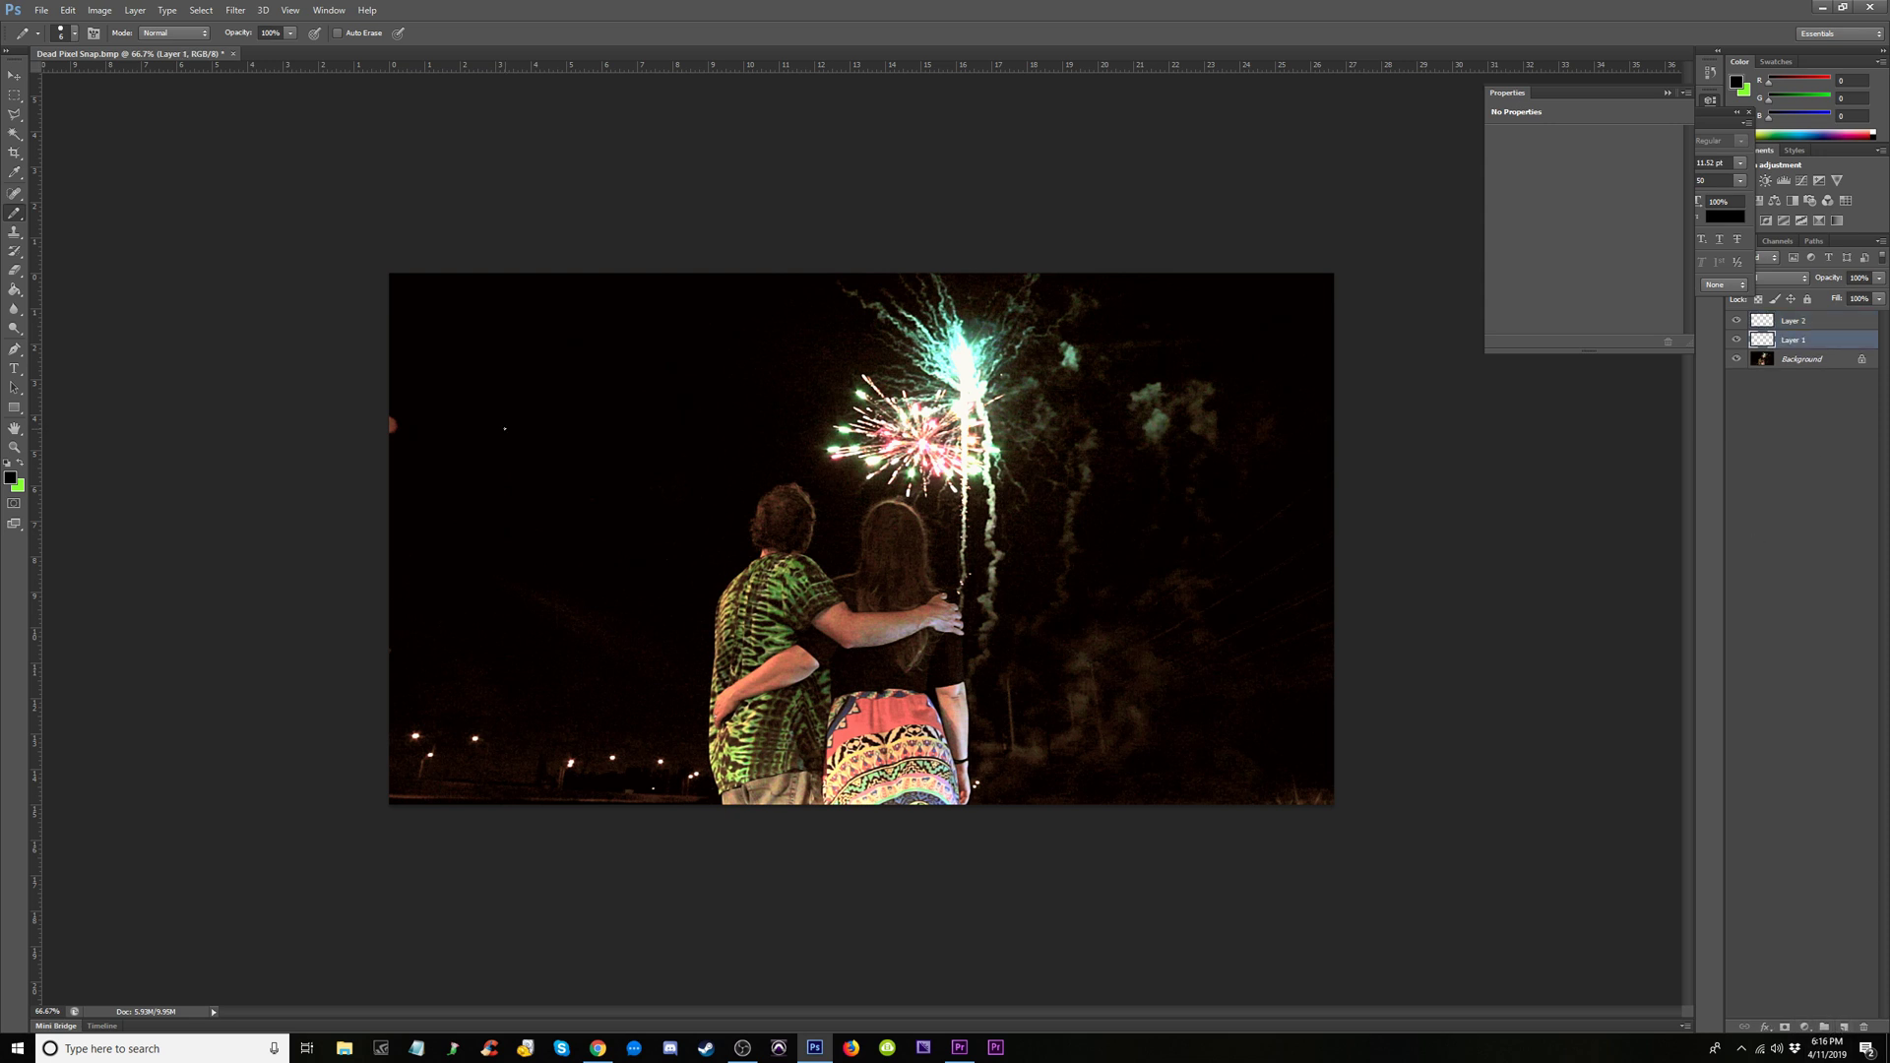
click(10, 478)
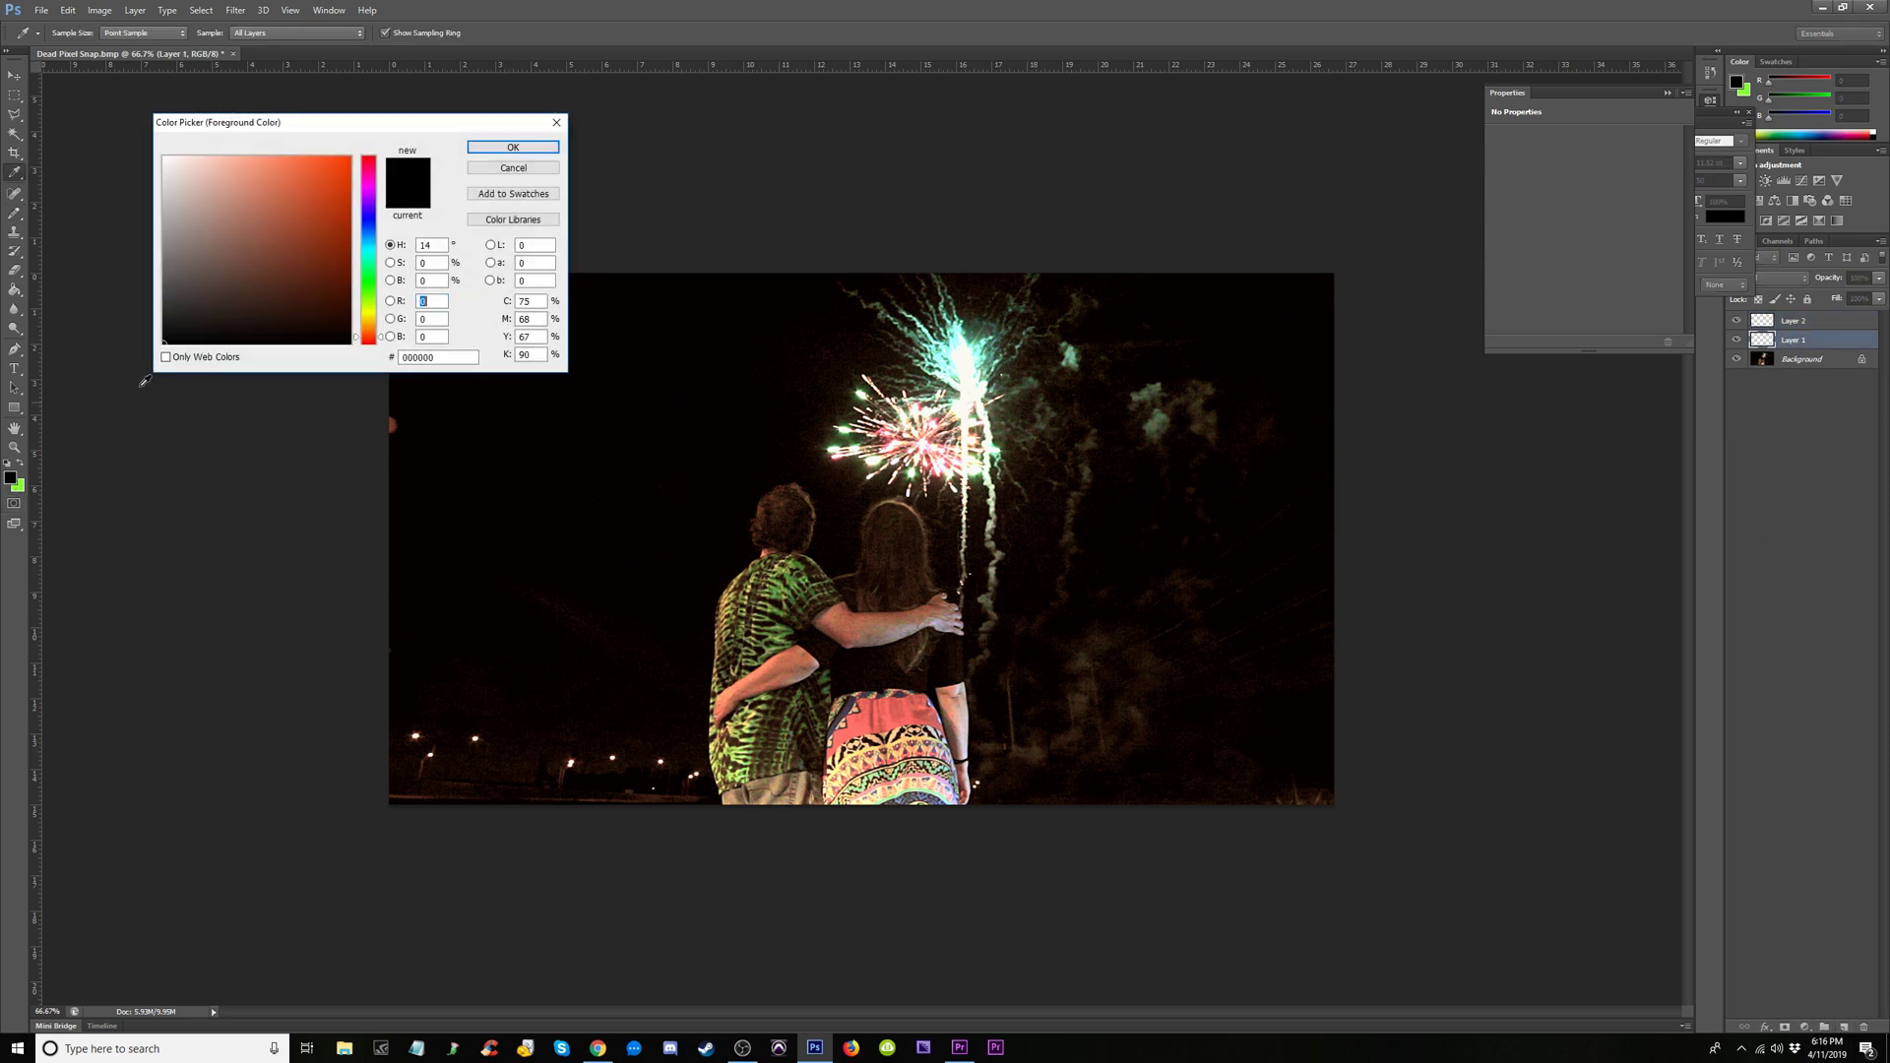
click(513, 146)
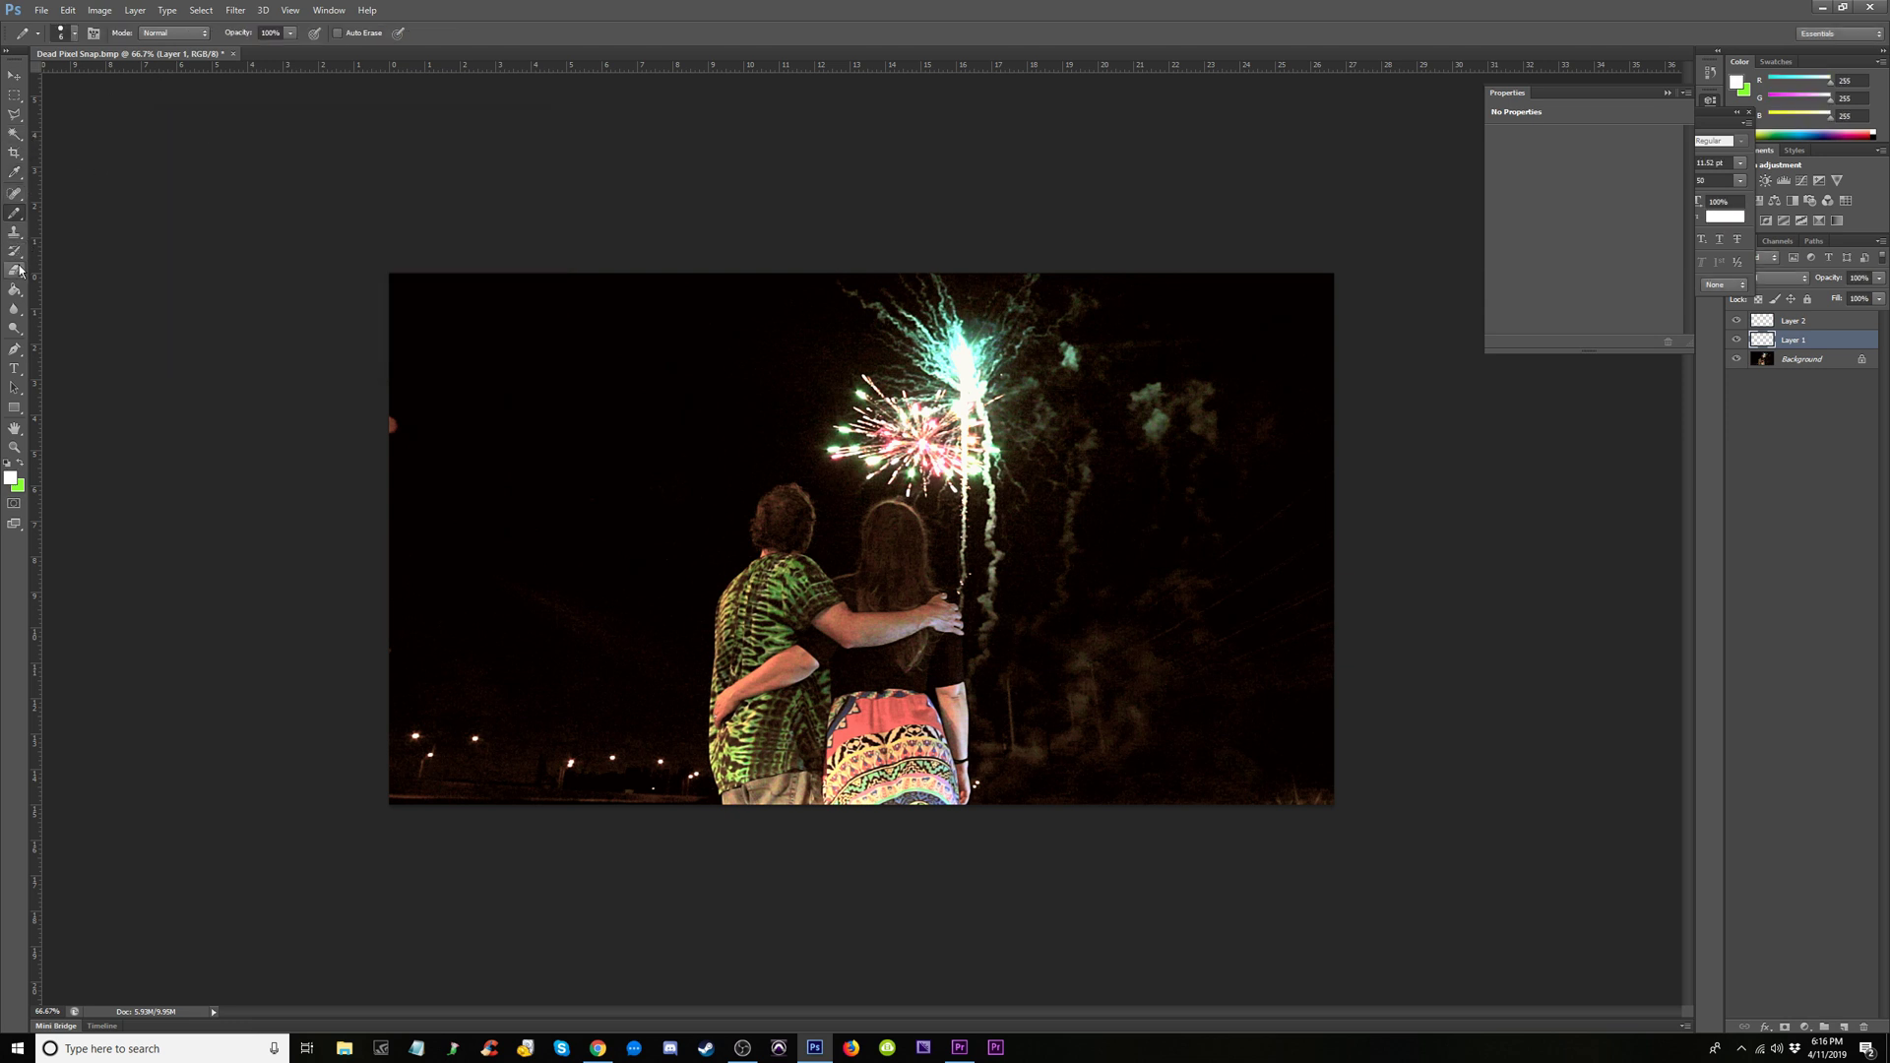
click(16, 214)
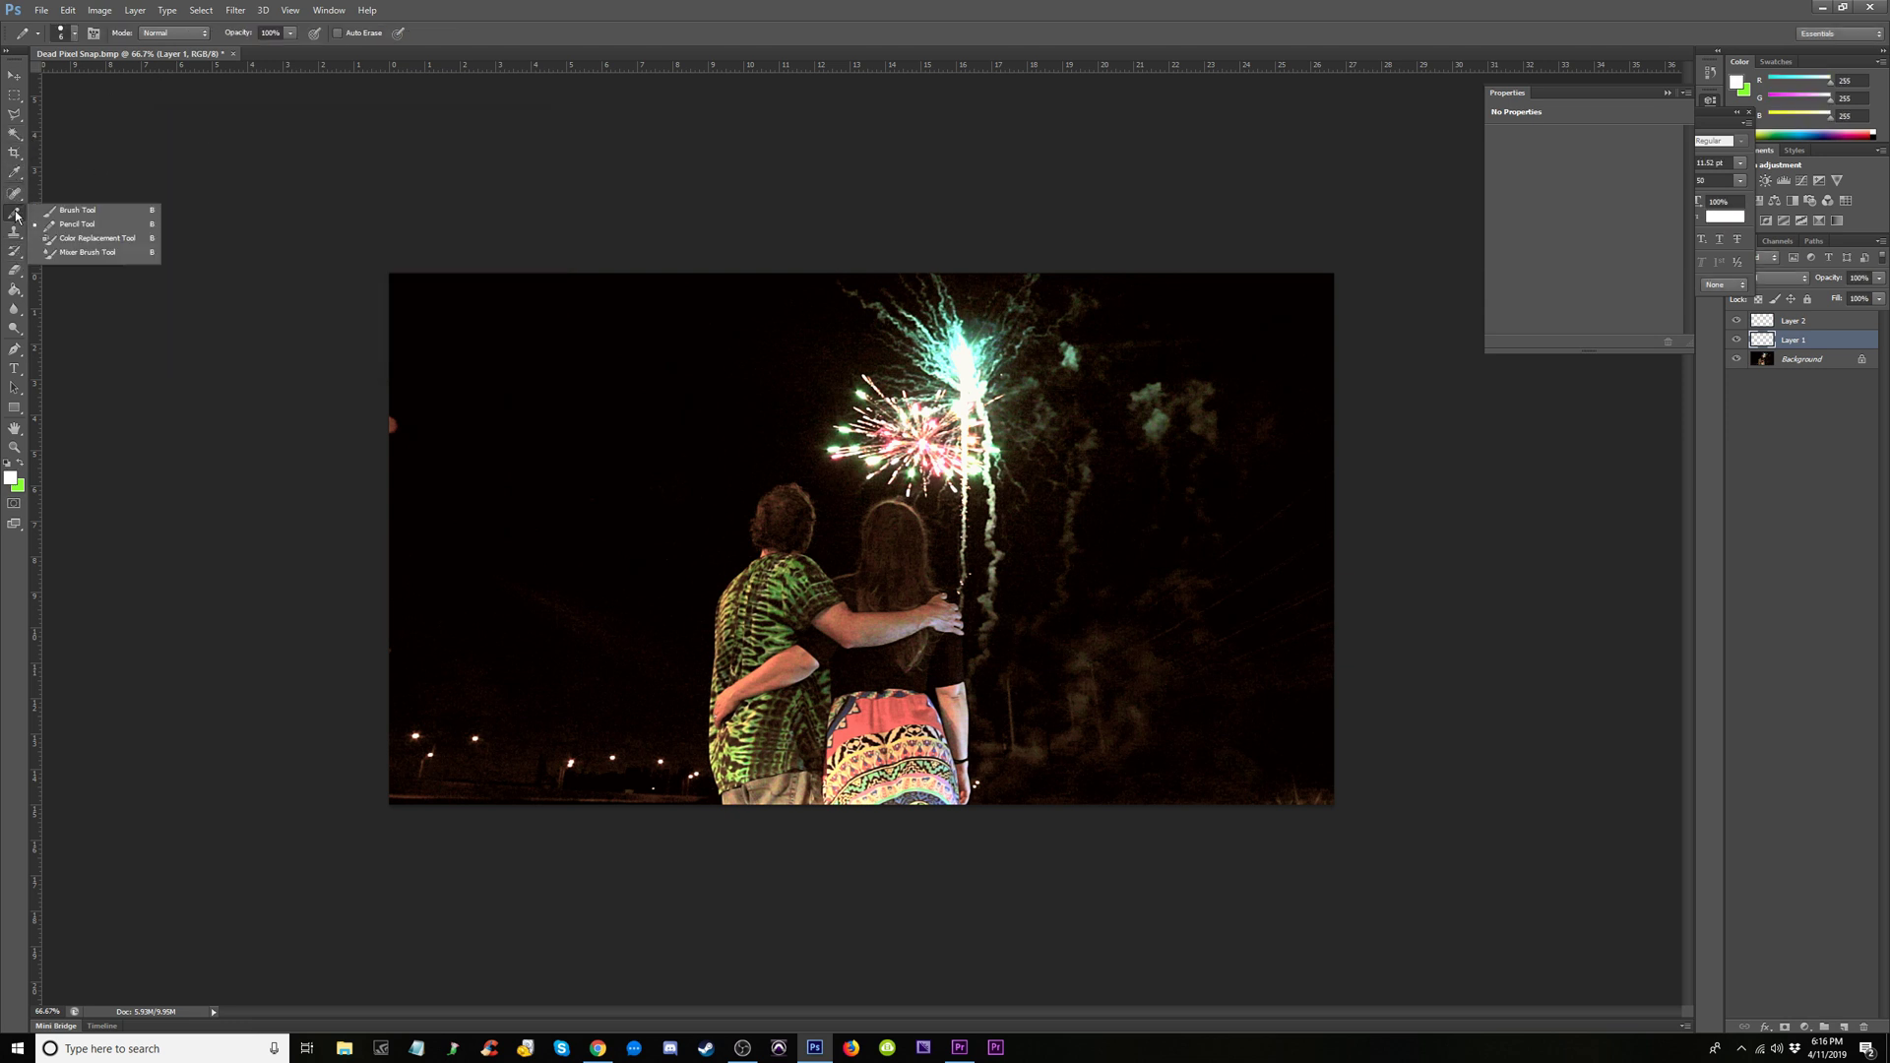
click(16, 290)
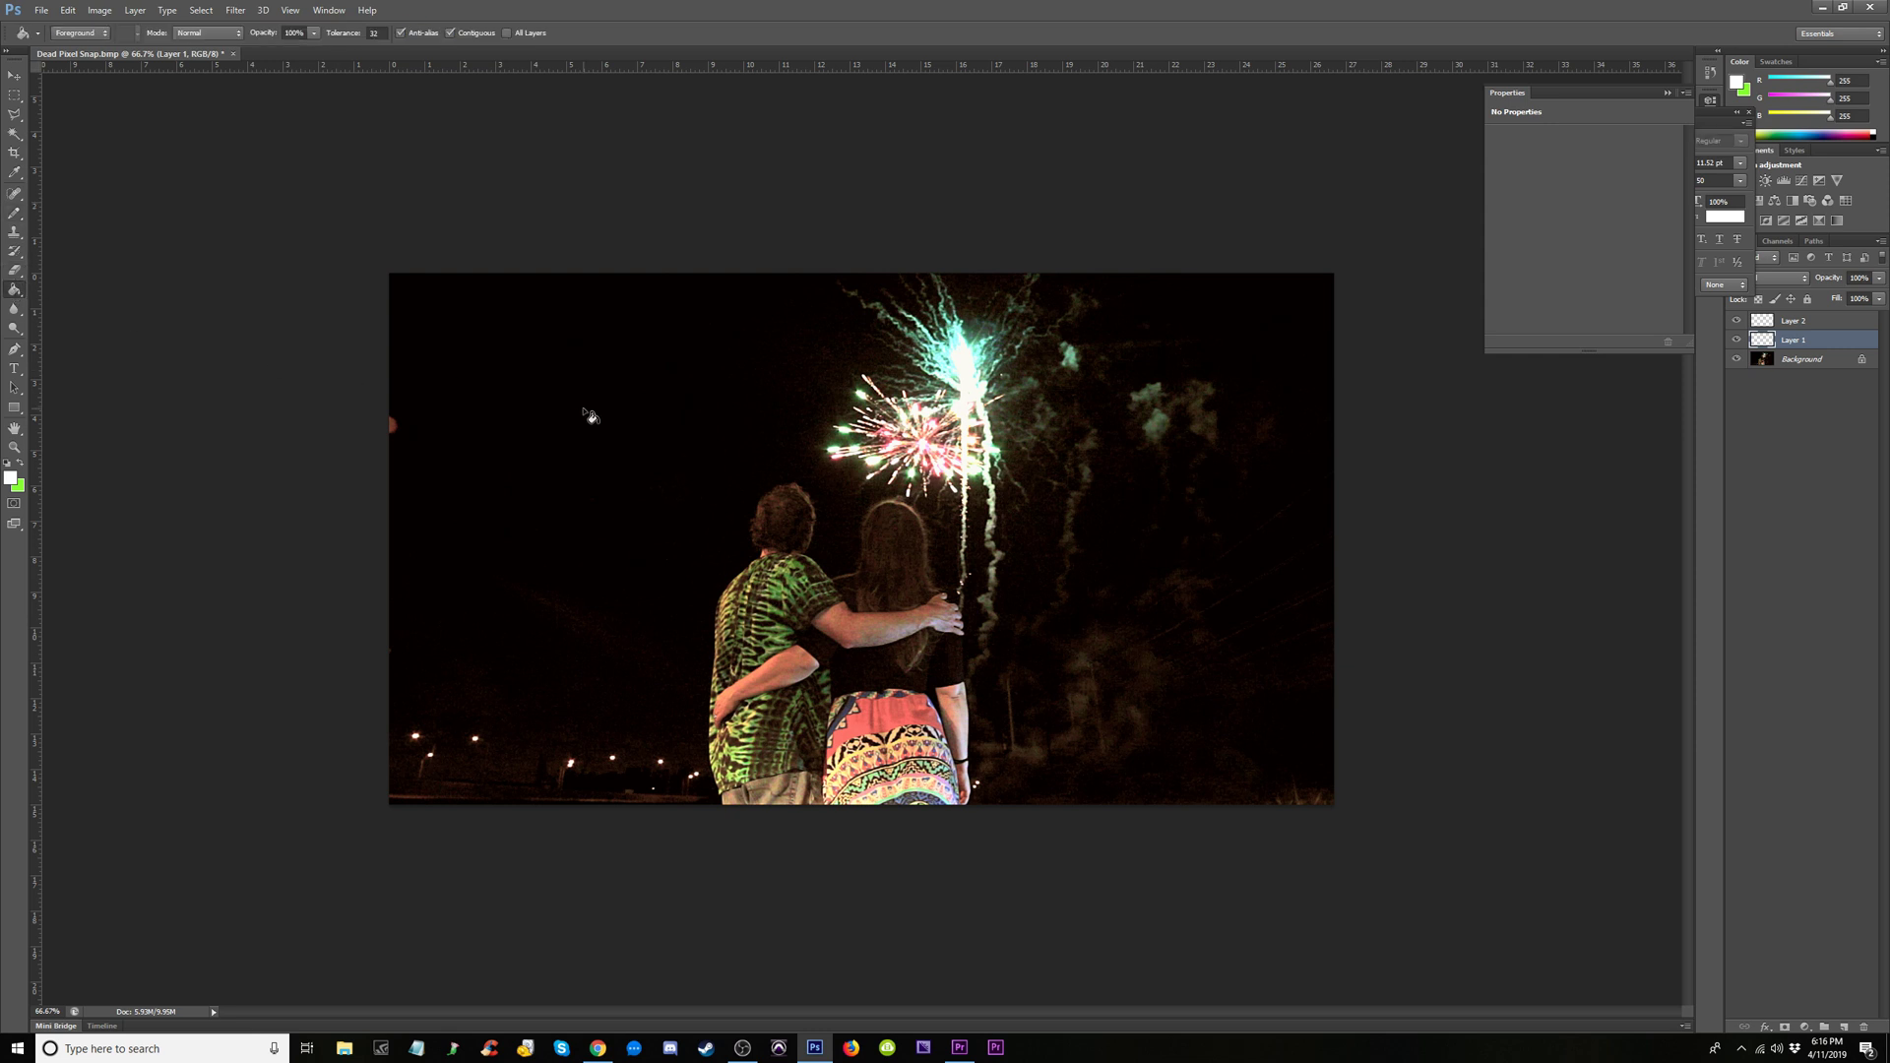
click(579, 409)
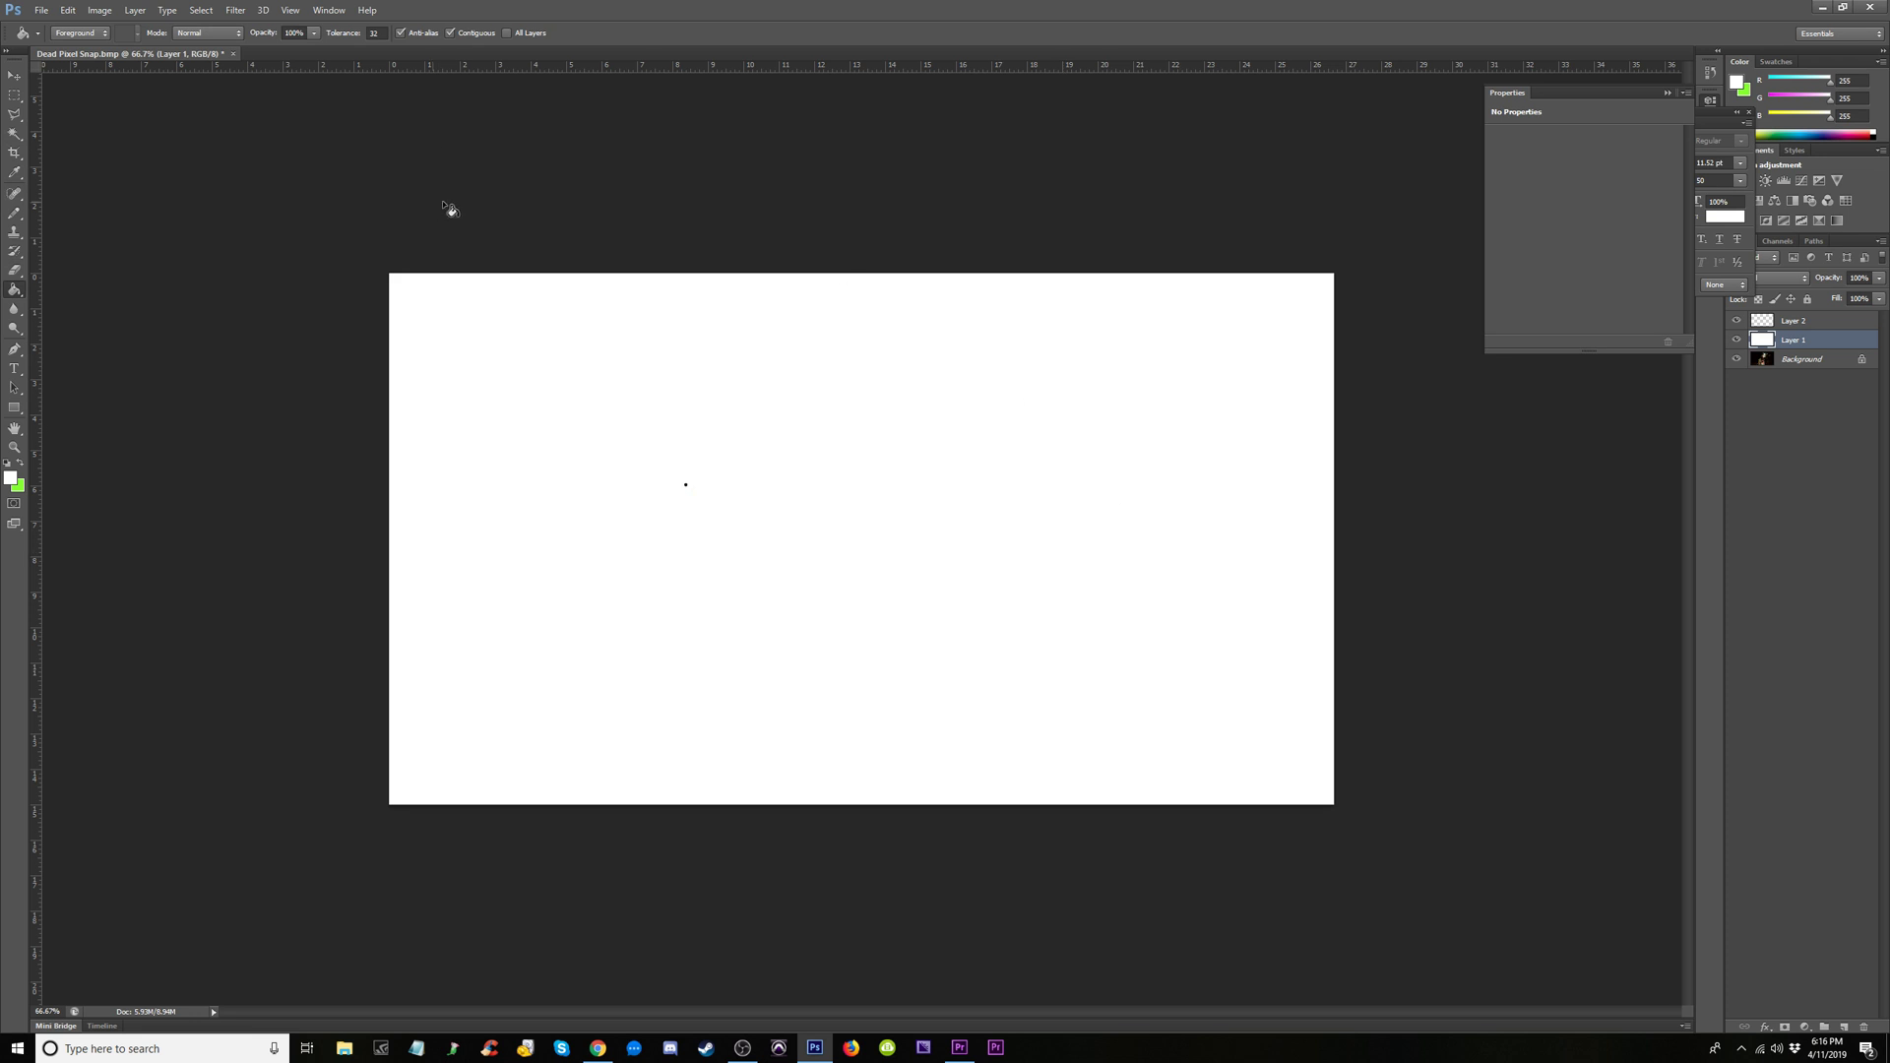
Save a PNG copy of the image to the Desktop as Dead Pixel Fix.png with Smallest / Slow compression and no interlacing
click(42, 12)
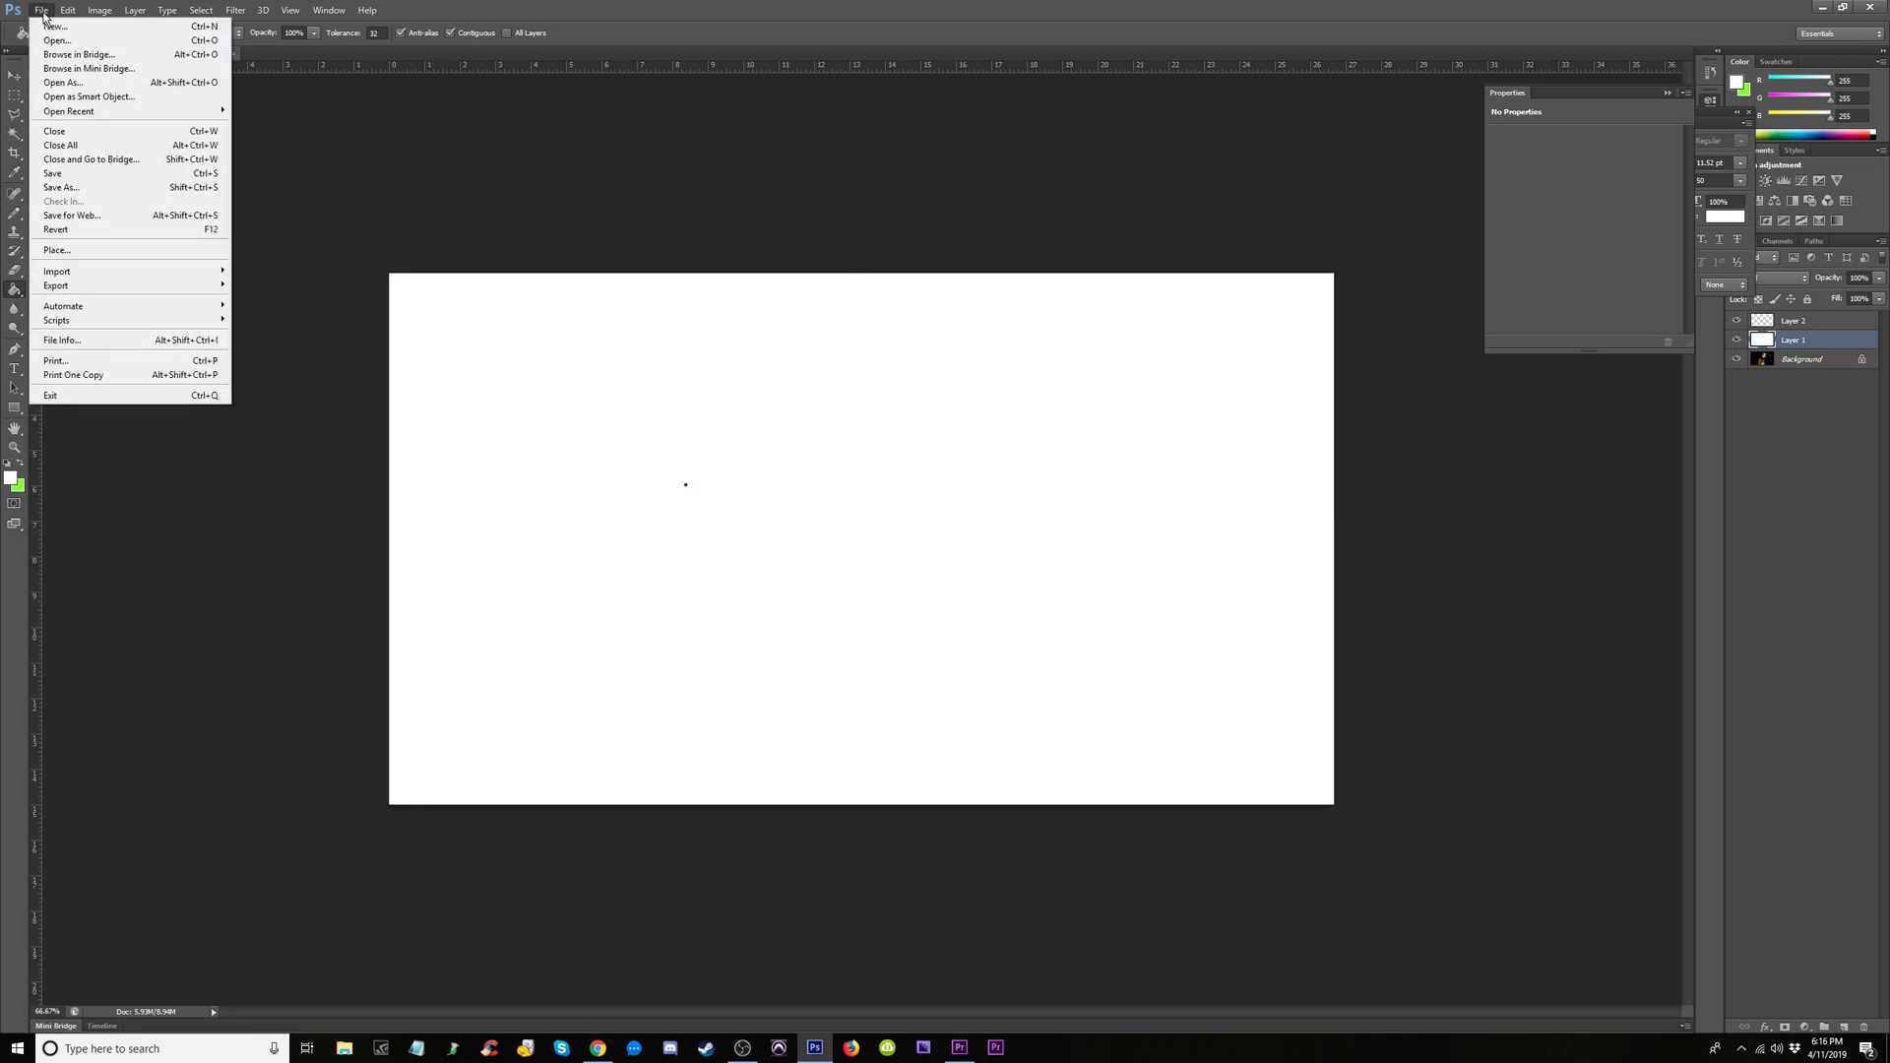
click(61, 187)
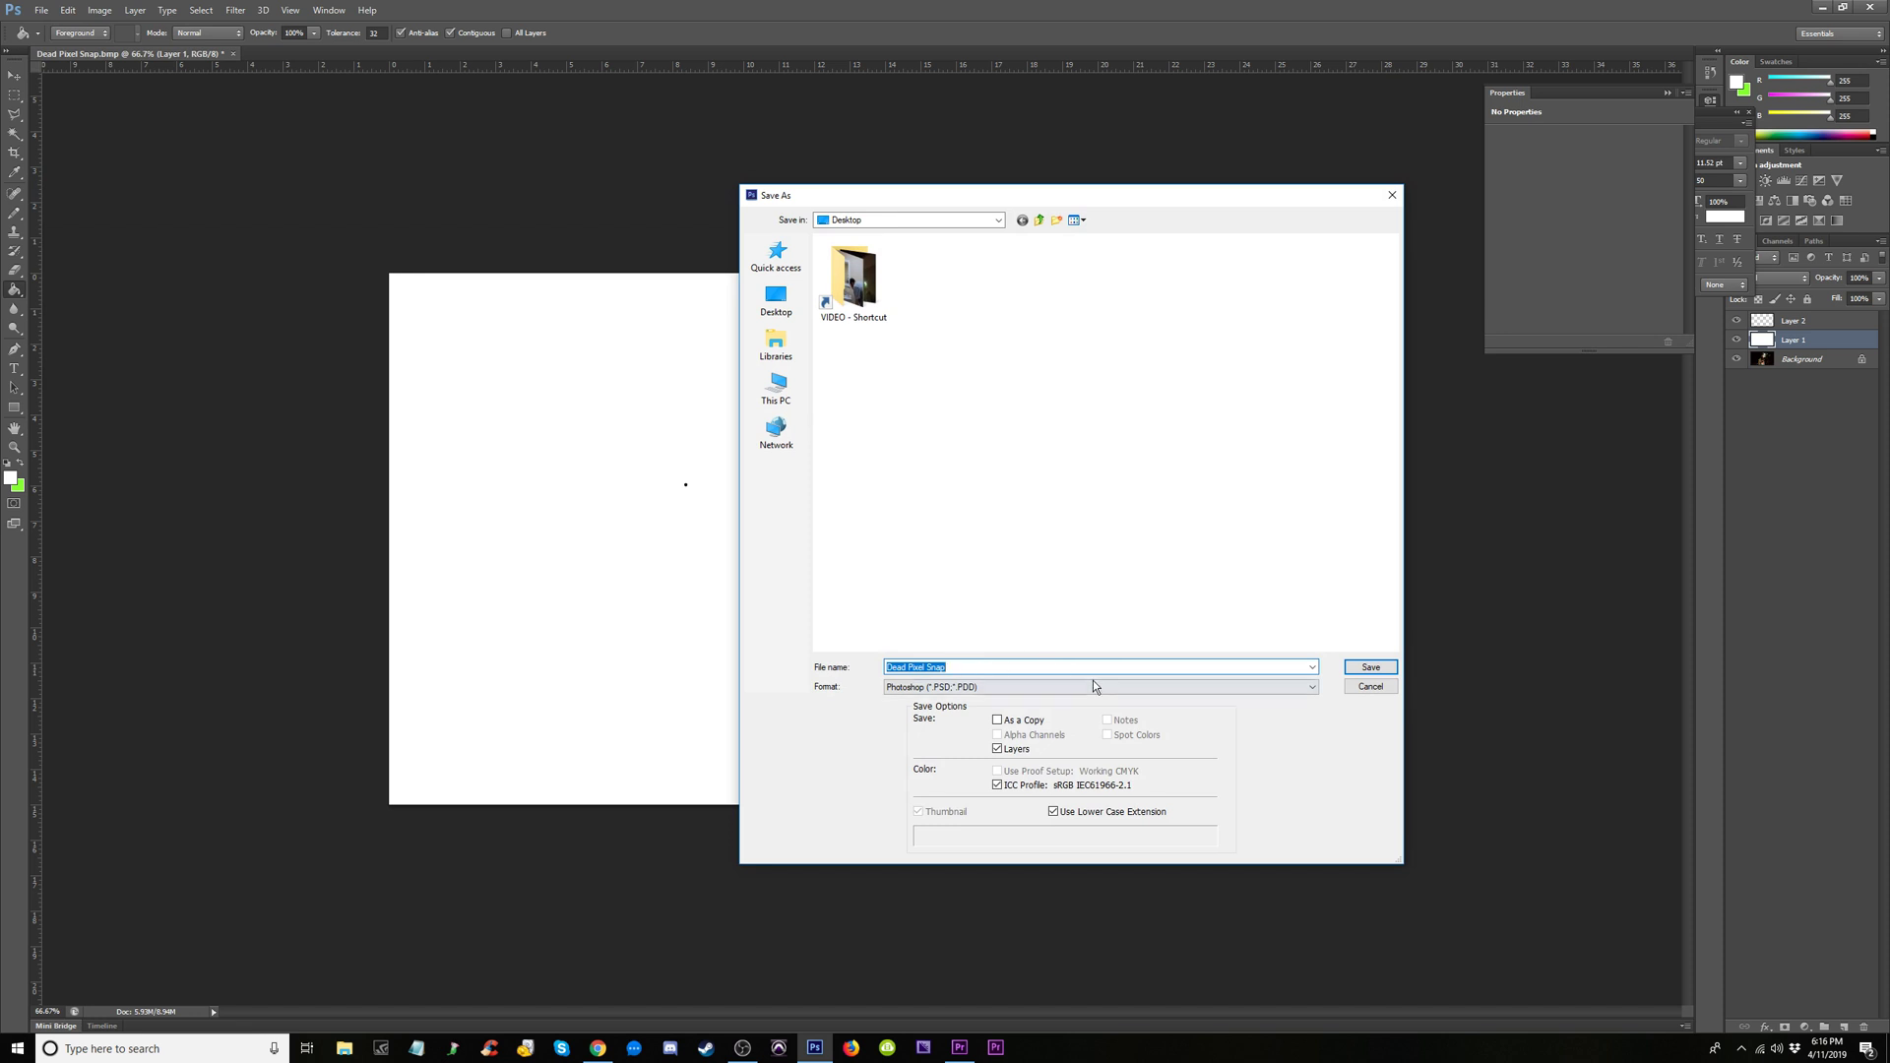
click(959, 668)
click(1022, 689)
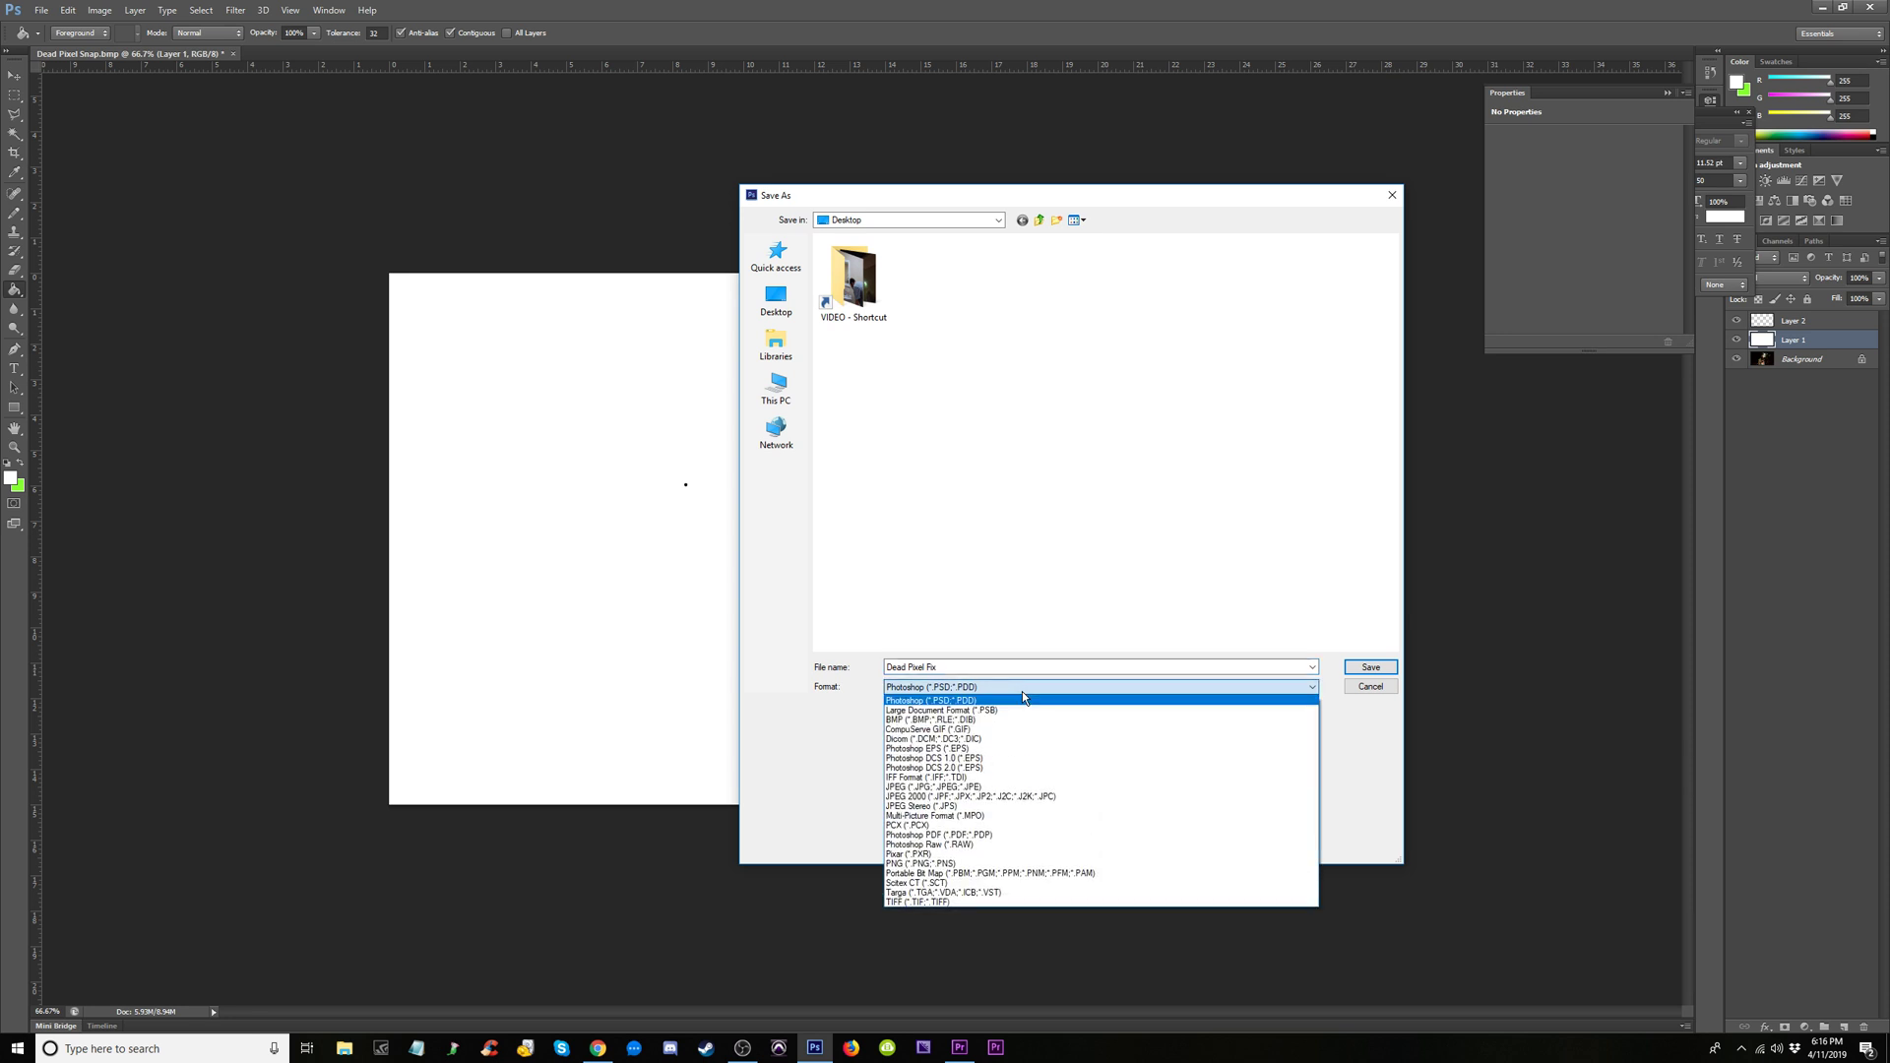
click(954, 863)
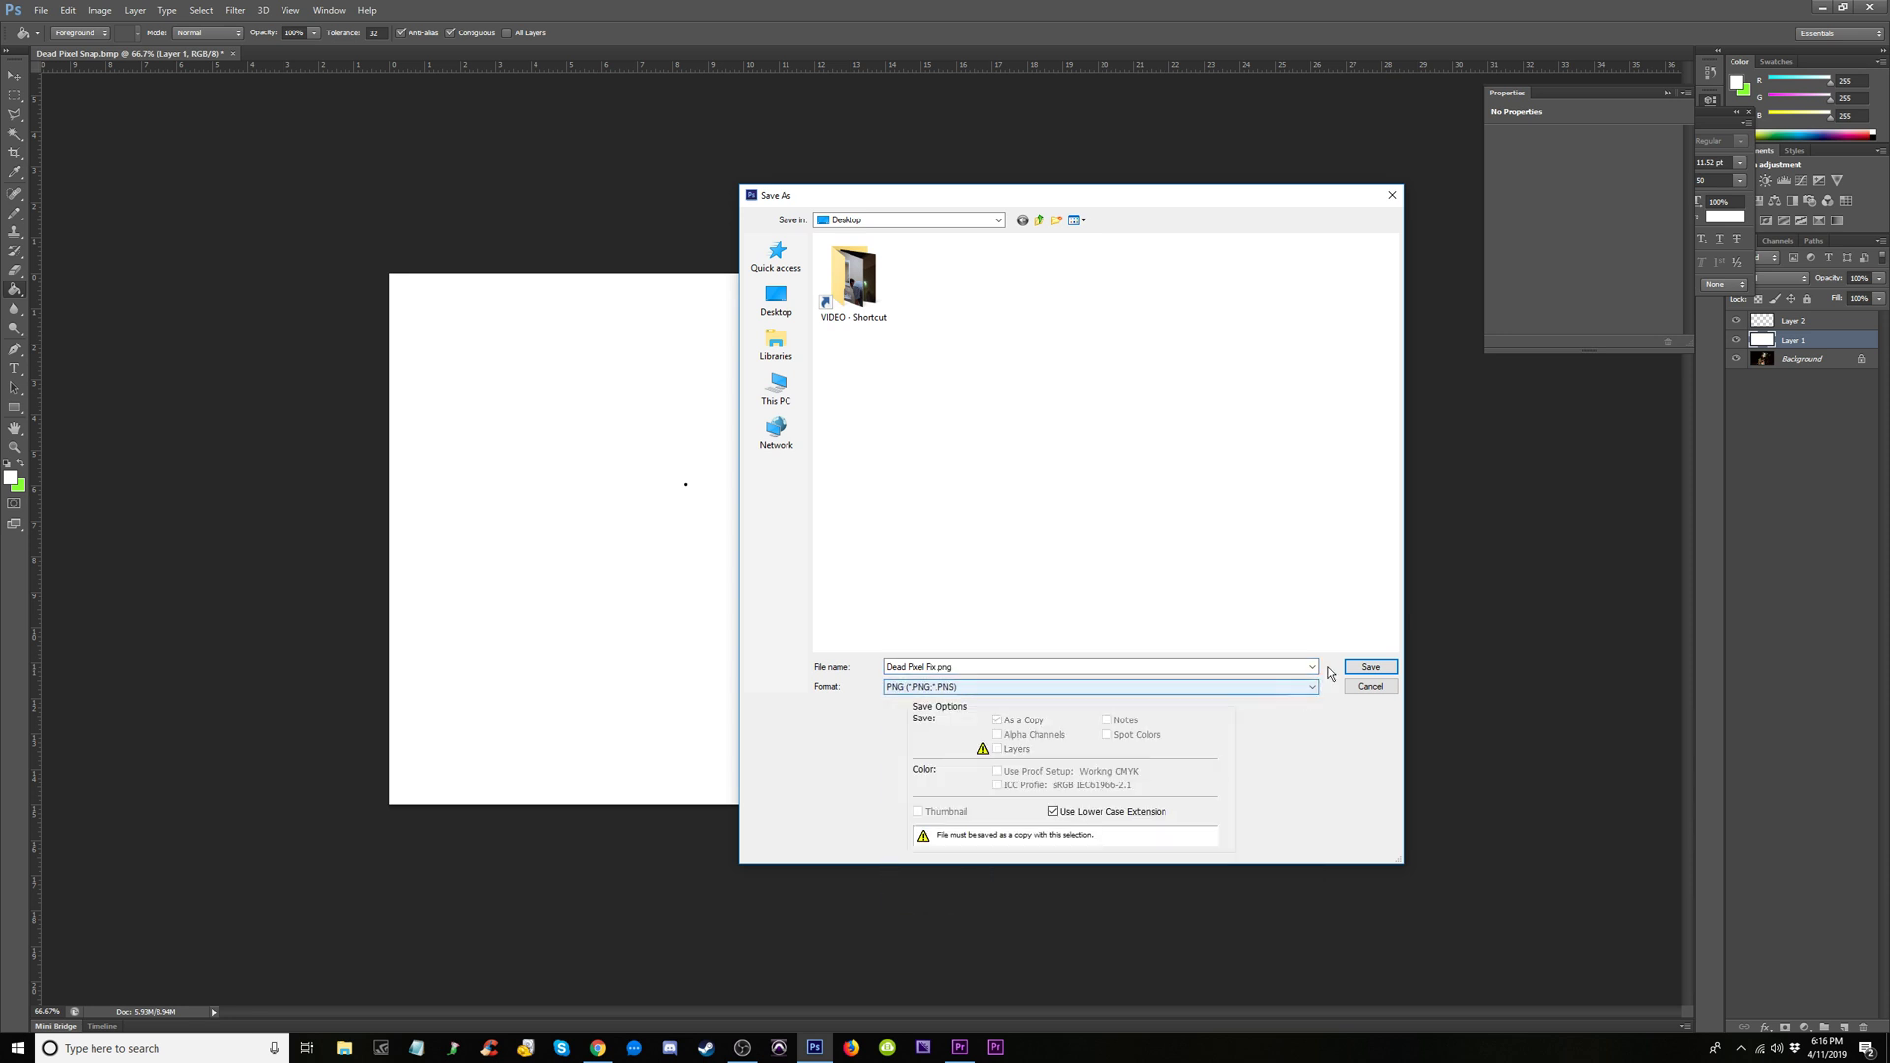
click(1370, 666)
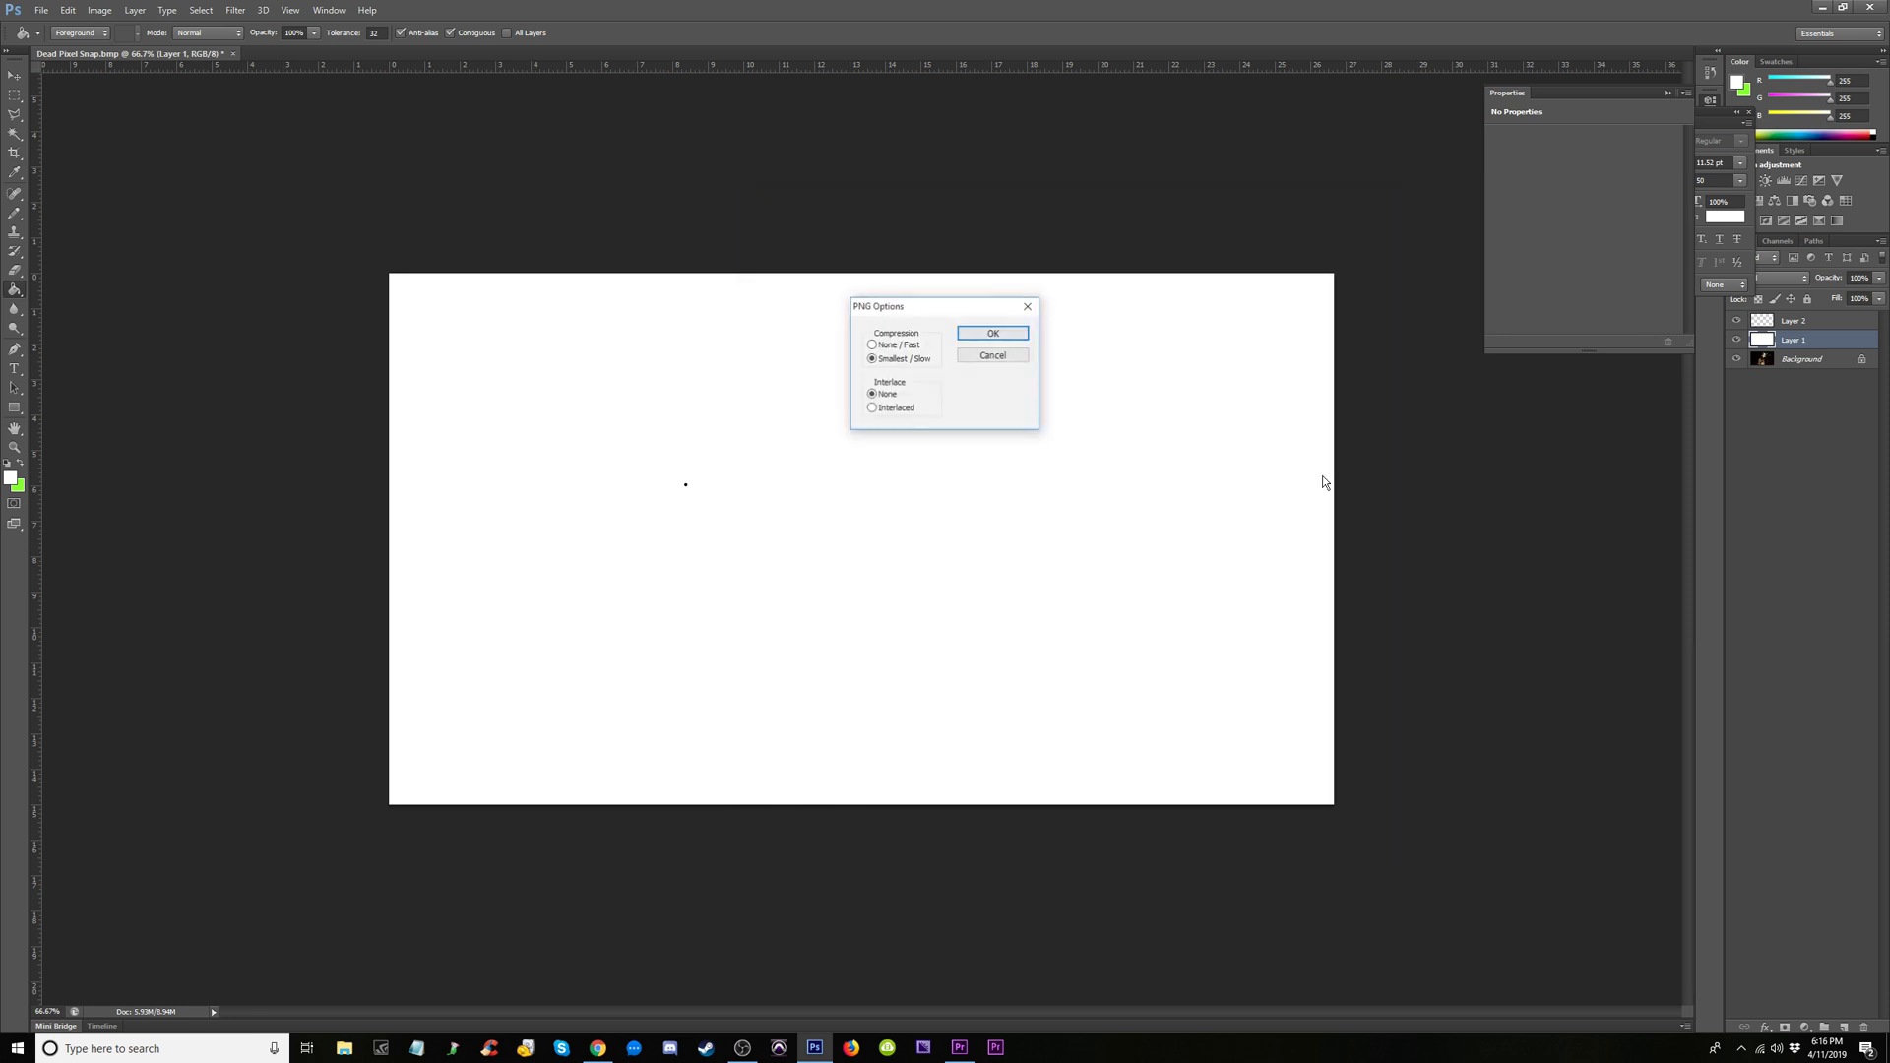
click(996, 333)
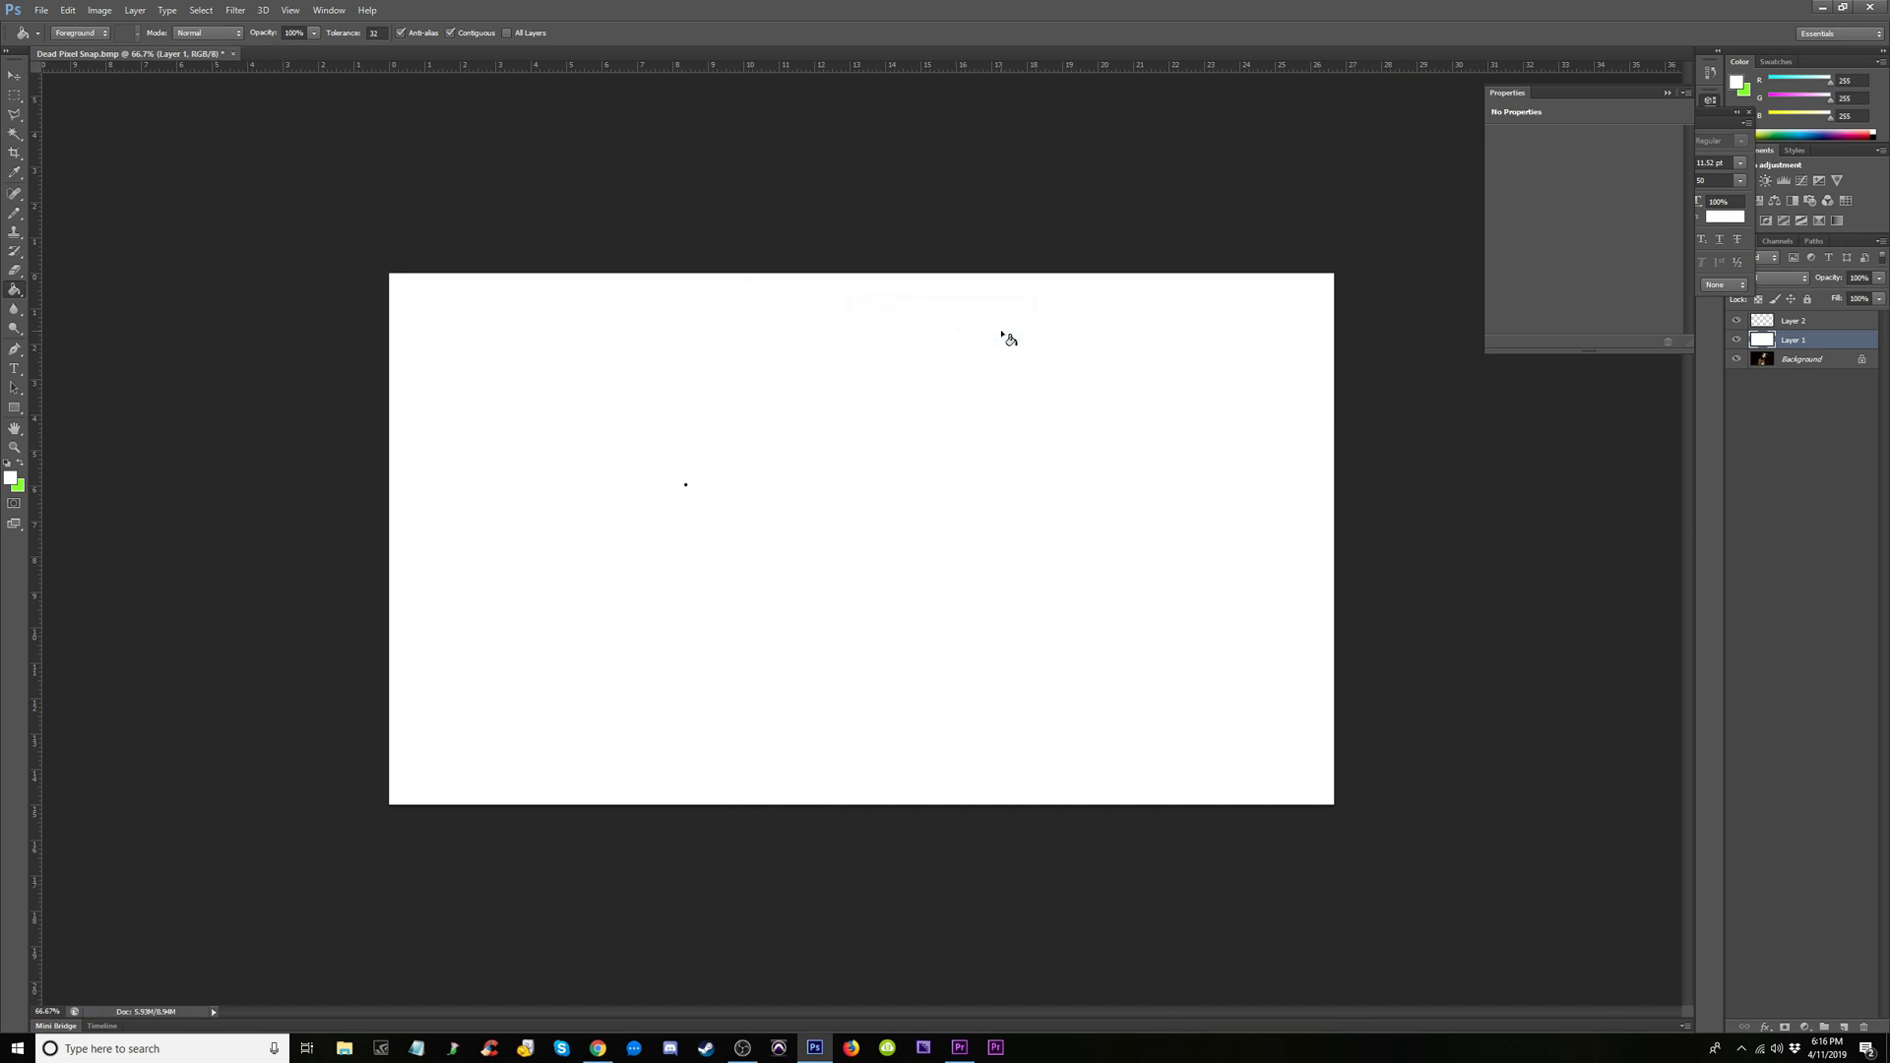
Switch to the Adobe Premiere Pro project, reduce its window so the desktop files are reachable, and skip relinking all missing files
click(1823, 8)
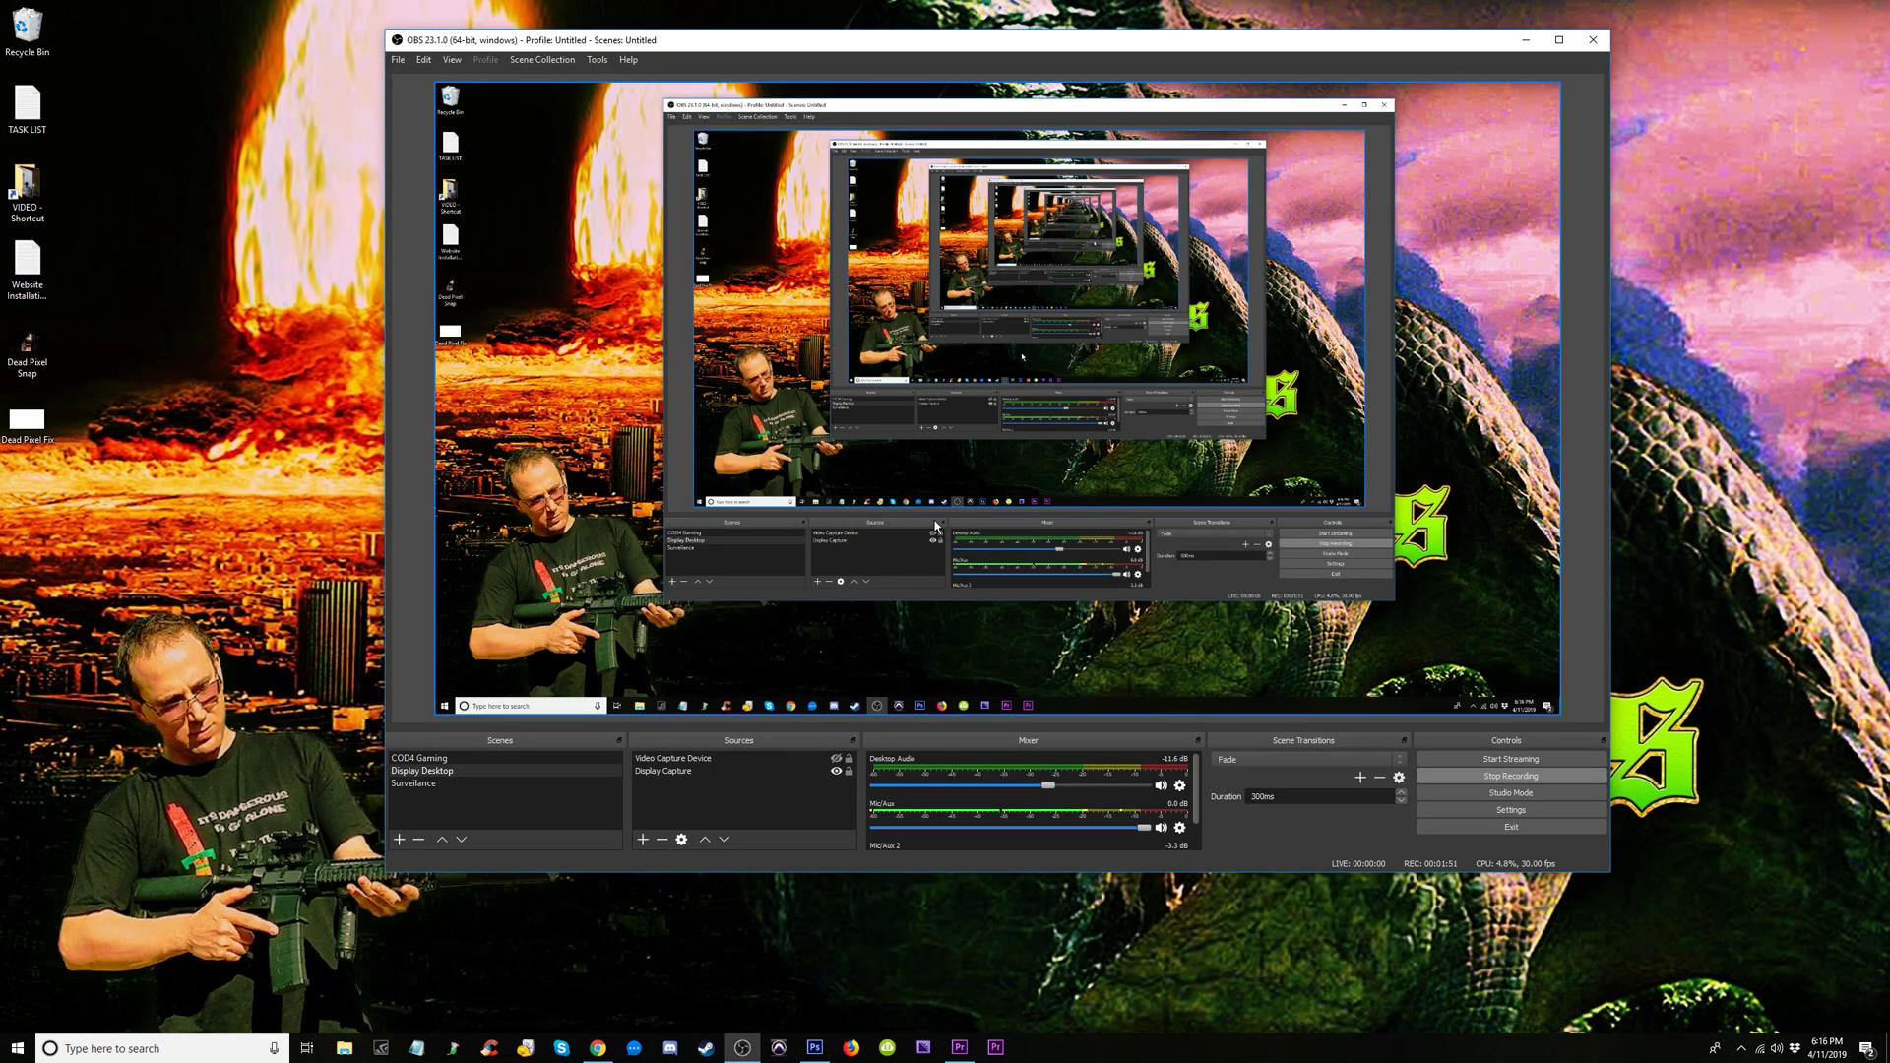
click(960, 1048)
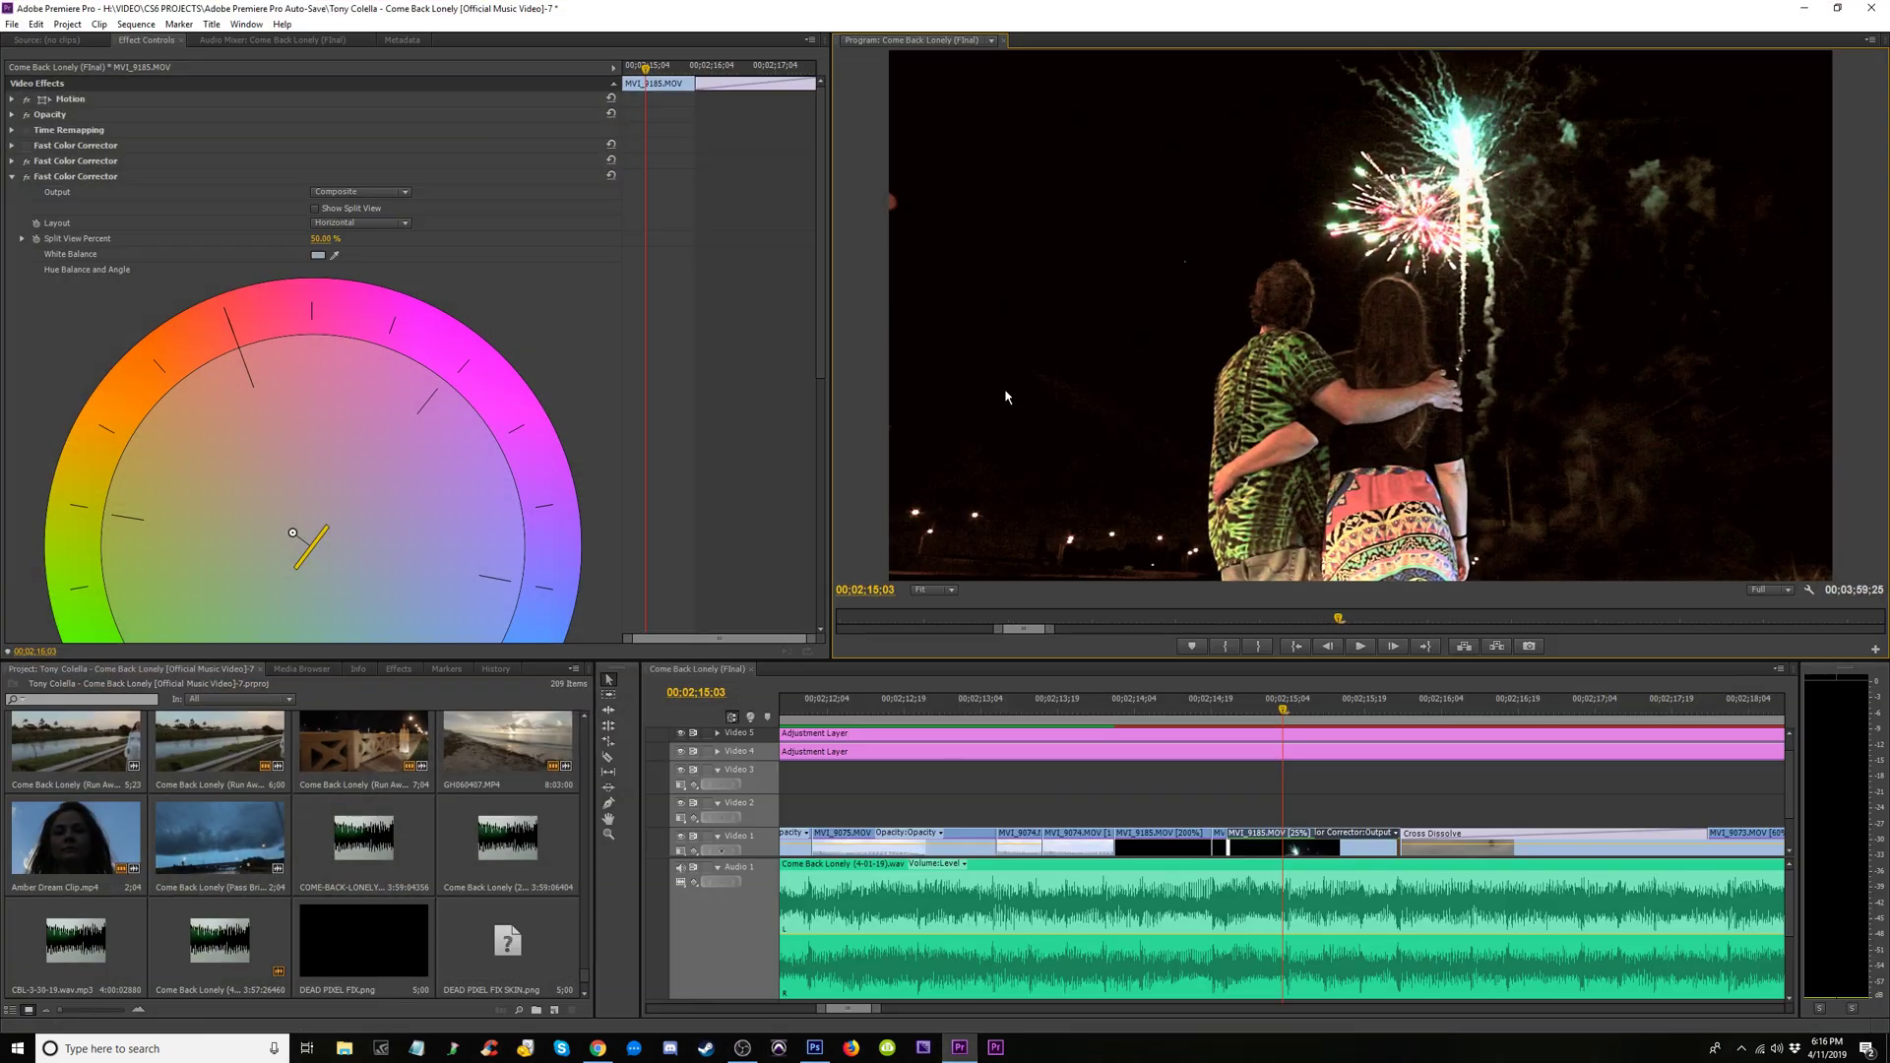
click(1836, 8)
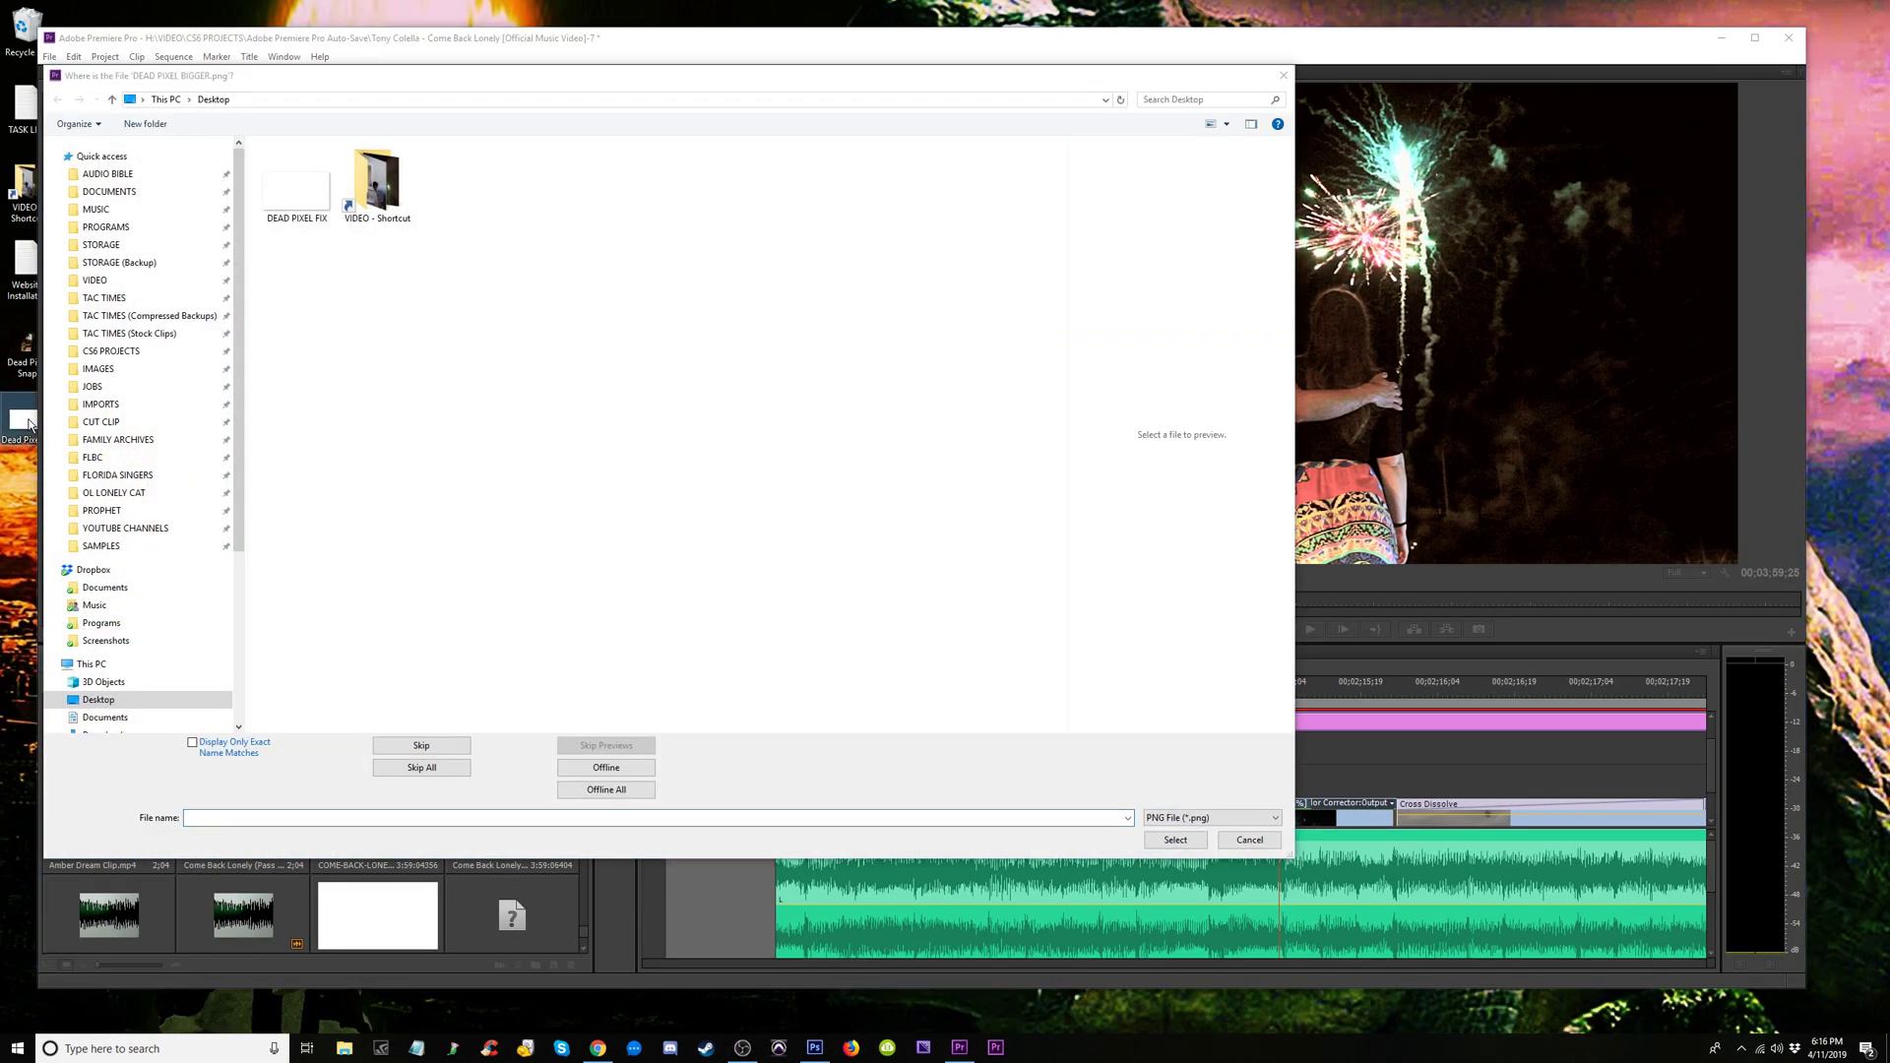
click(448, 774)
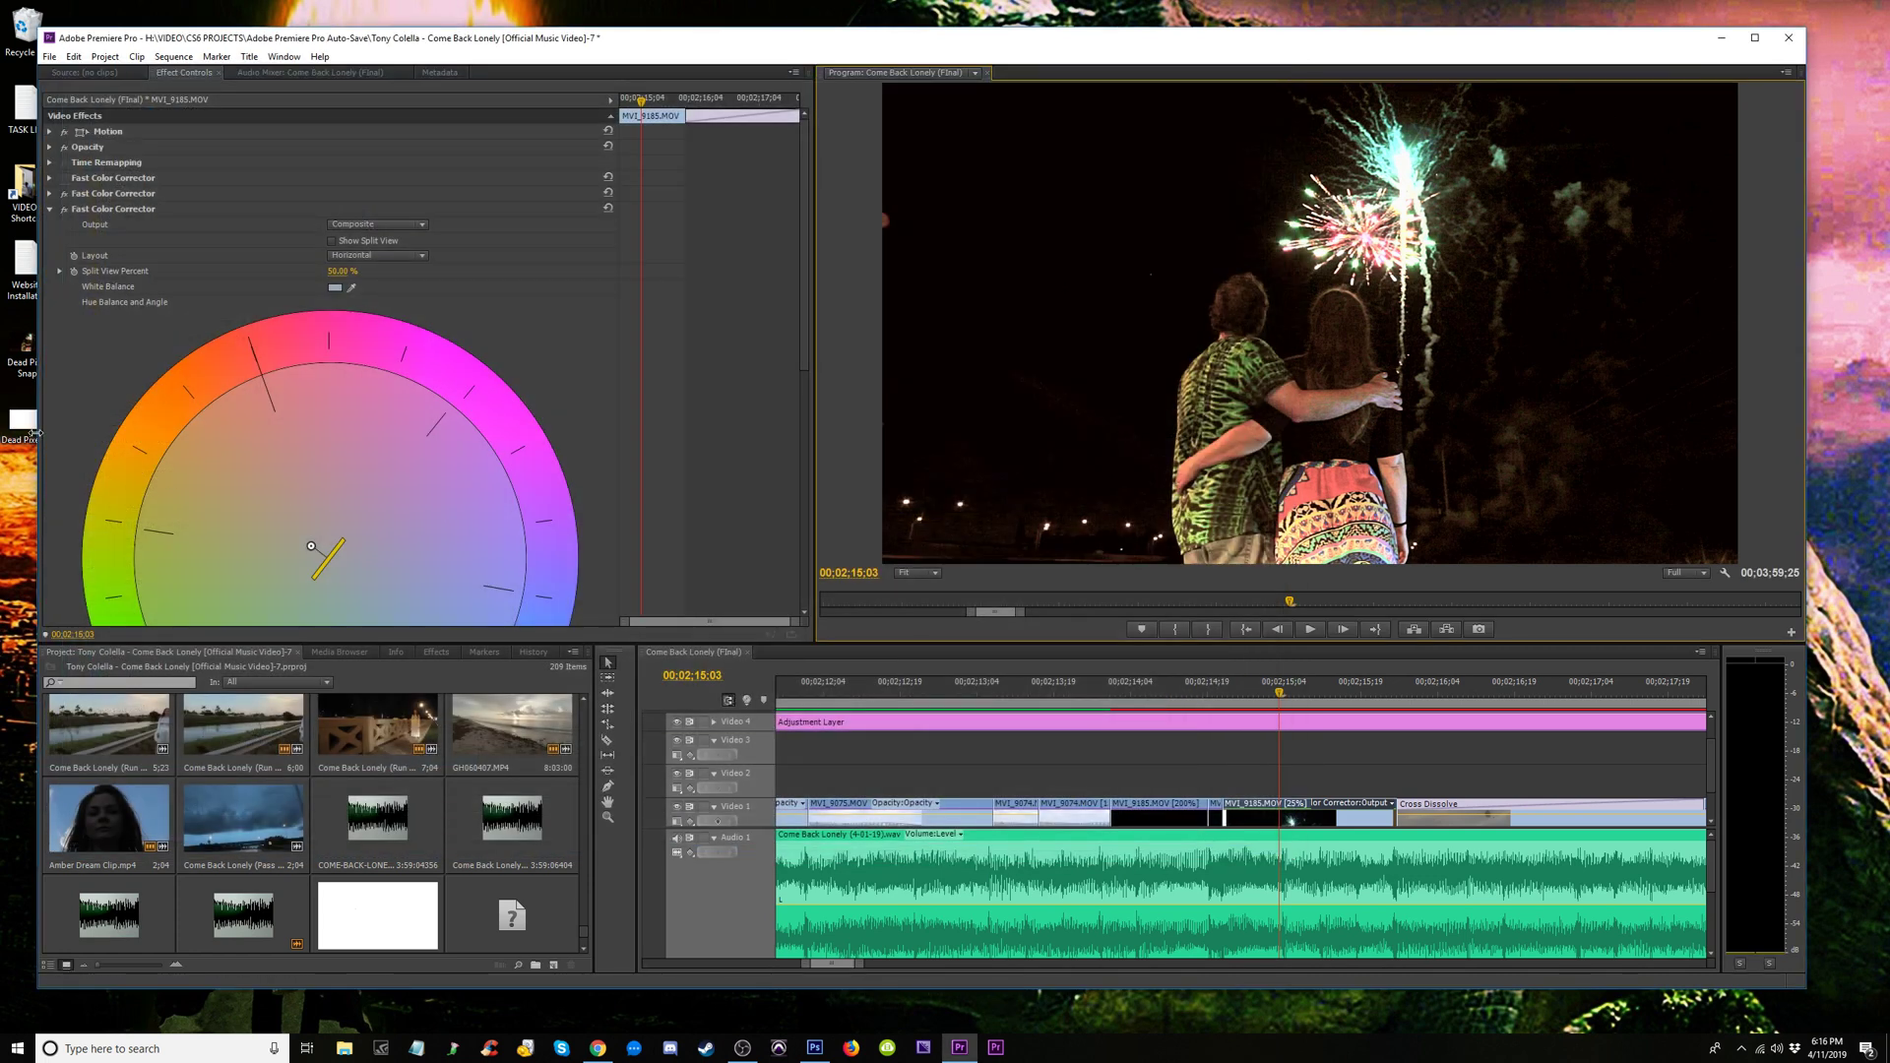
Place Dead Pixel Fix.png from the desktop on Video 2 and trim it to span the fireworks clips up to the Cross Dissolve
drag(34, 433, 1221, 735)
click(1183, 684)
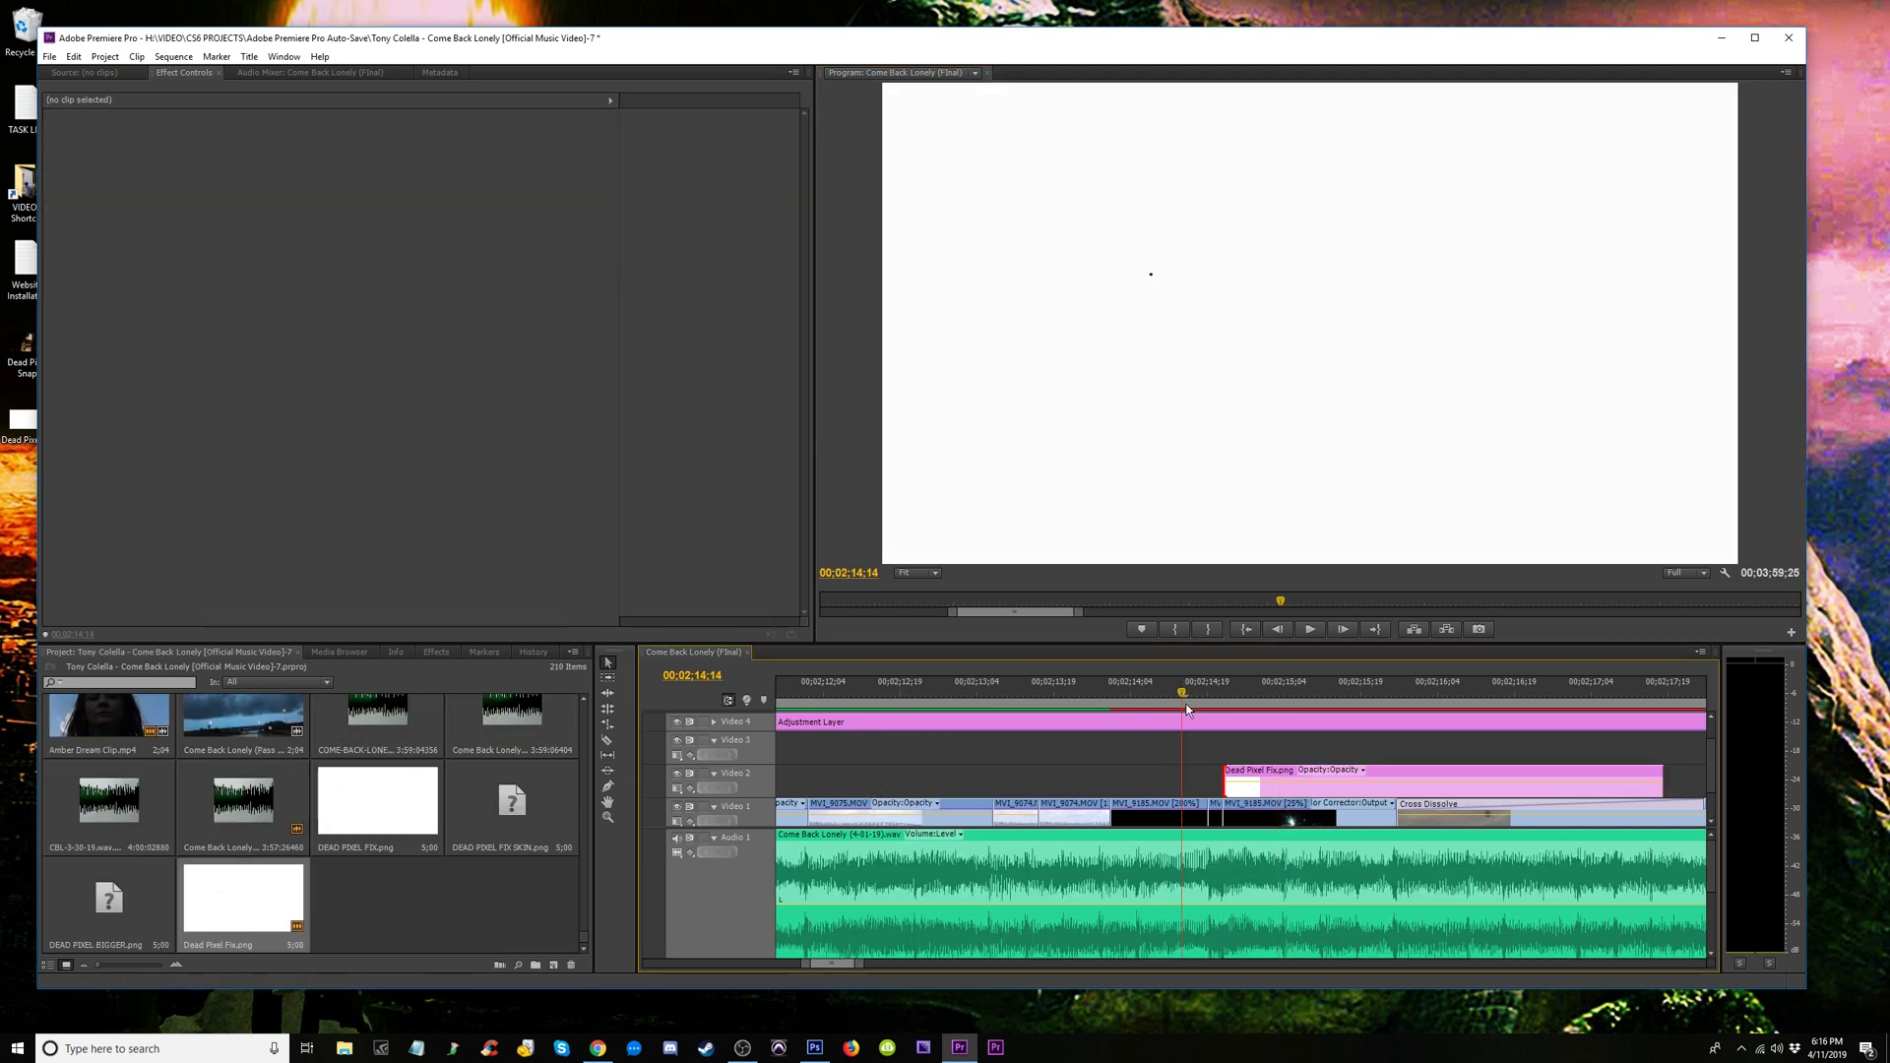
drag(1664, 780, 1399, 773)
drag(1224, 773, 1109, 773)
Play part of the overlaid section and move the Dead Pixel Fix.png clip up to Video 3
click(1146, 689)
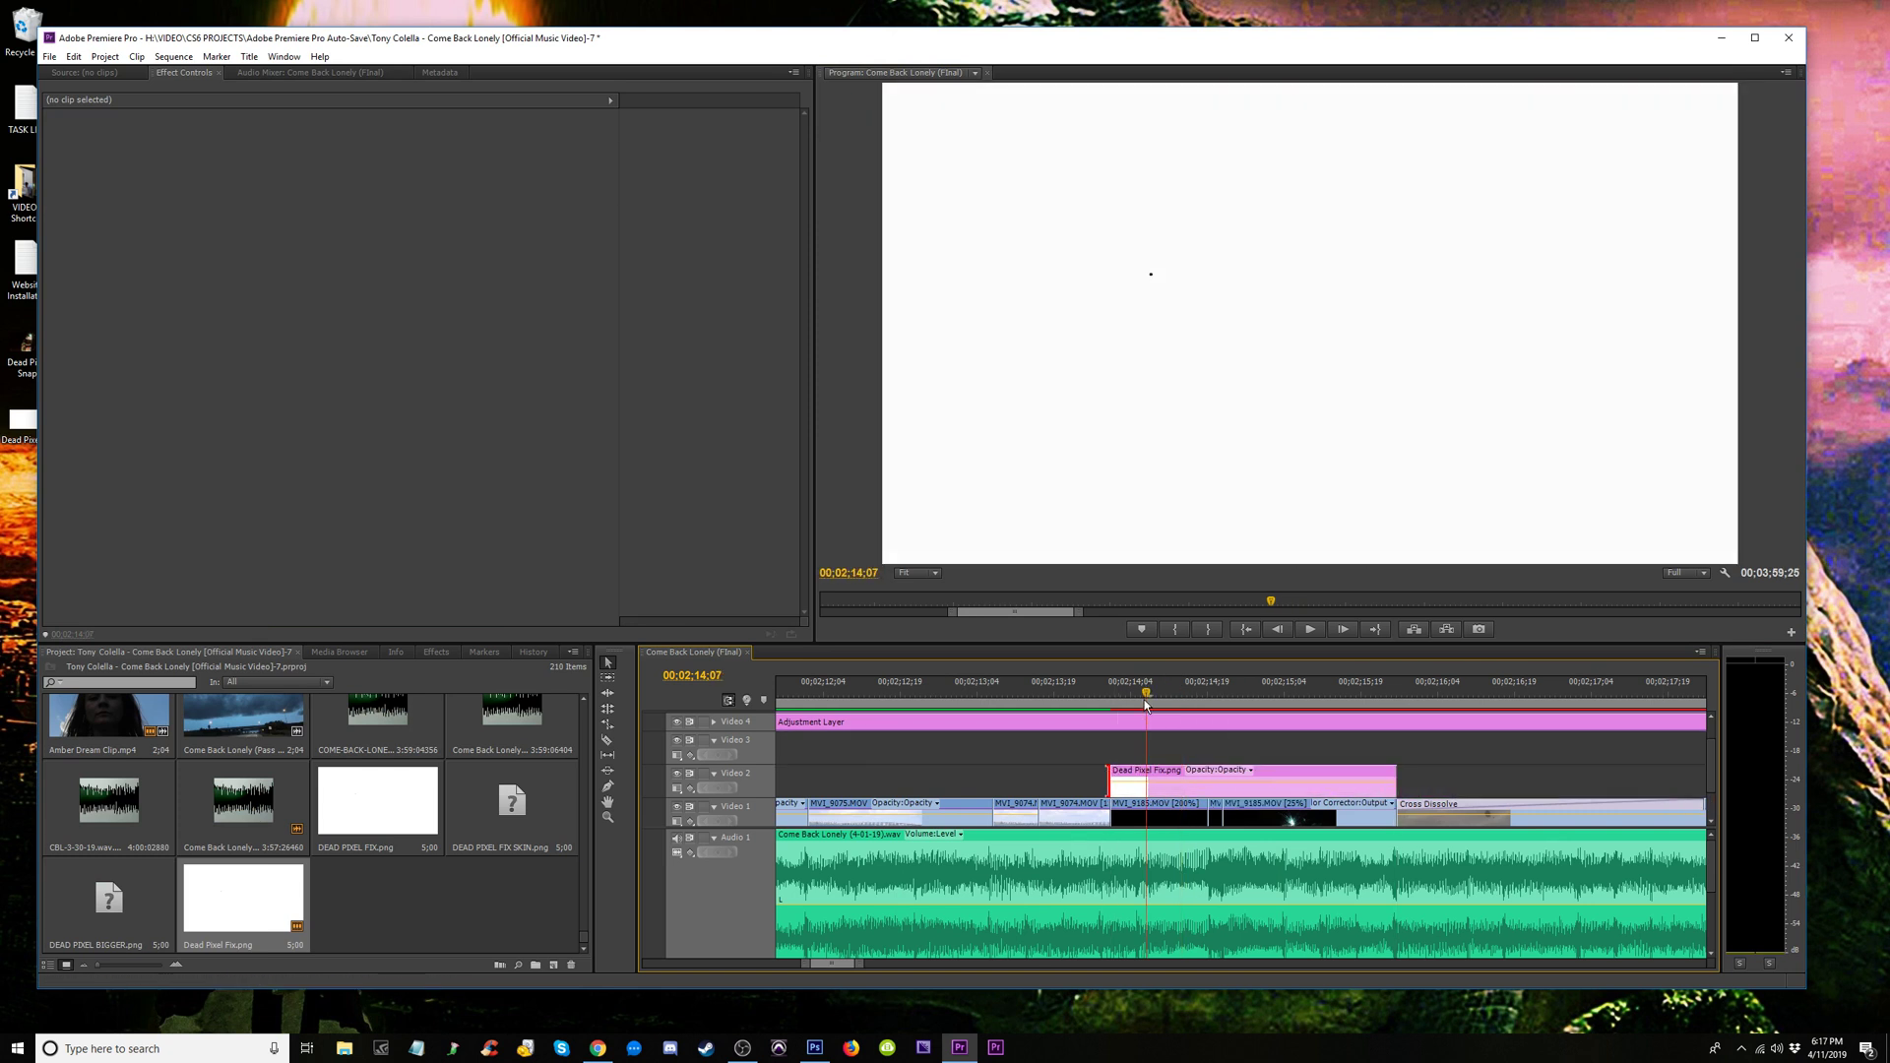
key(space)
key(space)
click(1164, 771)
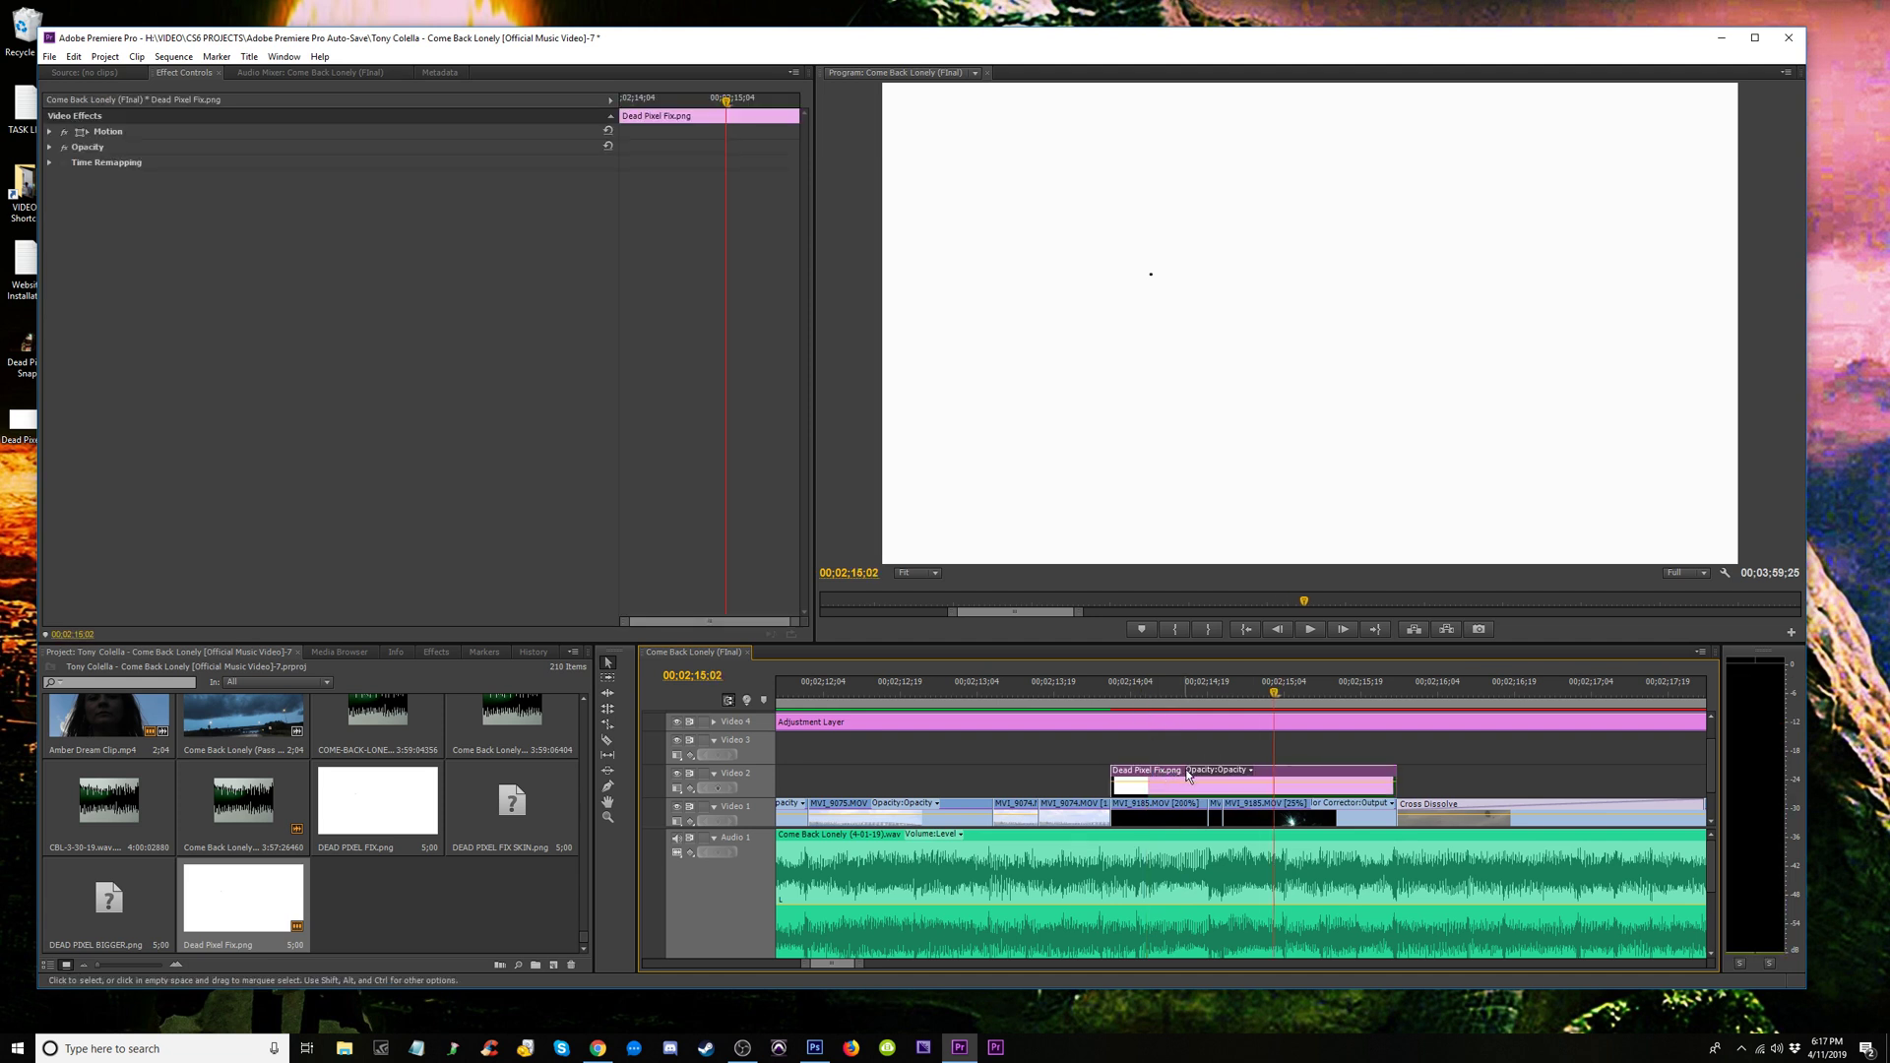
click(1188, 769)
drag(1161, 777, 1157, 753)
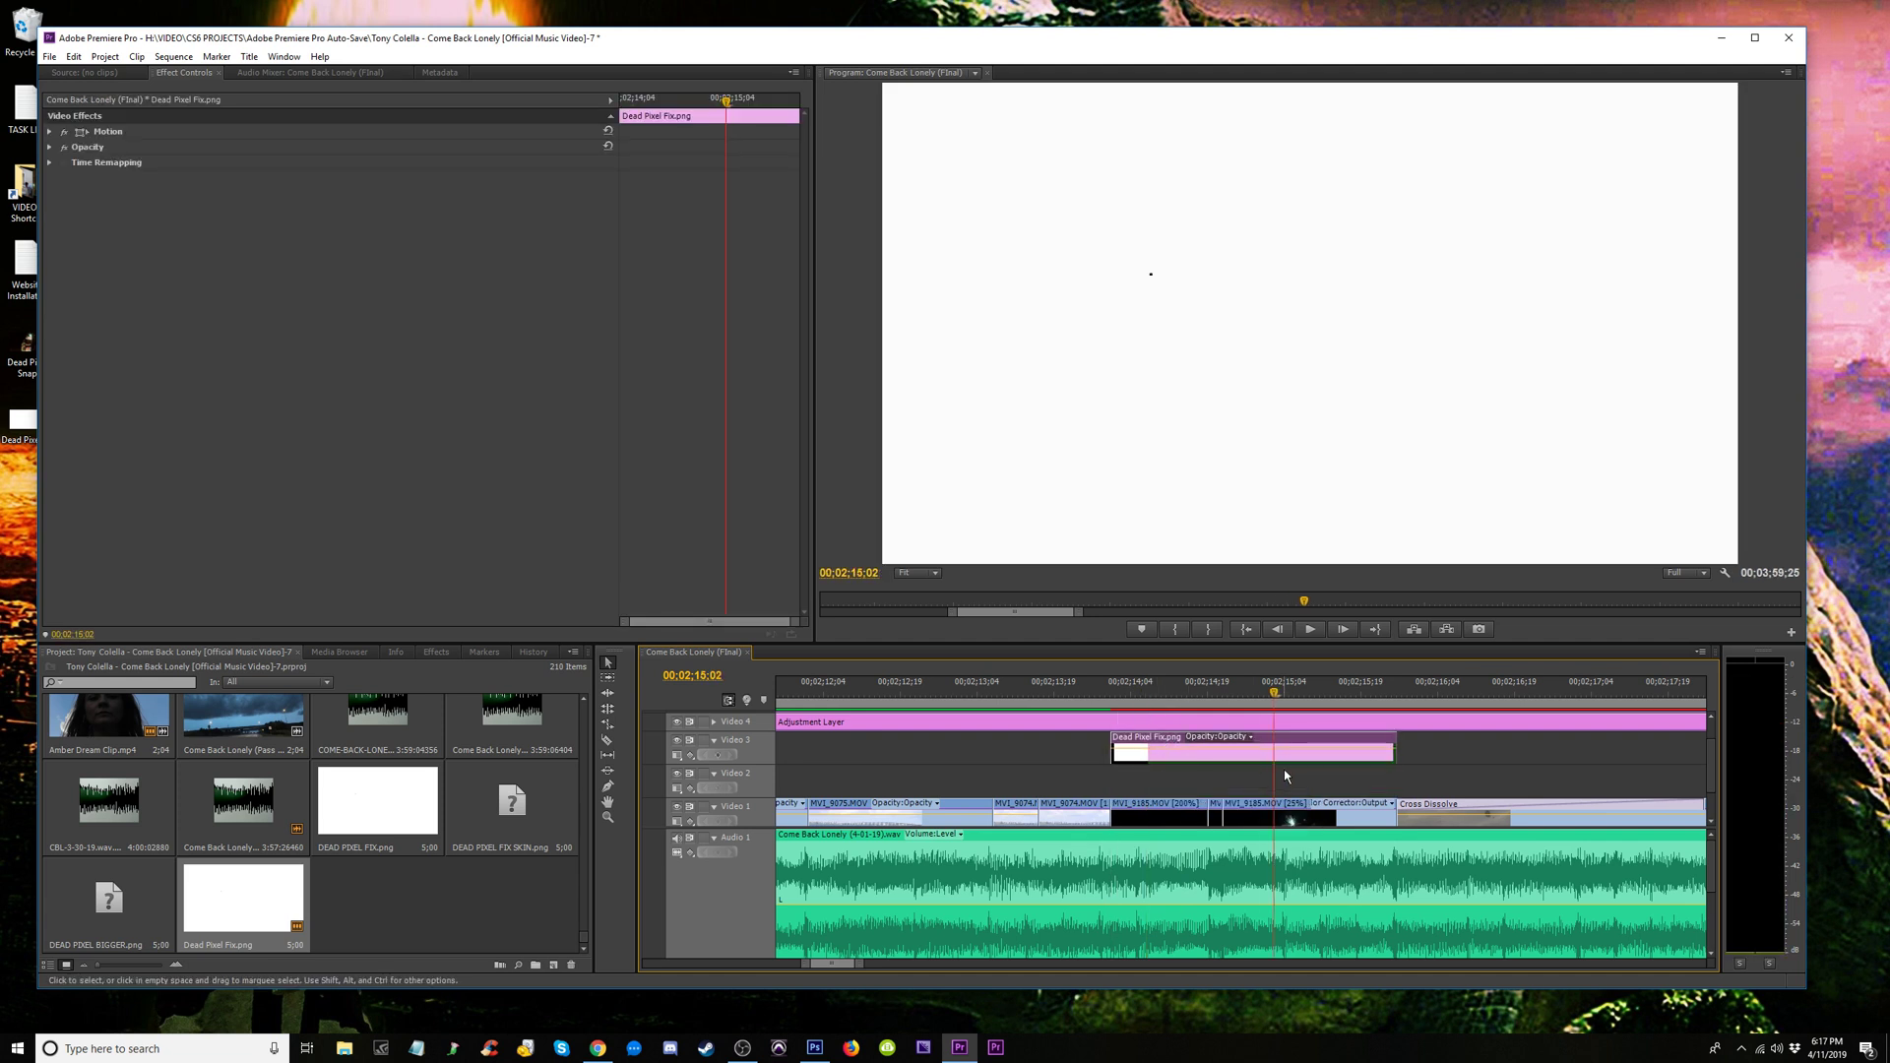
Check the sequence around the Dead Pixel Fix.png clip and the Cross Dissolve that follows it
key(minus)
key(minus)
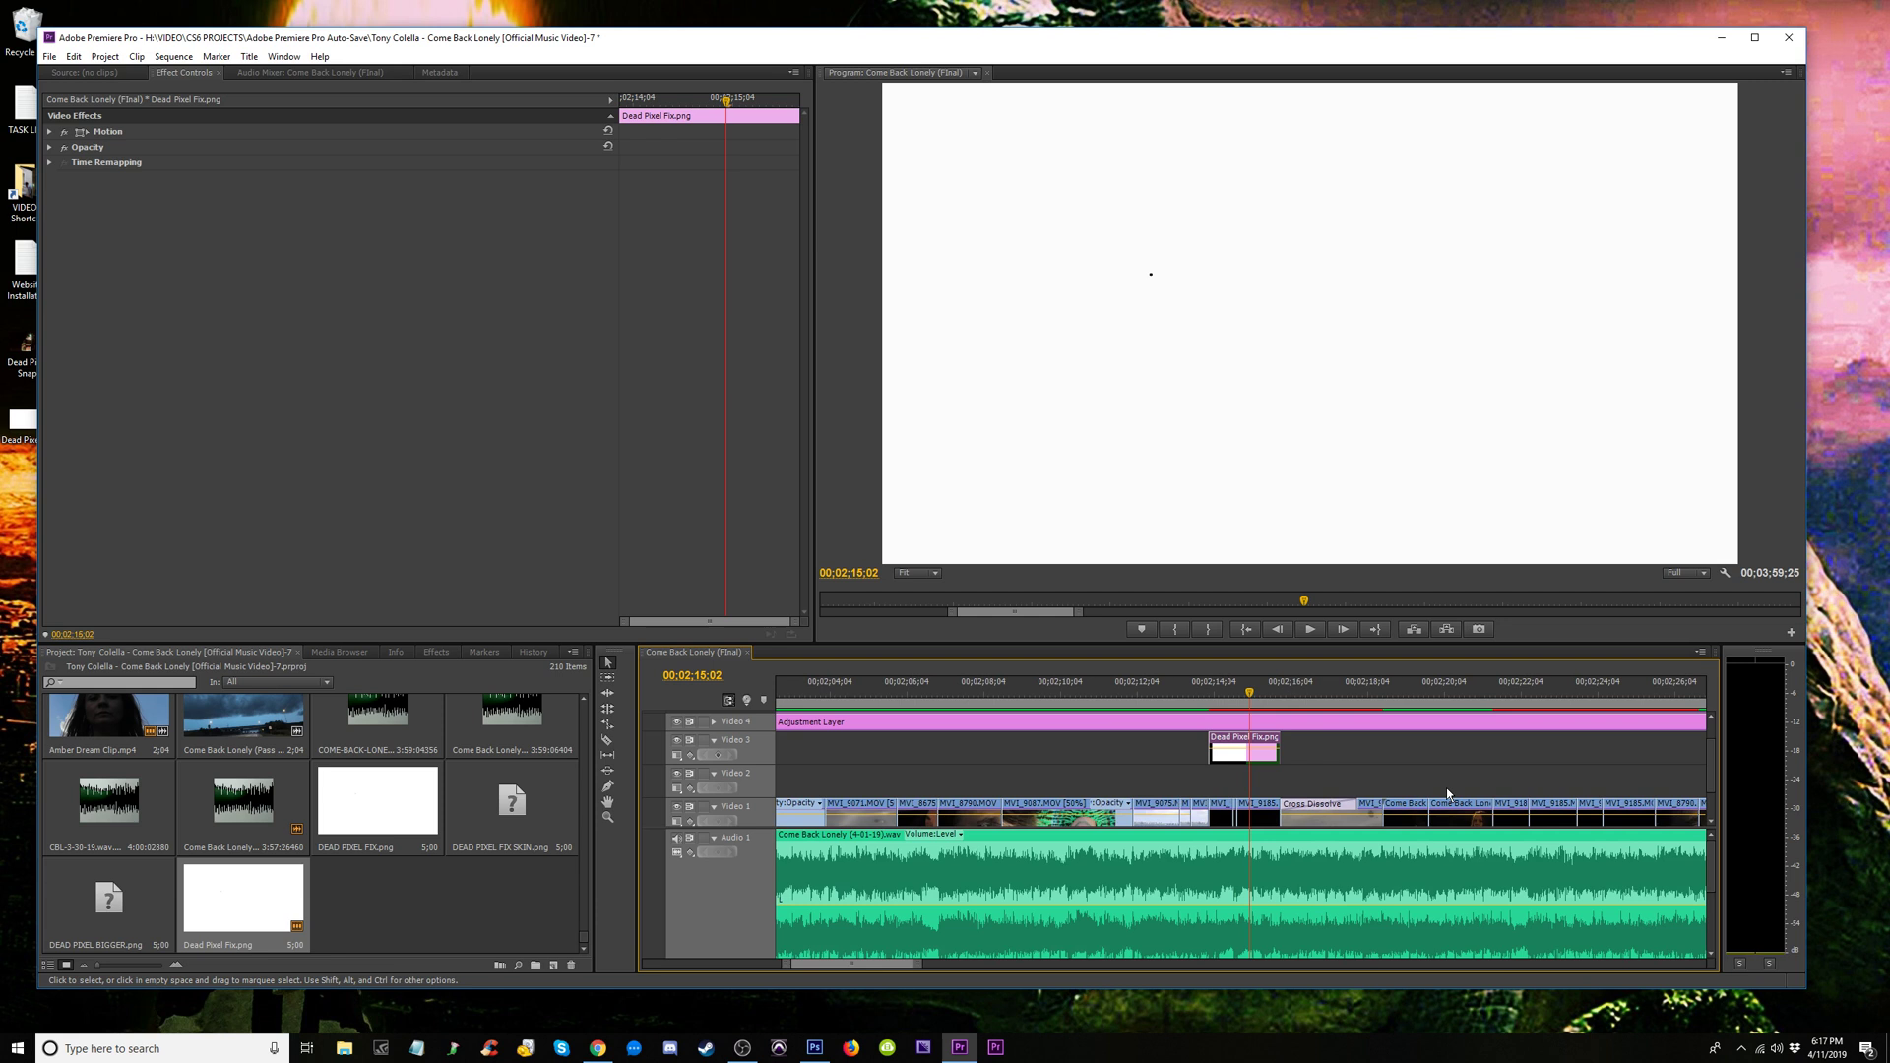
click(1335, 705)
key(equal)
key(equal)
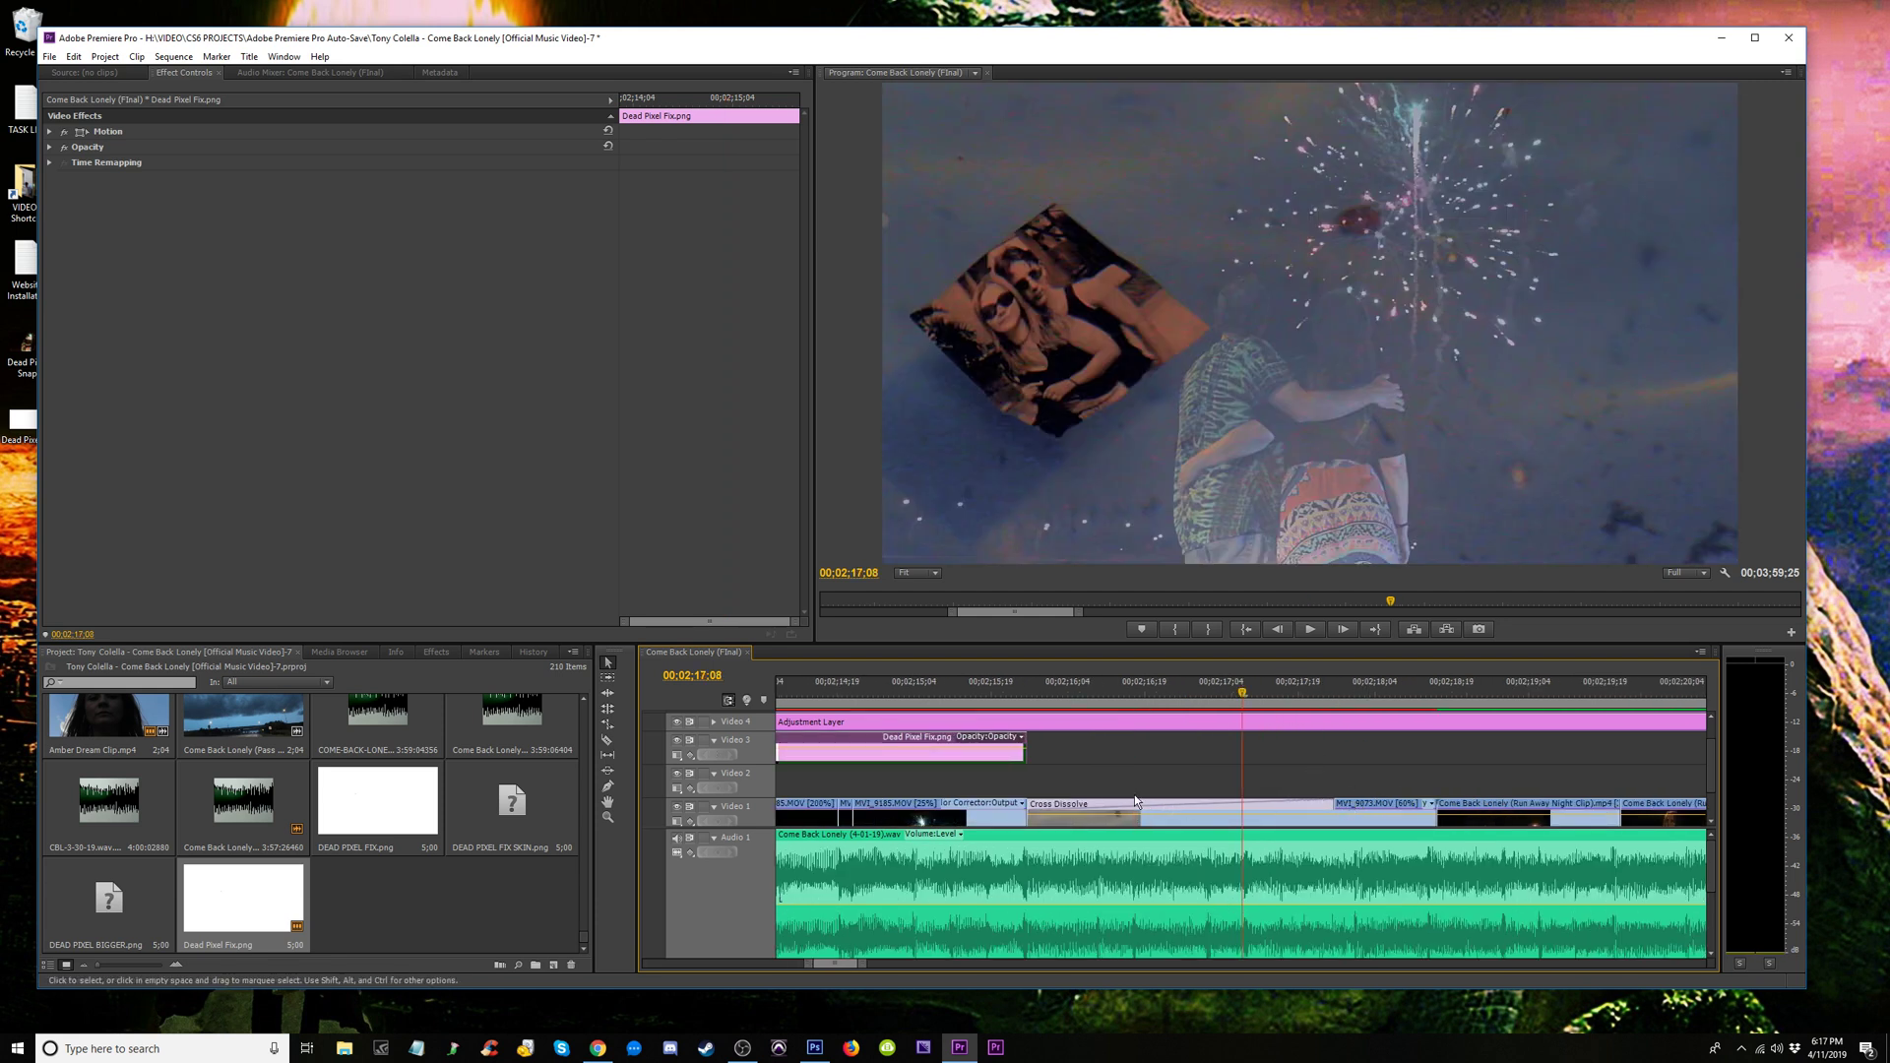
key(minus)
click(1017, 686)
key(equal)
key(equal)
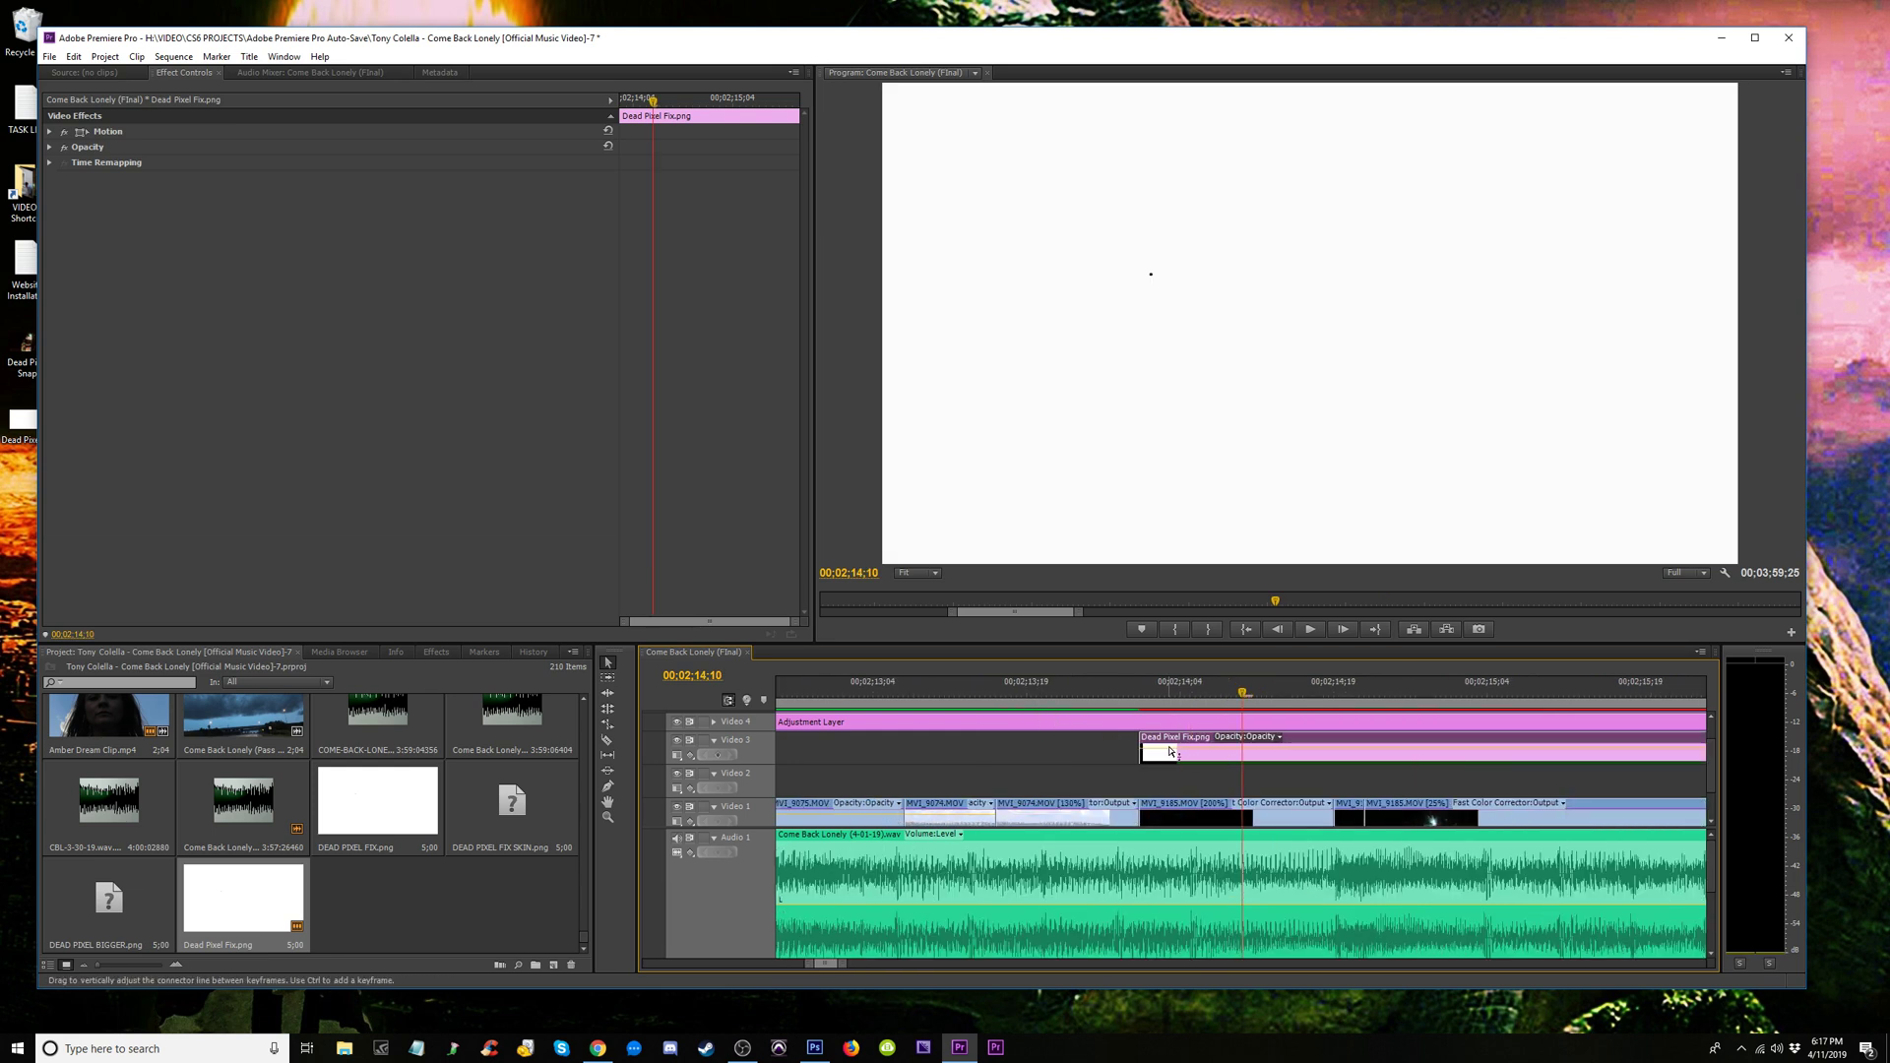
key(minus)
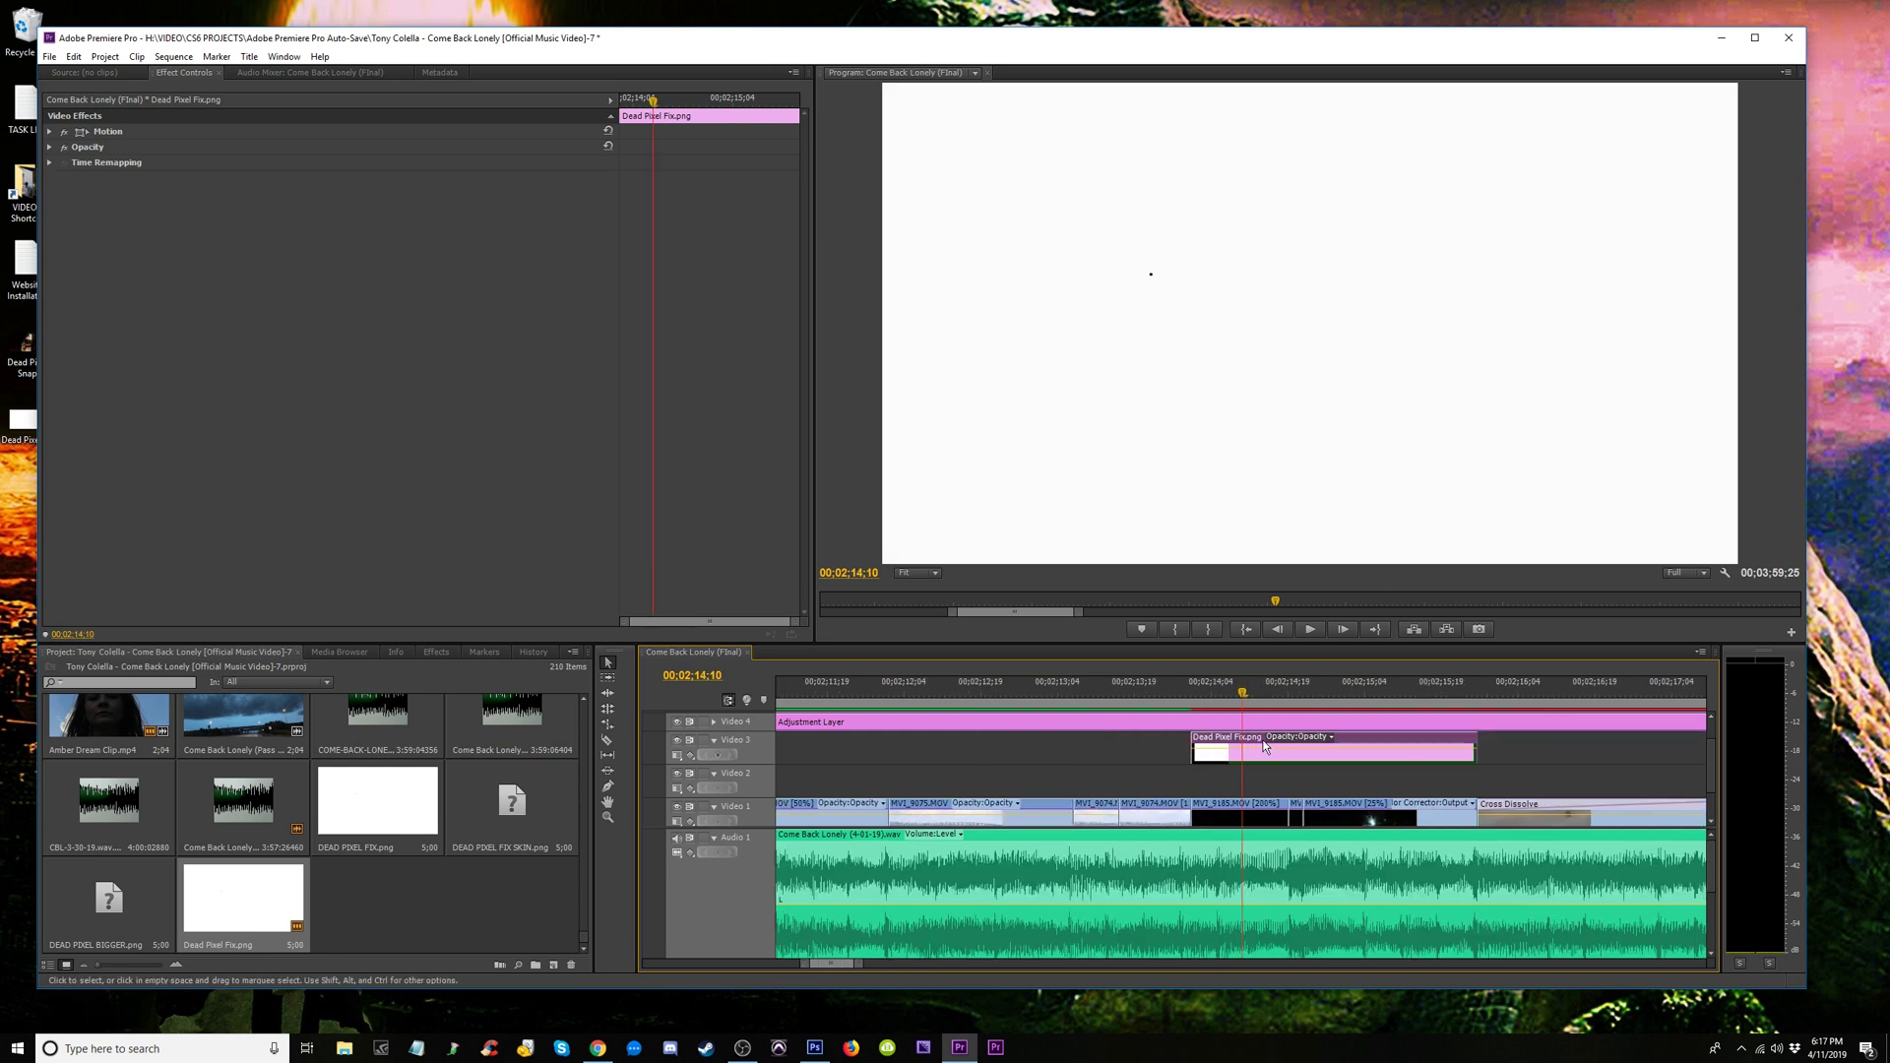
Maximize the project window
click(1755, 38)
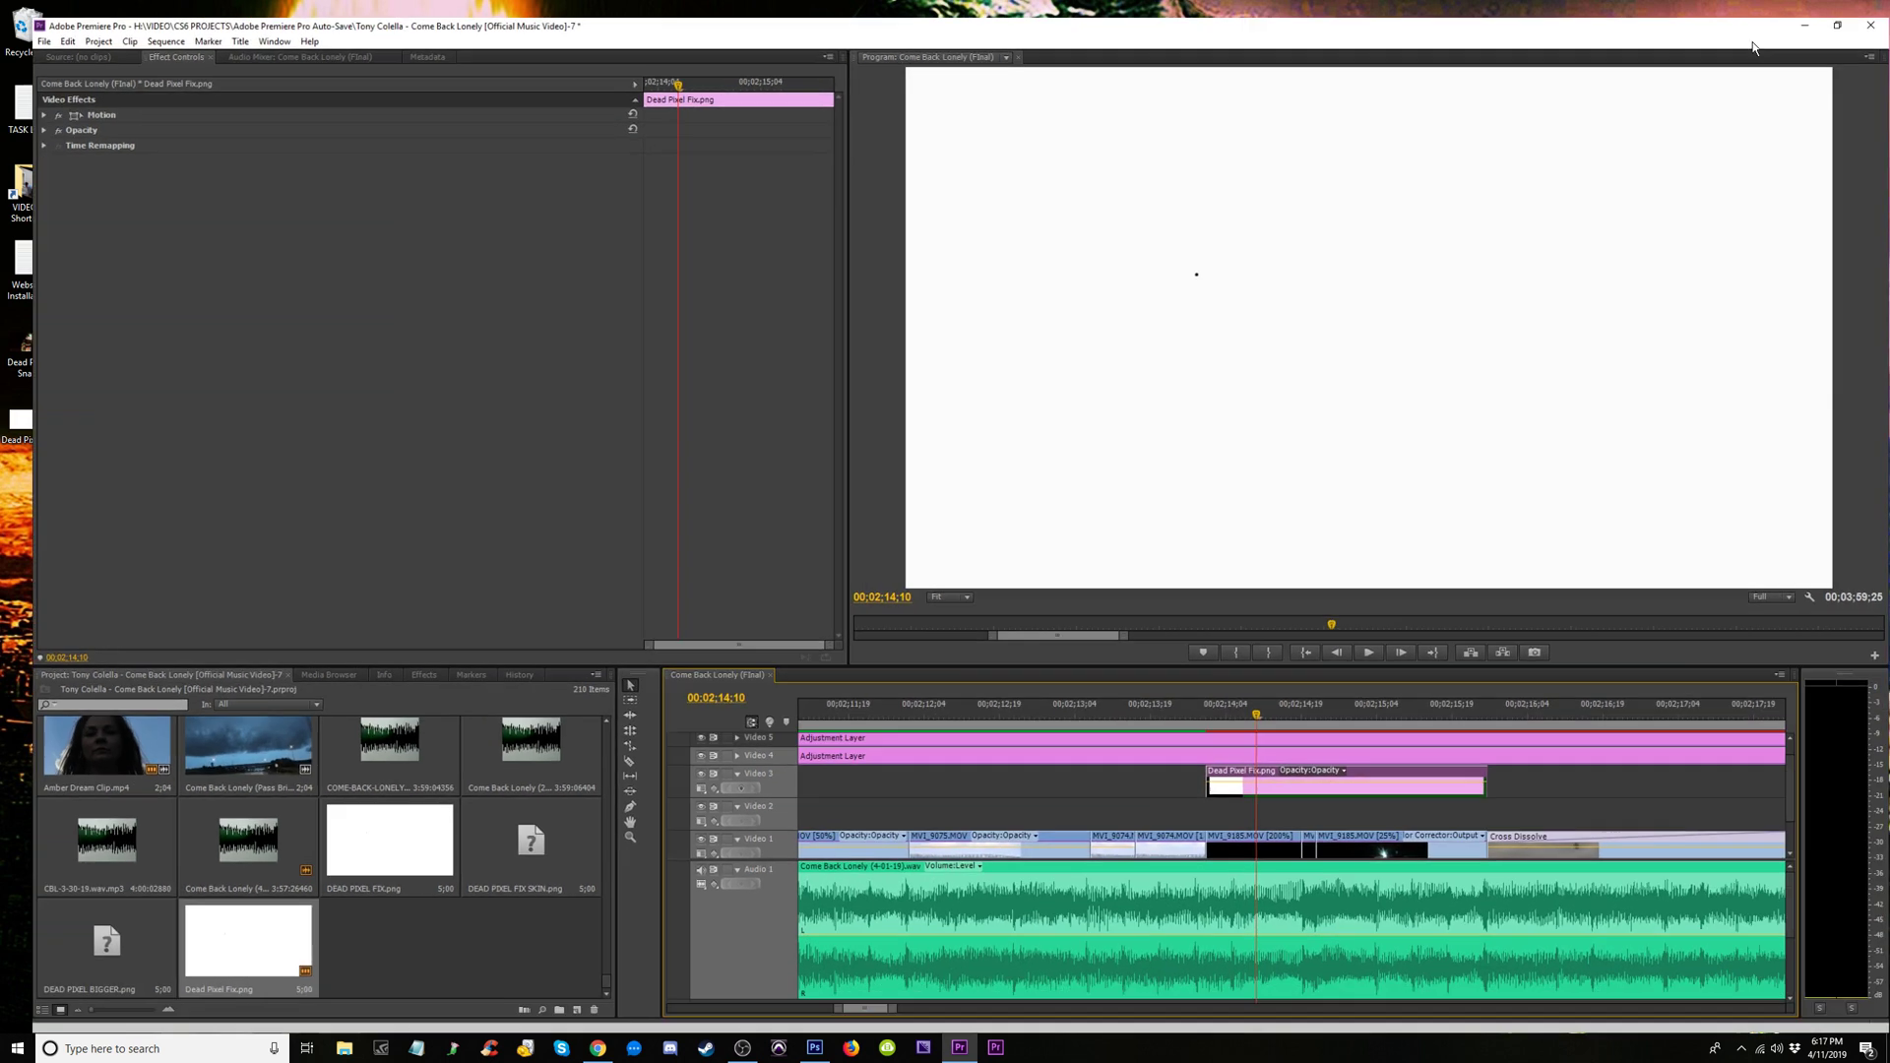
click(1214, 836)
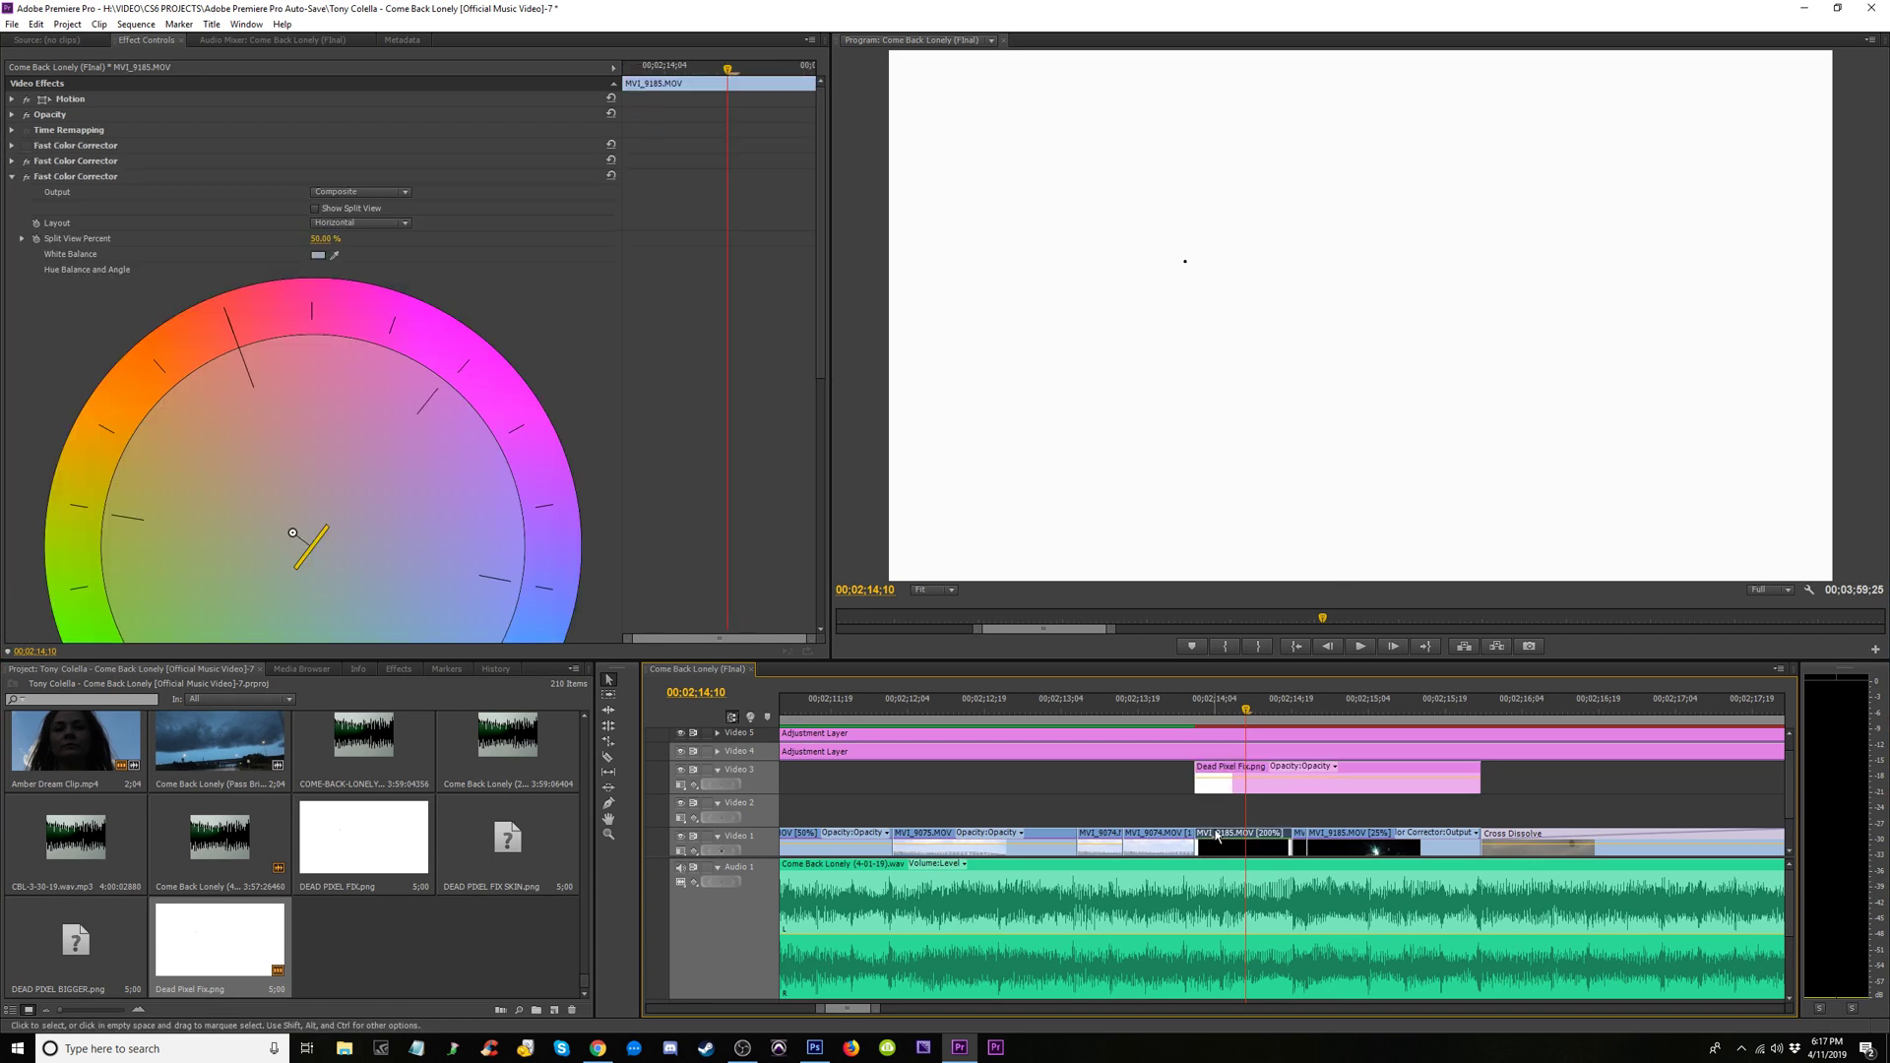
drag(1222, 836, 1226, 807)
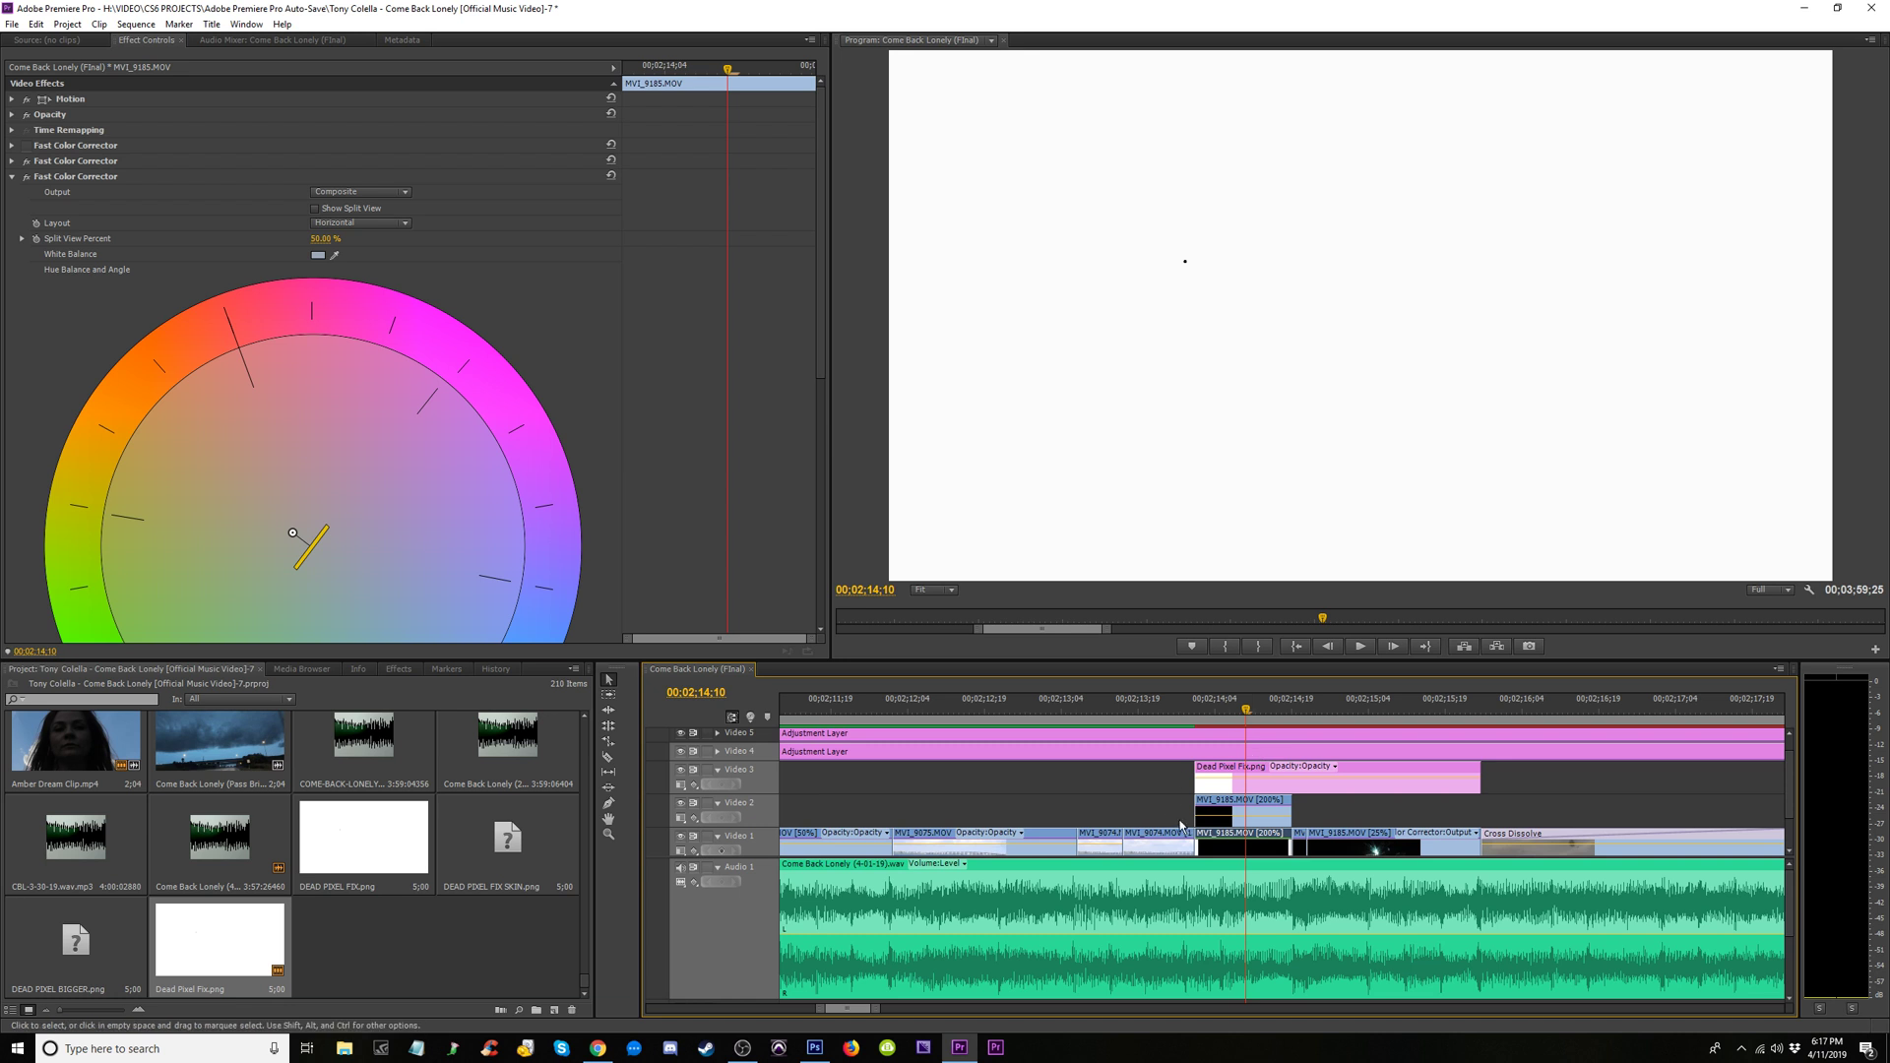
key(ctrl+z)
Duplicate the Video 1 clips from MVI_9087.MOV through MVI_9185.MOV [200%] onto Video 2 and retrim Dead Pixel Fix.png to span the copies
drag(1235, 818, 894, 847)
key(minus)
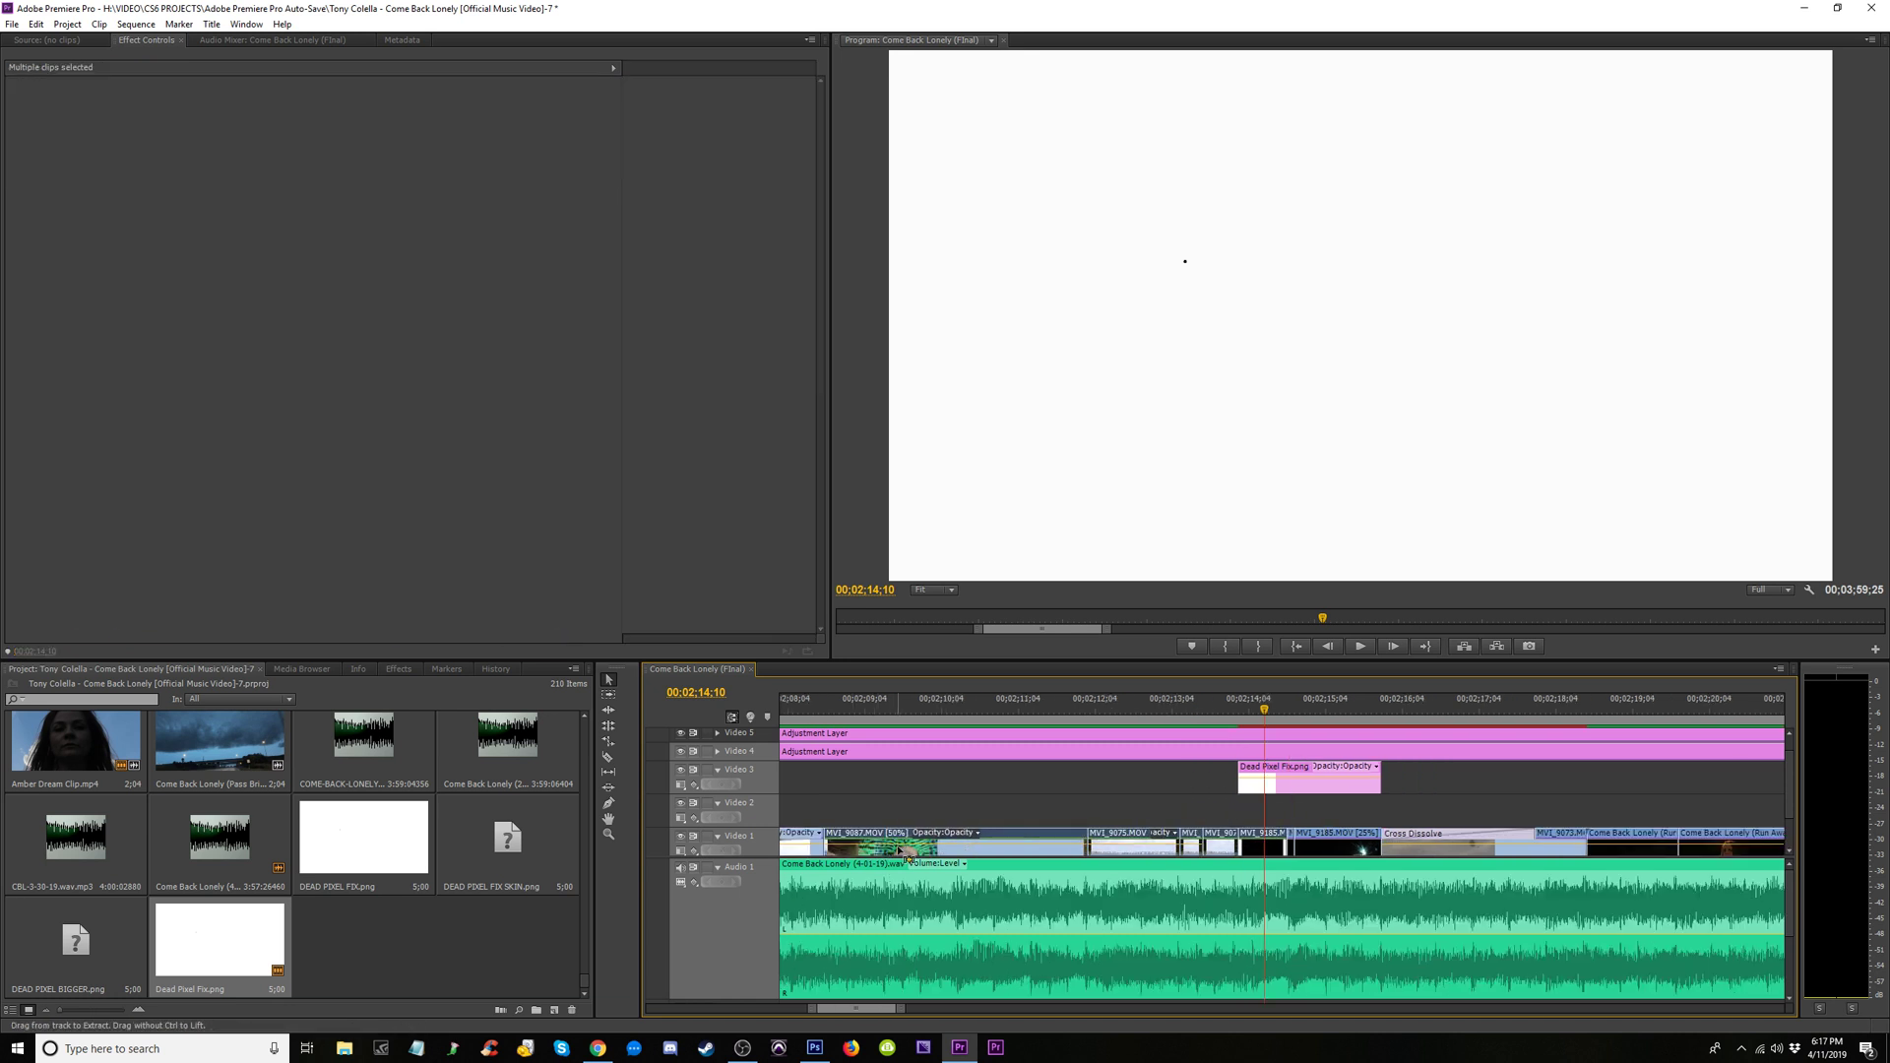
key(ctrl+s)
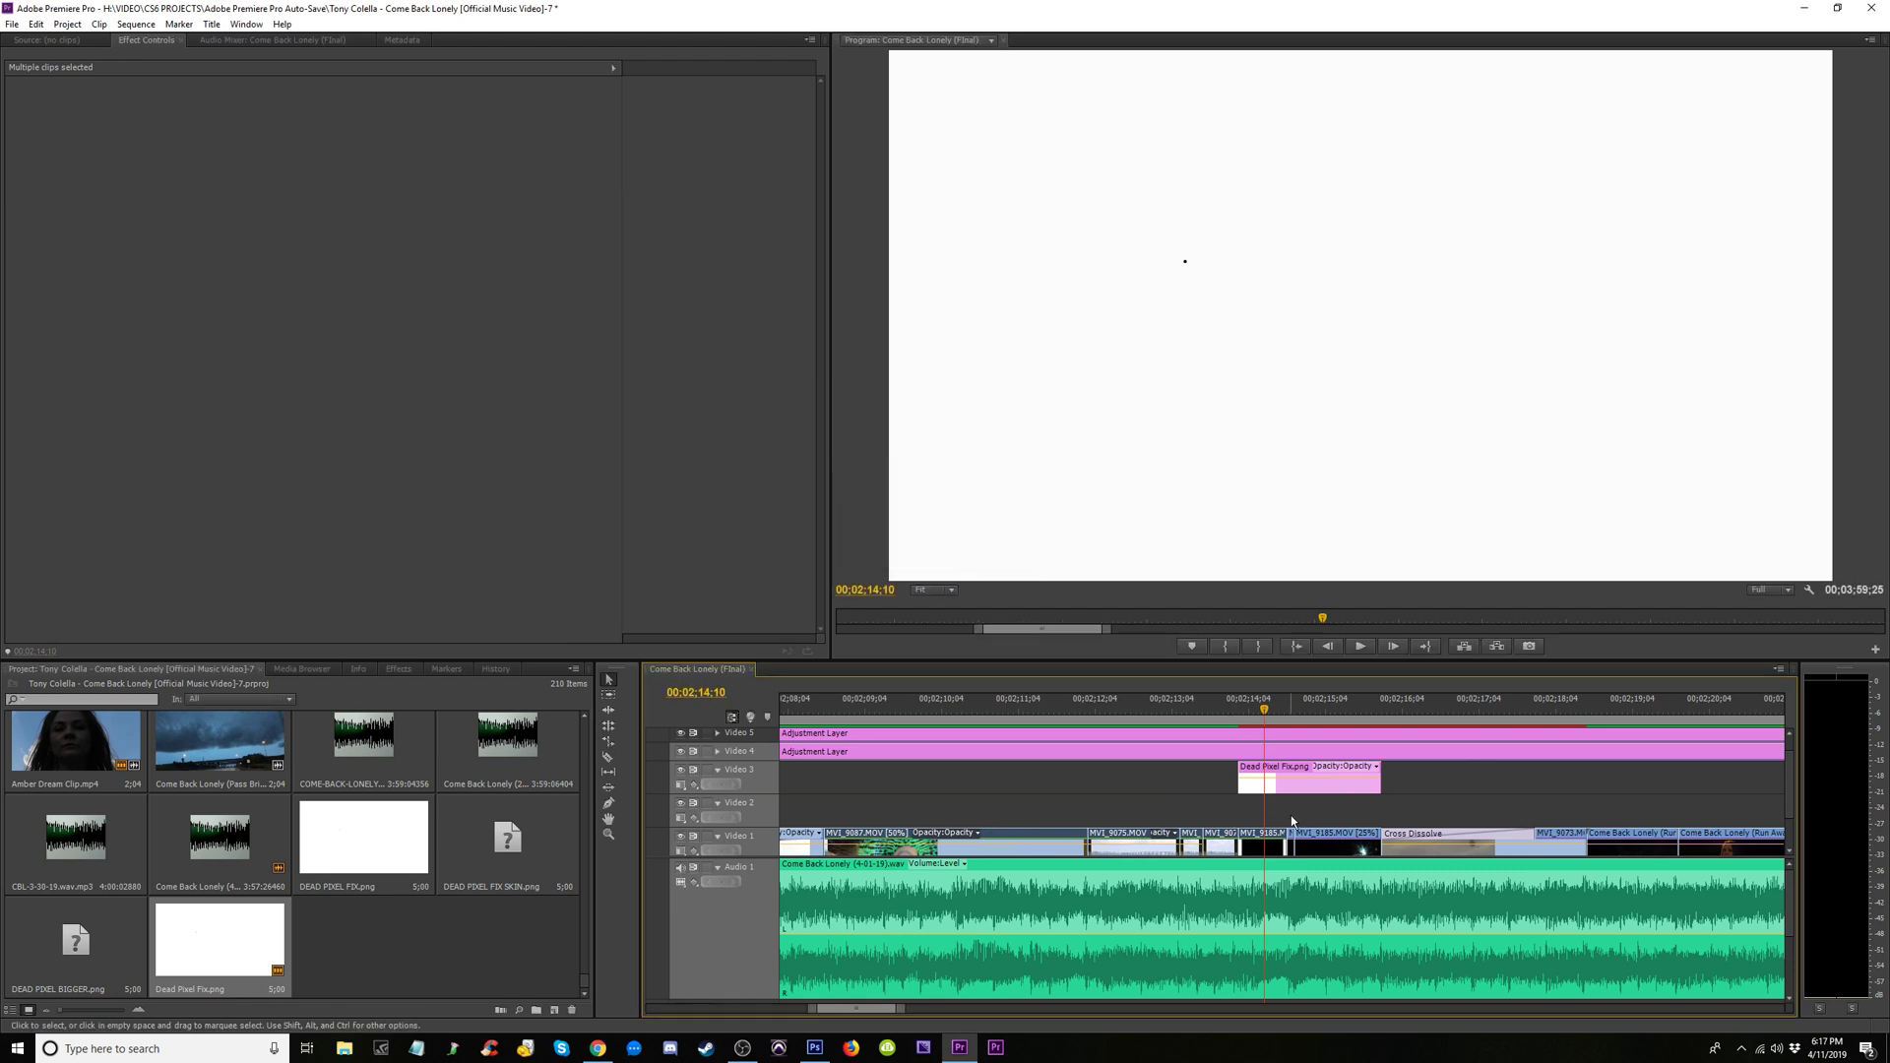
key(alt)
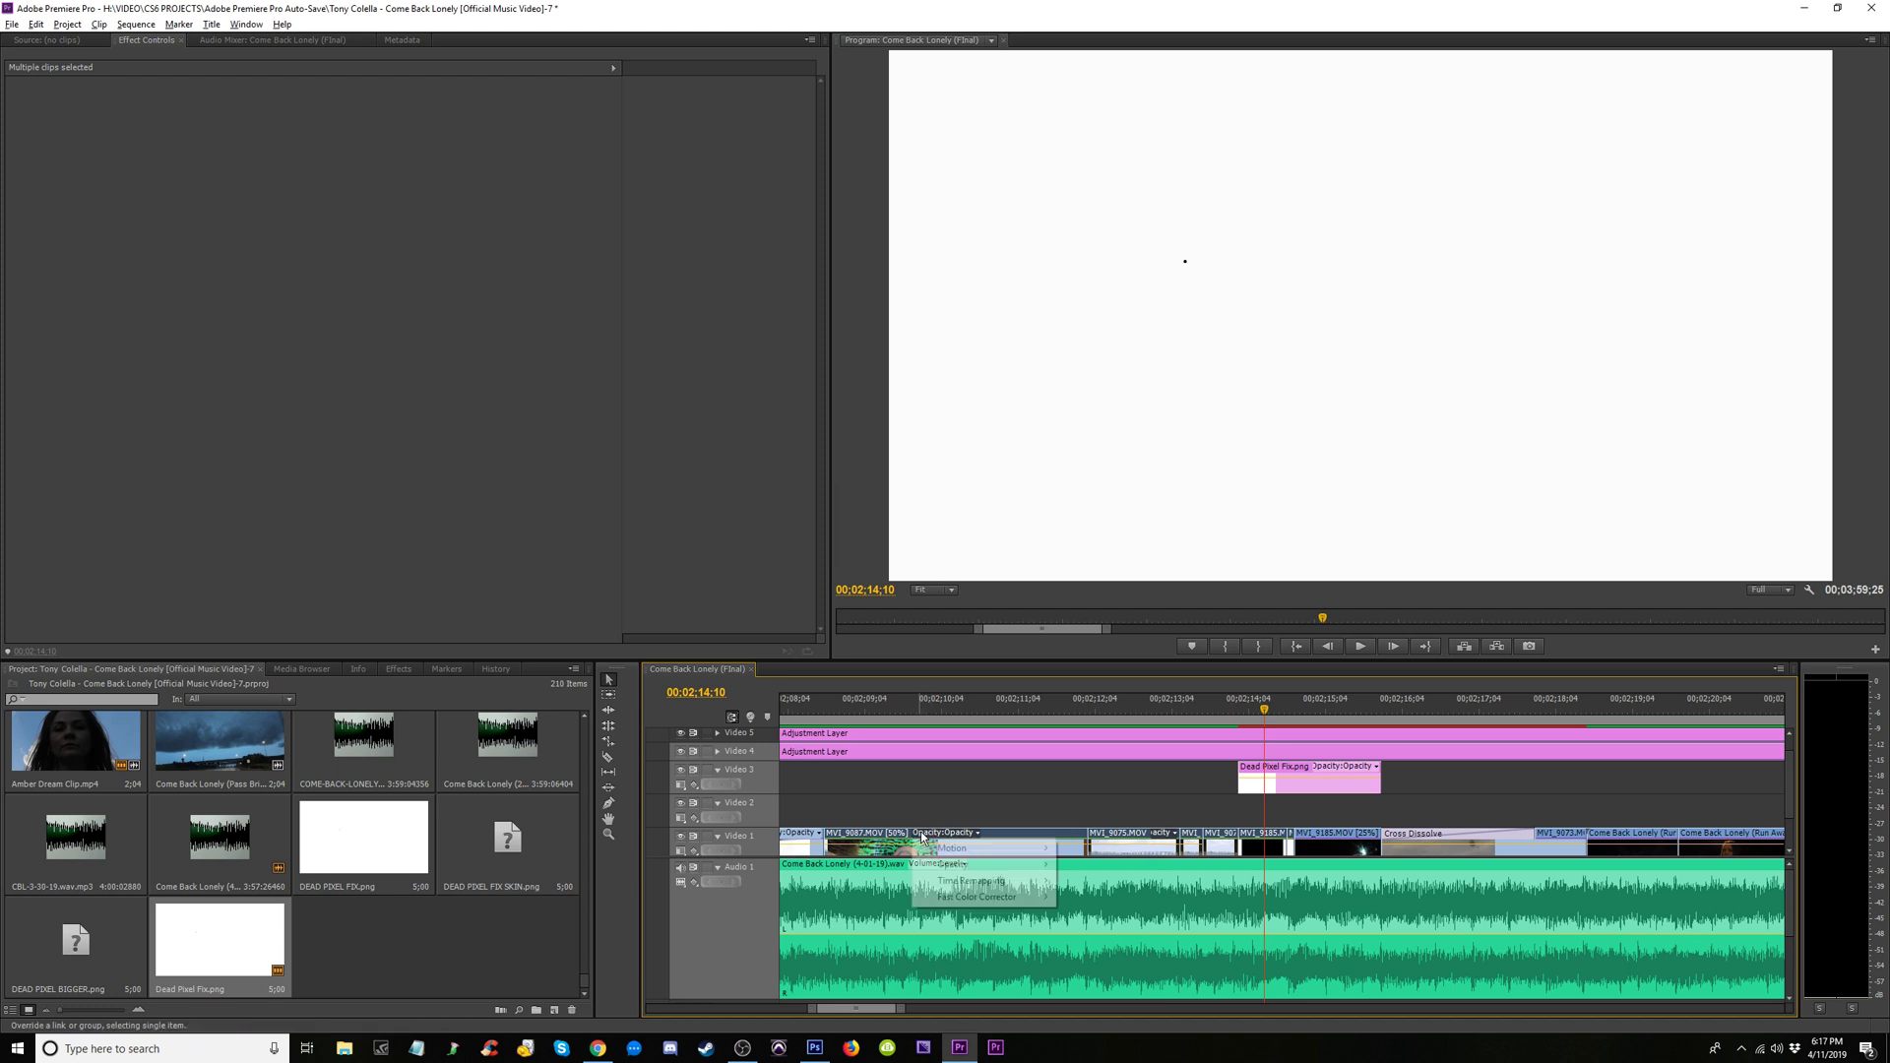
drag(880, 836, 880, 802)
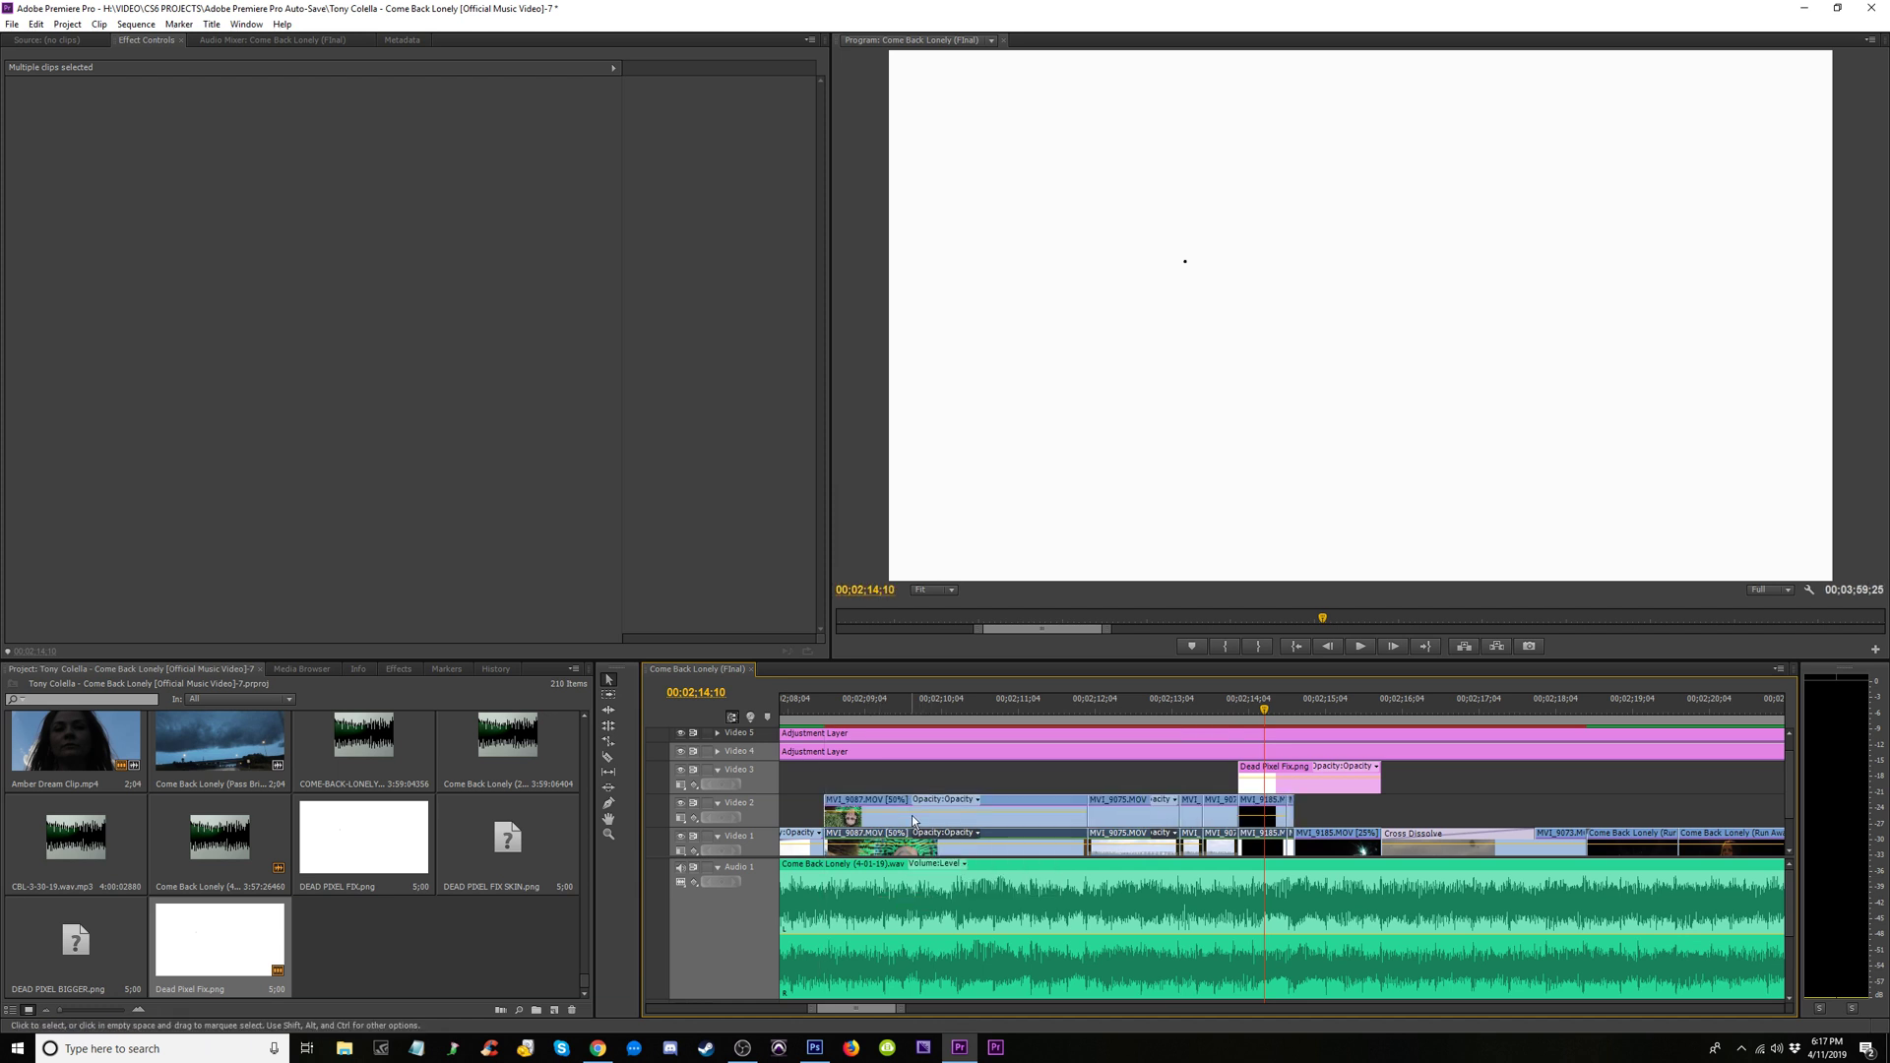
drag(1248, 781, 826, 781)
drag(1381, 774, 1299, 774)
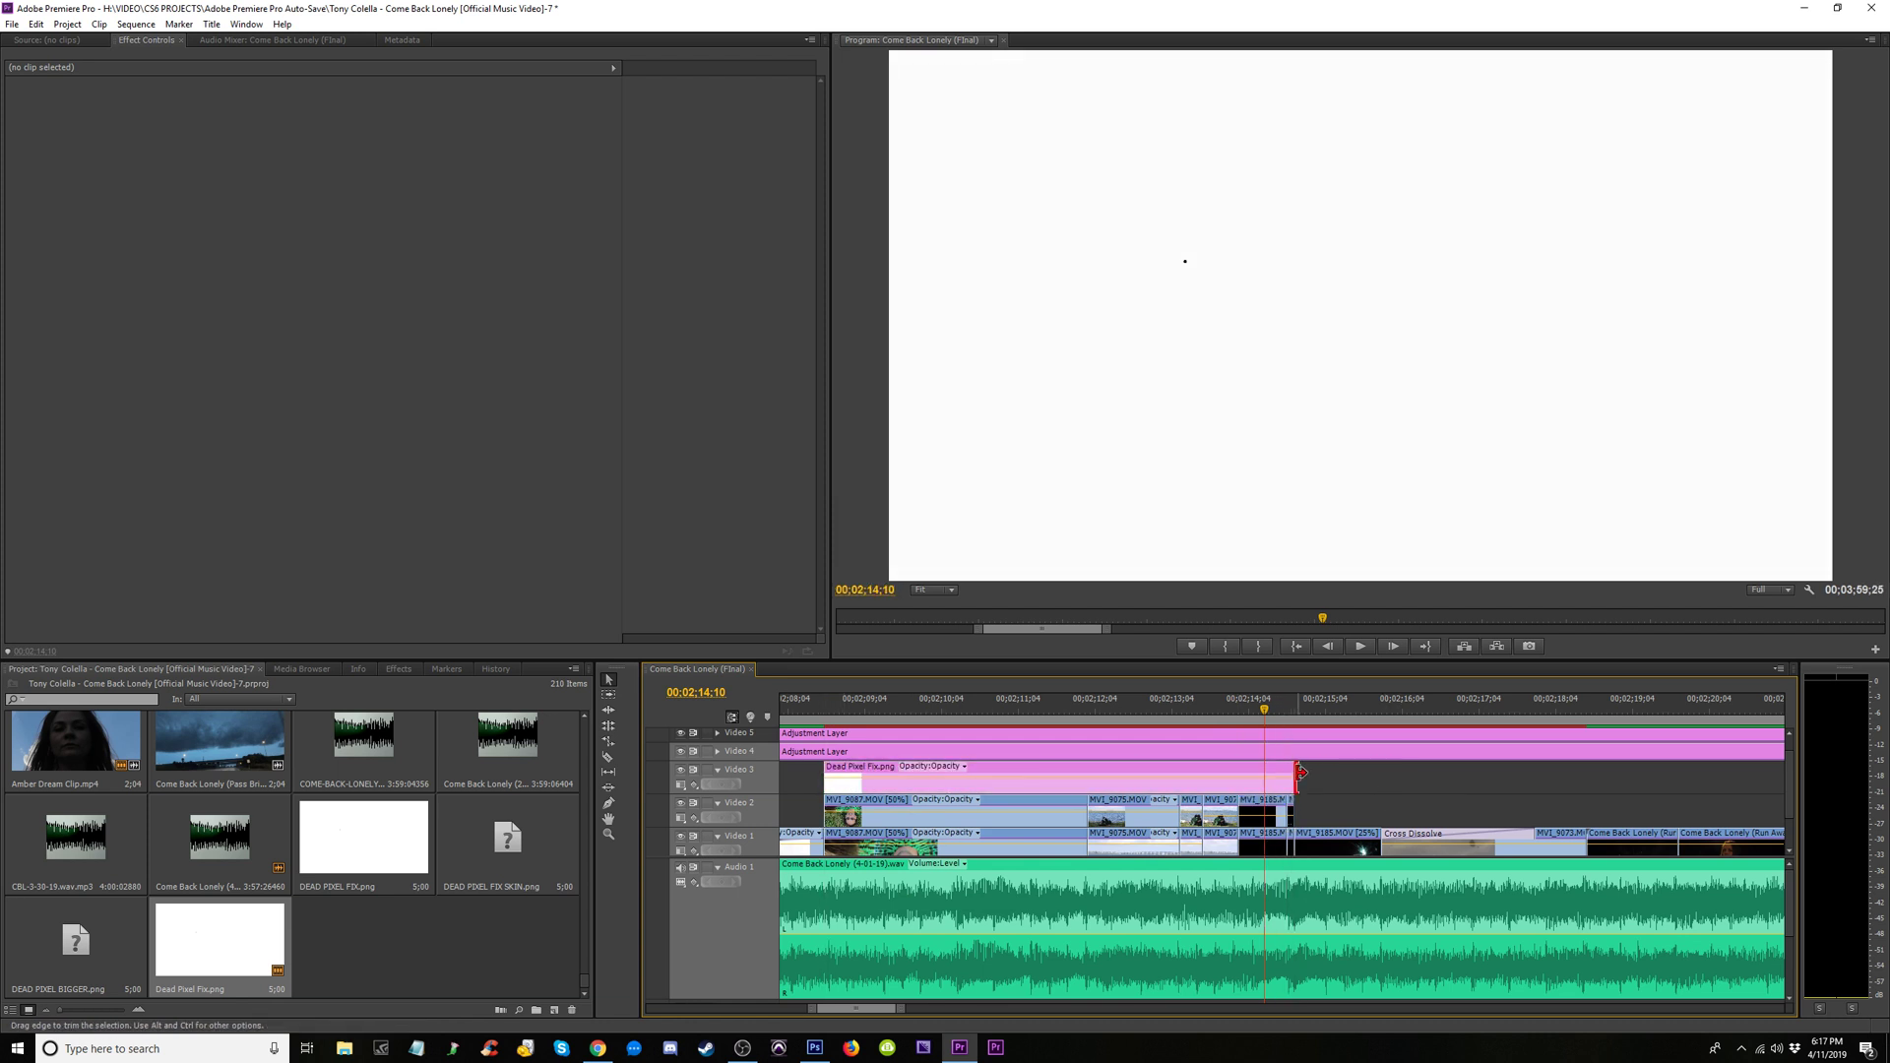
Find the Track Matte Key effect and apply it to the MVI_9087.MOV copy on Video 2
click(952, 711)
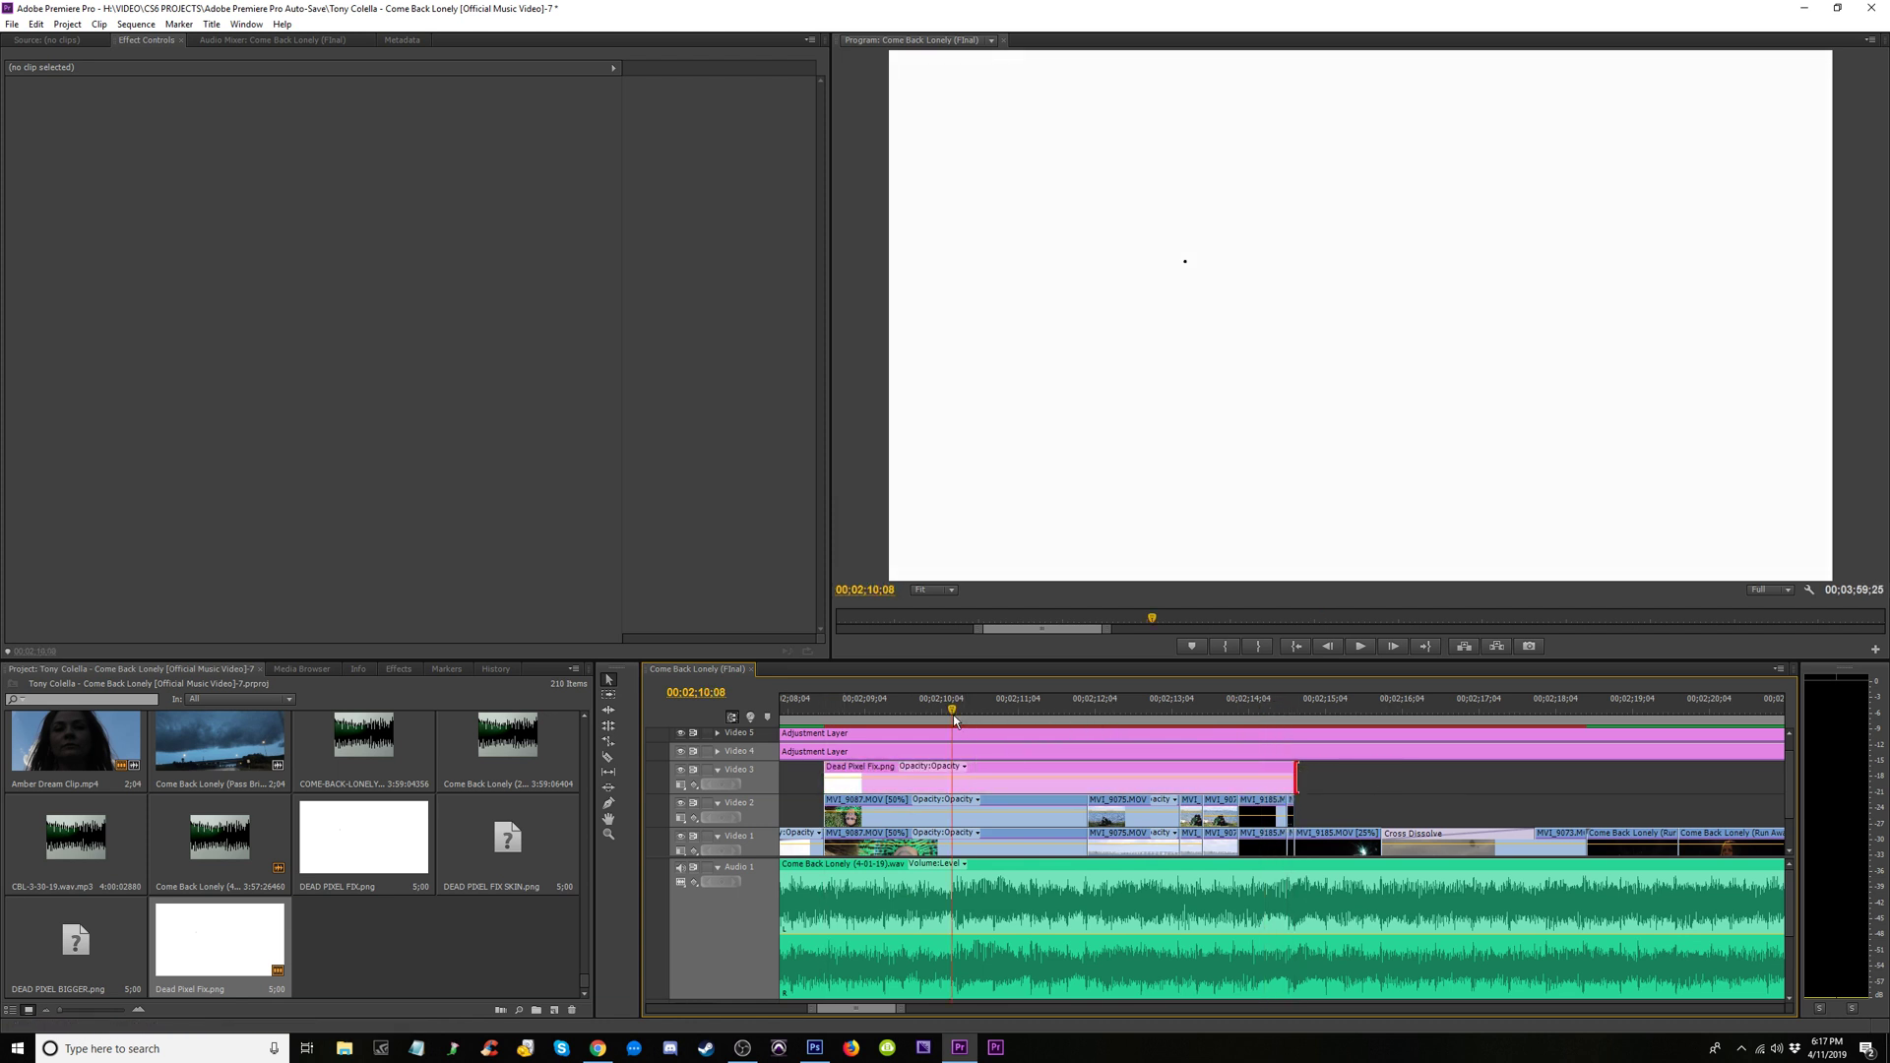
click(976, 819)
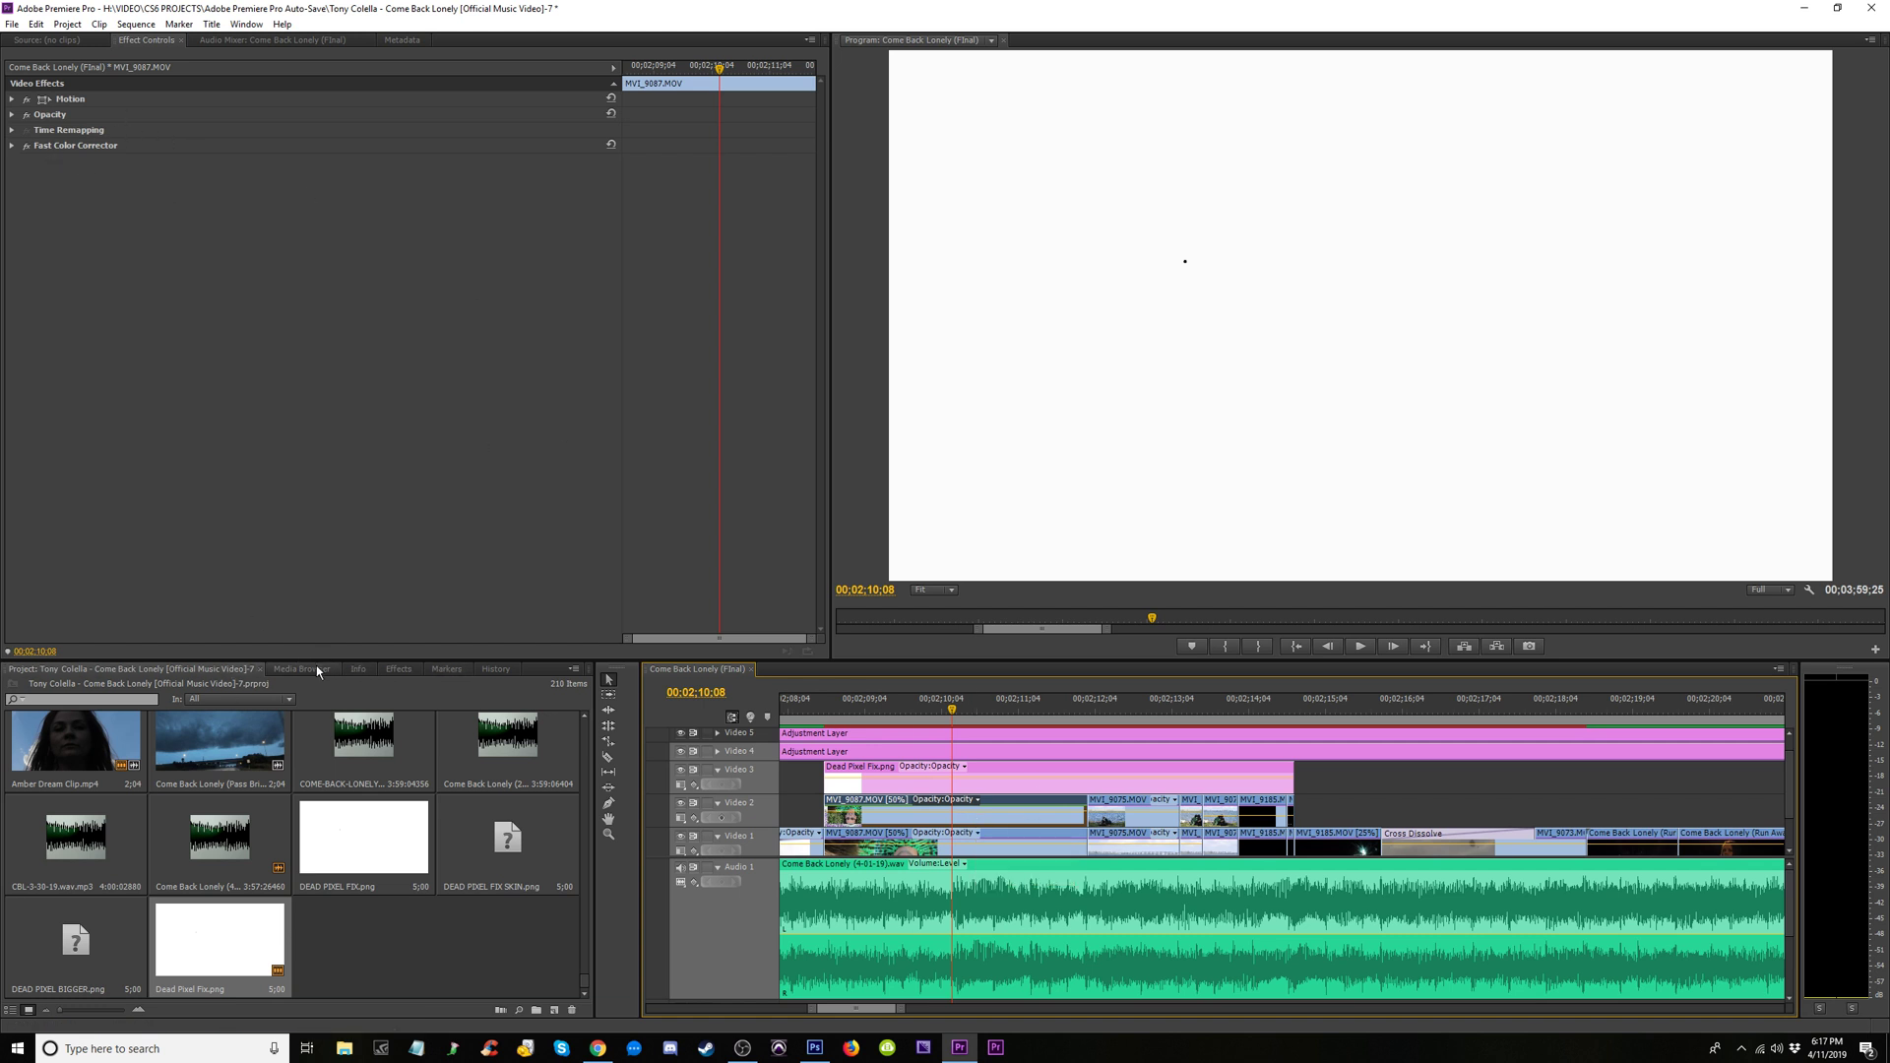
click(399, 670)
click(66, 684)
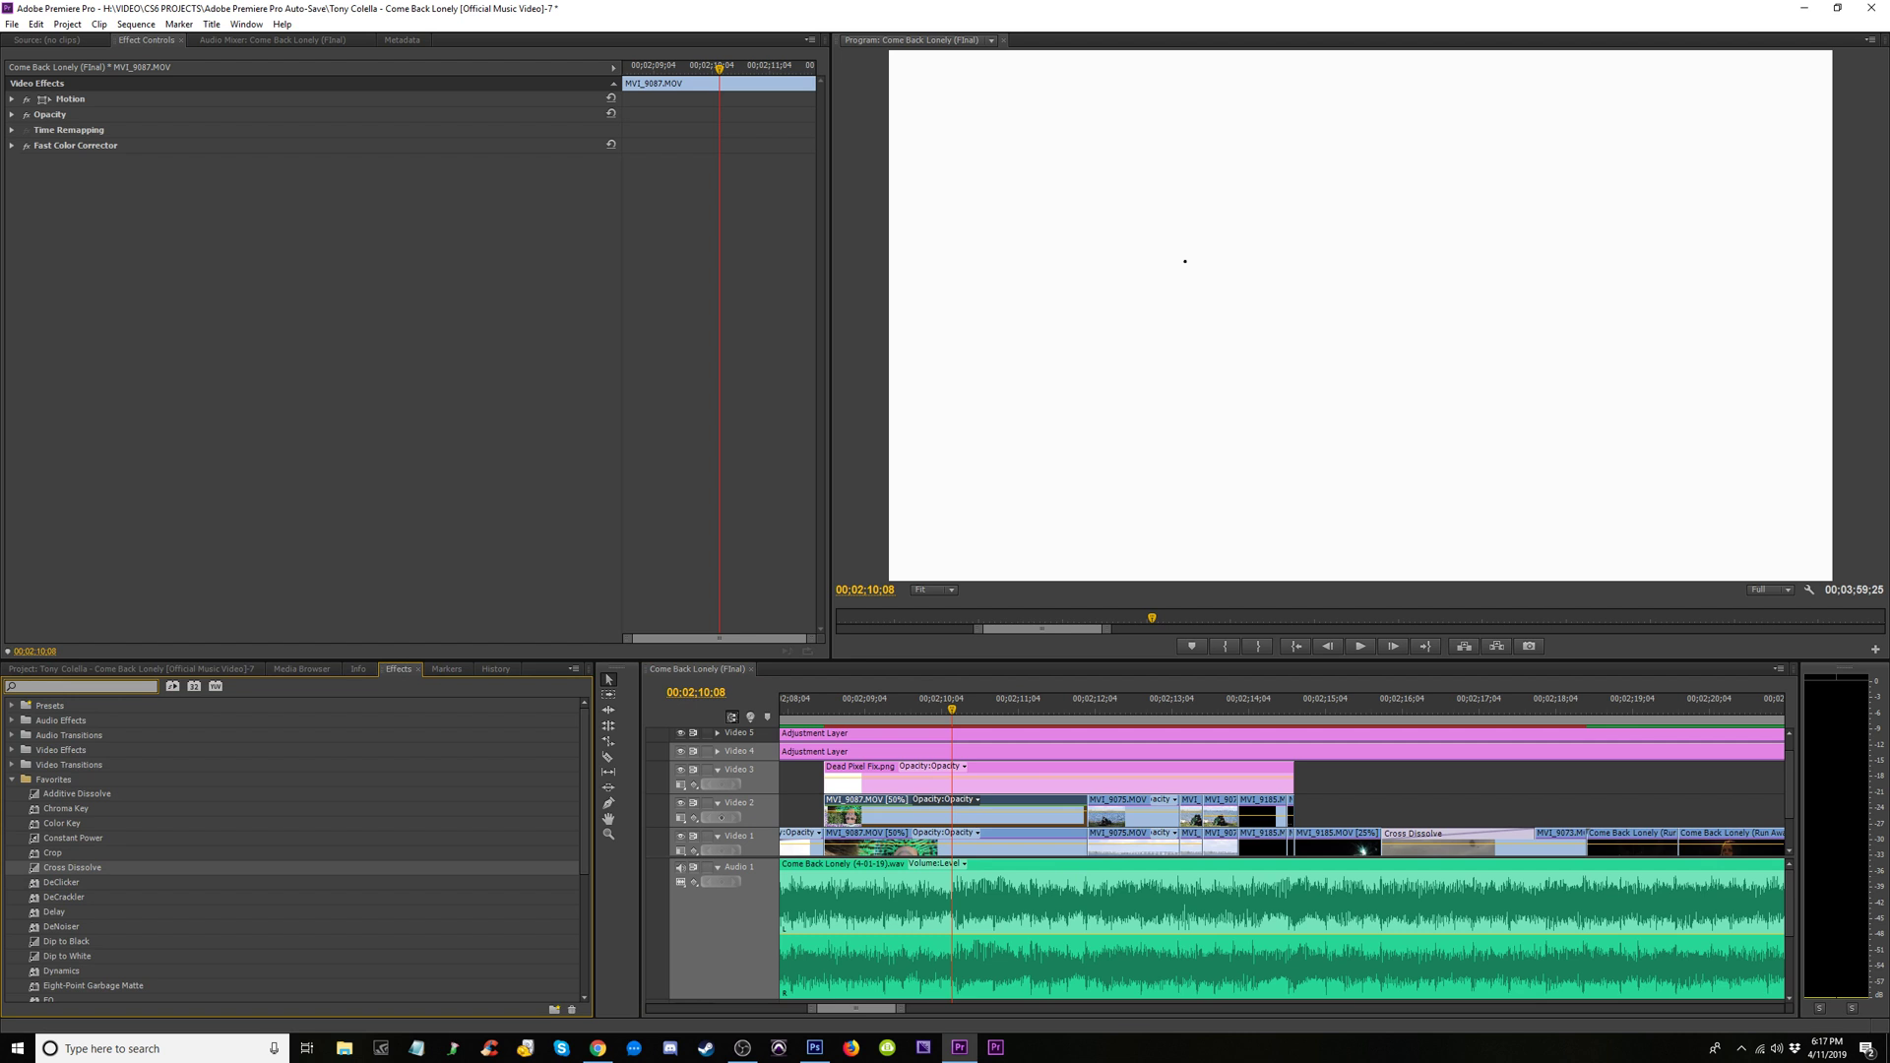
text(track)
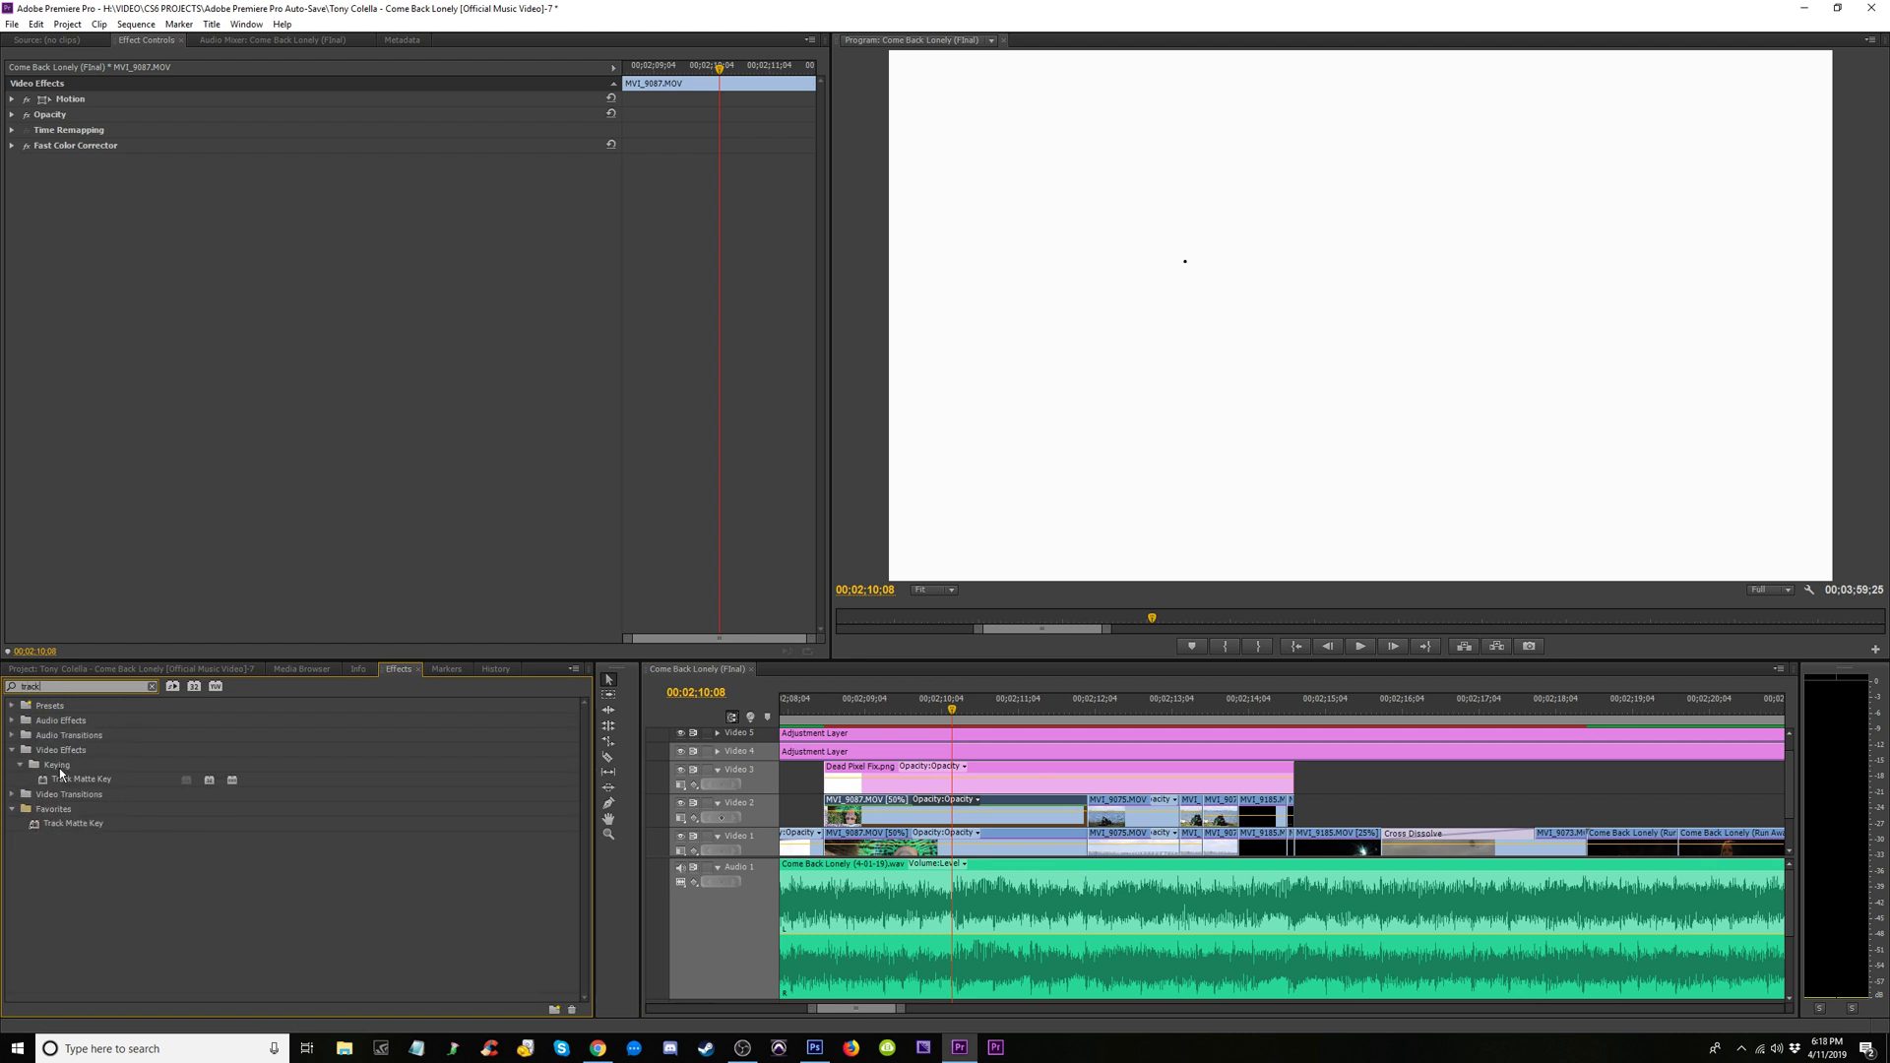
click(83, 775)
drag(908, 686, 948, 813)
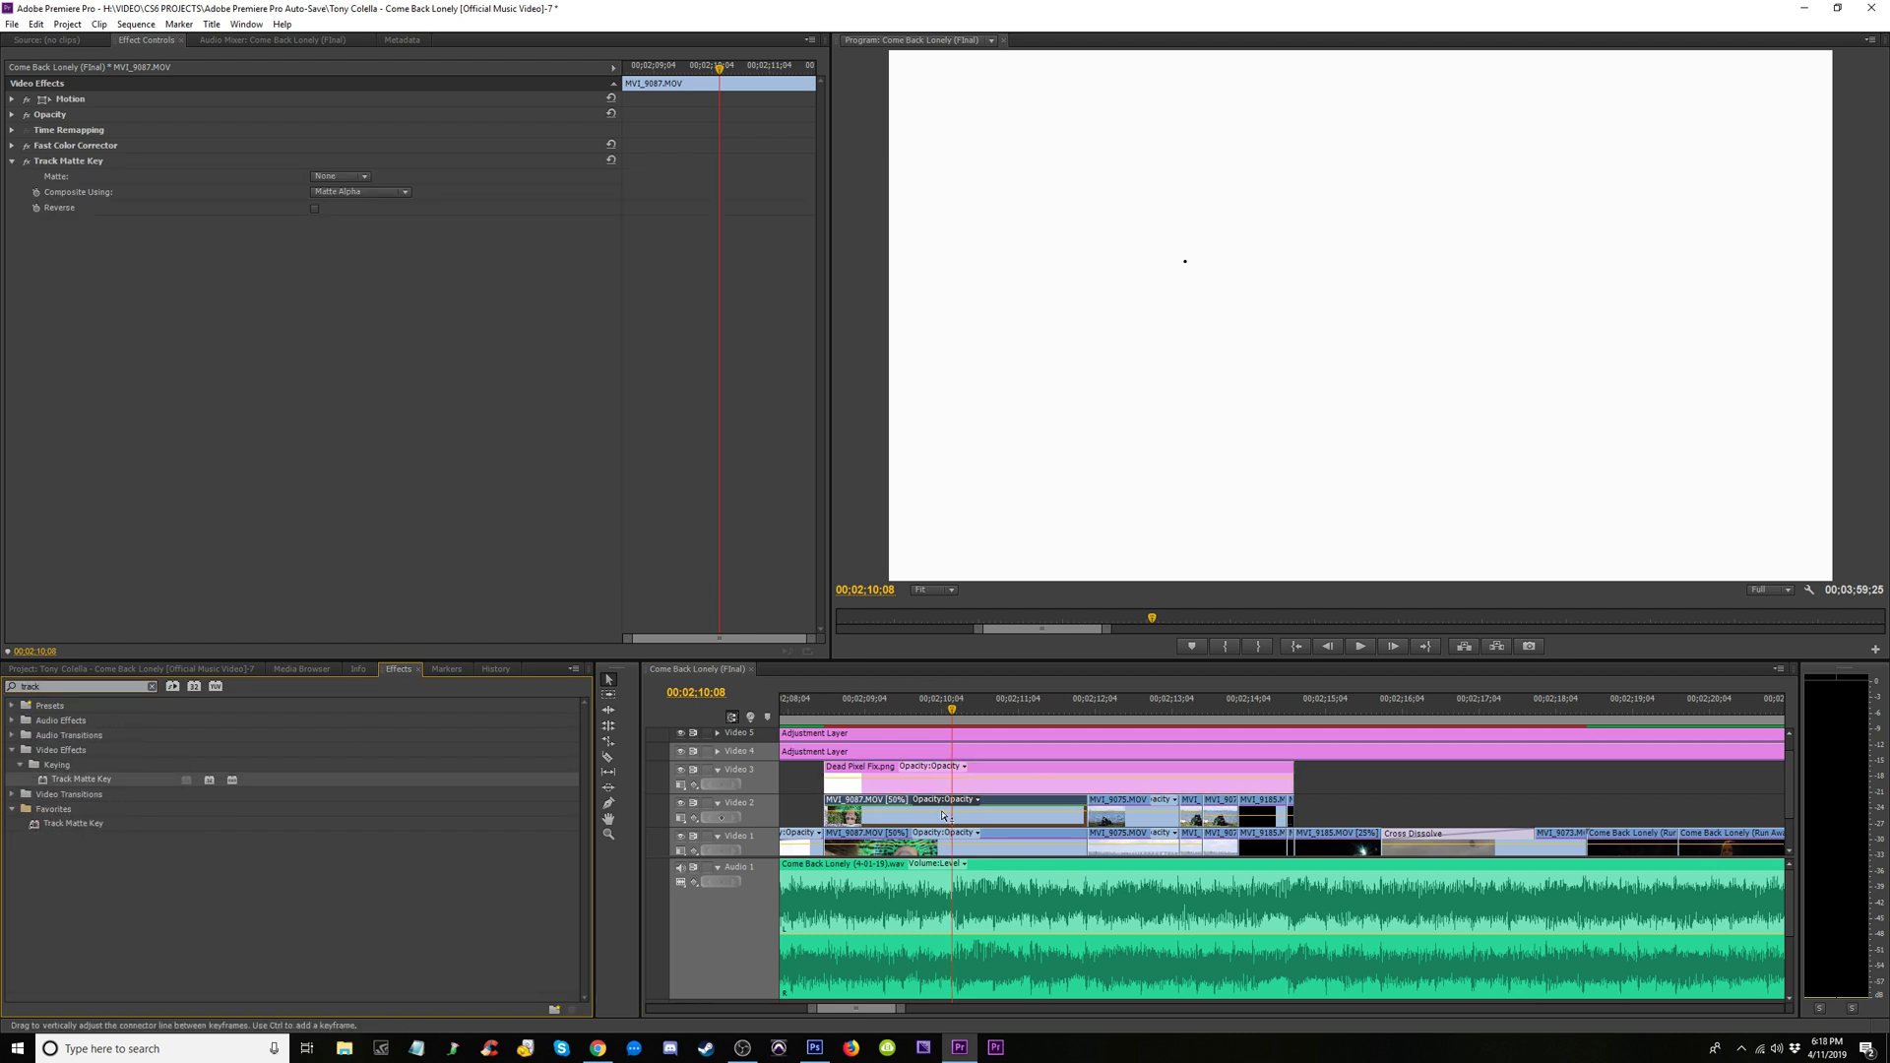
Set the Track Matte Key's matte to Video 3 and its Composite Using option to Matte Luma
click(363, 177)
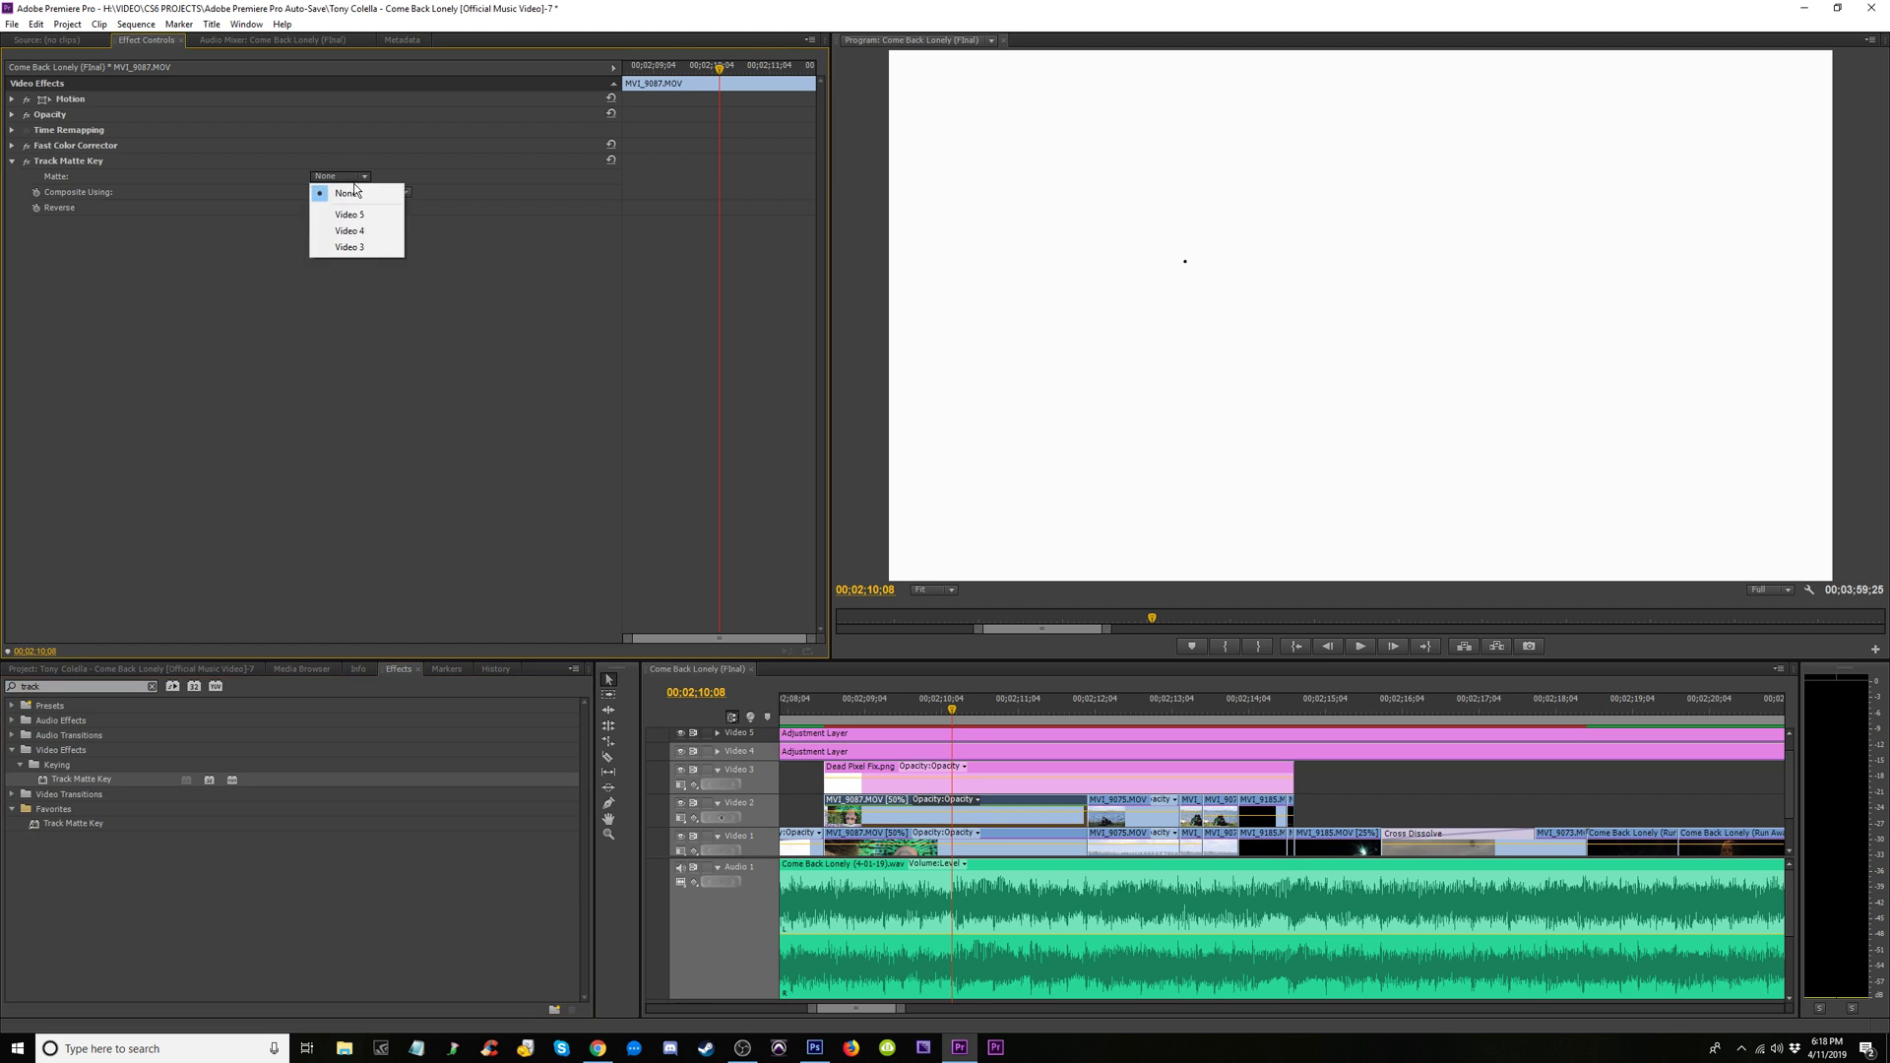
click(360, 249)
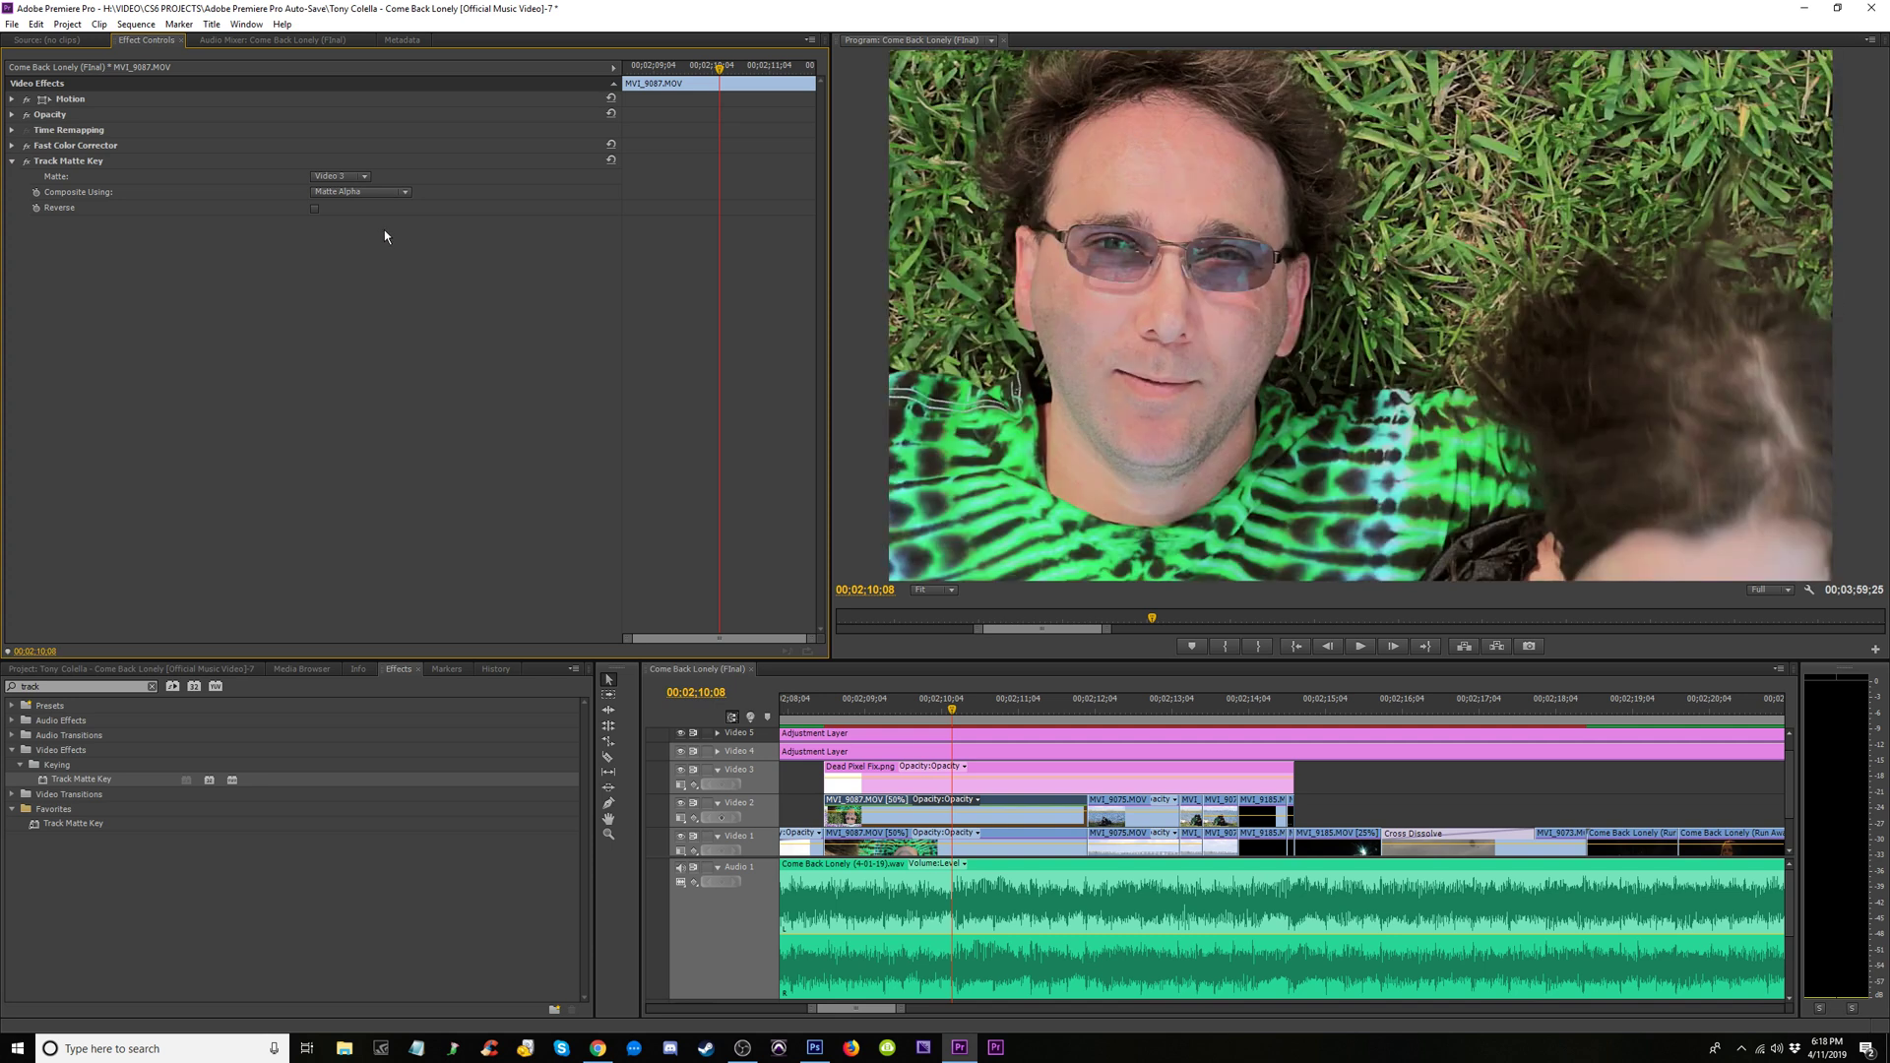
click(404, 192)
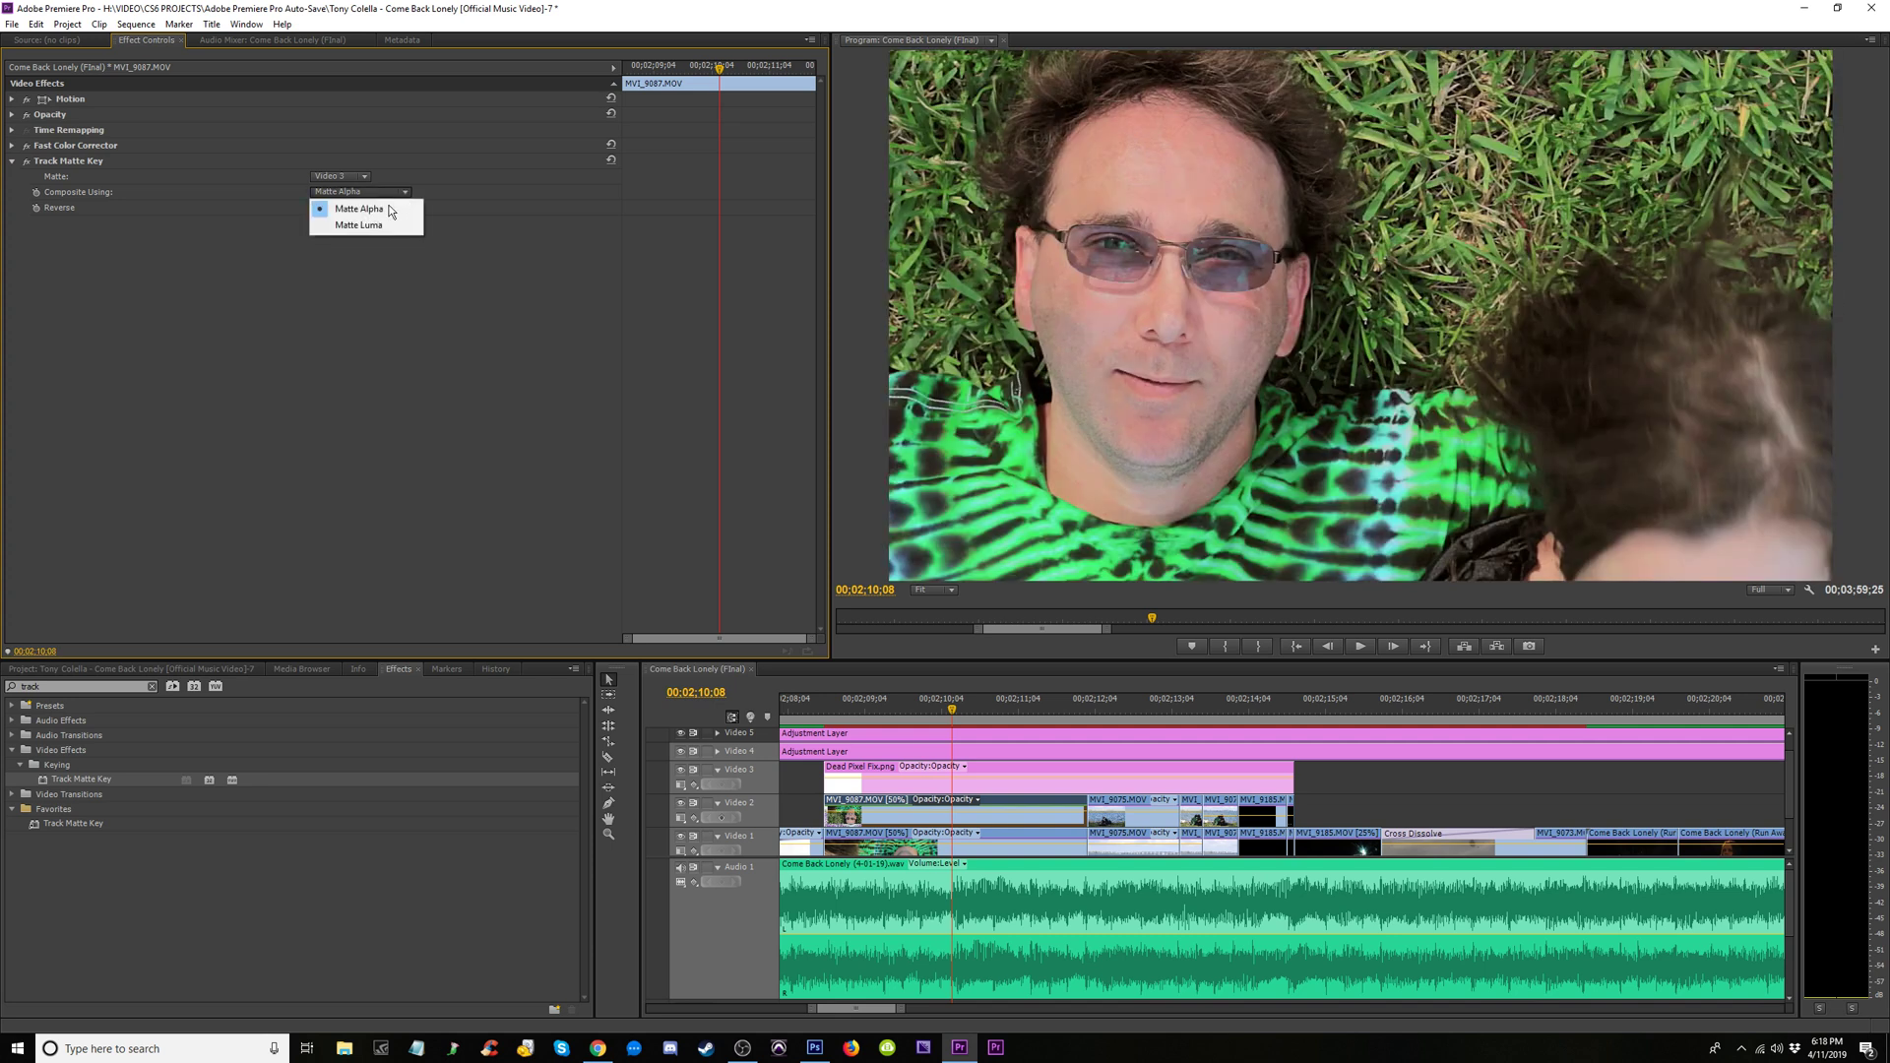
click(370, 226)
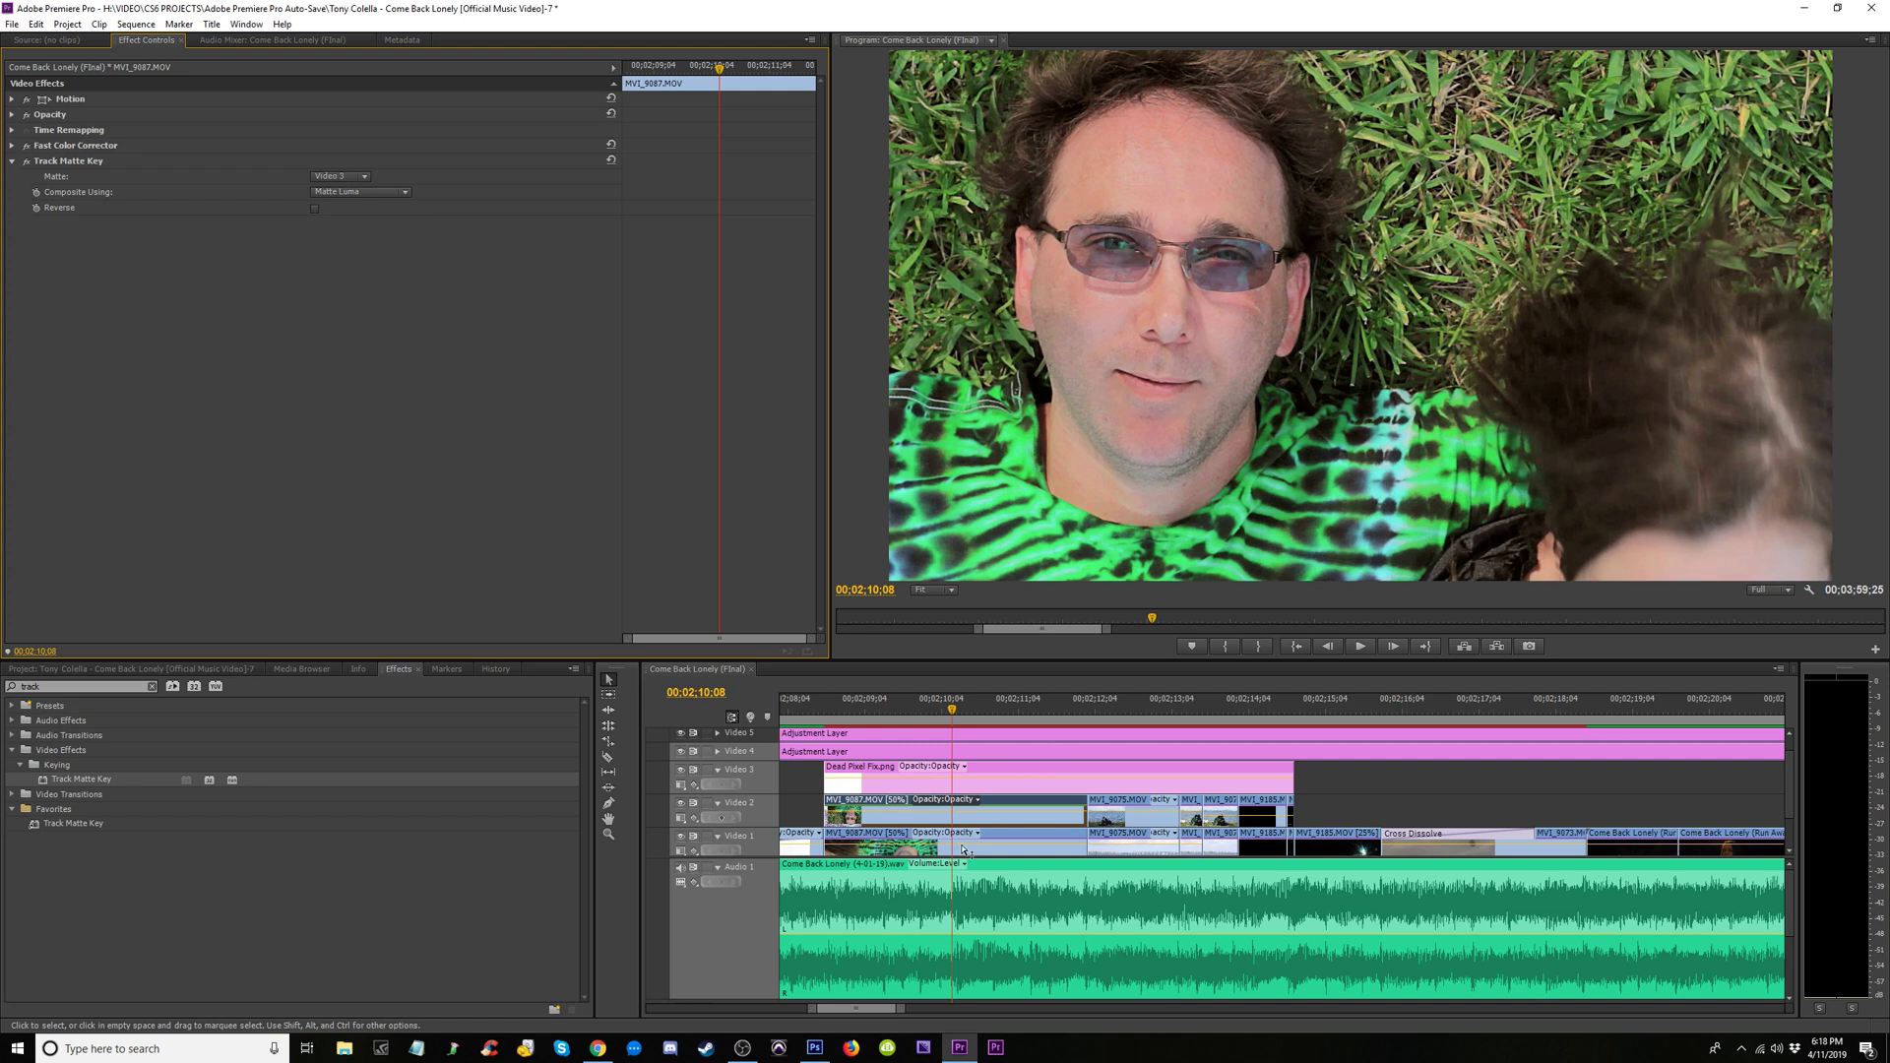
Apply Gaussian Blur to the original MVI_9087.MOV clip on Video 1 with Blurriness set to 25
click(991, 831)
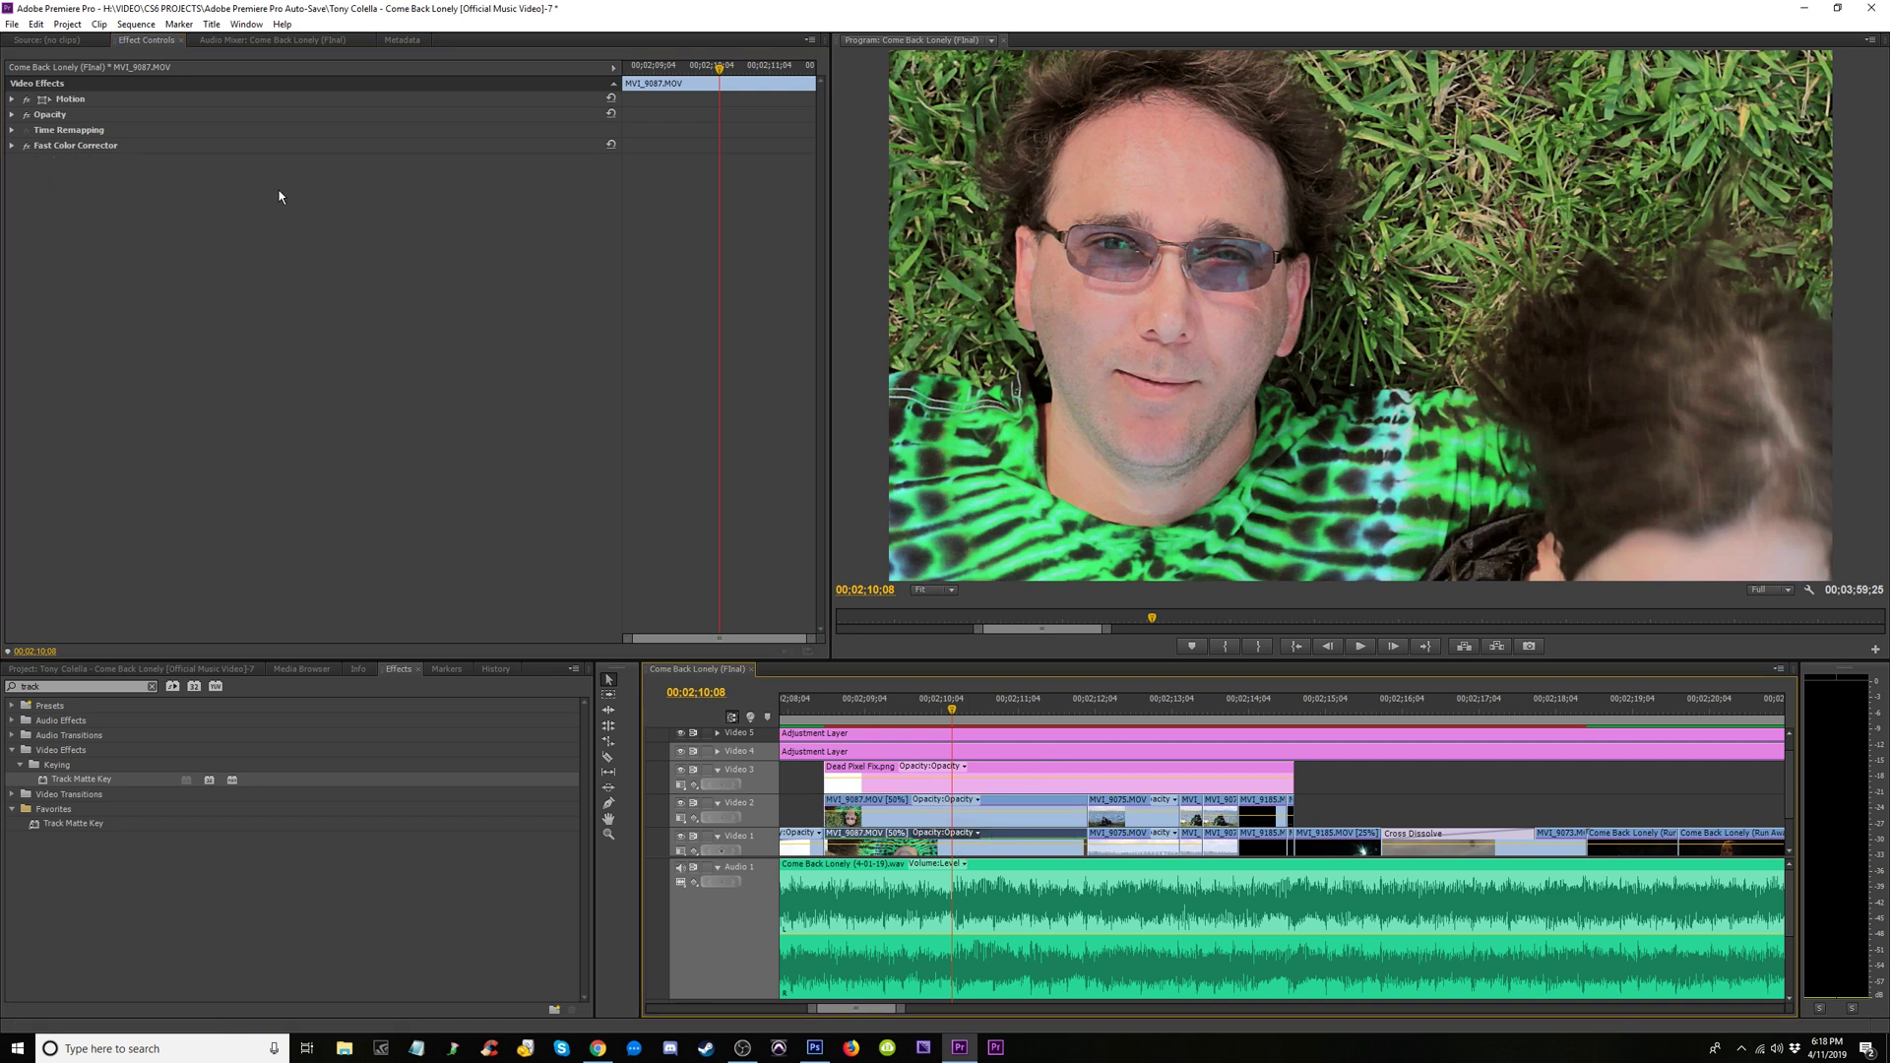
click(65, 687)
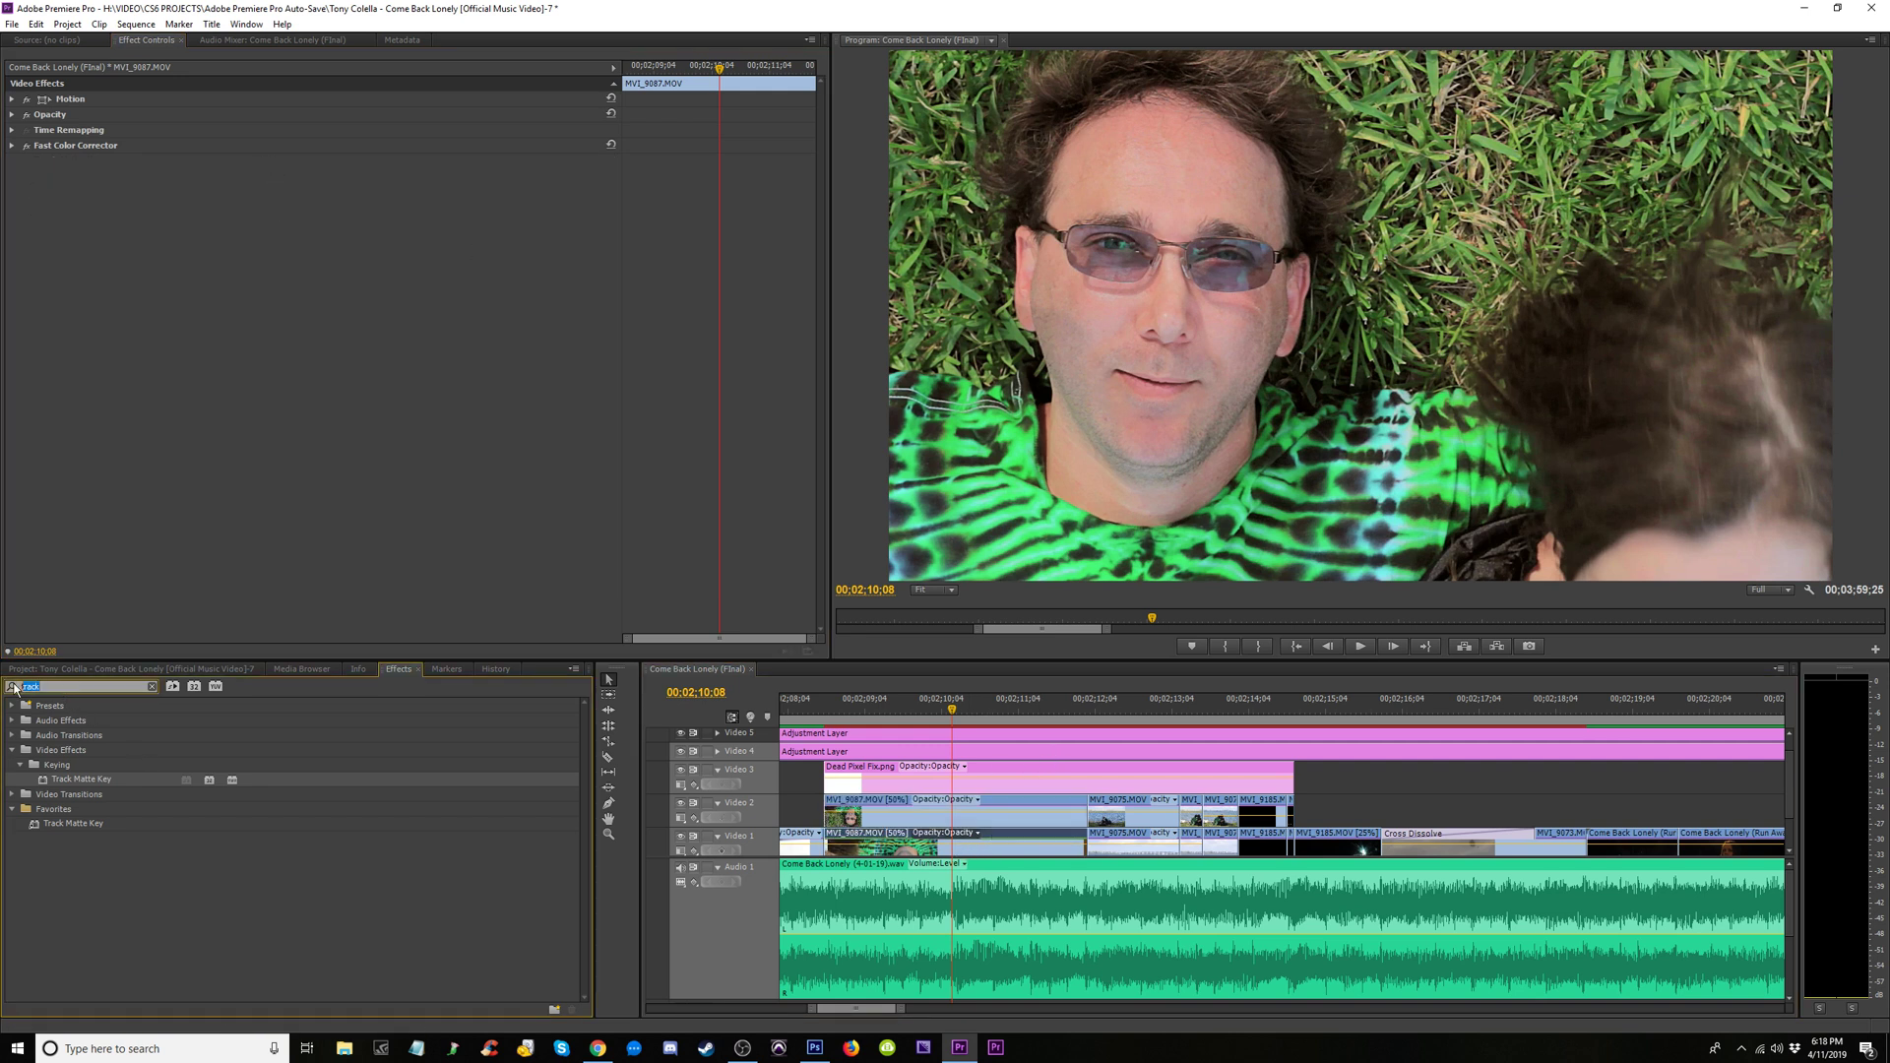
text(gaus)
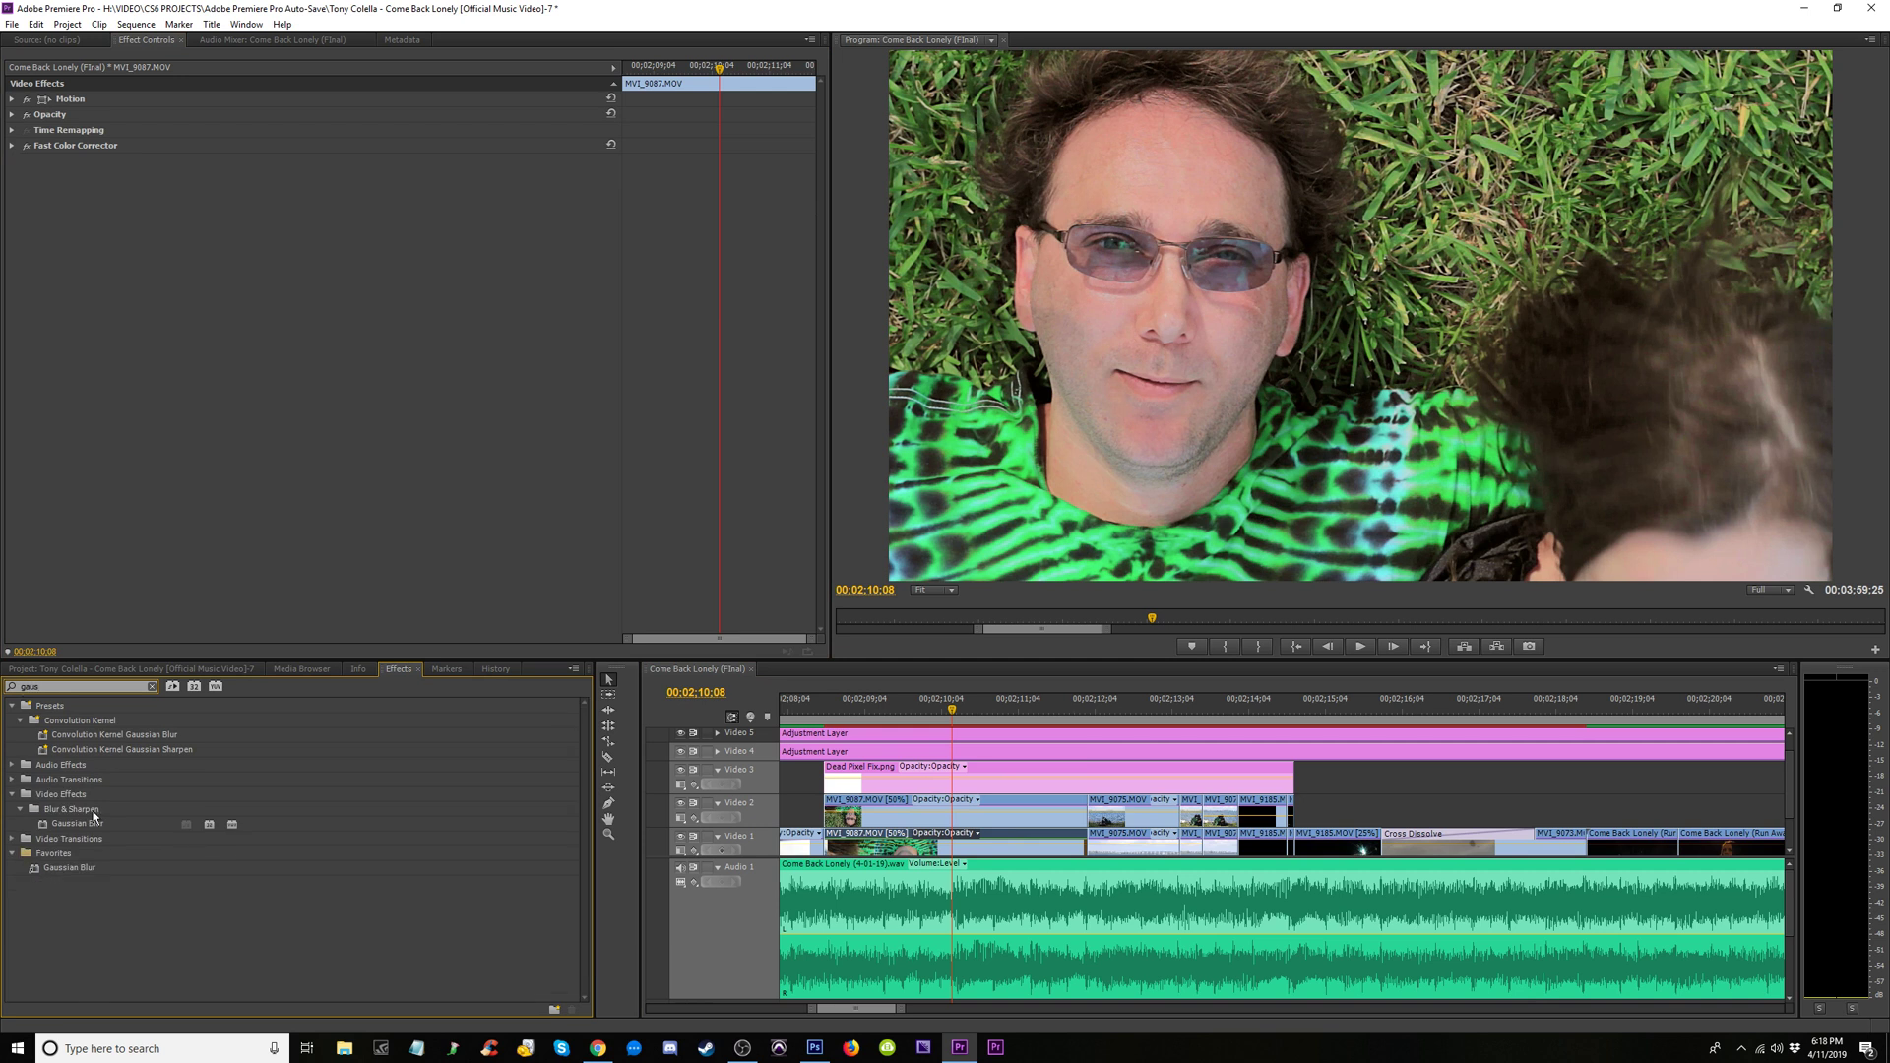
drag(122, 816, 953, 855)
click(308, 180)
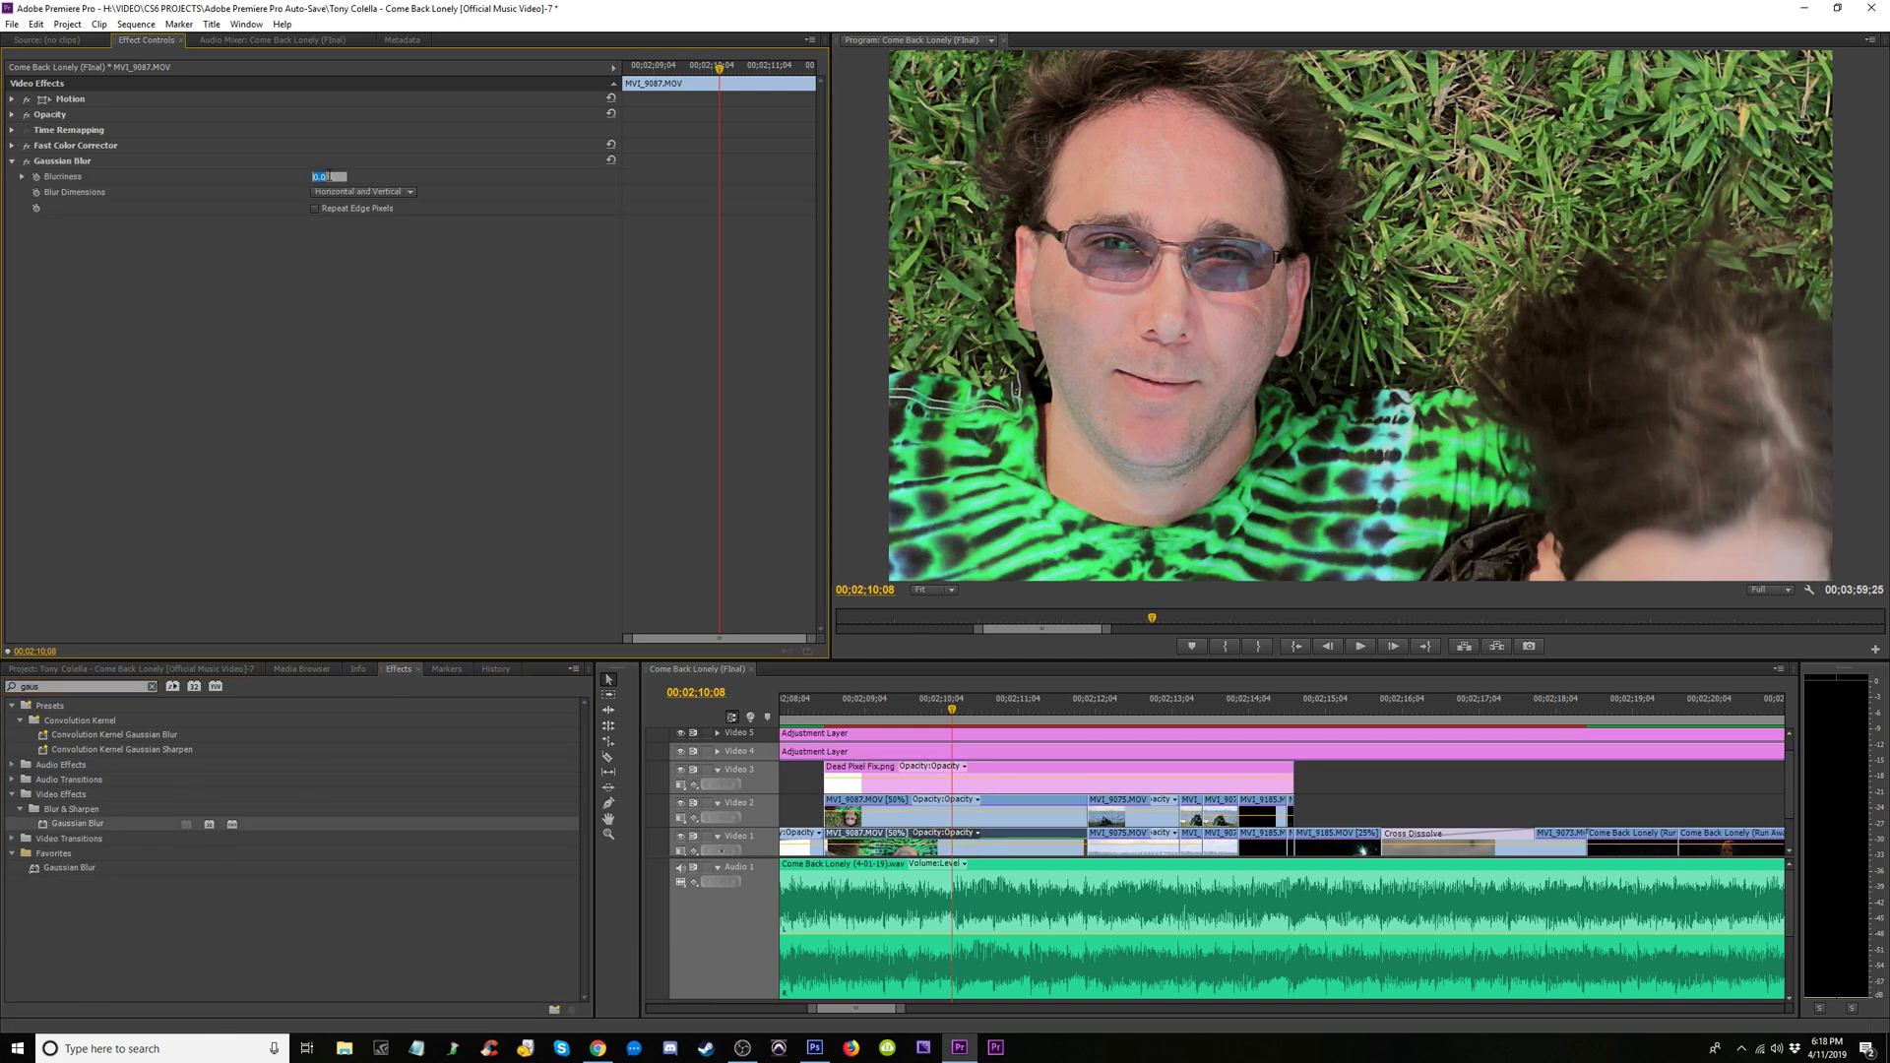
text(25)
key(Return)
Duplicate the preceding MVI_8790.MOV clip onto Video 2 and extend the start of Dead Pixel Fix.png back to cover it
click(1072, 710)
drag(1073, 710, 890, 712)
key(equal)
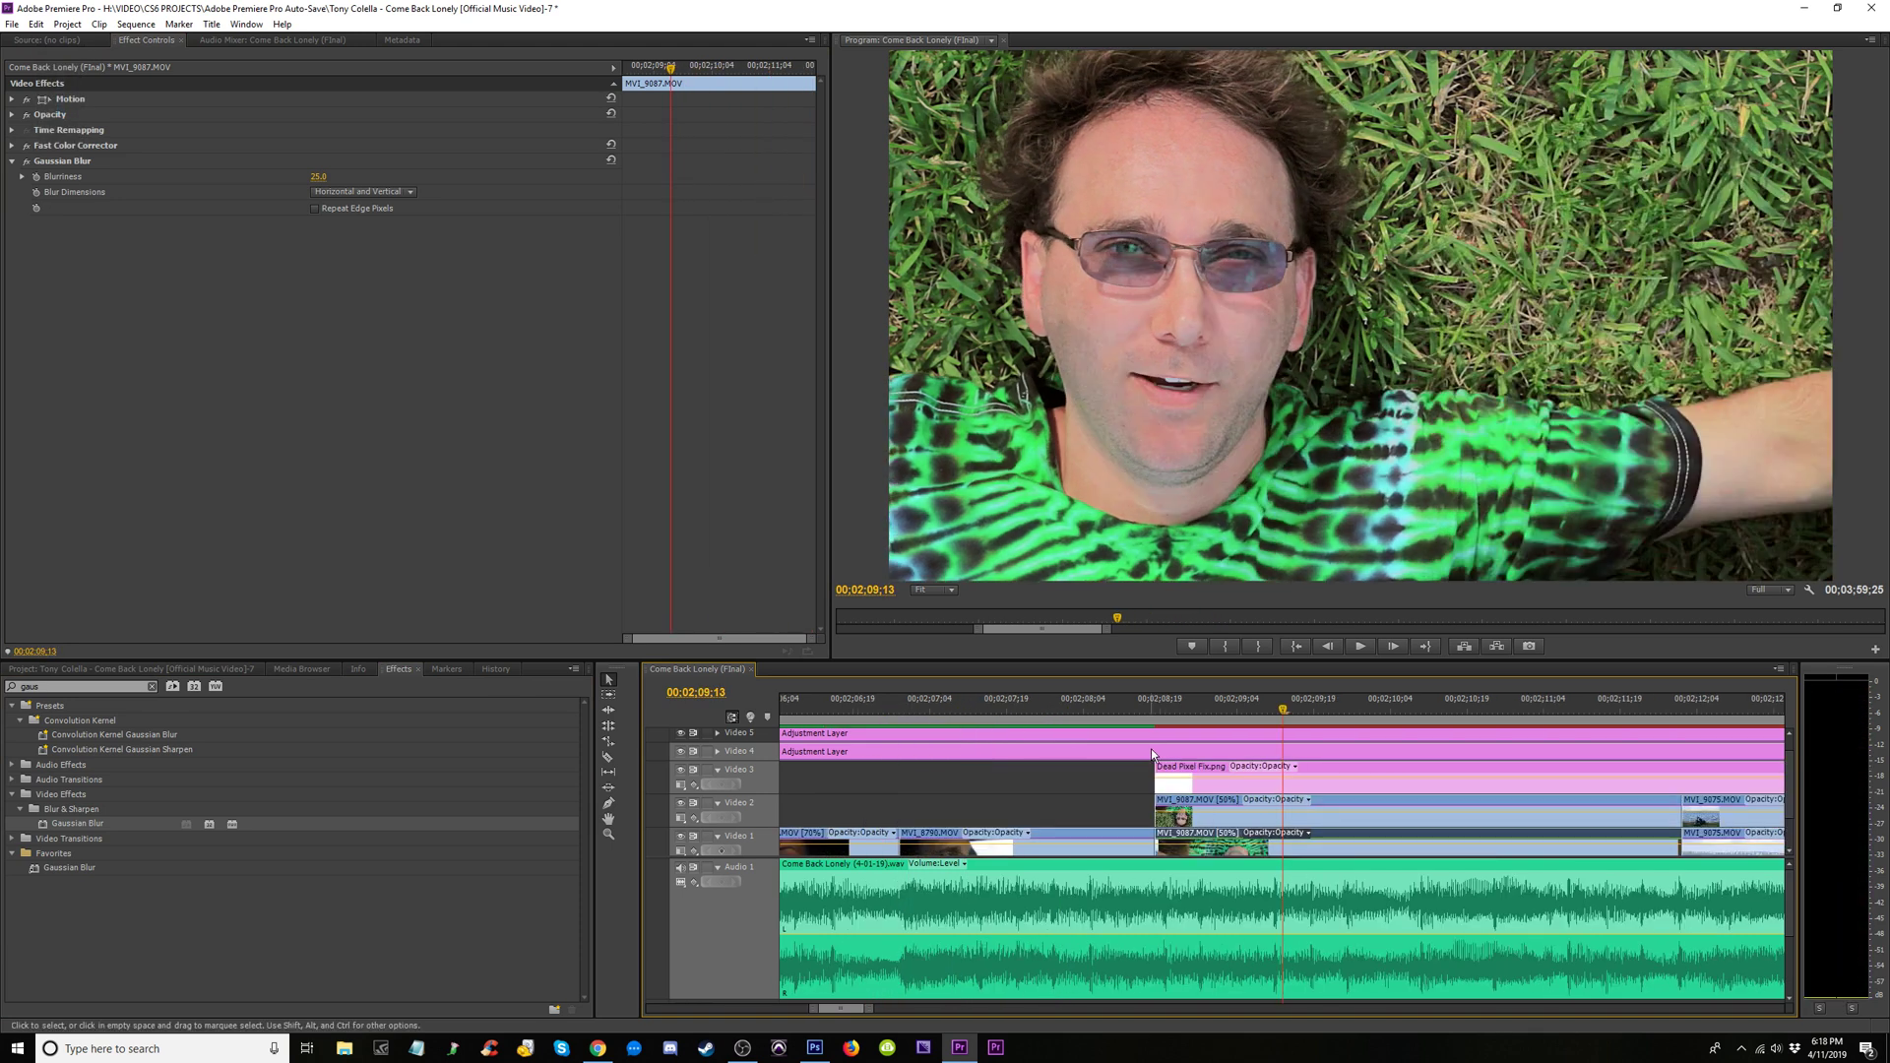
key(minus)
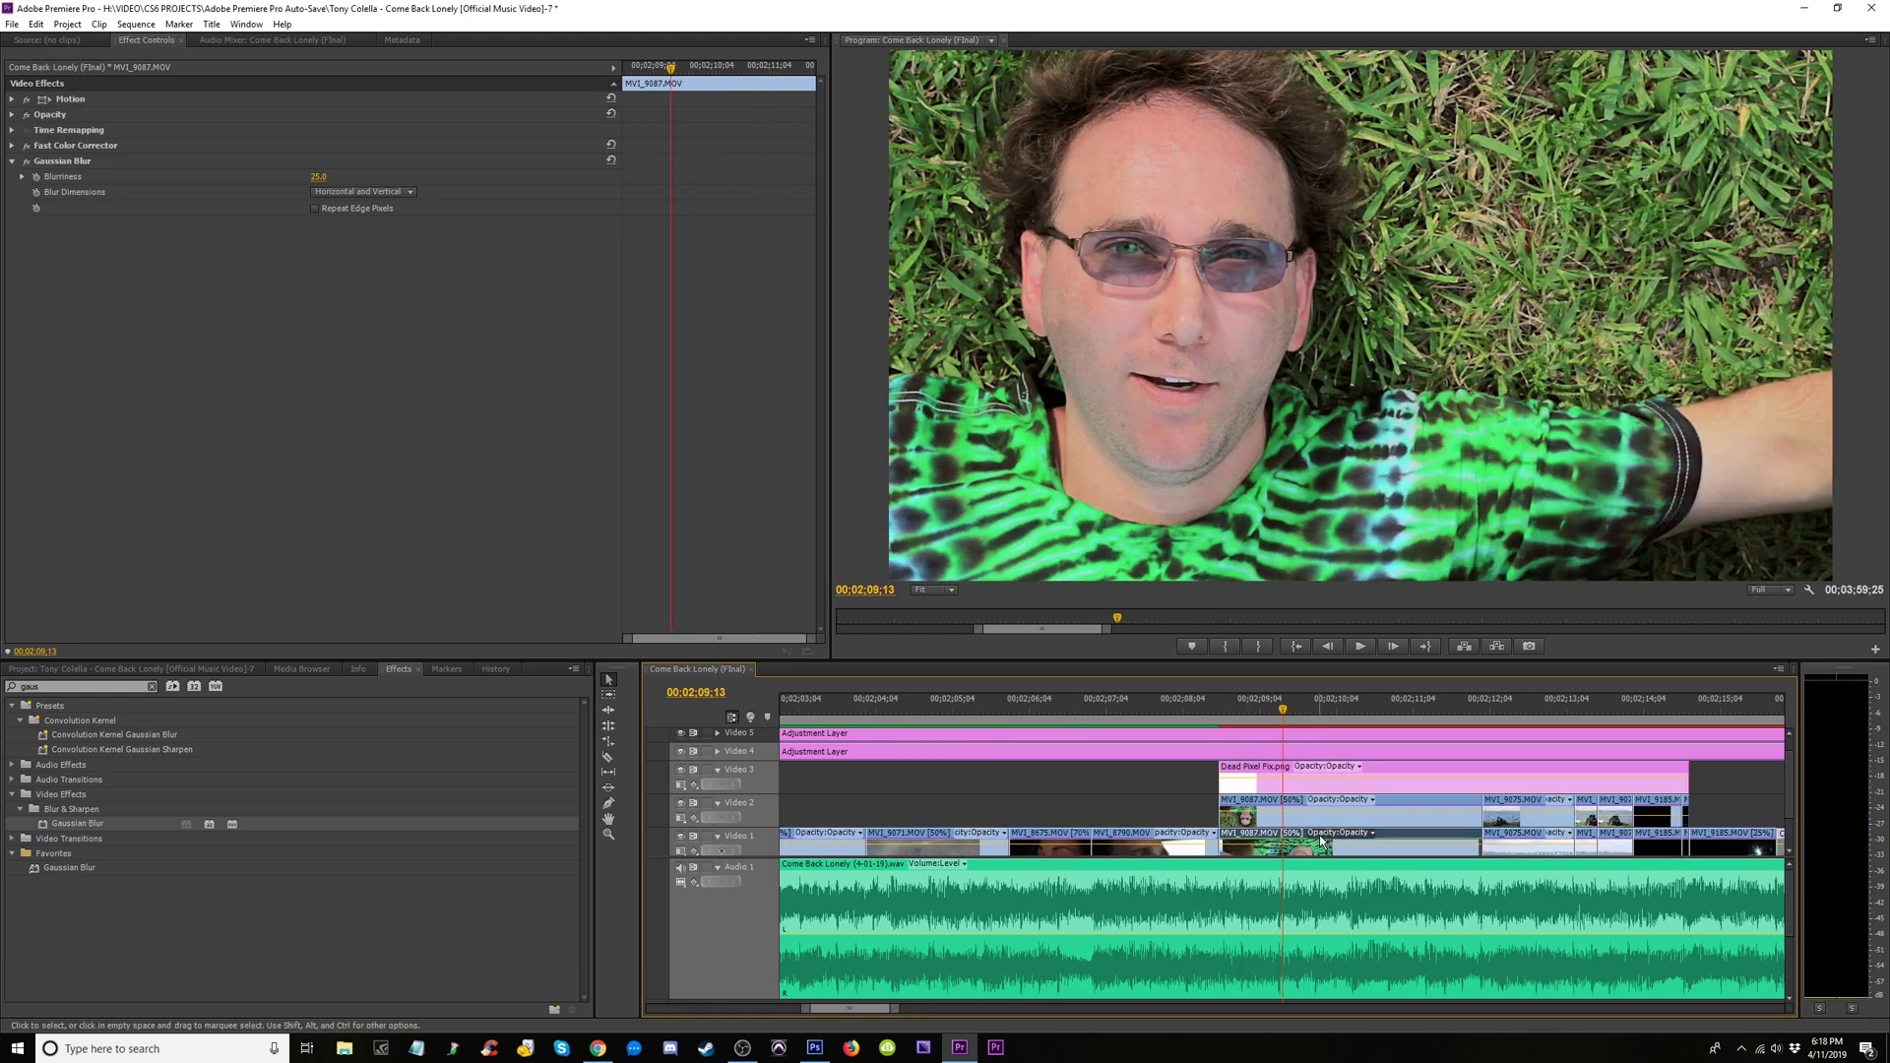
click(1161, 710)
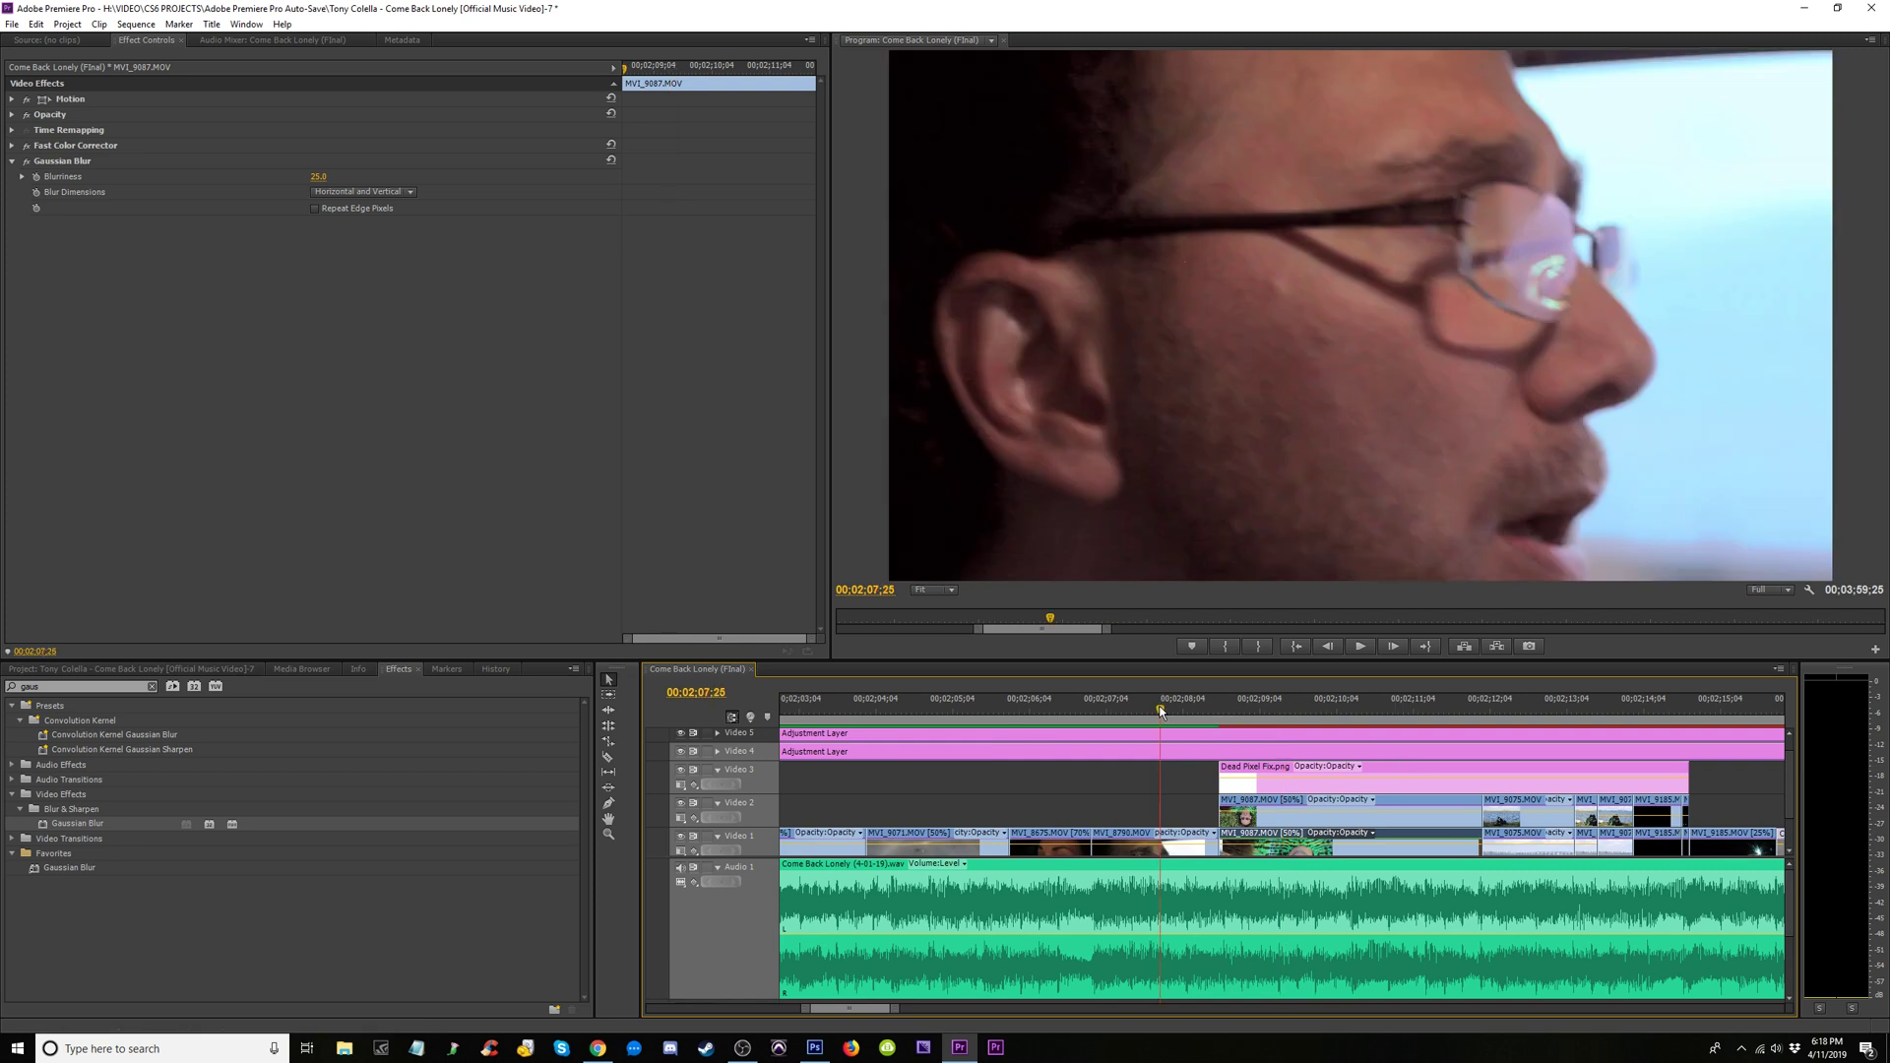
drag(1179, 711, 1186, 711)
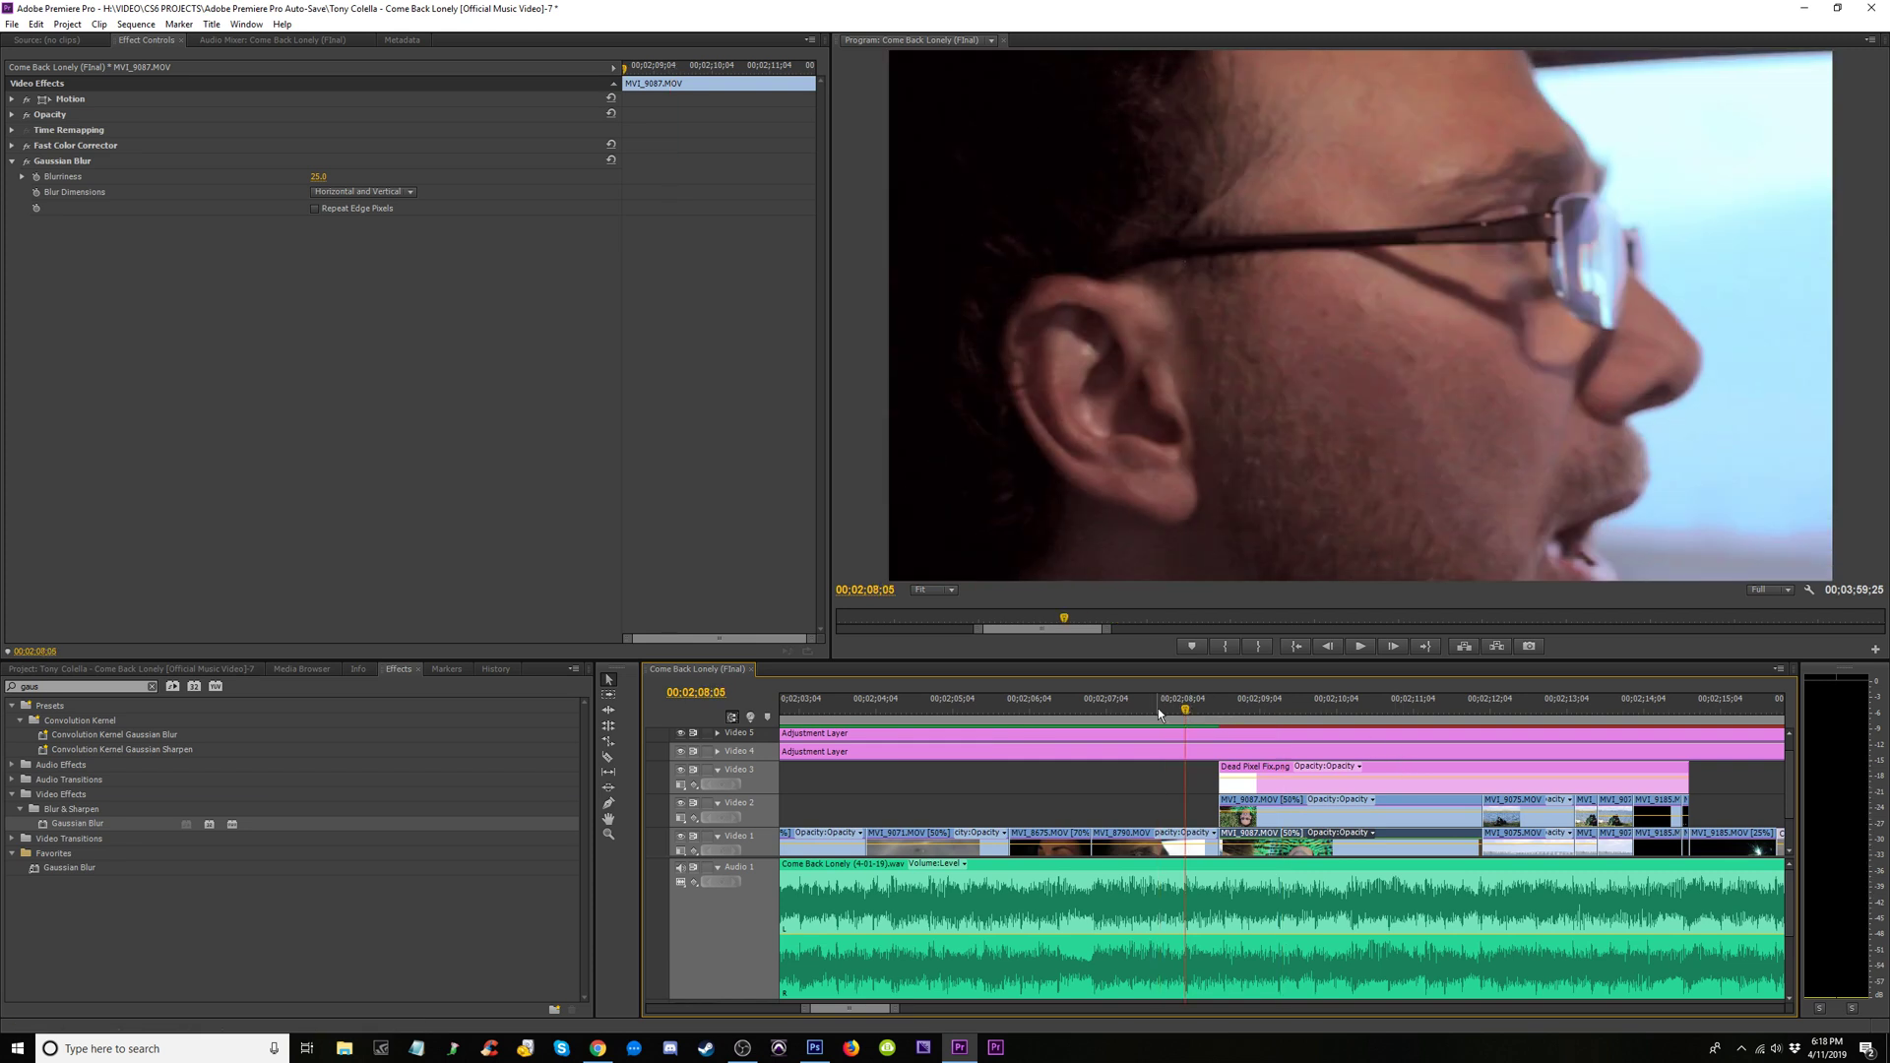
click(1134, 837)
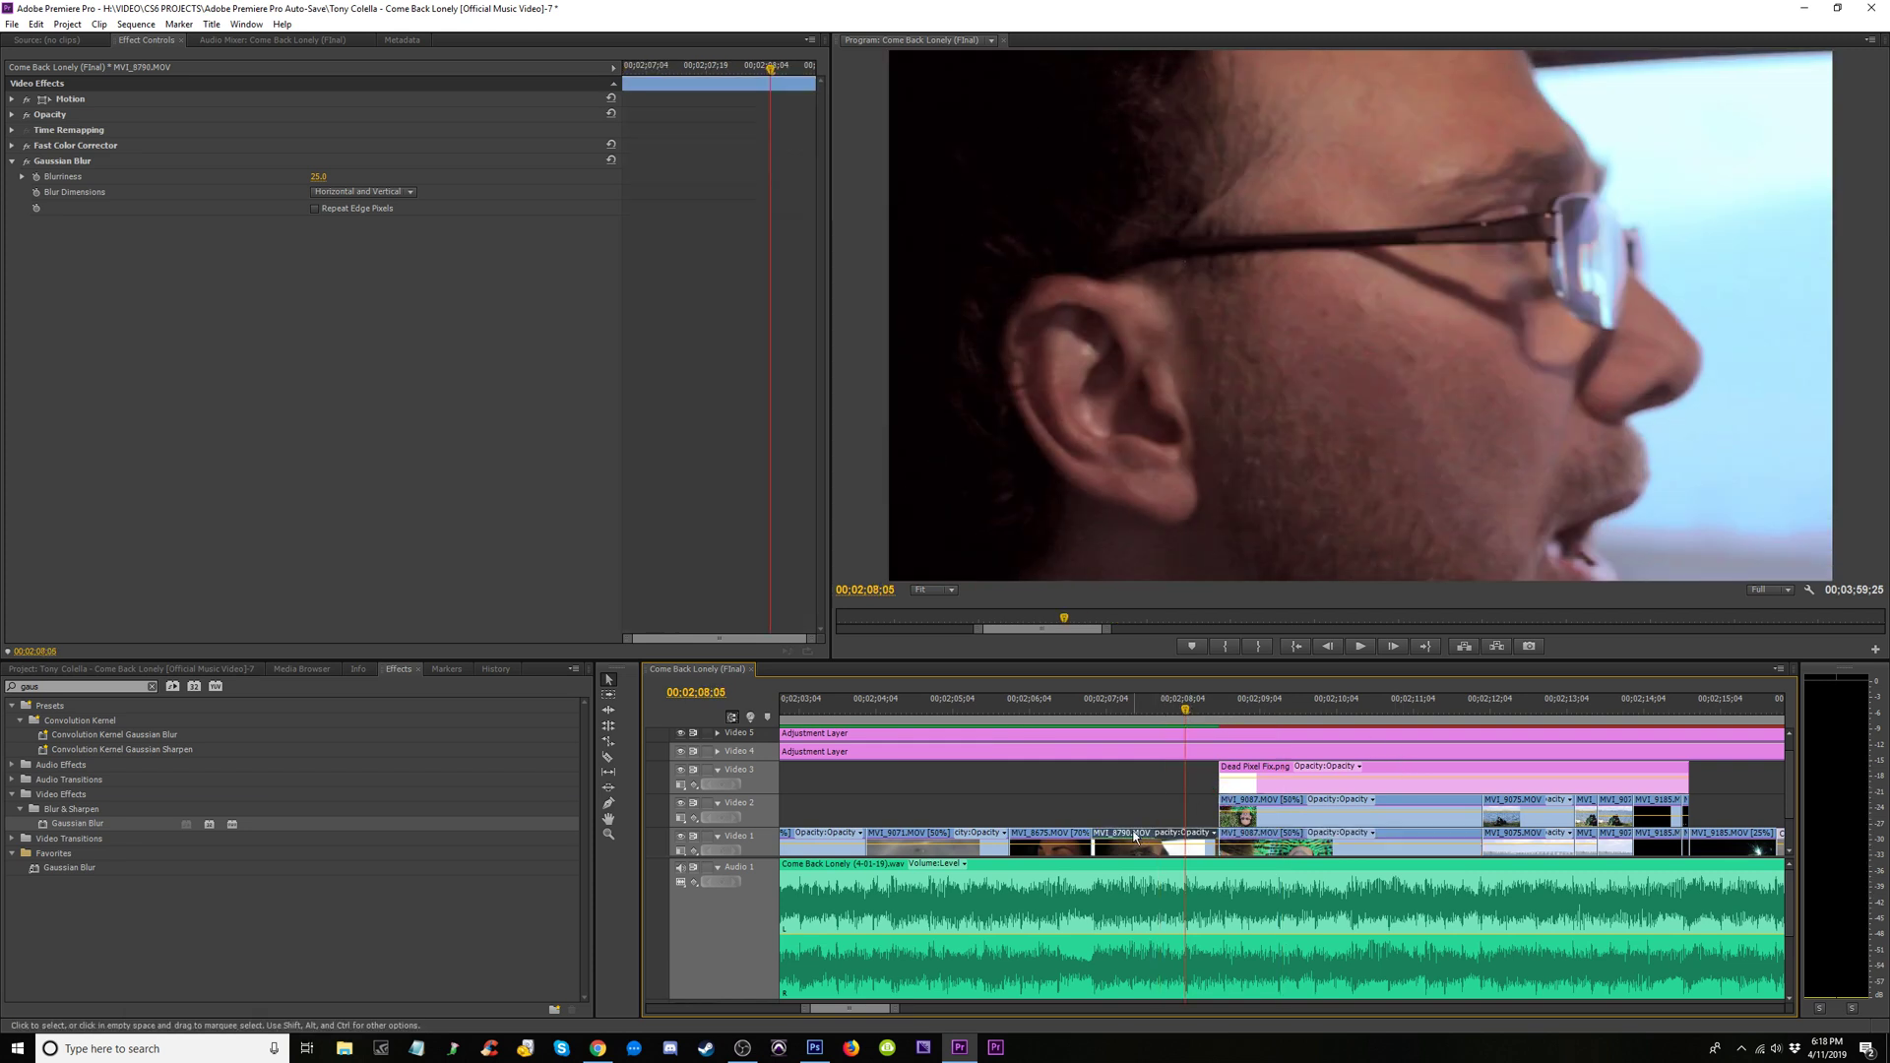
drag(1134, 837, 1094, 780)
Copy the Track Matte Key from MVI_9087.MOV on Video 2 and paste it onto the MVI_8790.MOV copy on Video 2
click(1272, 825)
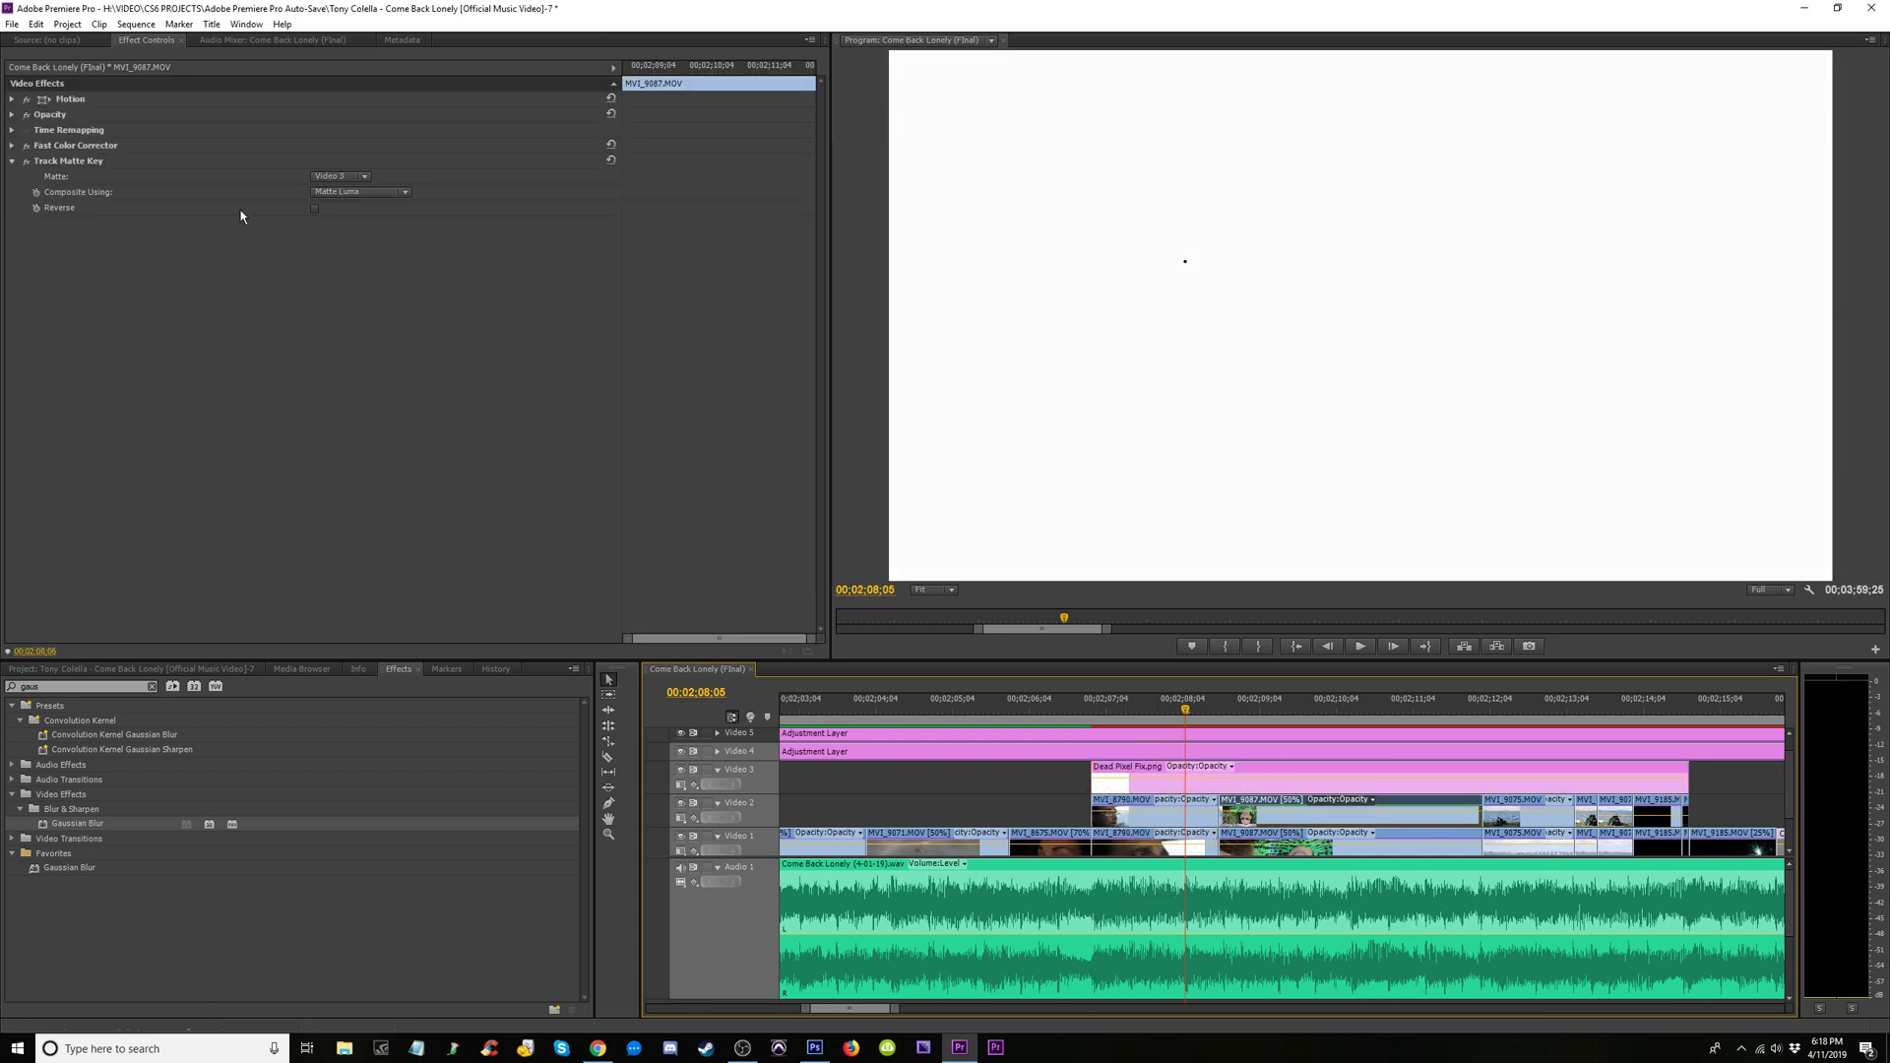
right_click(80, 162)
click(128, 229)
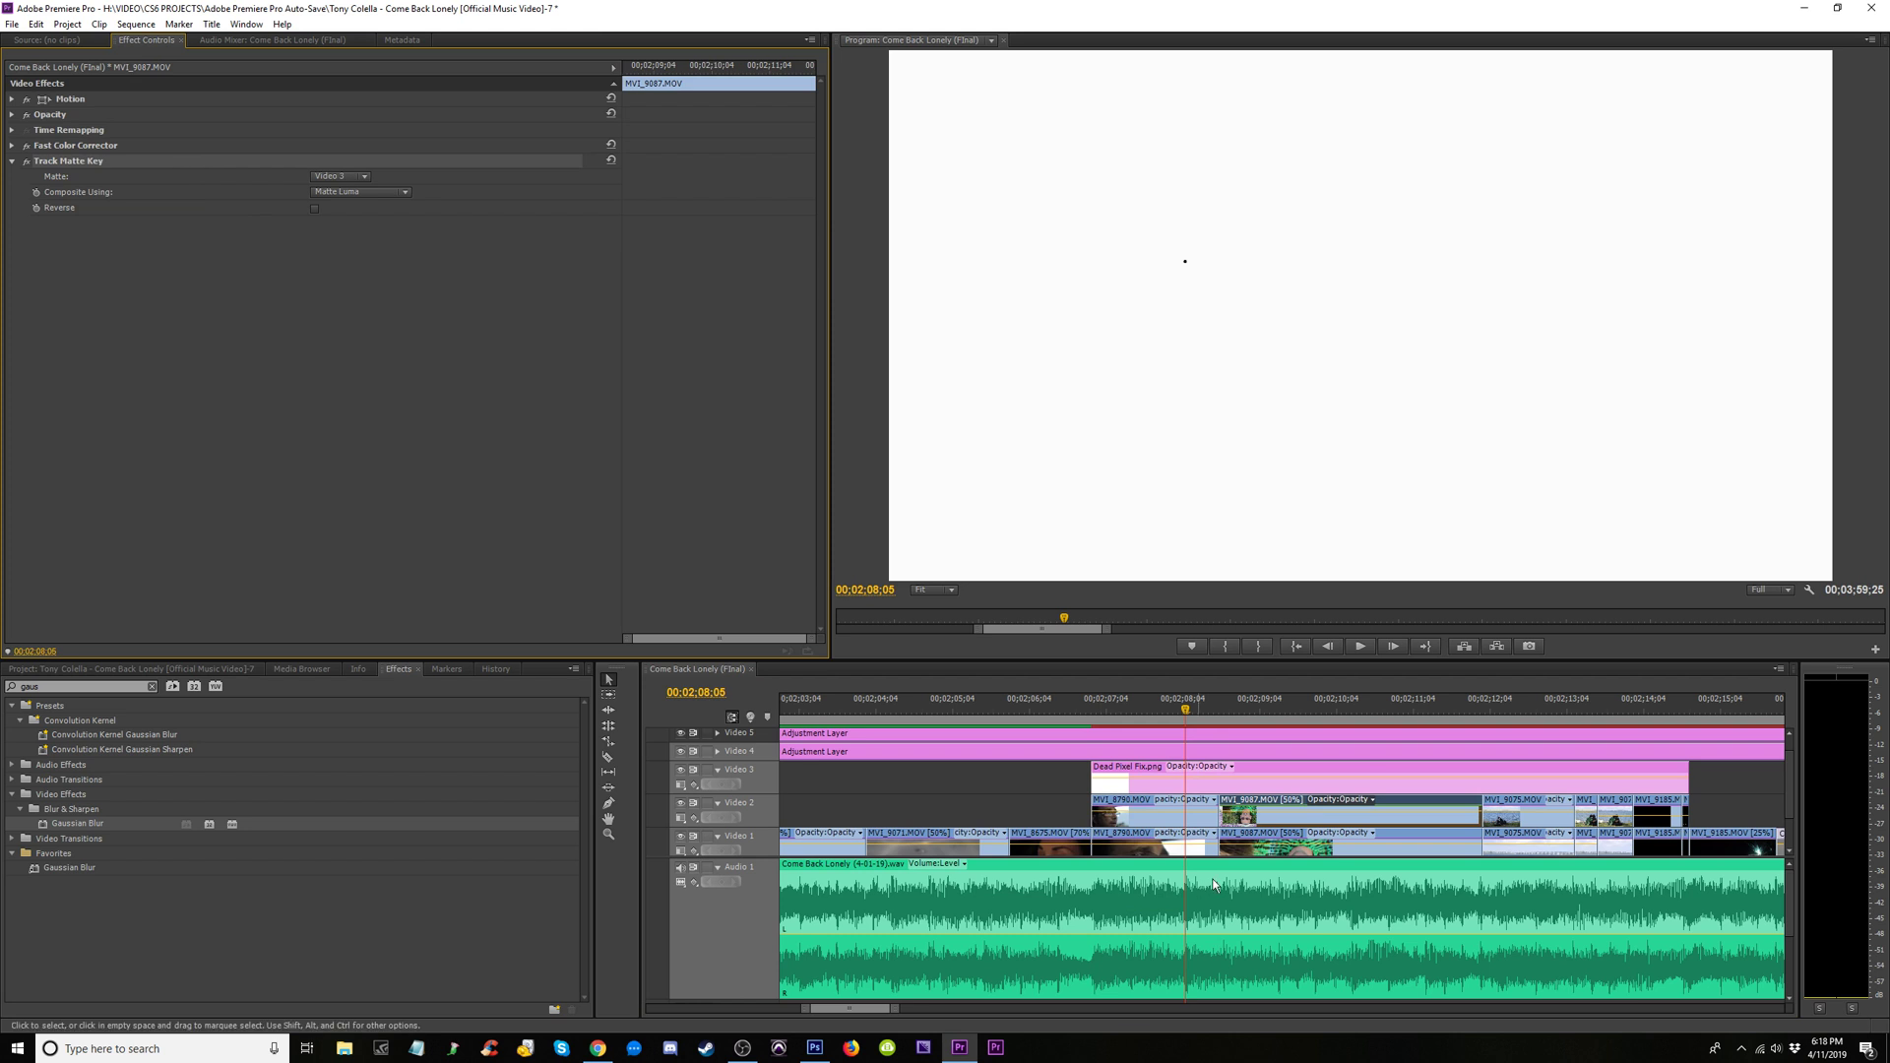
click(1142, 819)
right_click(1141, 819)
click(437, 581)
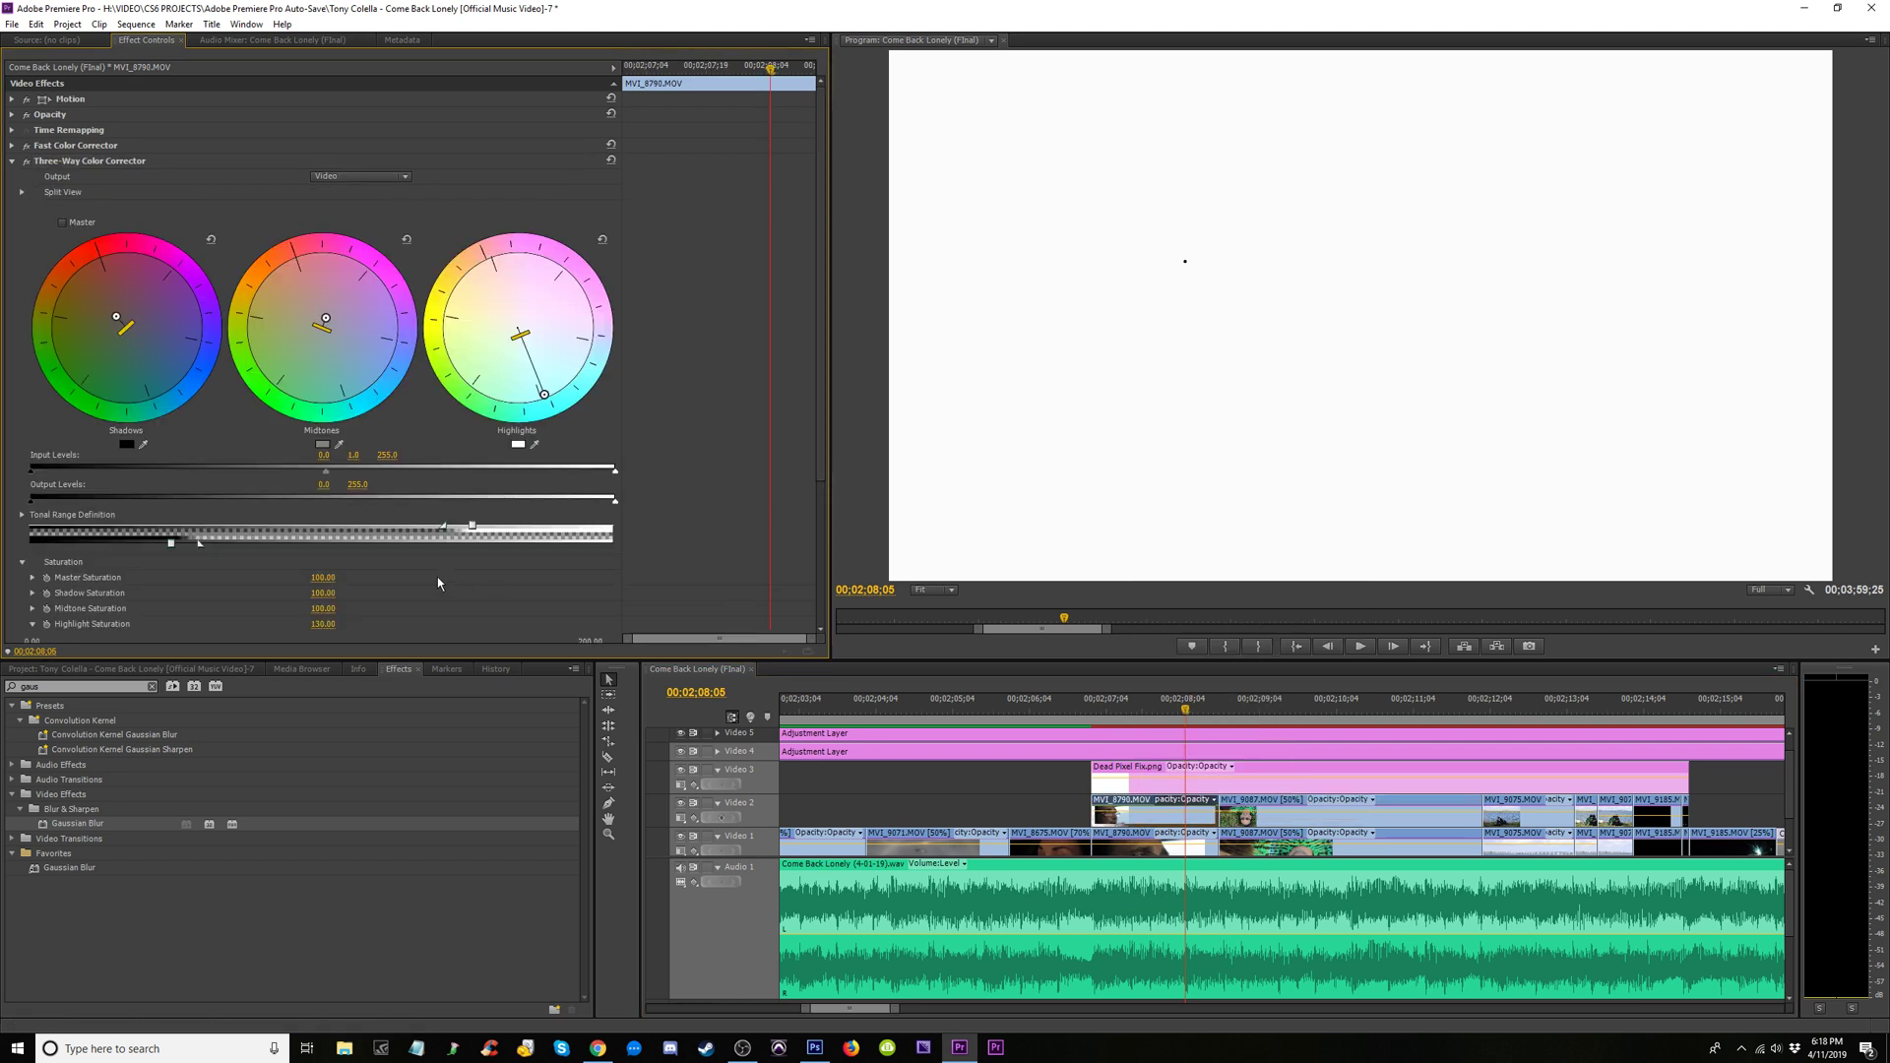
click(12, 166)
right_click(111, 253)
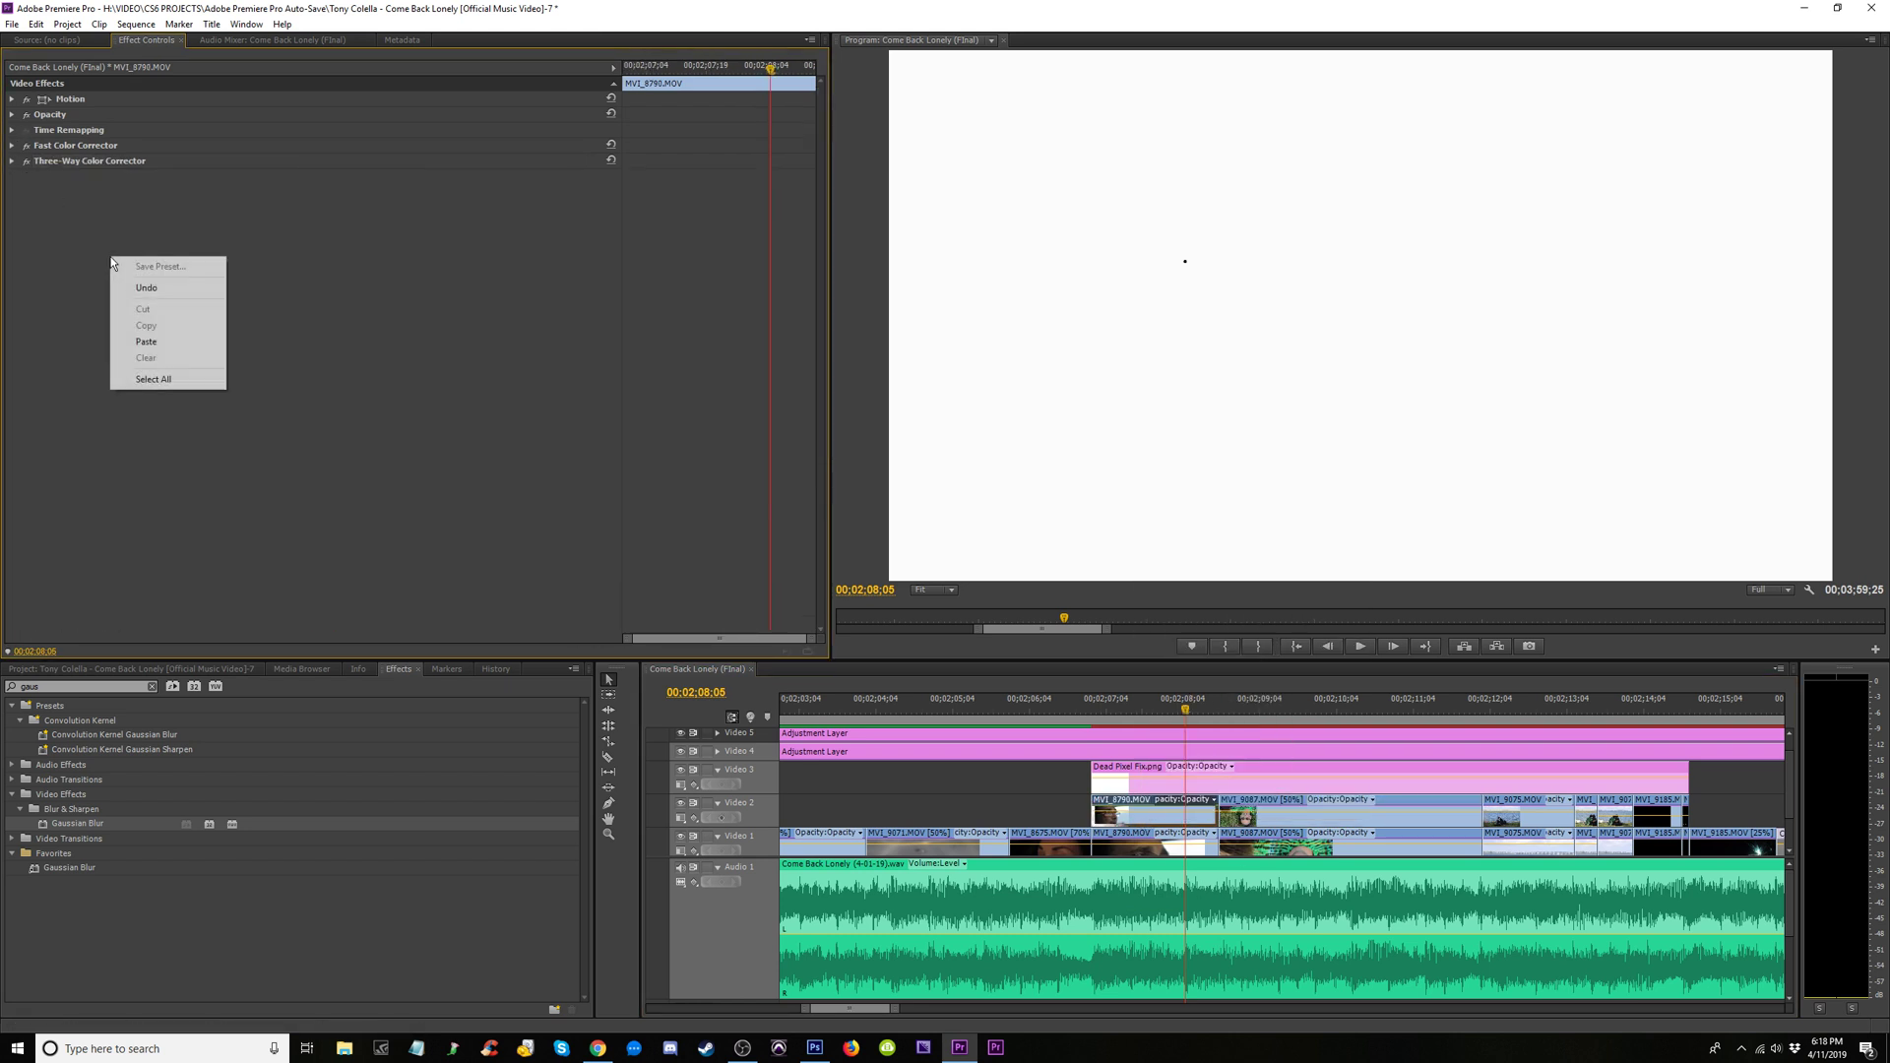
click(153, 340)
Copy the Gaussian Blur from MVI_9087.MOV on Video 1 and paste it onto MVI_8790.MOV on Video 1
click(1251, 843)
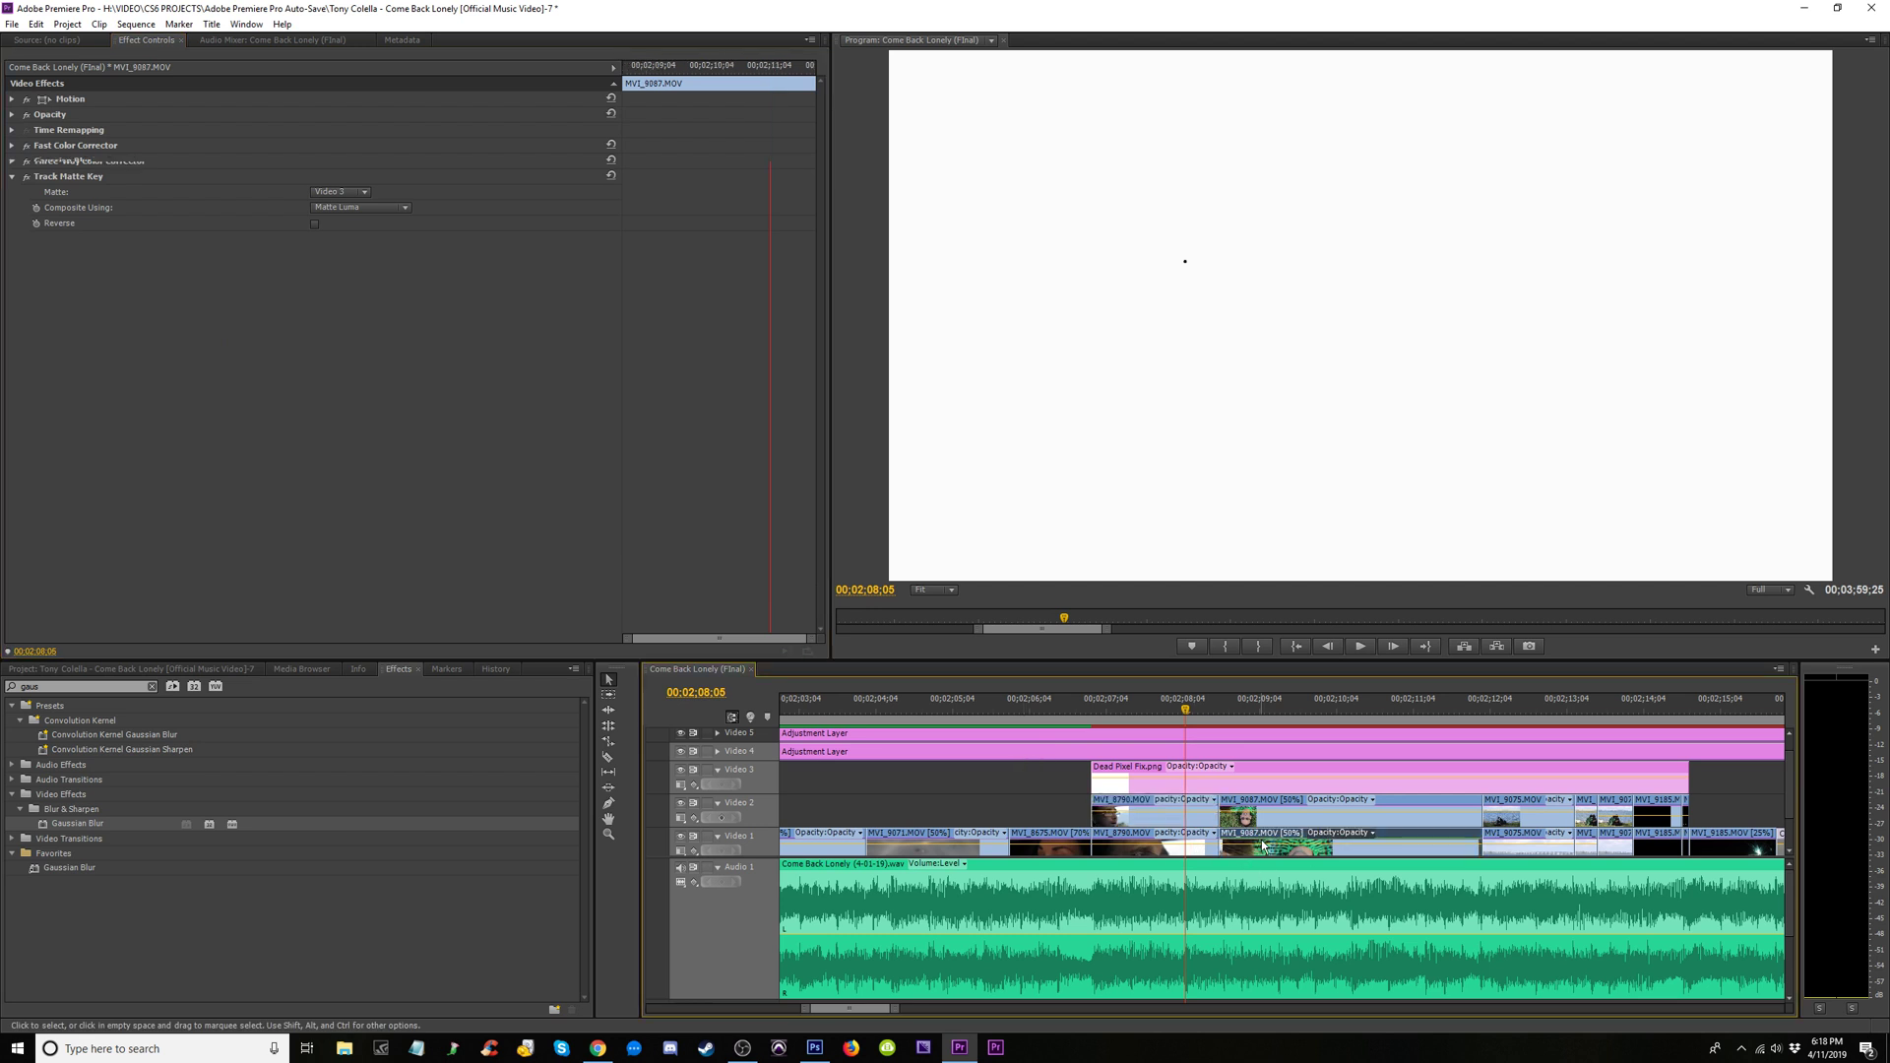
click(78, 162)
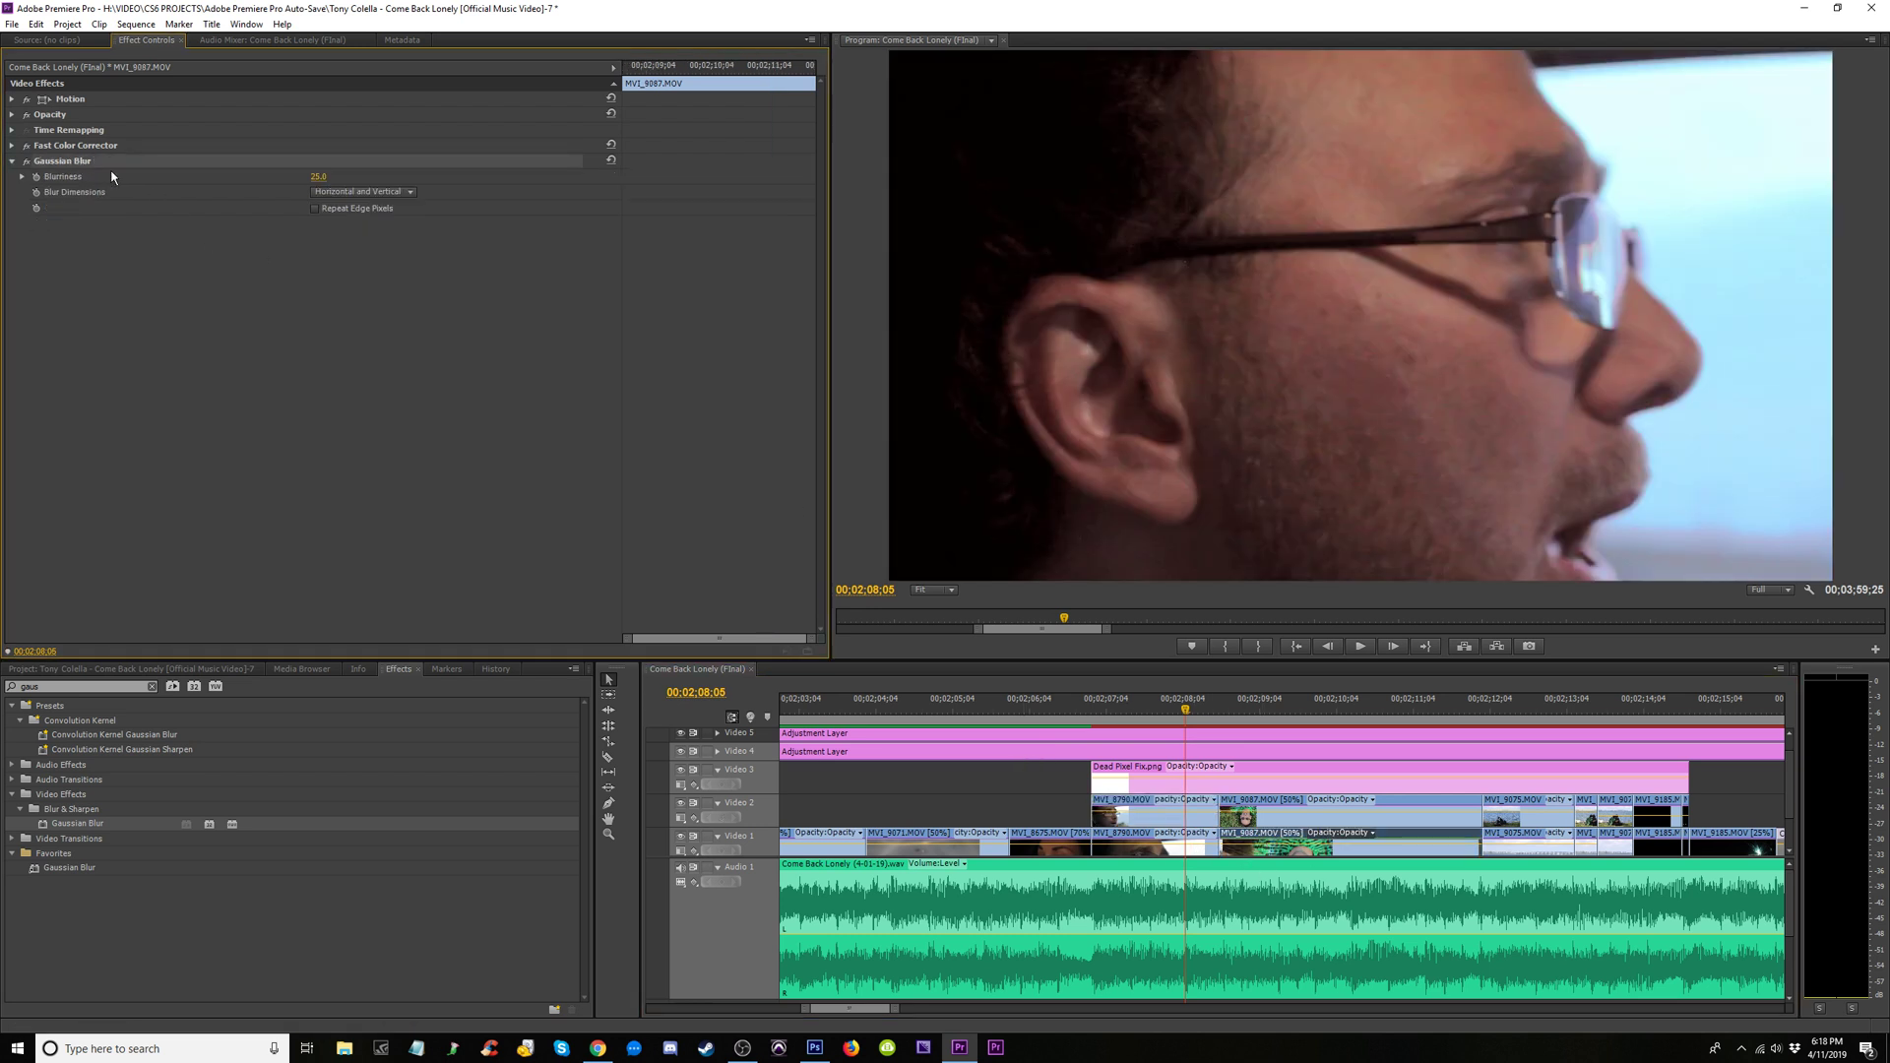
click(1140, 840)
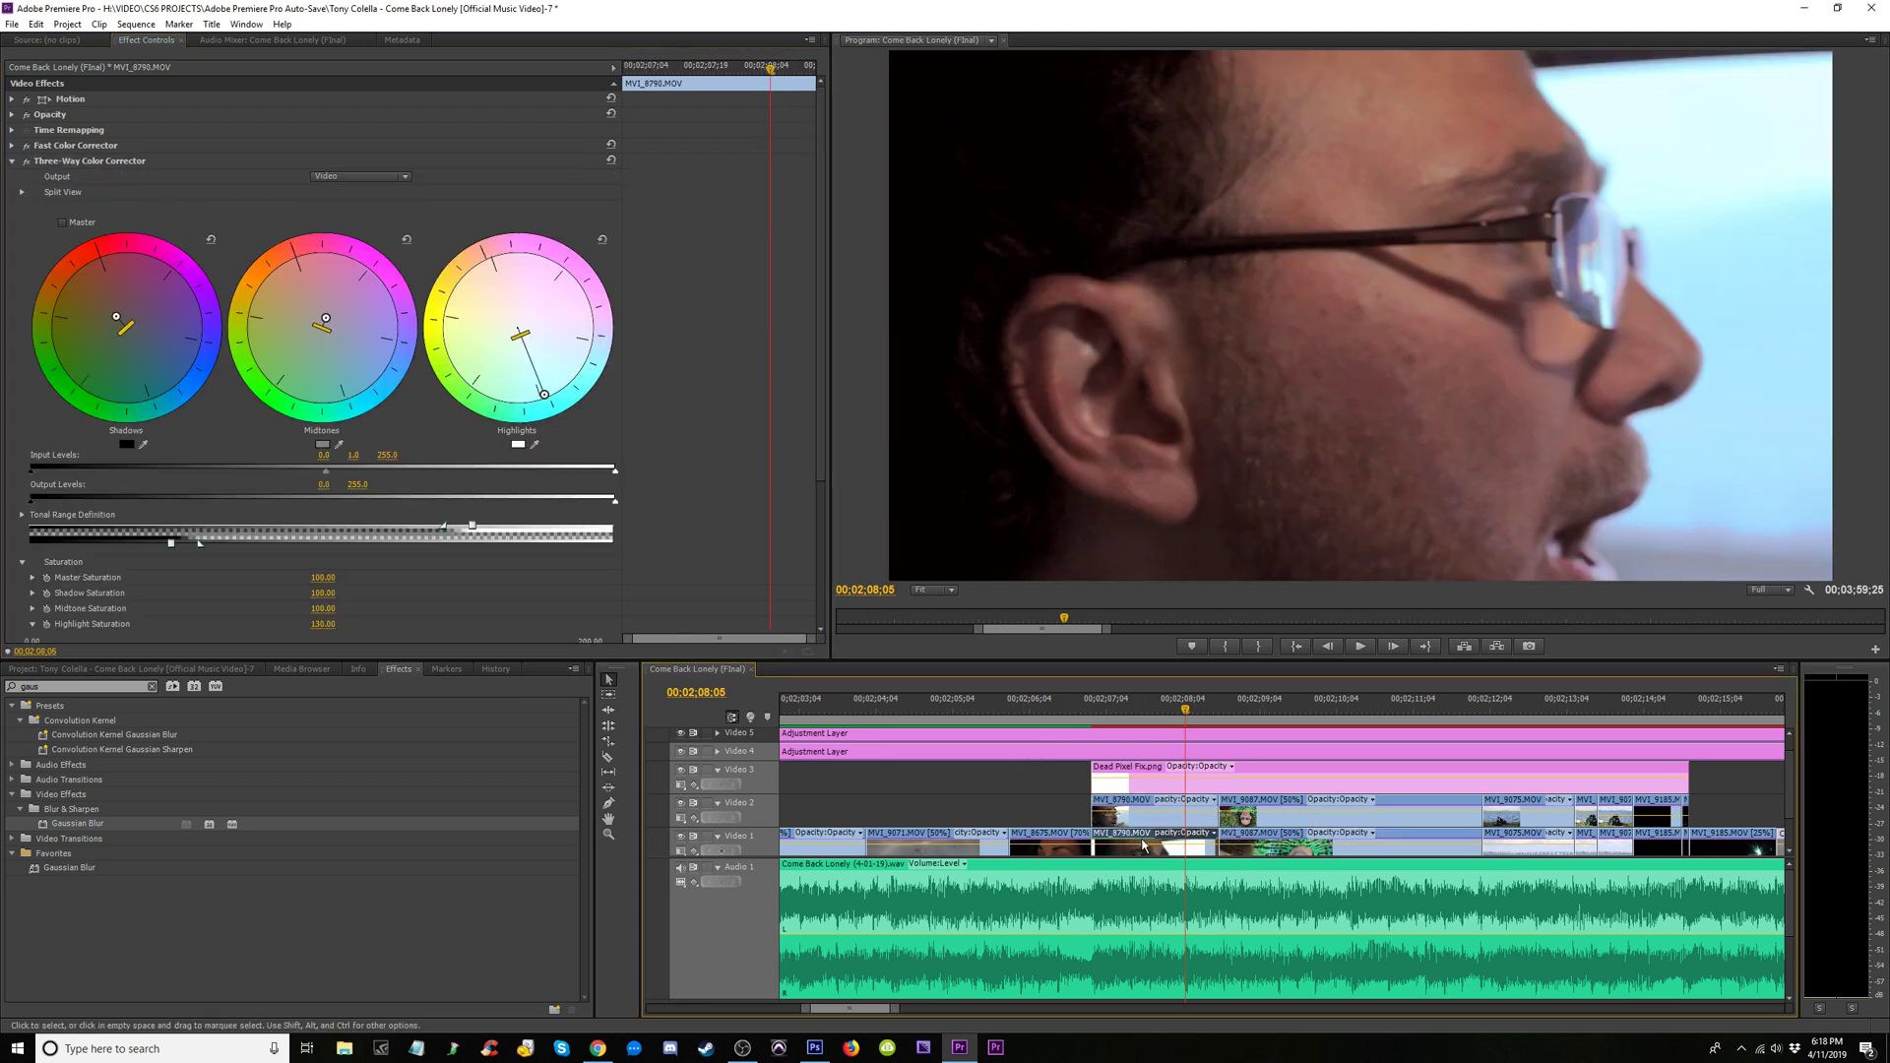
click(12, 161)
key(ctrl+v)
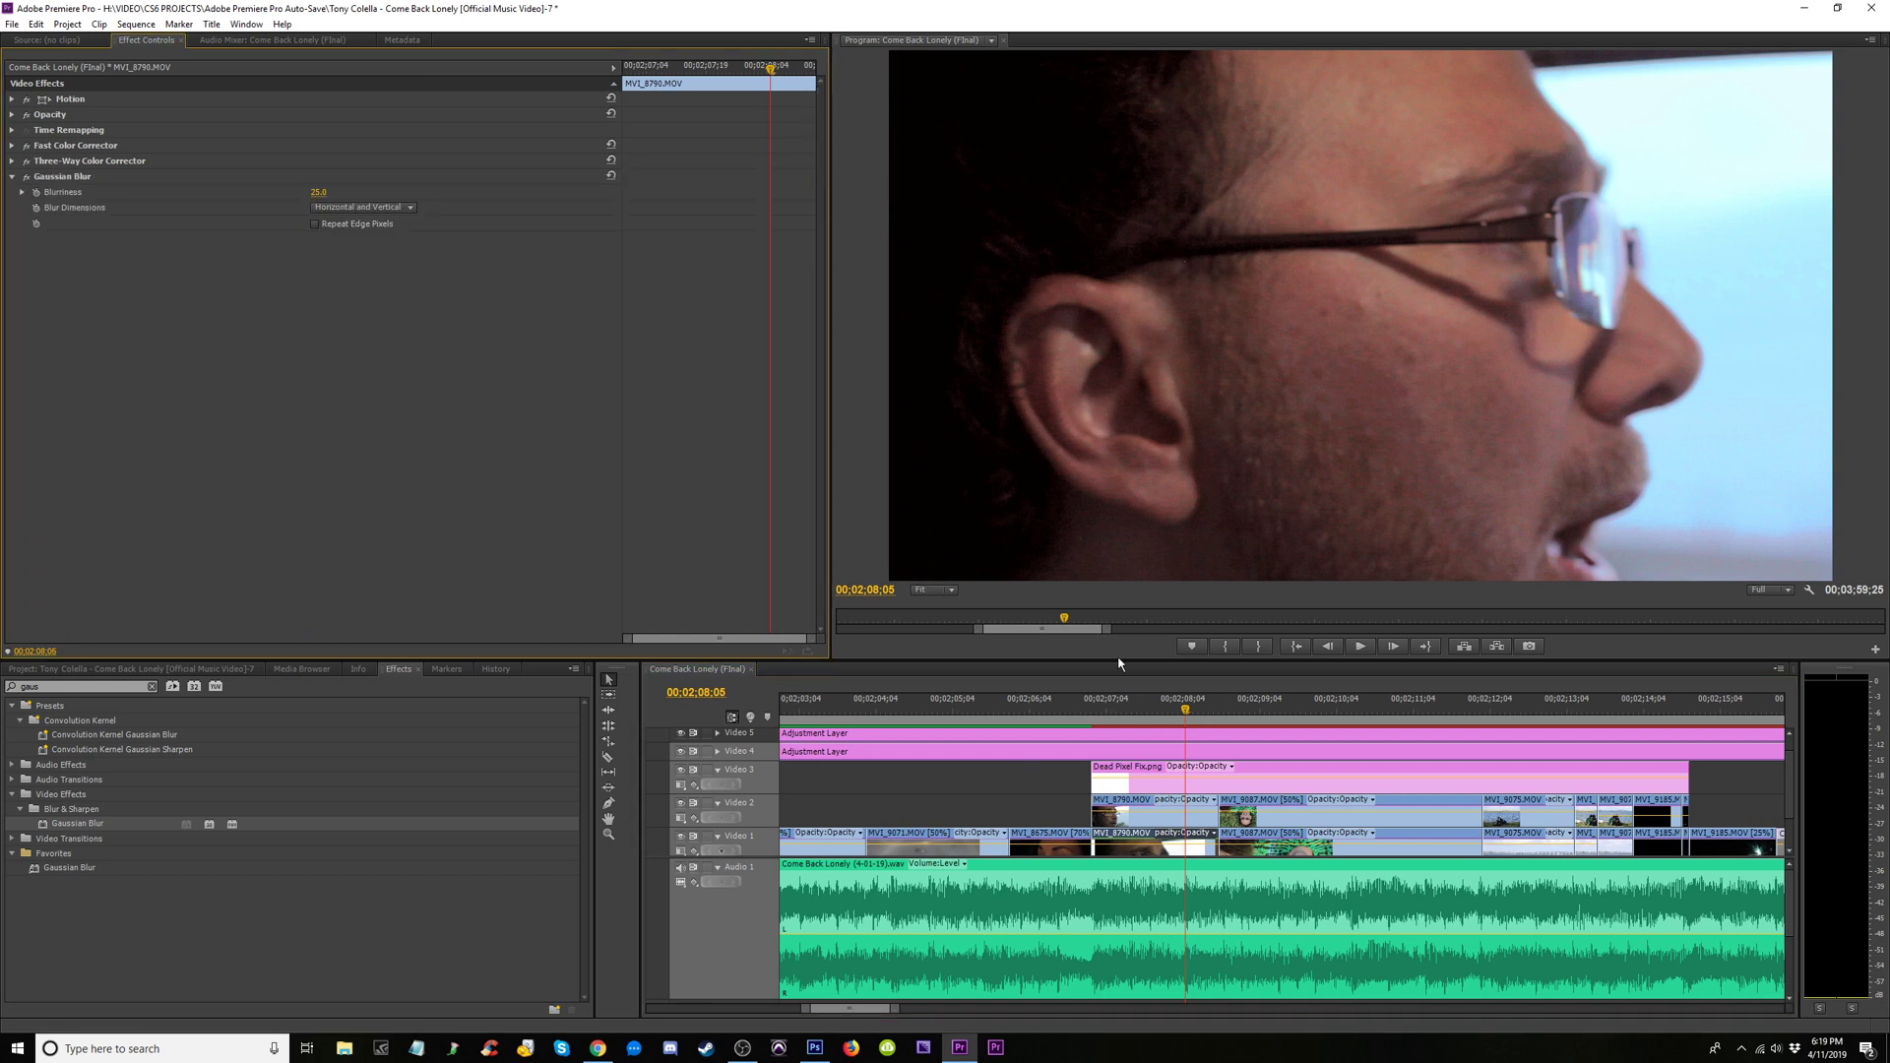
click(1156, 719)
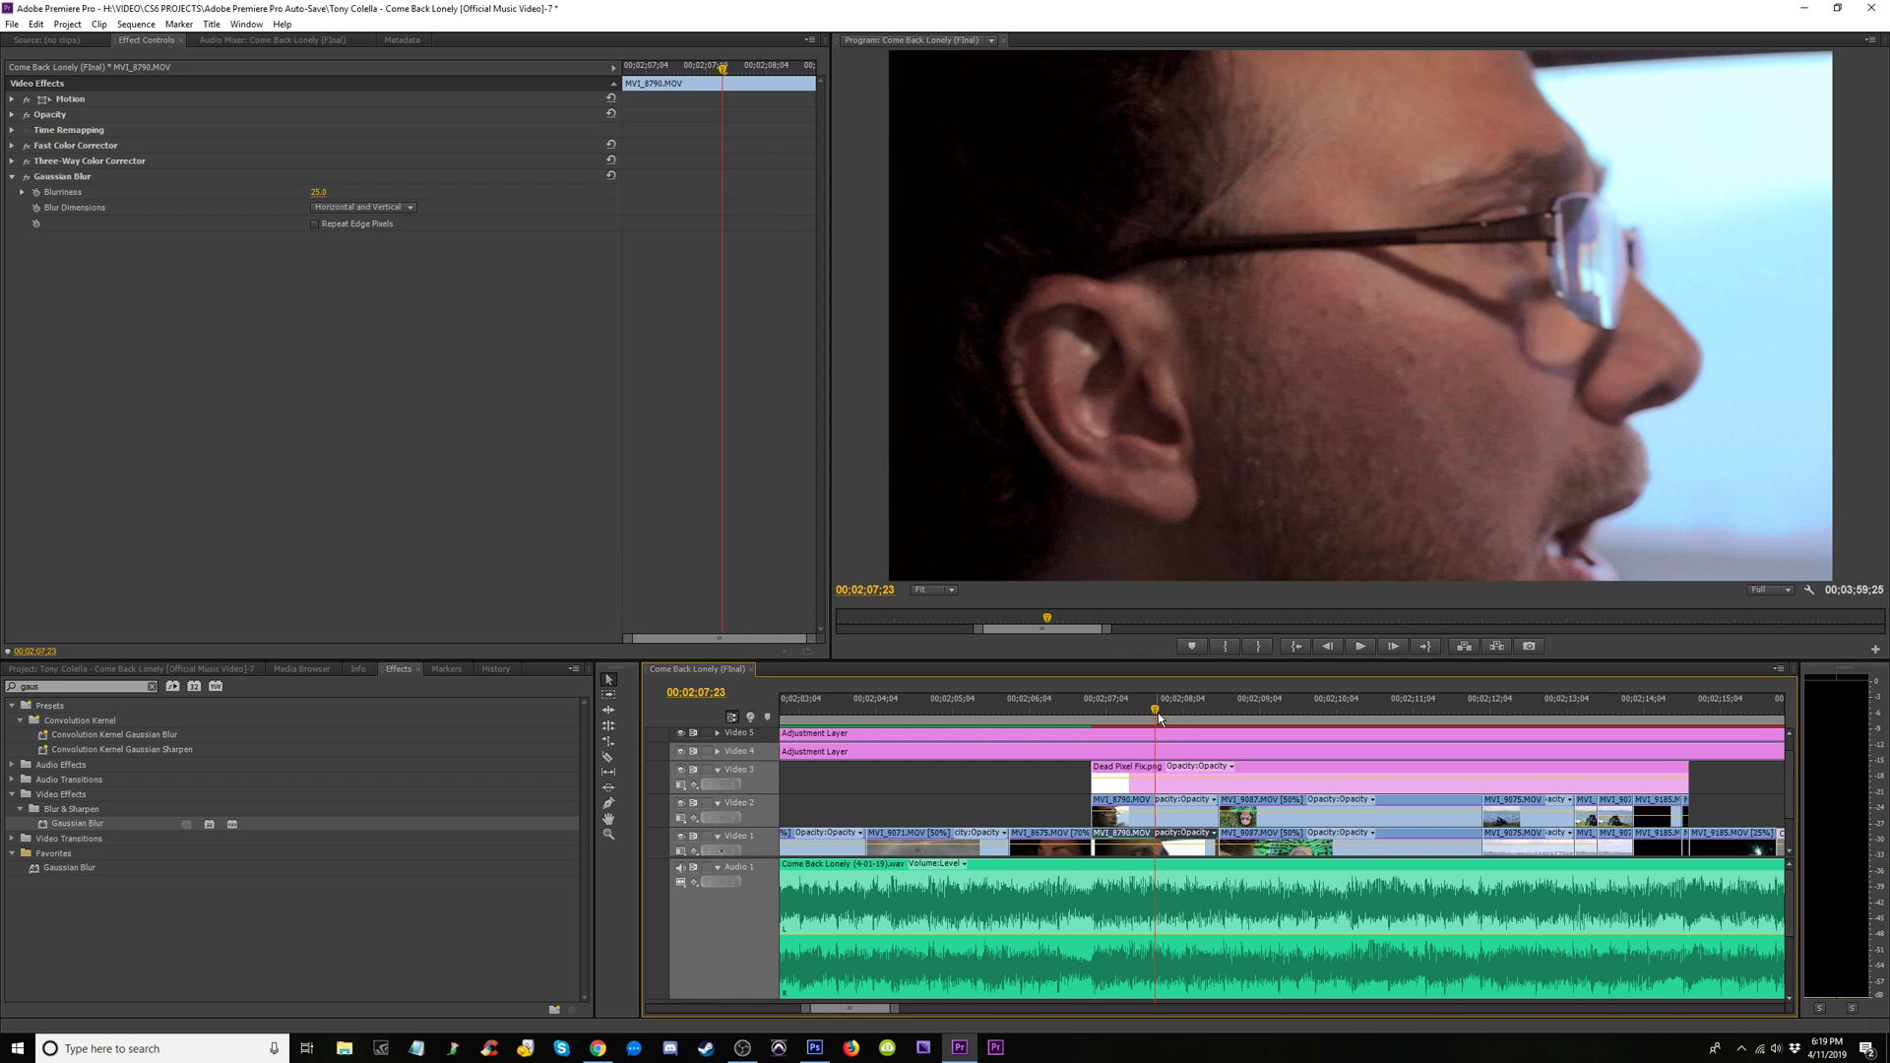
Step through and play back MVI_8790.MOV to check the repaired dead pixel area
key(Left)
key(Left)
key(Left)
key(Left)
key(Left)
key(Left)
key(Left)
key(Left)
key(Left)
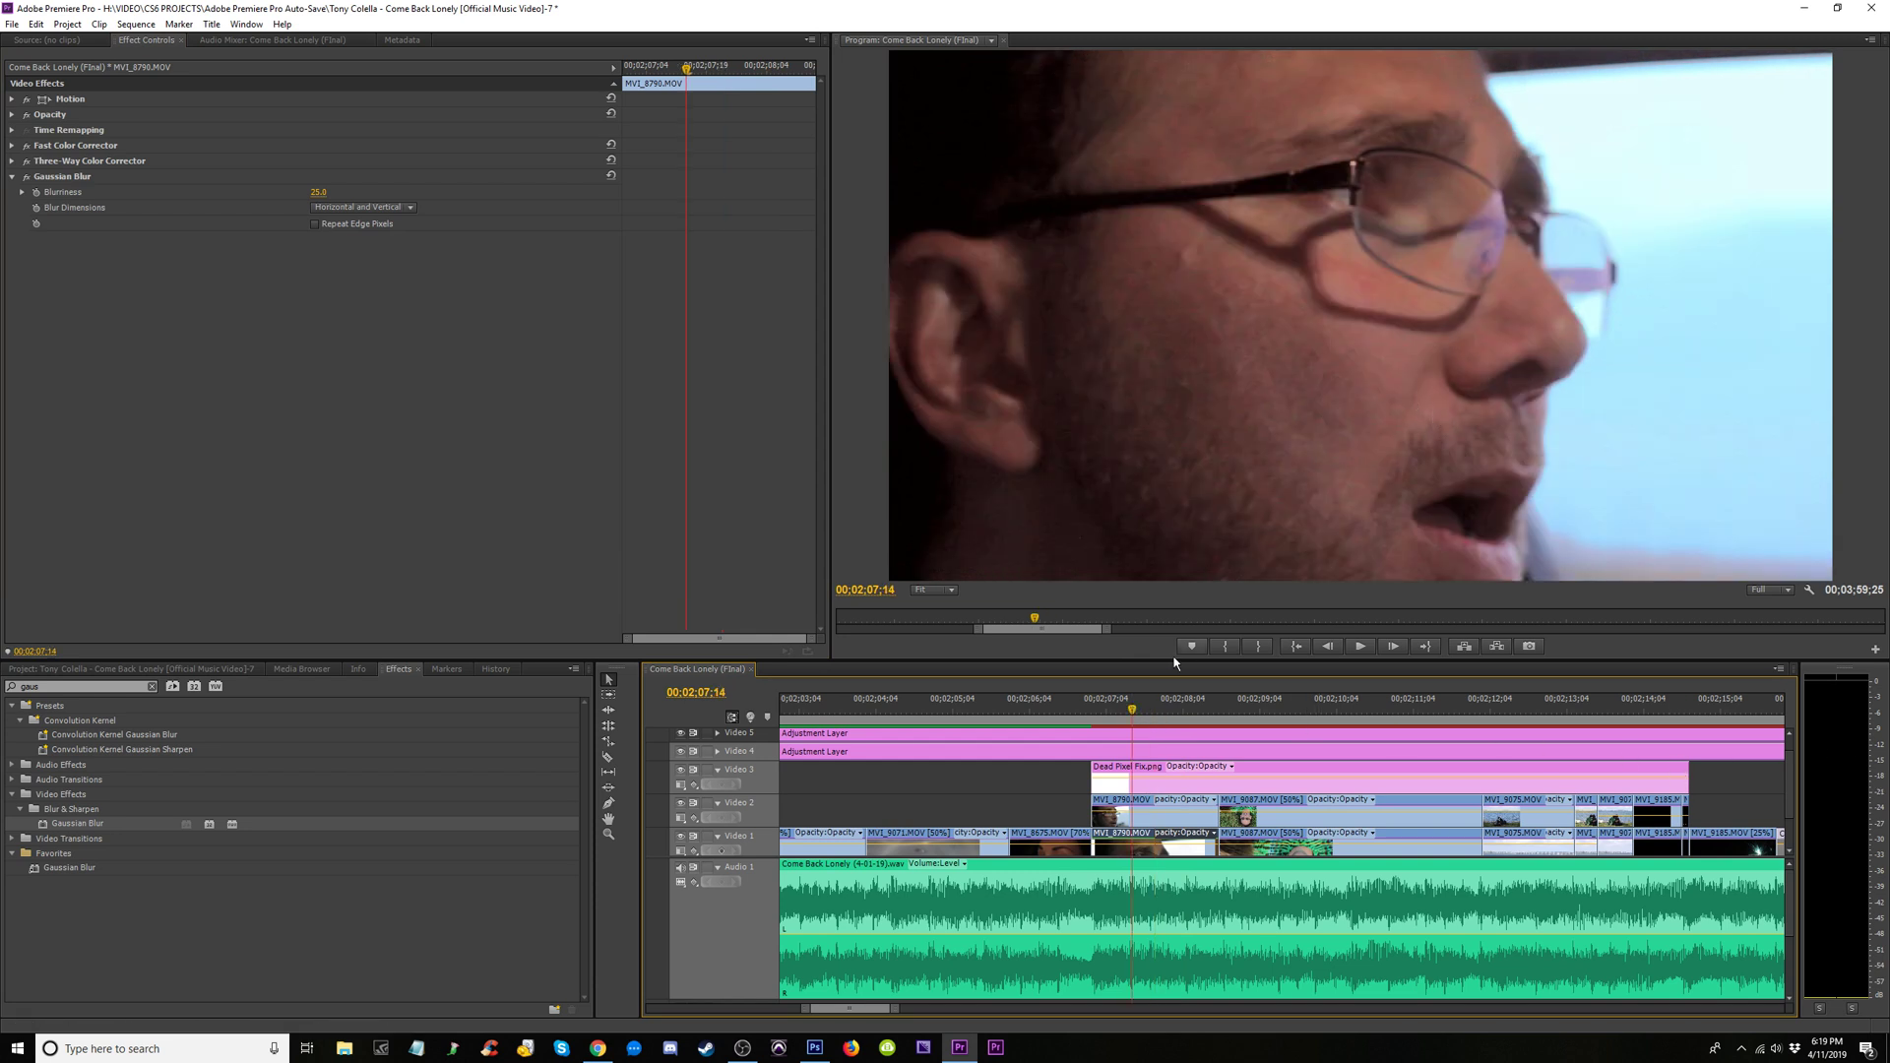
click(1159, 715)
drag(1169, 709, 1199, 713)
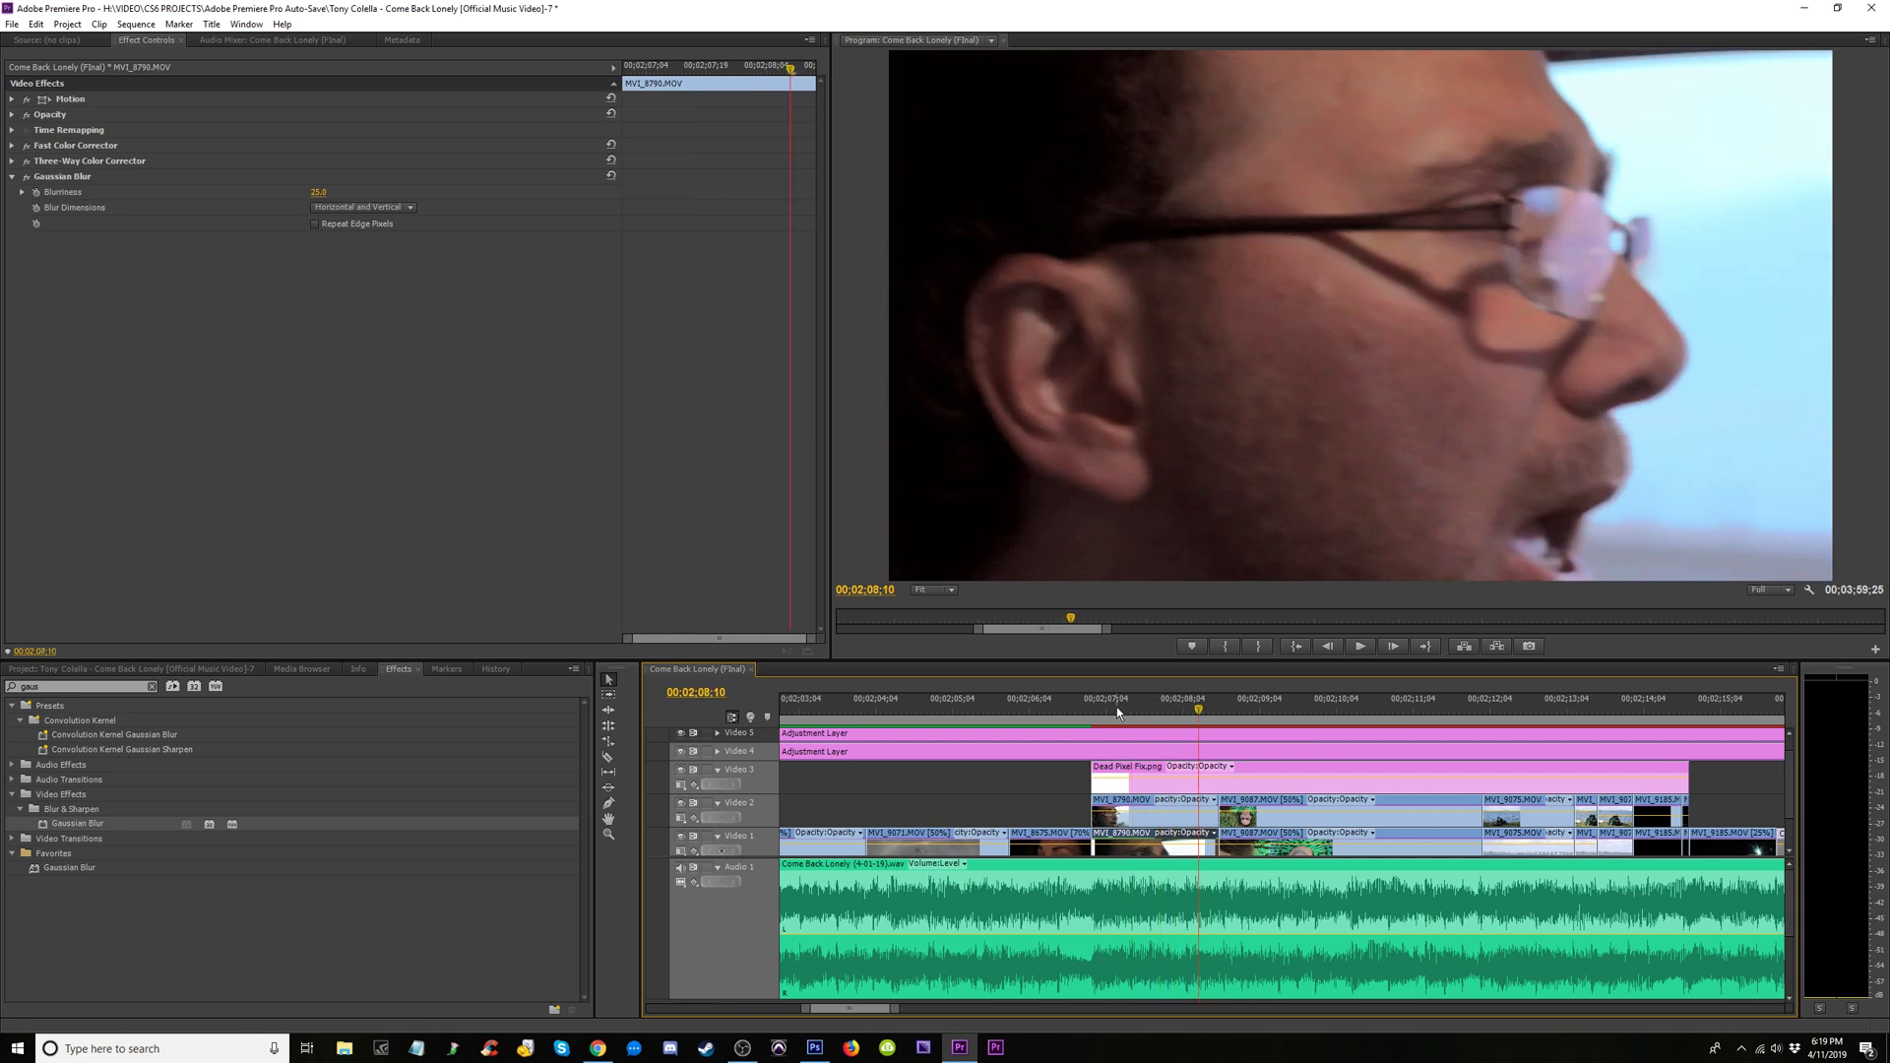
click(1107, 711)
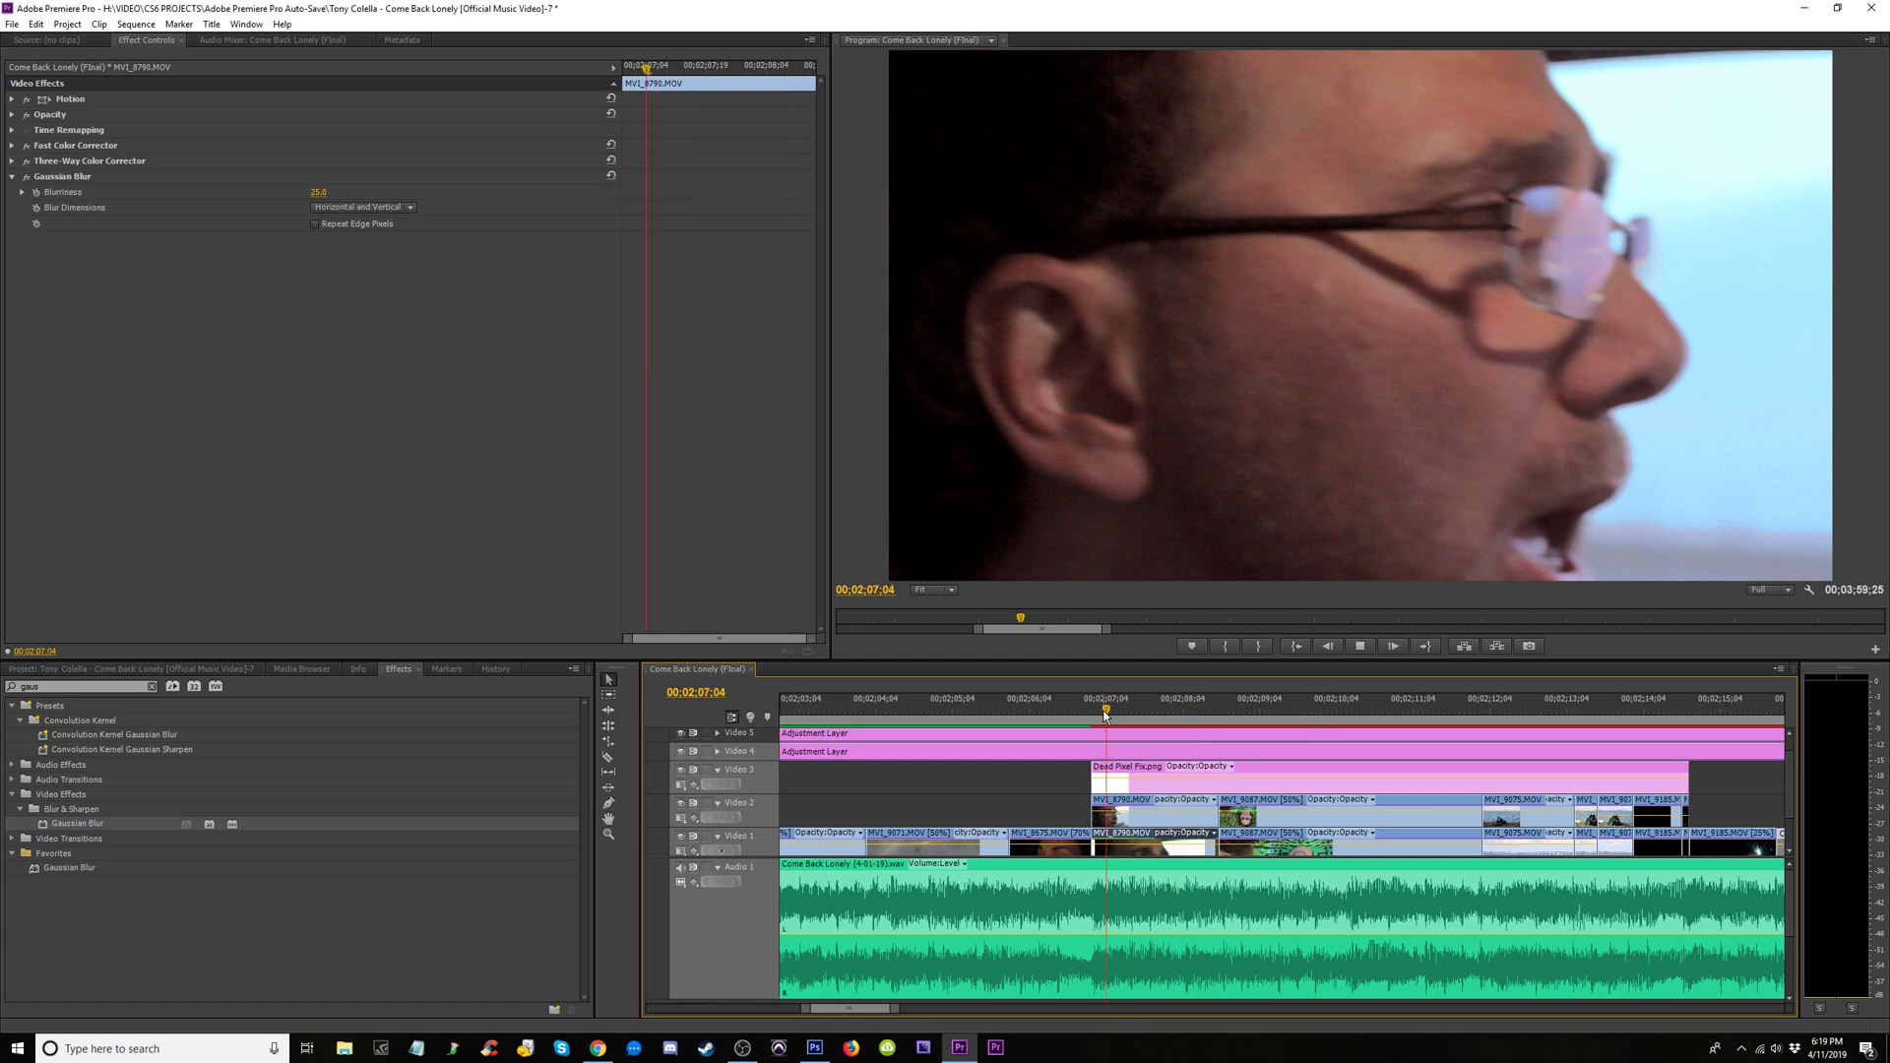
key(space)
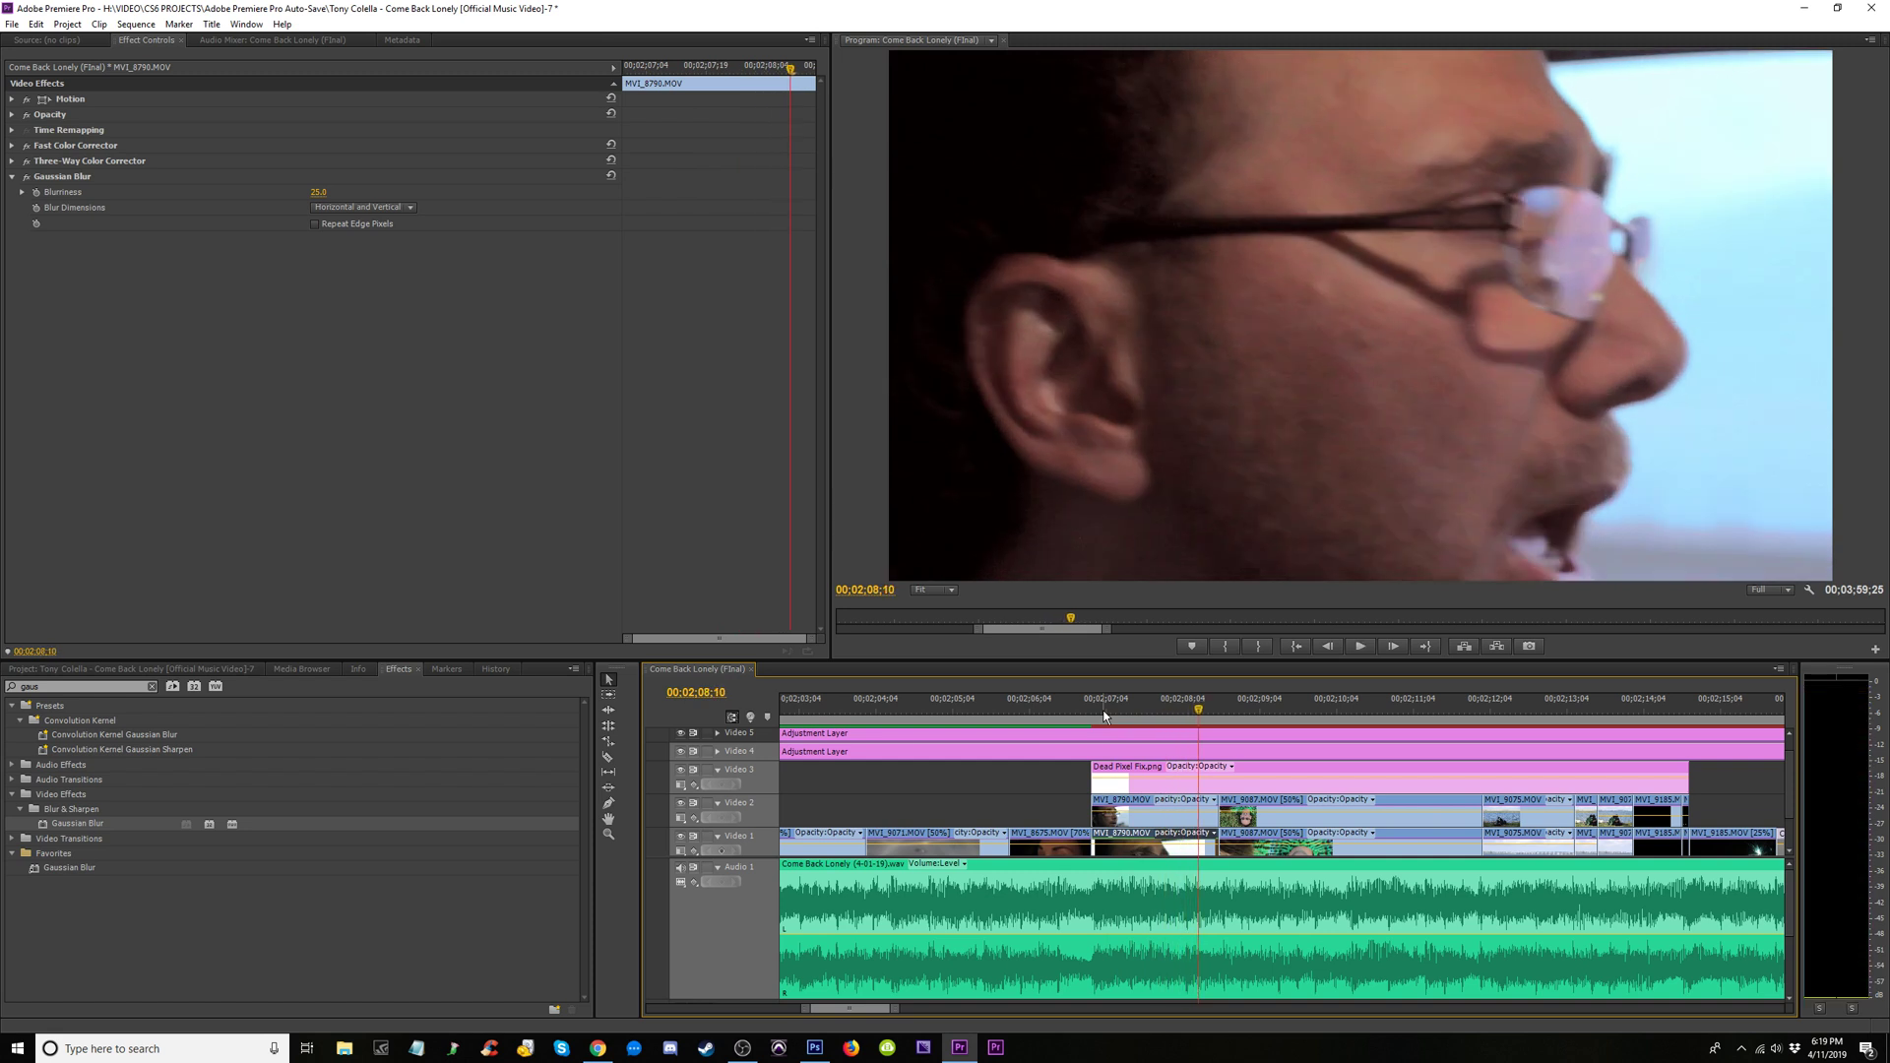
Duplicate the preceding MVI_8675.MOV clip onto Video 2 and extend the start of Dead Pixel Fix.png back to cover it
click(1044, 710)
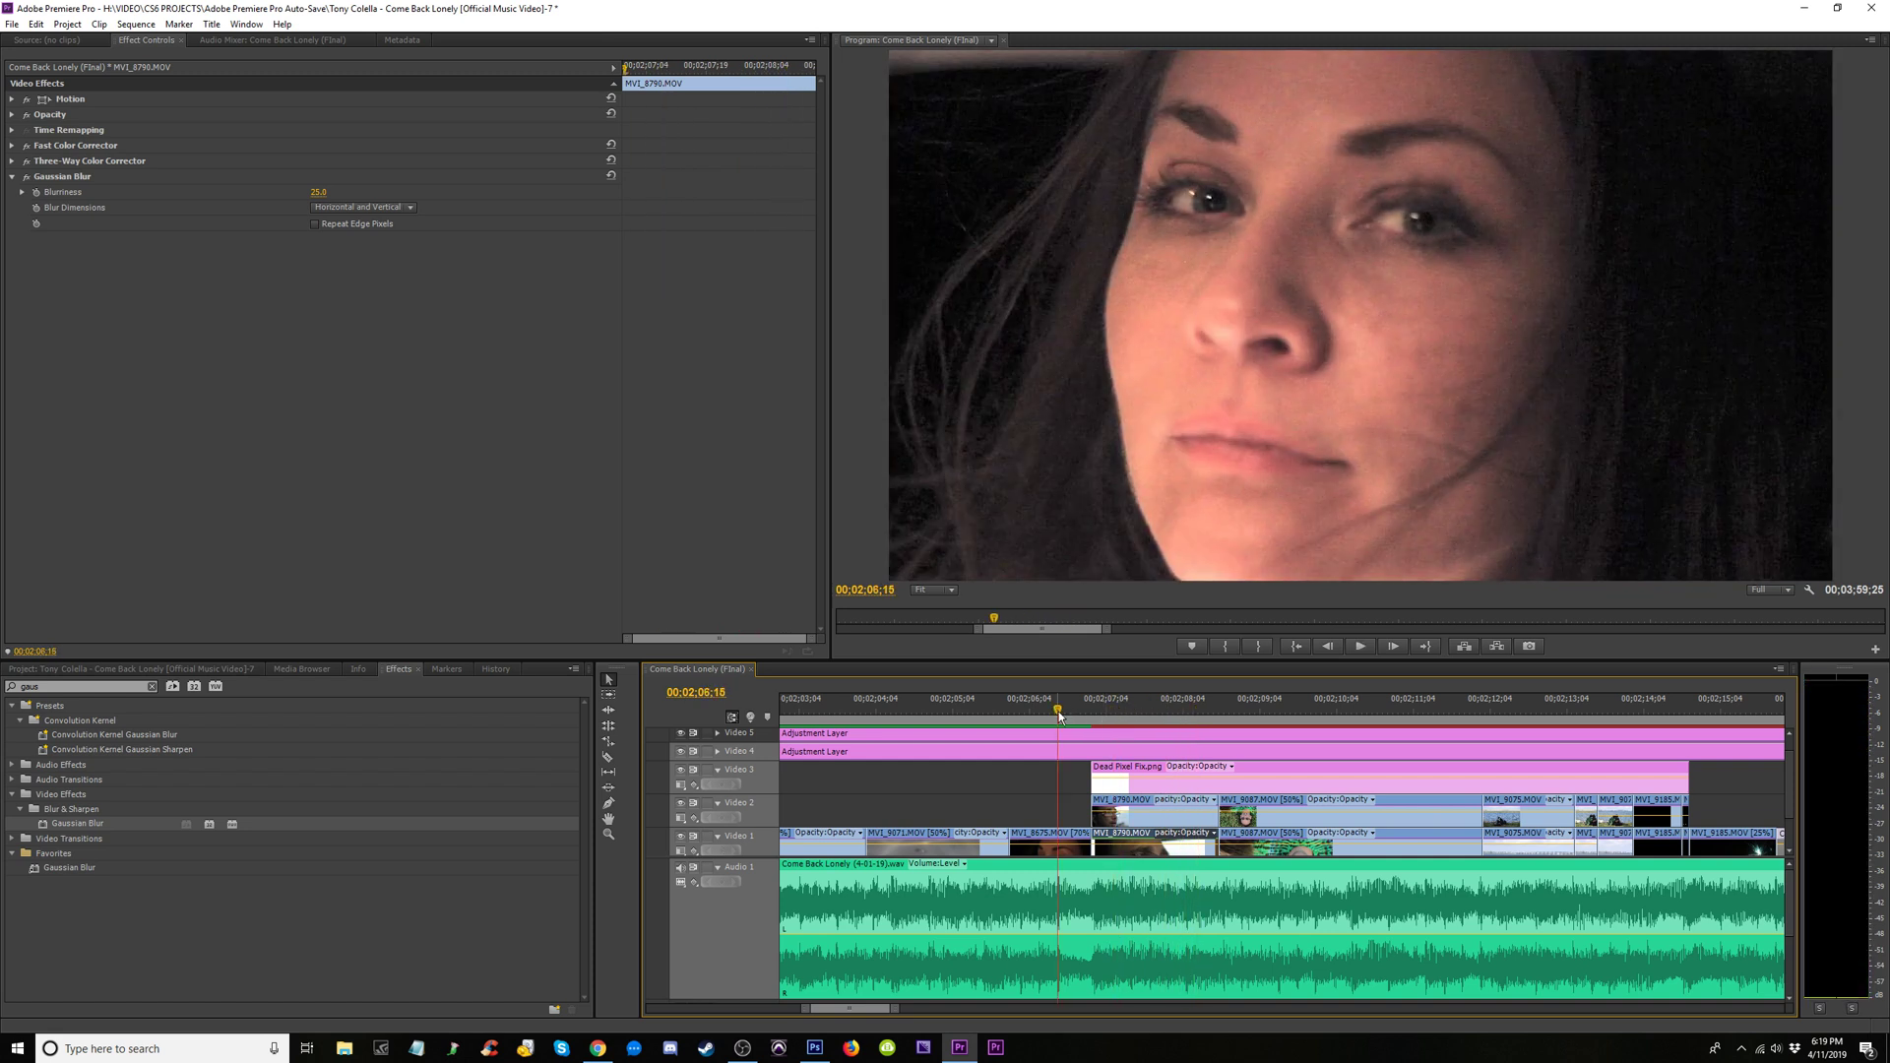
drag(1044, 711, 1053, 817)
Copy the Track Matte Key from MVI_8790.MOV on Video 2 and paste it onto the MVI_8675.MOV copy on Video 2
click(1119, 819)
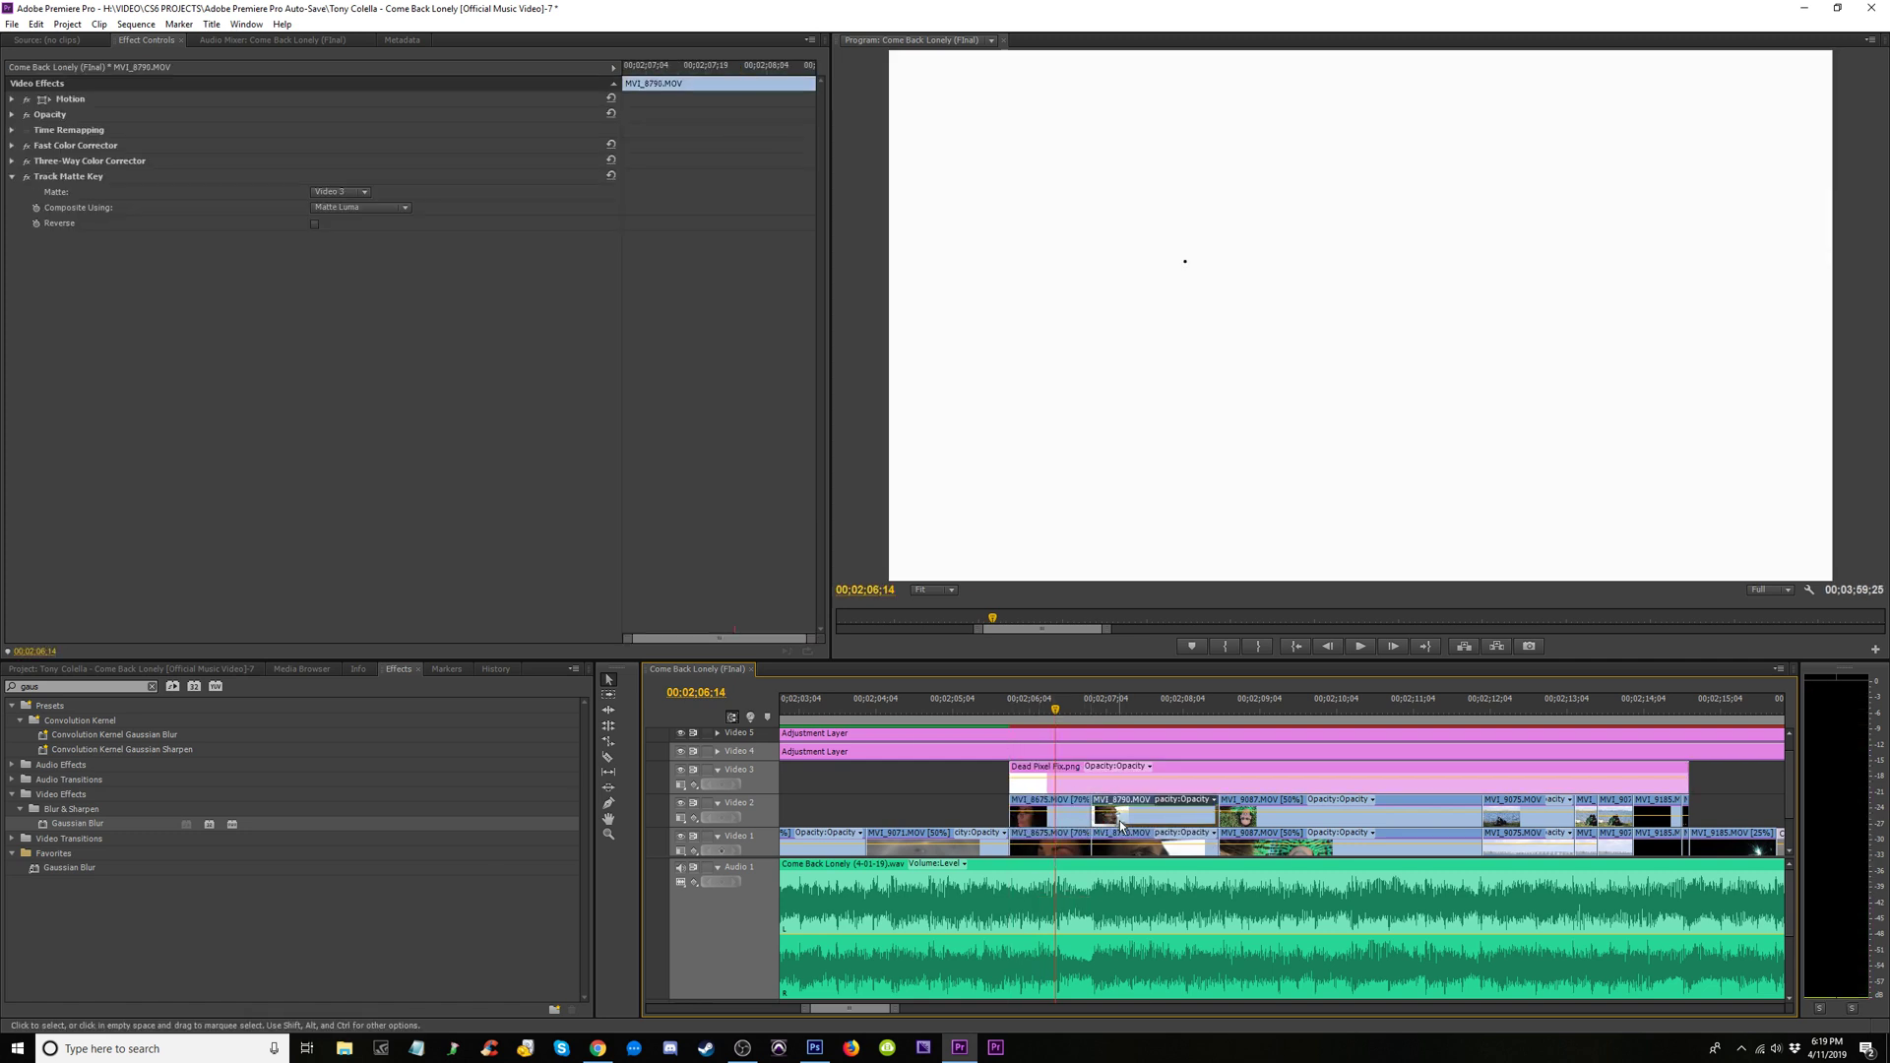
click(89, 180)
click(1048, 812)
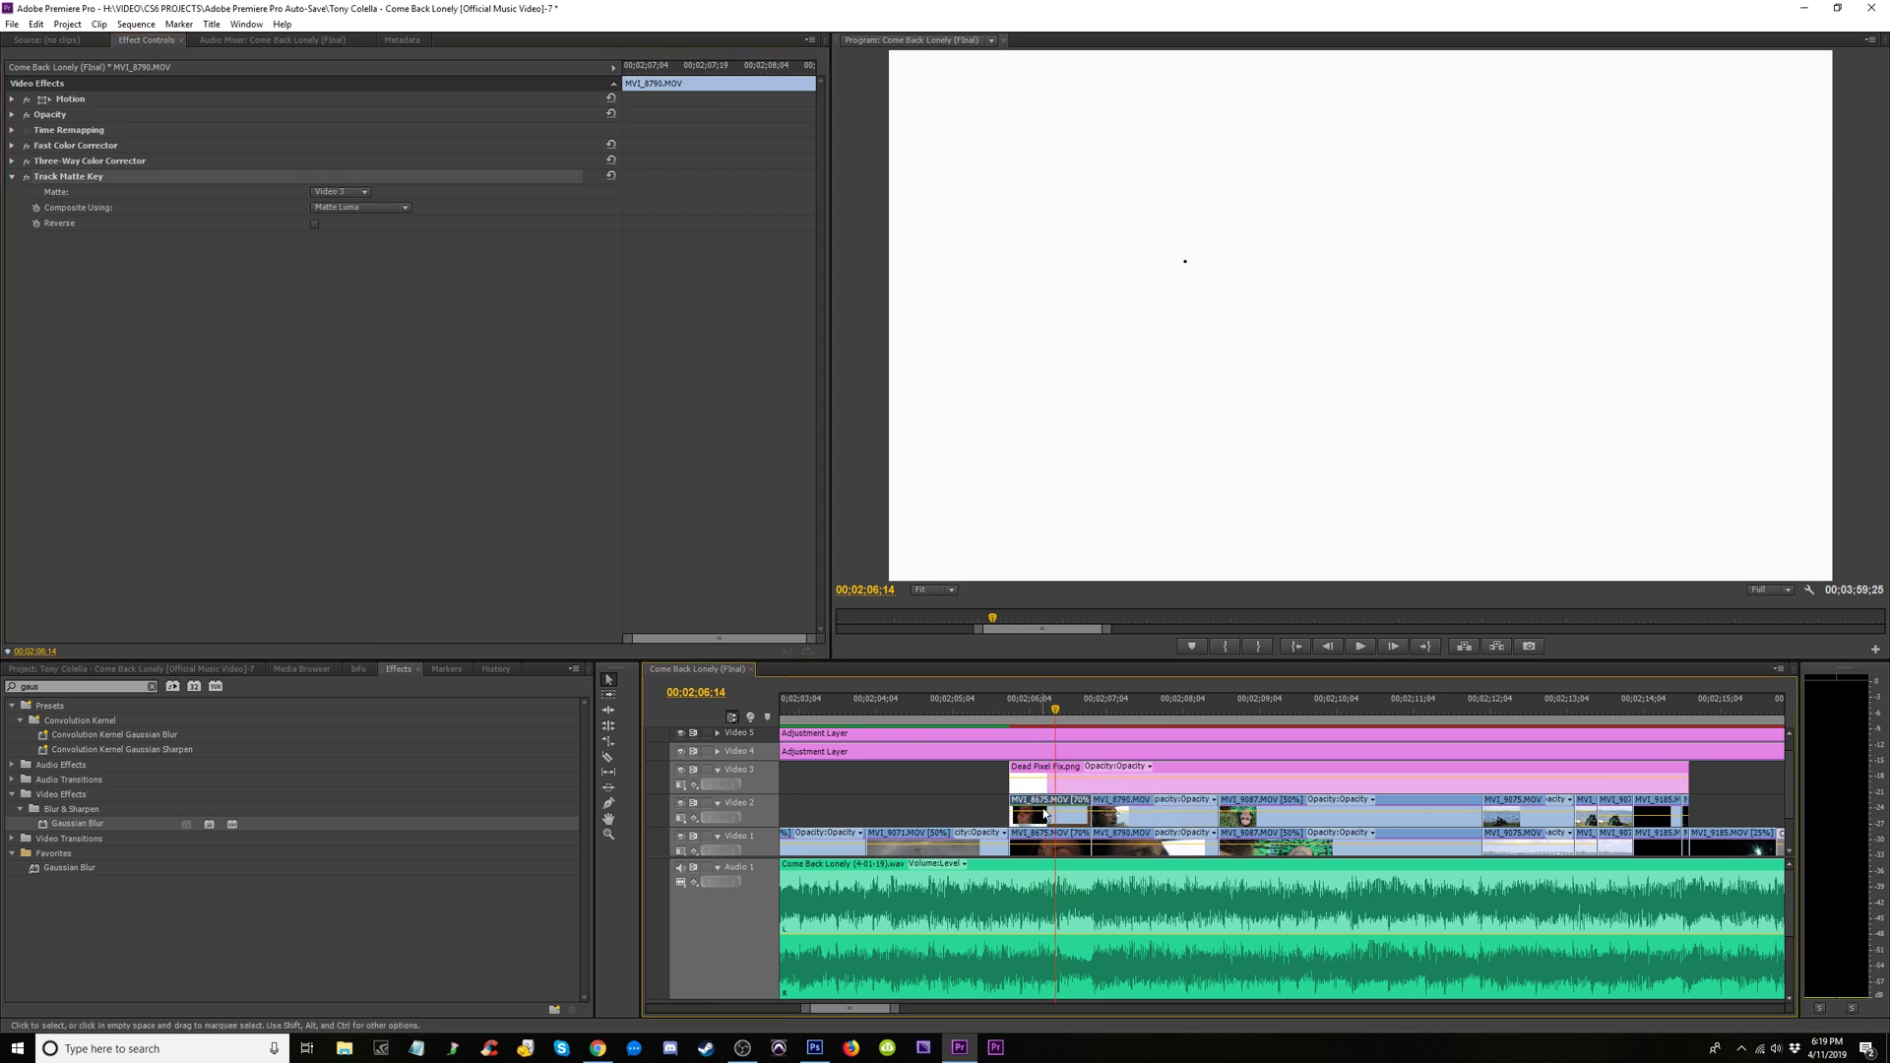
right_click(40, 217)
click(88, 308)
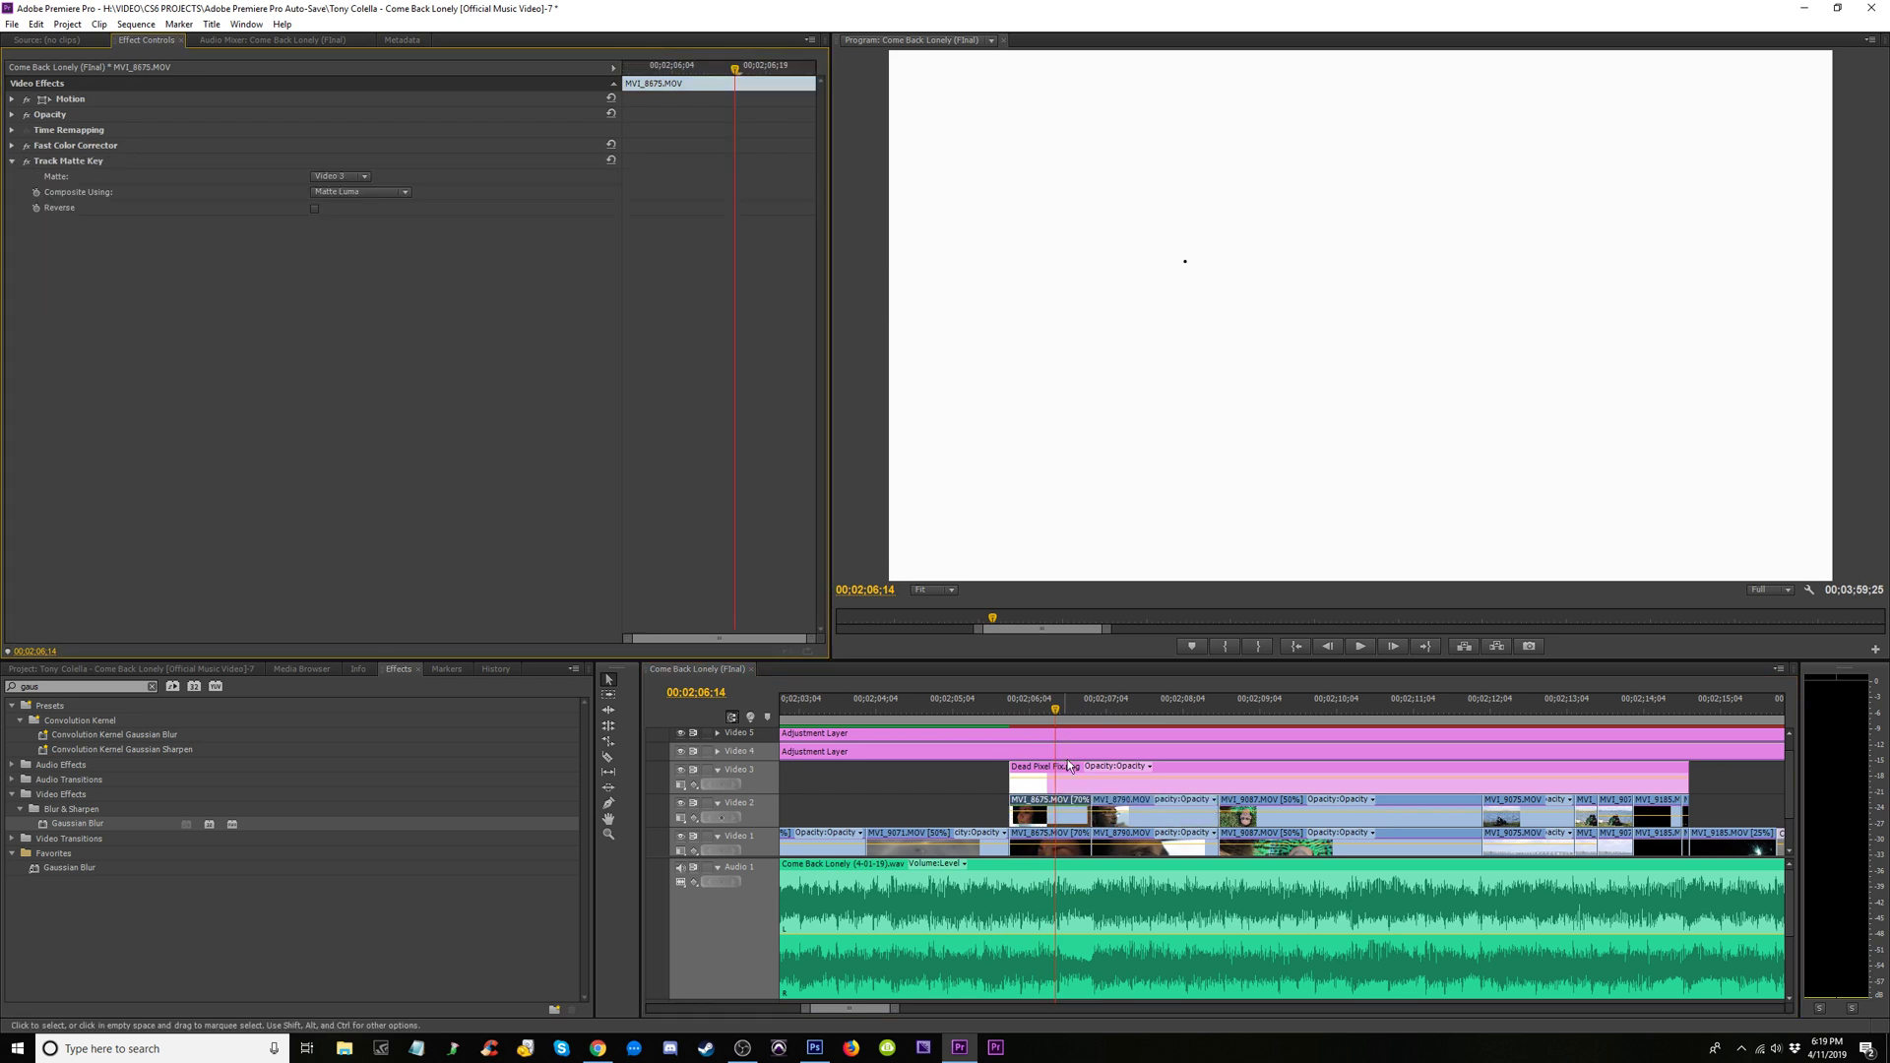
Copy the Gaussian Blur from MVI_8790.MOV on Video 1
click(1131, 853)
right_click(65, 180)
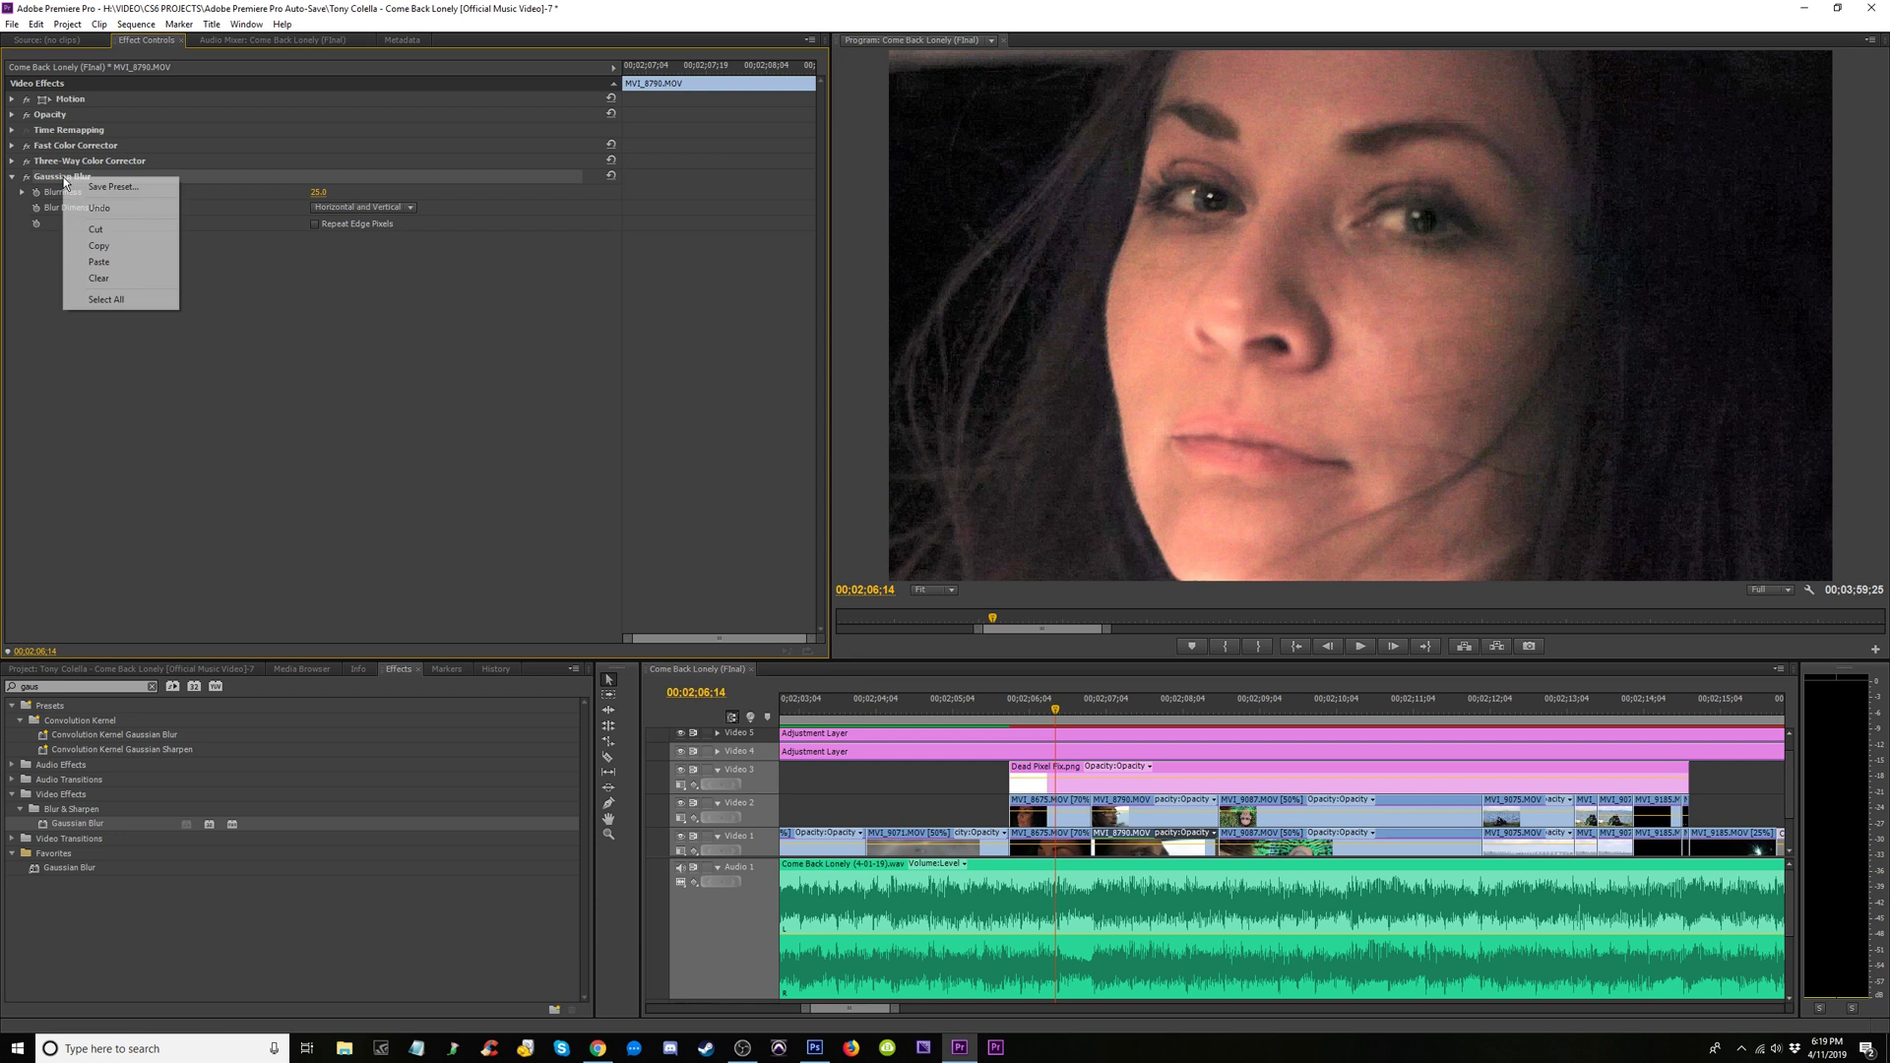
click(121, 248)
Examine several frames of MVI_8675.MOV for the dead pixel, viewing two of them full screen
click(1031, 711)
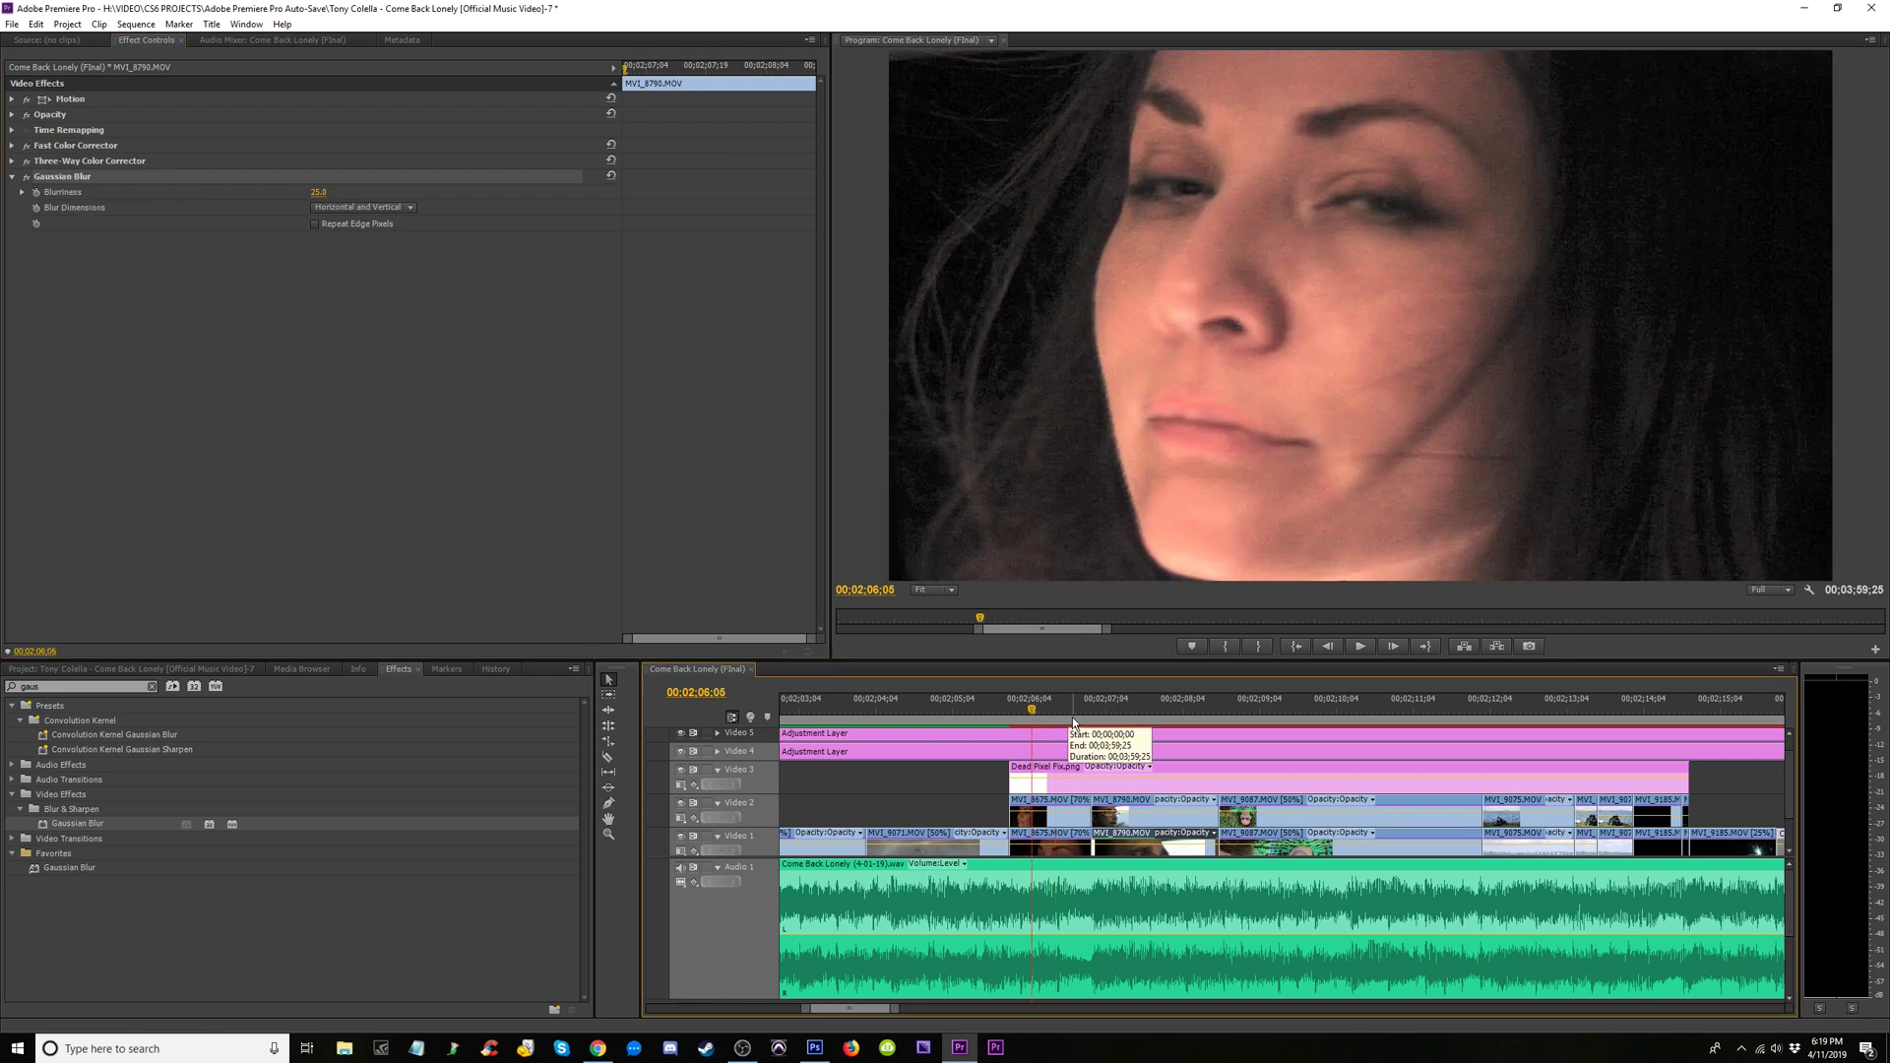
click(1183, 263)
key(ctrl+grave)
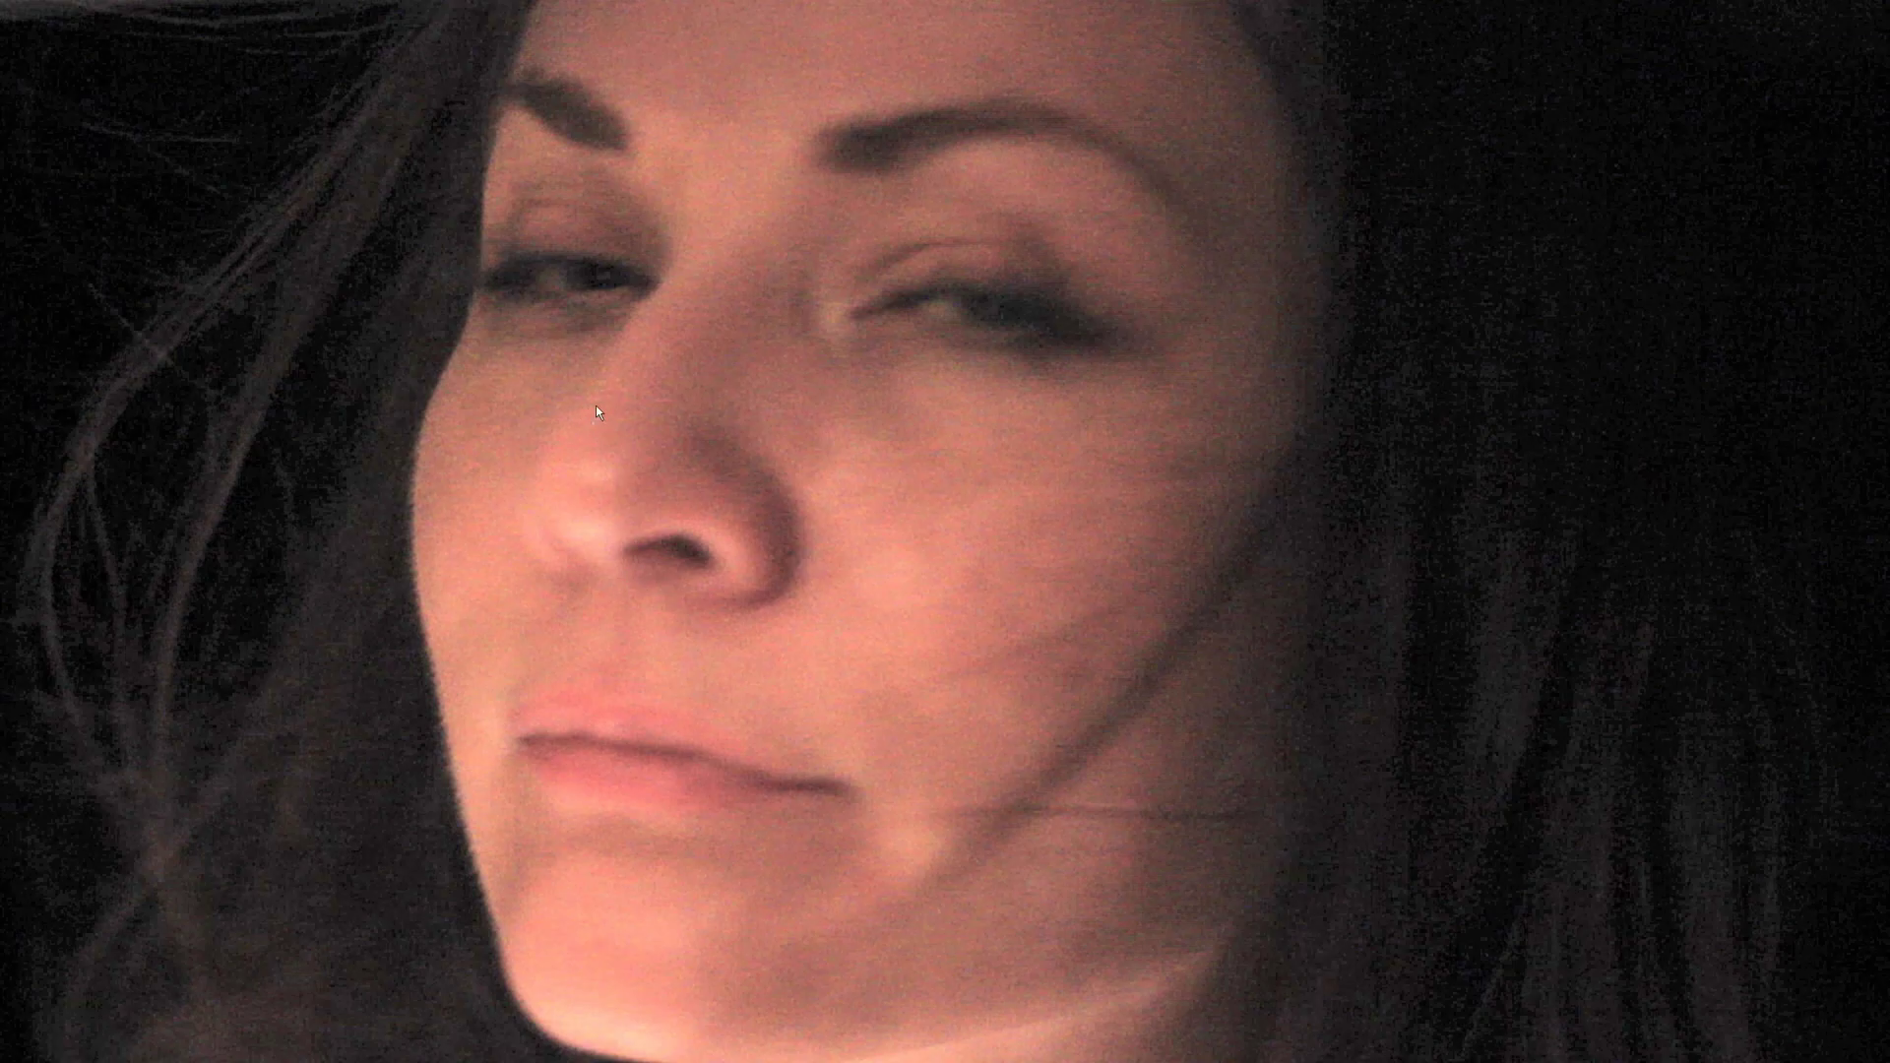
key(ctrl+grave)
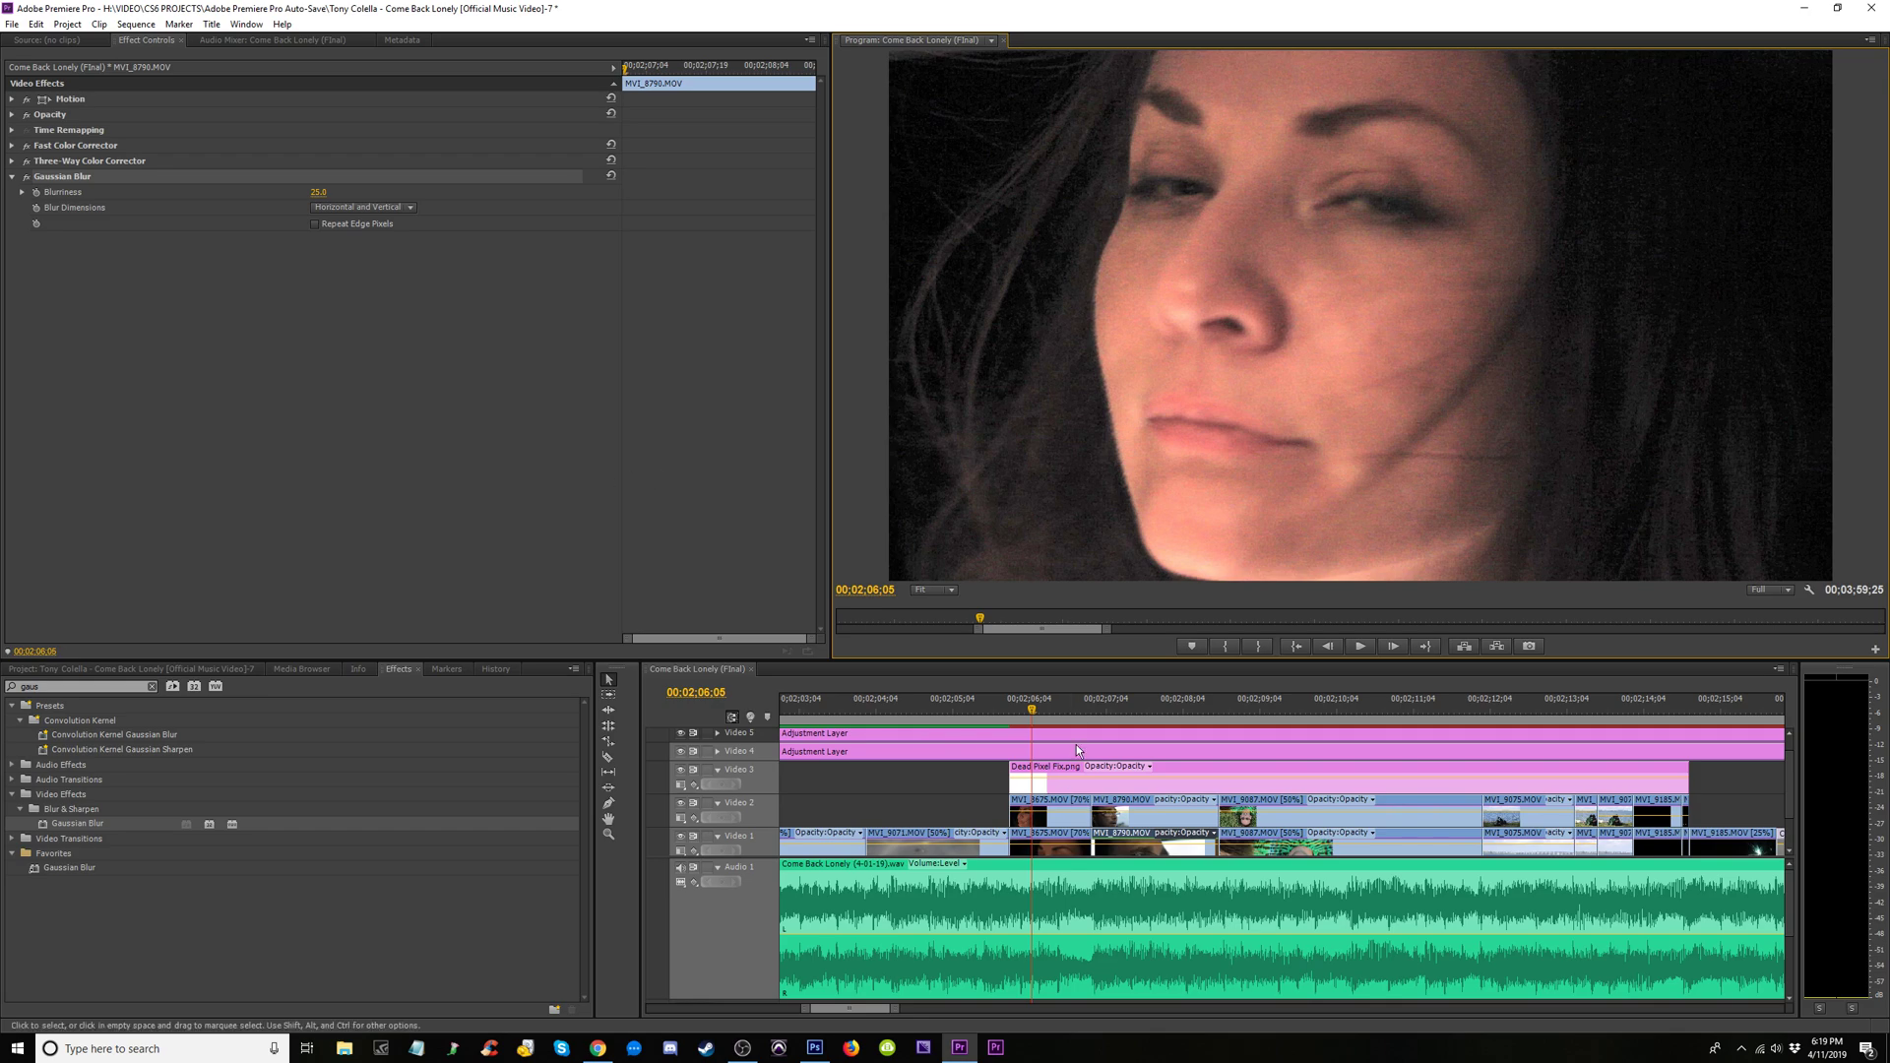
click(1076, 710)
drag(1076, 709, 1082, 709)
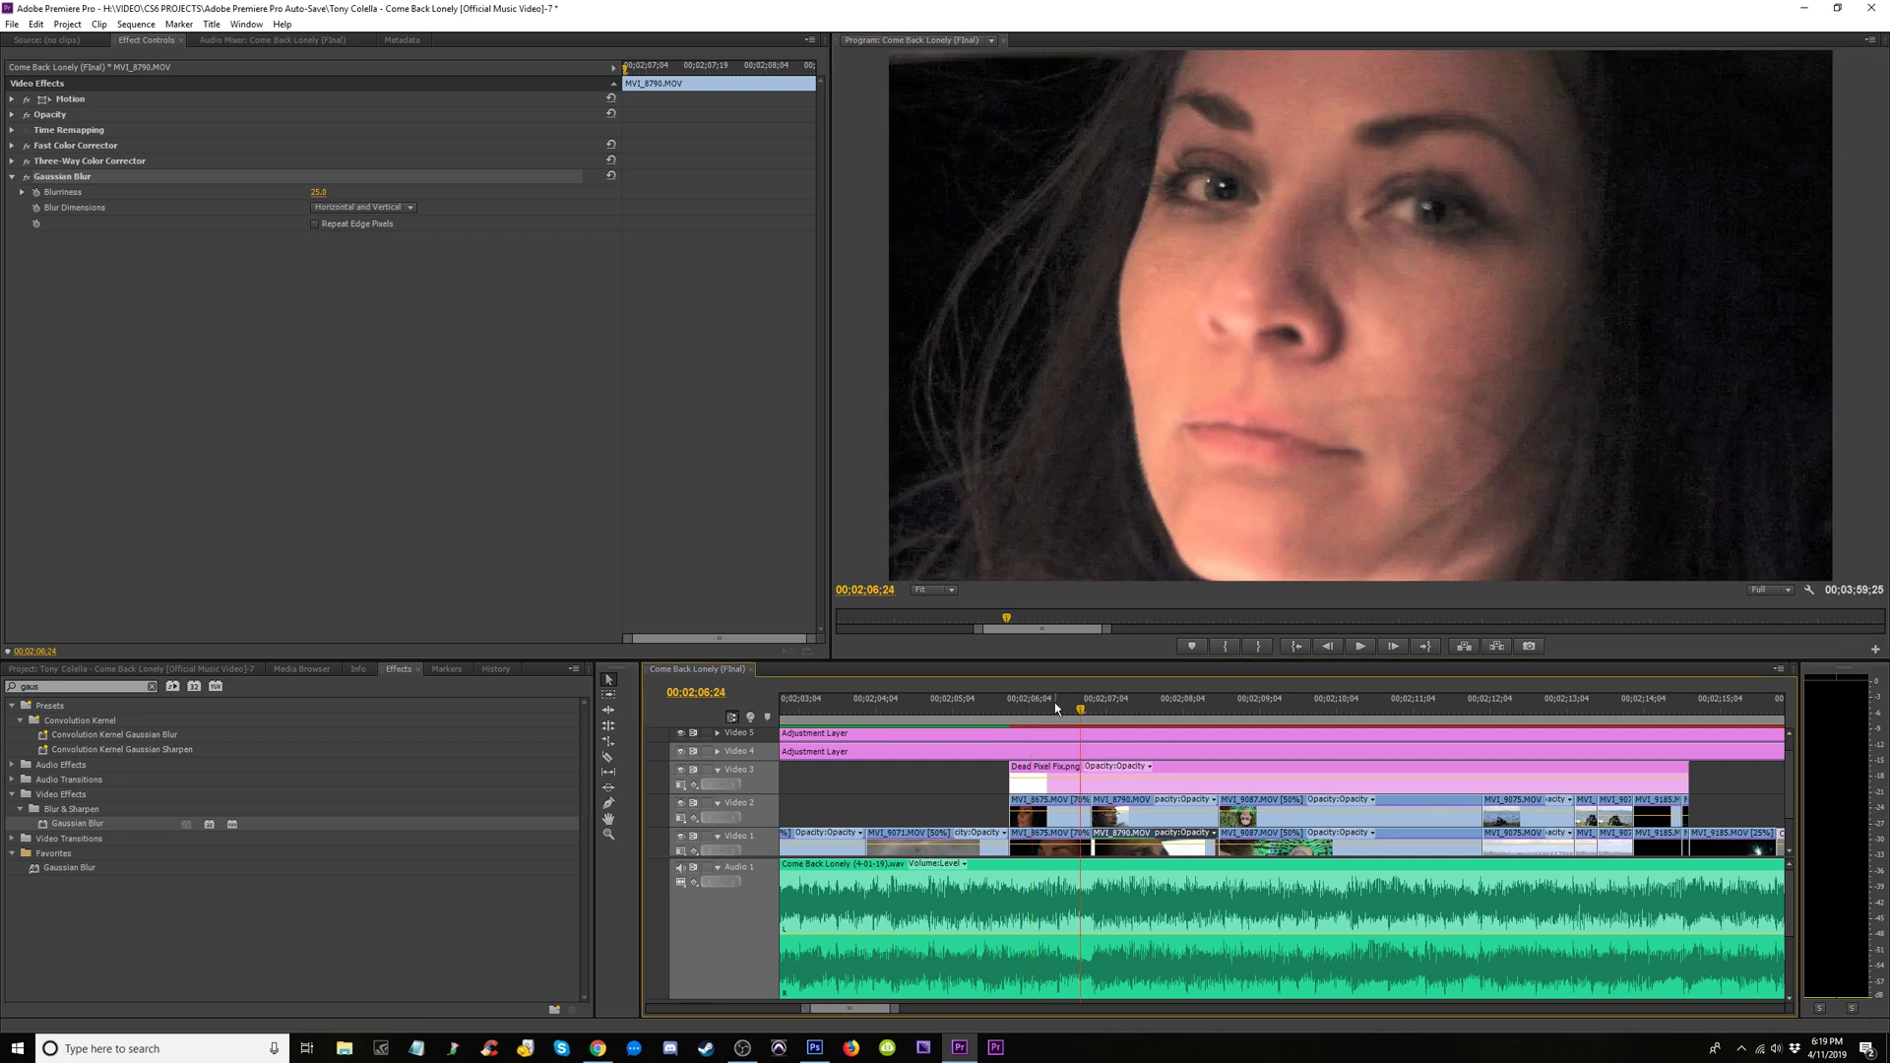
click(1057, 703)
click(1015, 710)
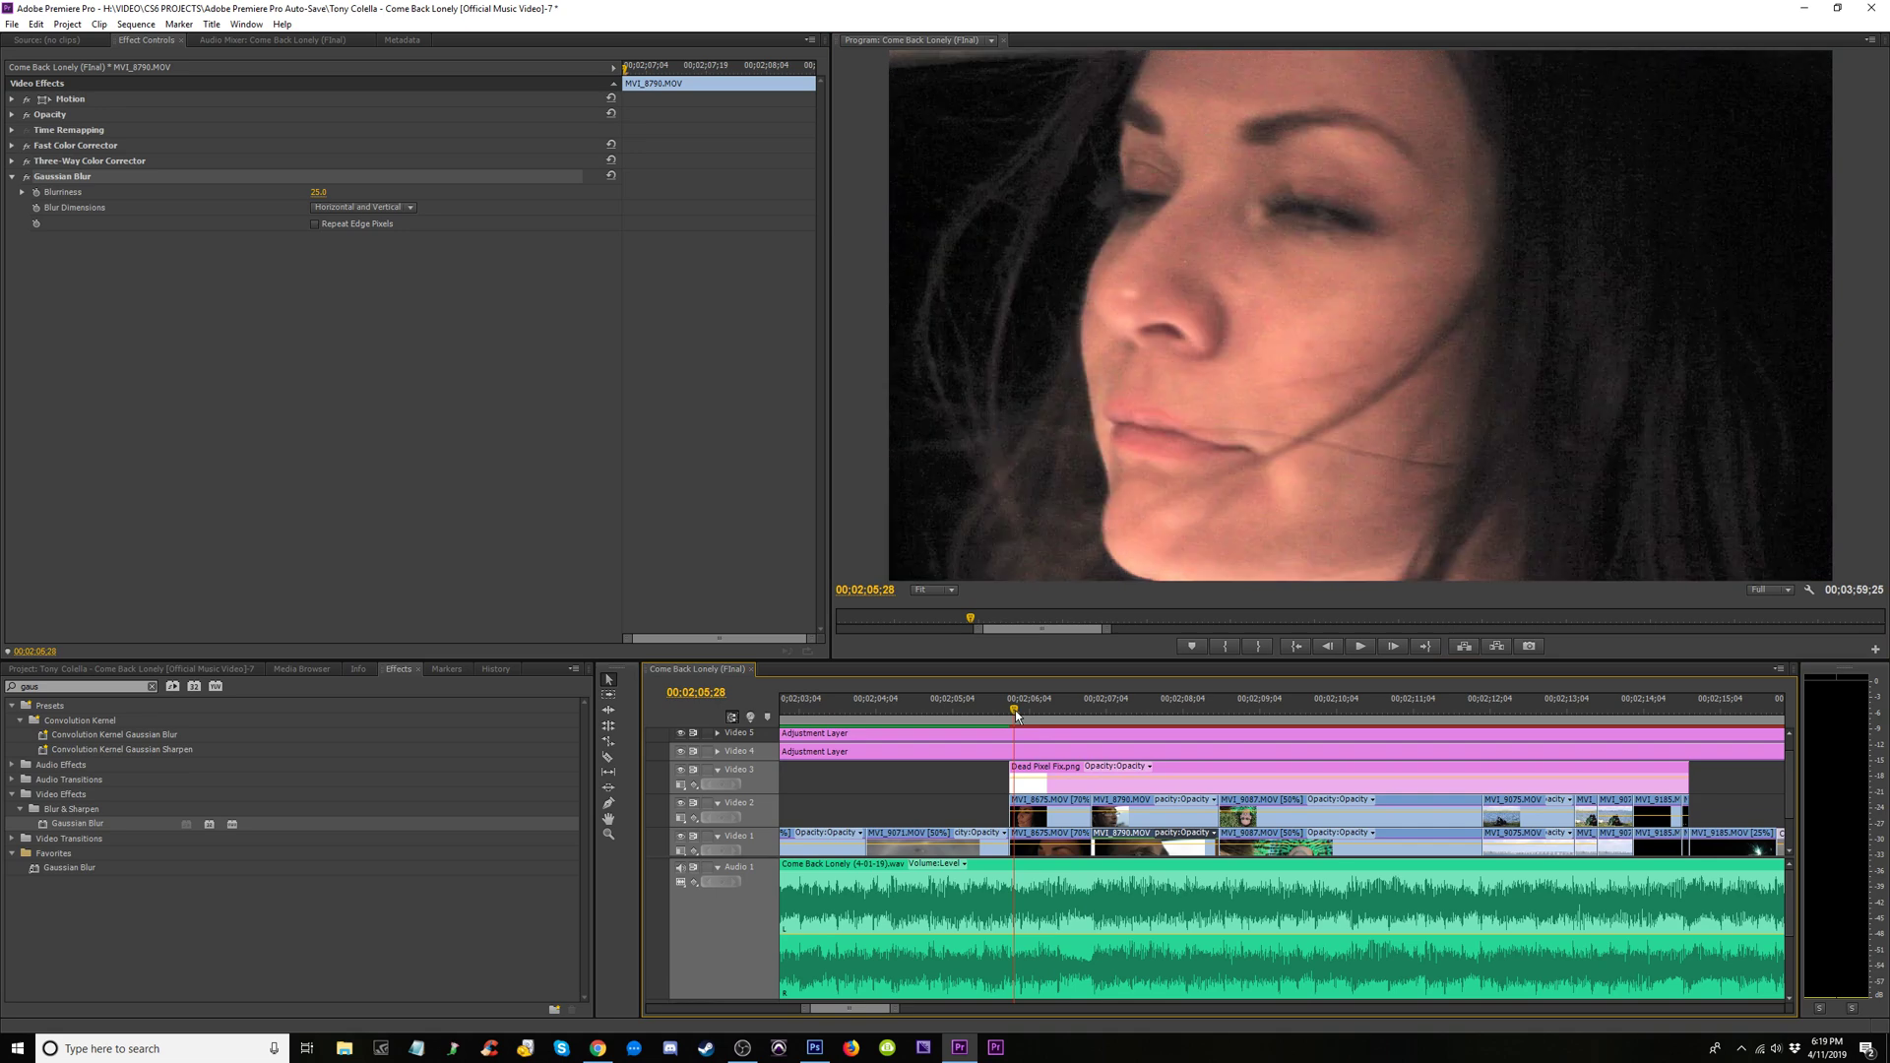
click(1140, 279)
key(ctrl+grave)
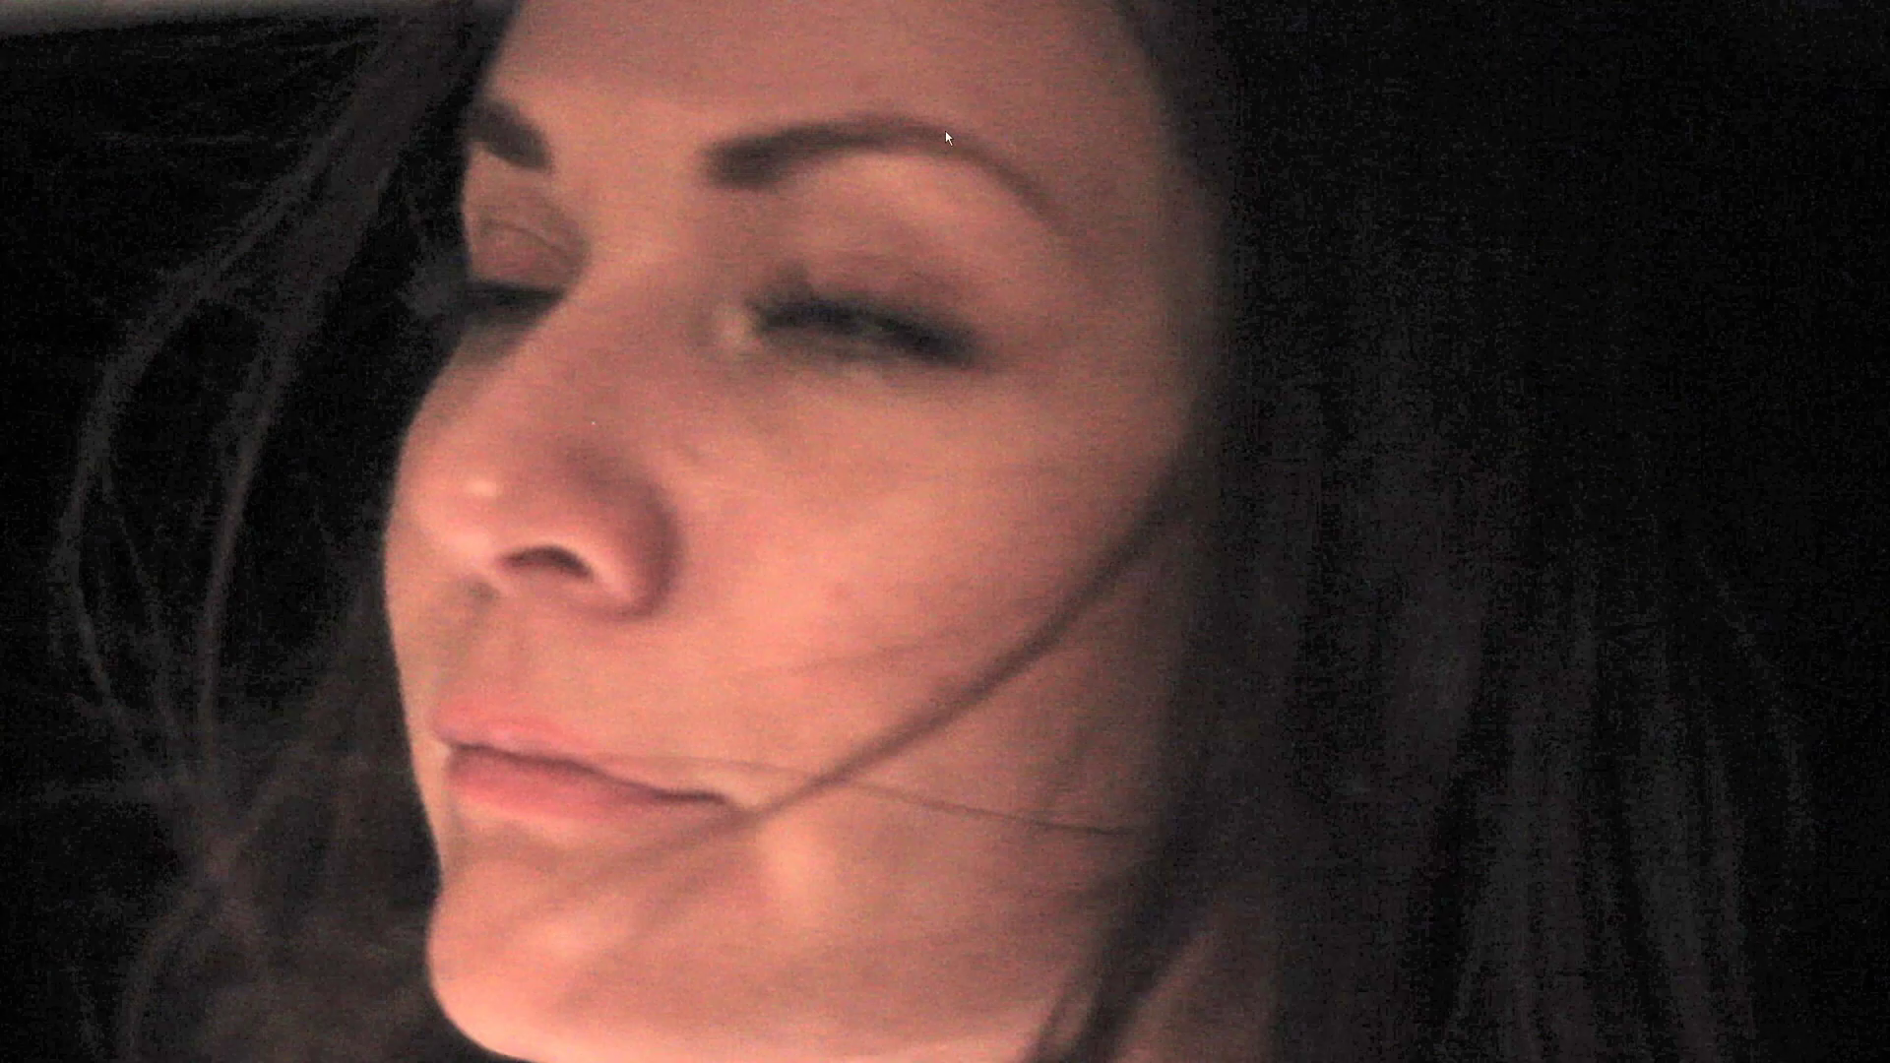
key(ctrl+grave)
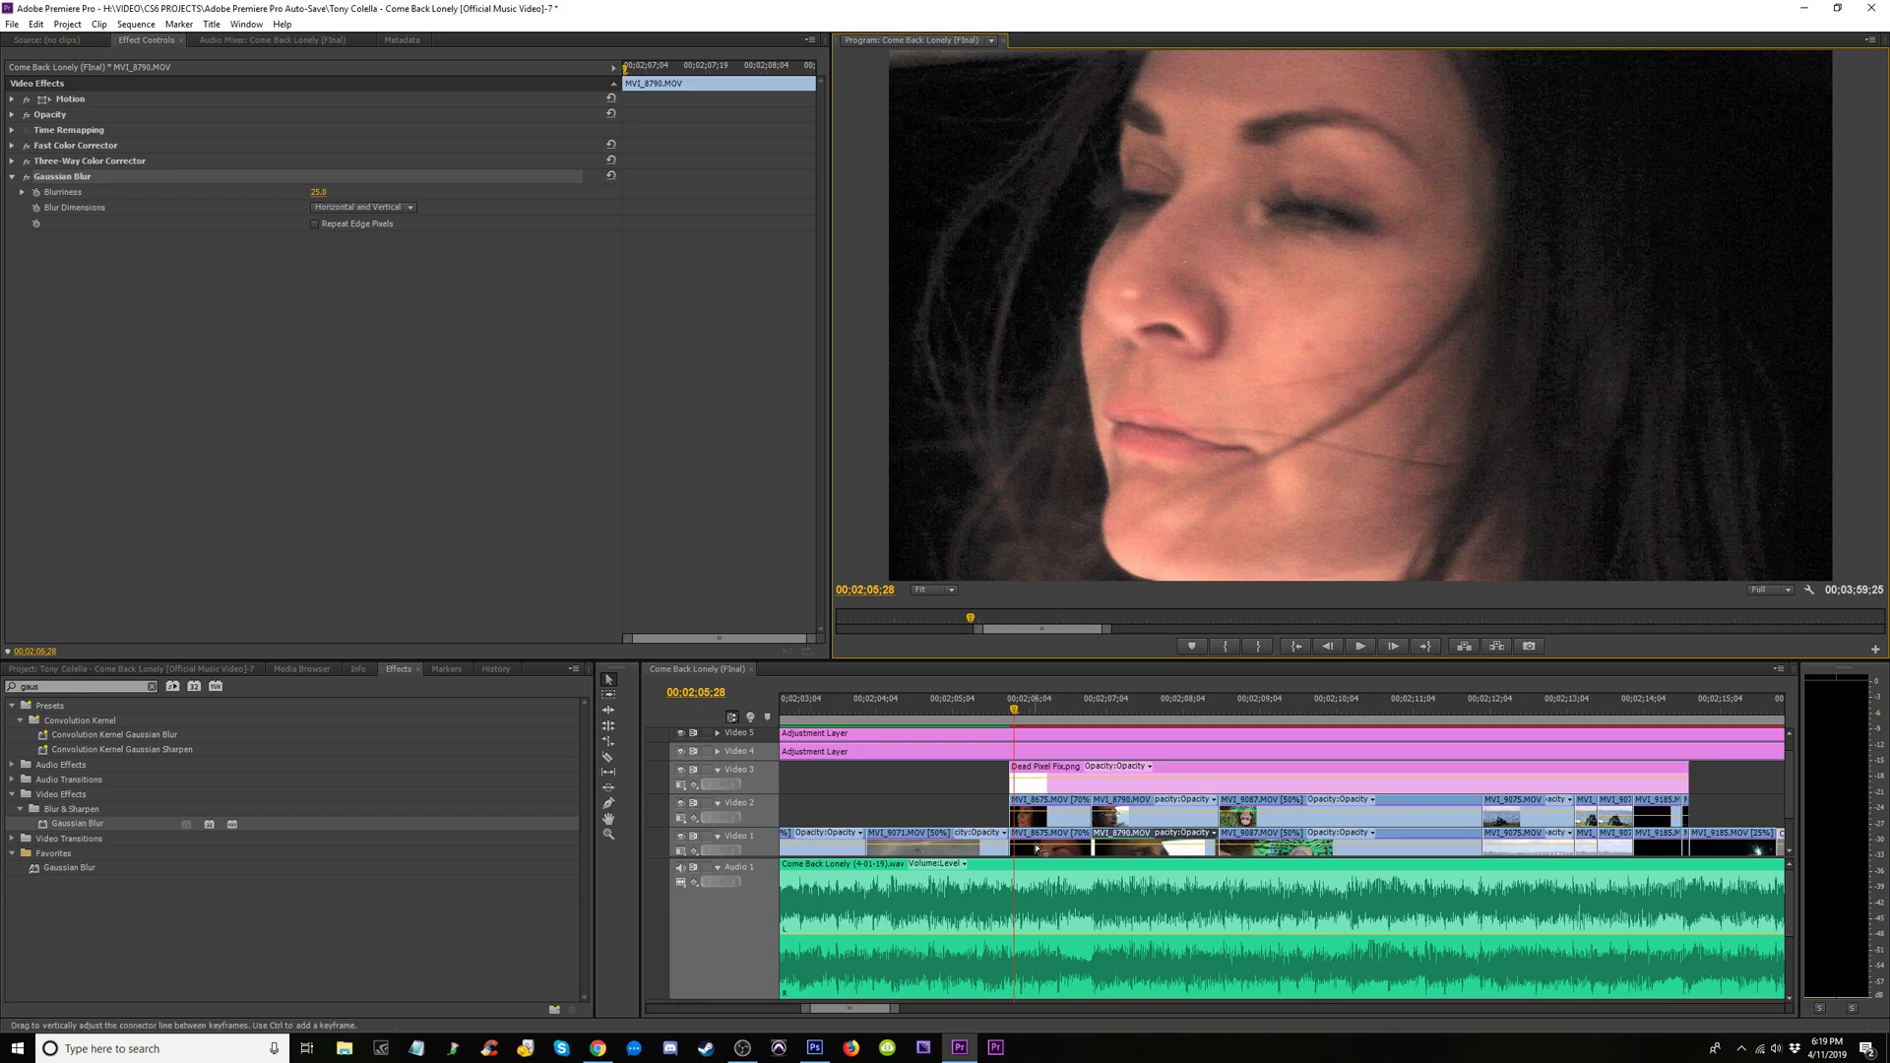
Paste the Gaussian Blur onto the original MVI_8675.MOV on Video 1 and check the frame full screen
right_click(72, 280)
click(108, 364)
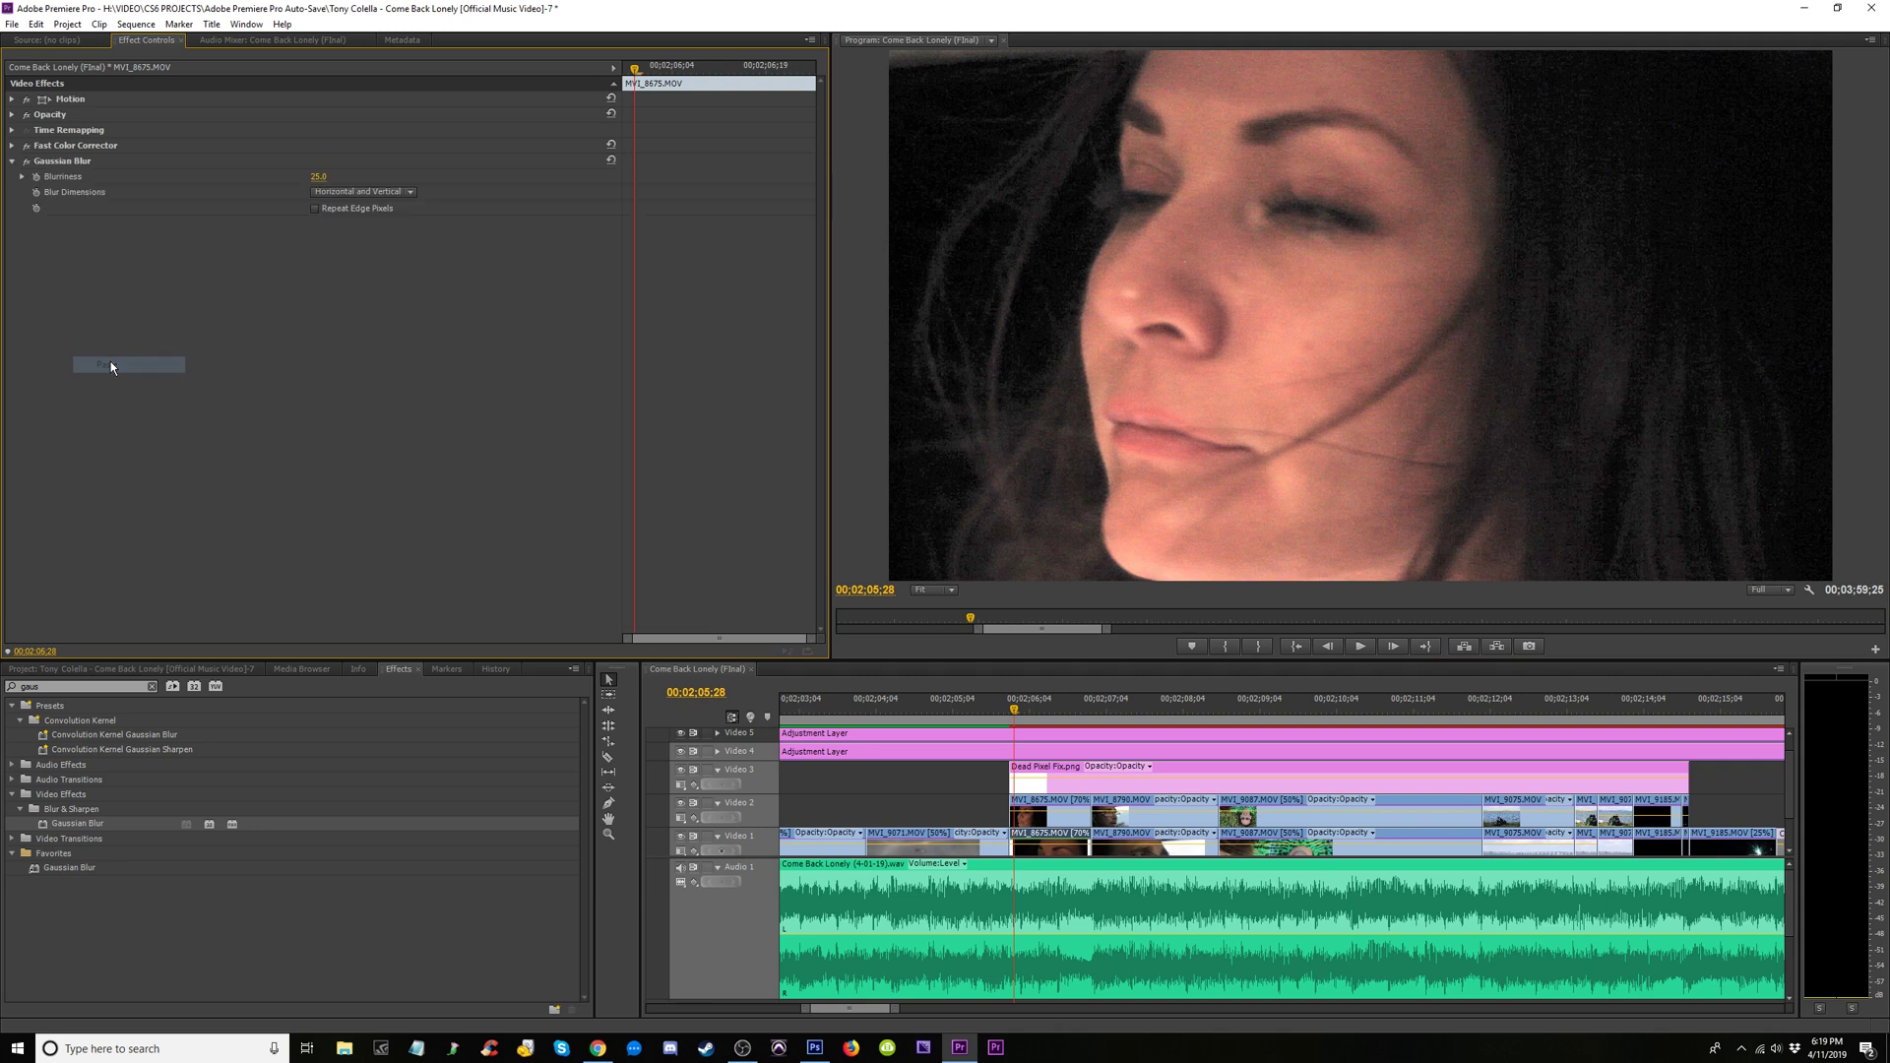
key(ctrl+grave)
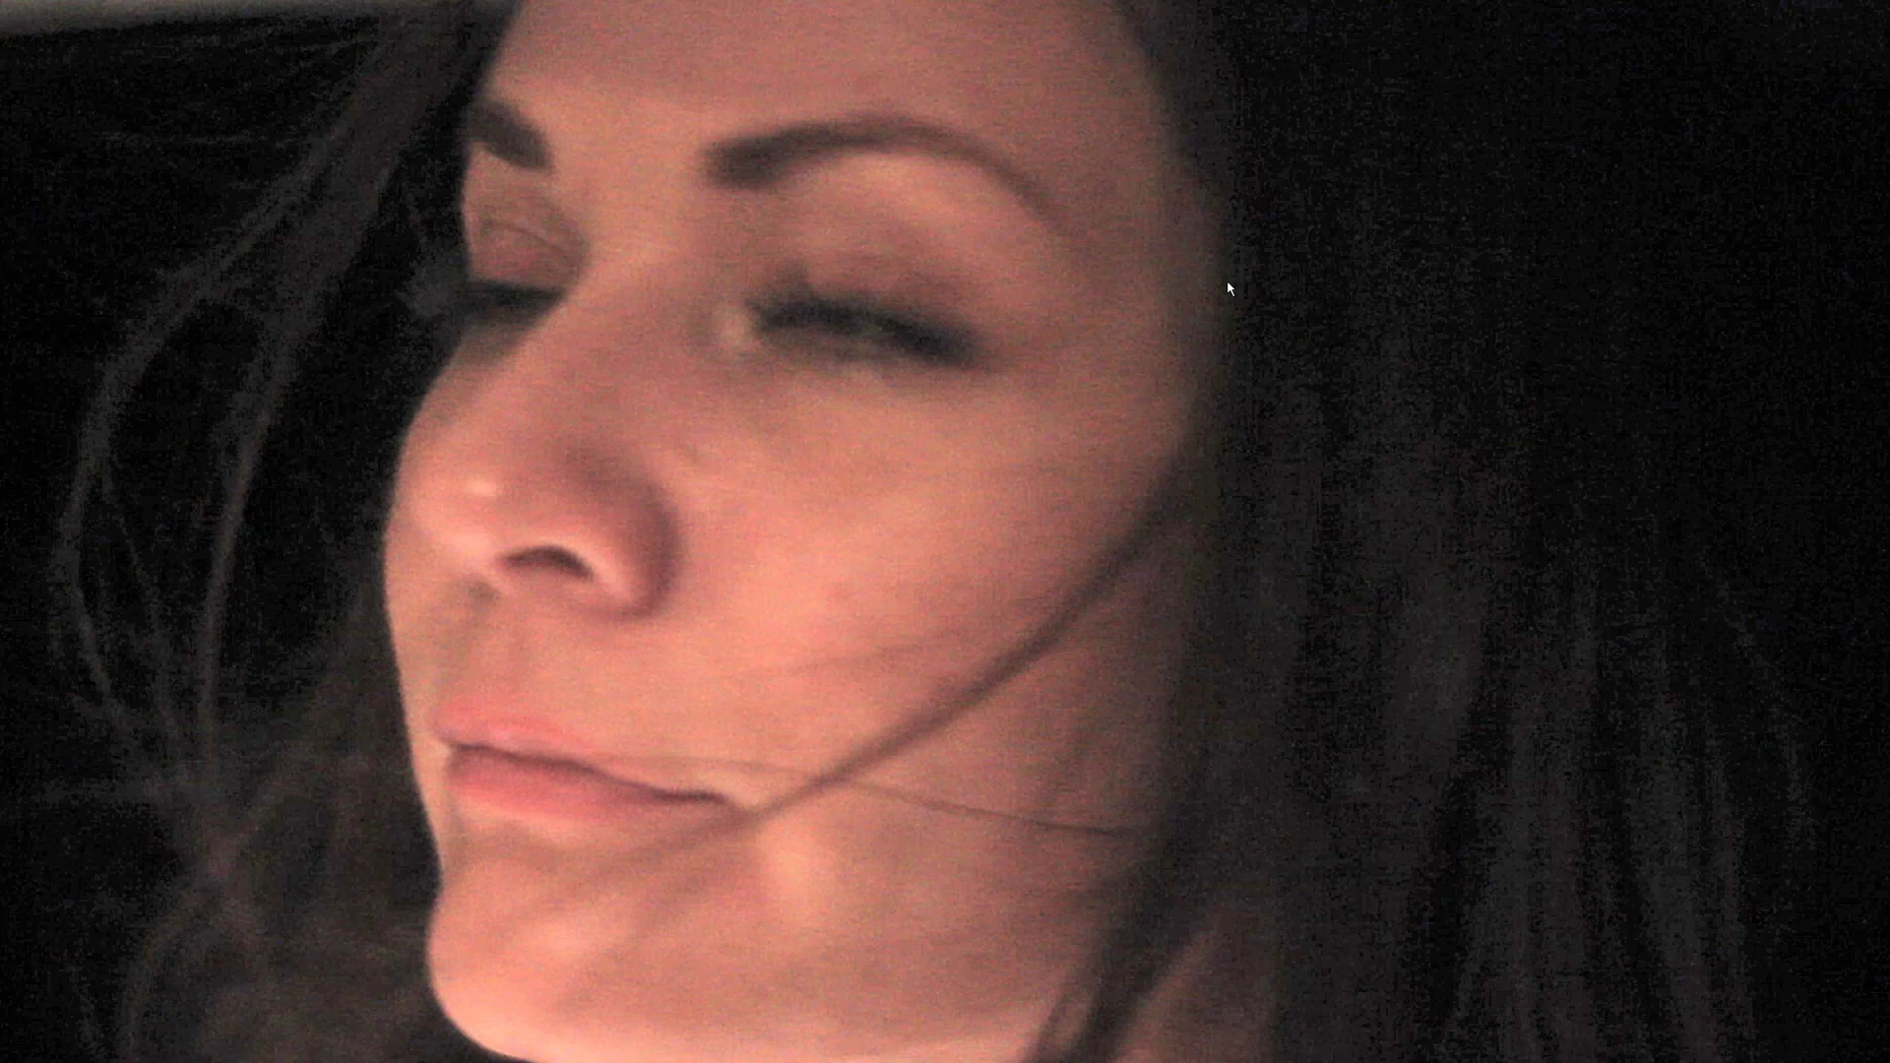
key(ctrl+grave)
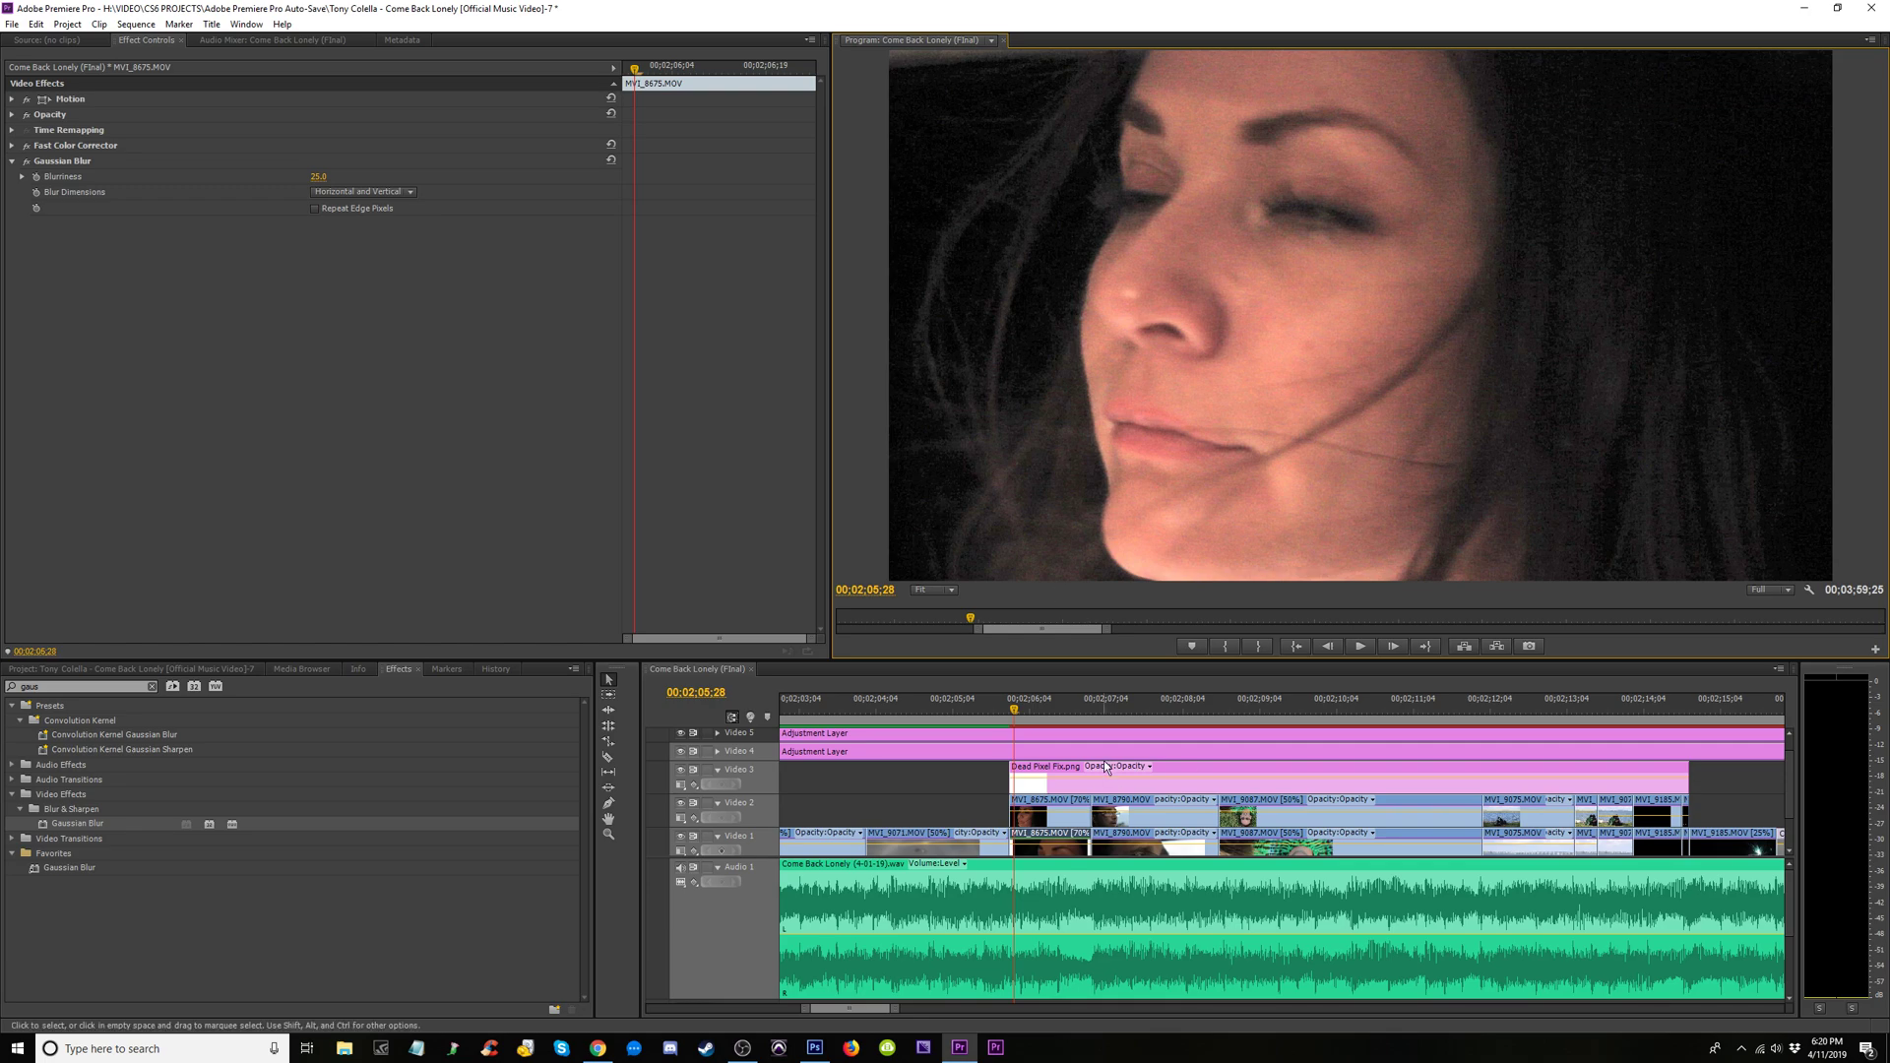
Survey the sequence around the Dead Pixel Fix.png matte for the remaining duplicated clips on Video 2
click(1138, 709)
key(minus)
key(minus)
key(minus)
key(minus)
key(minus)
key(minus)
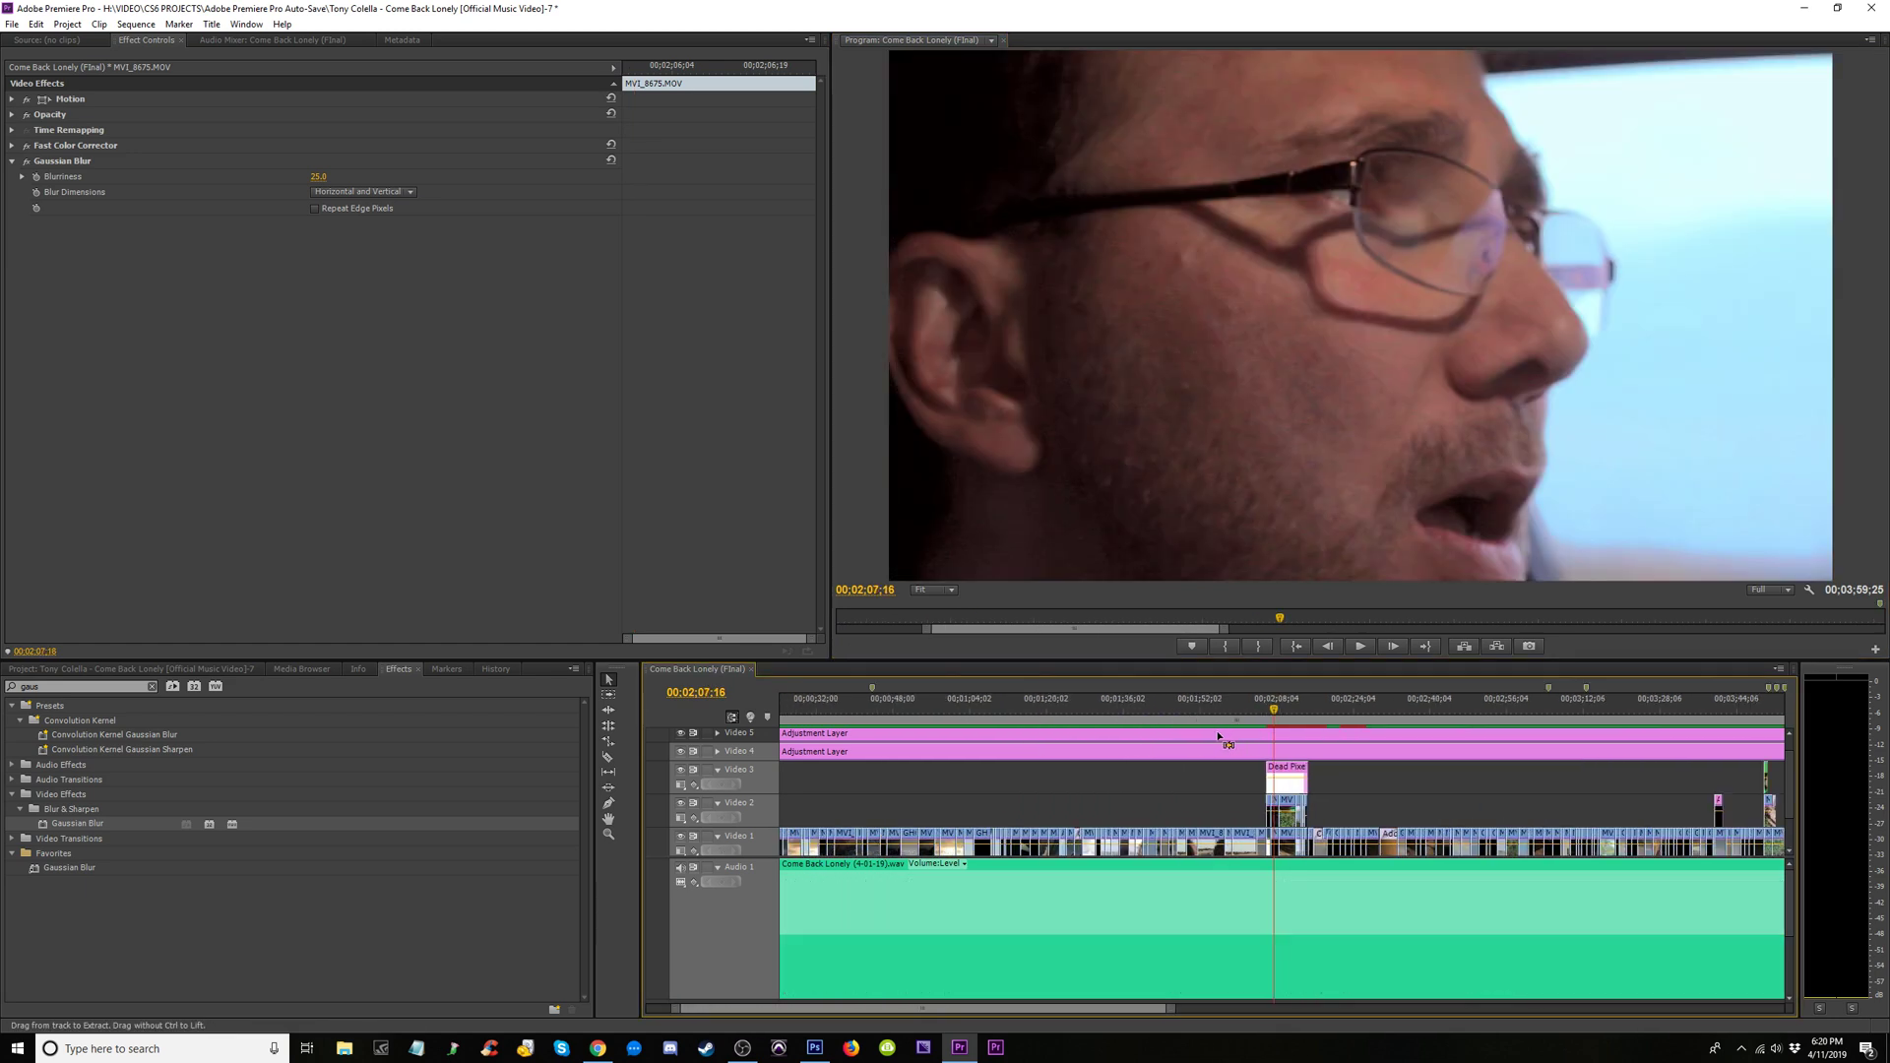
key(equal)
key(equal)
key(equal)
key(equal)
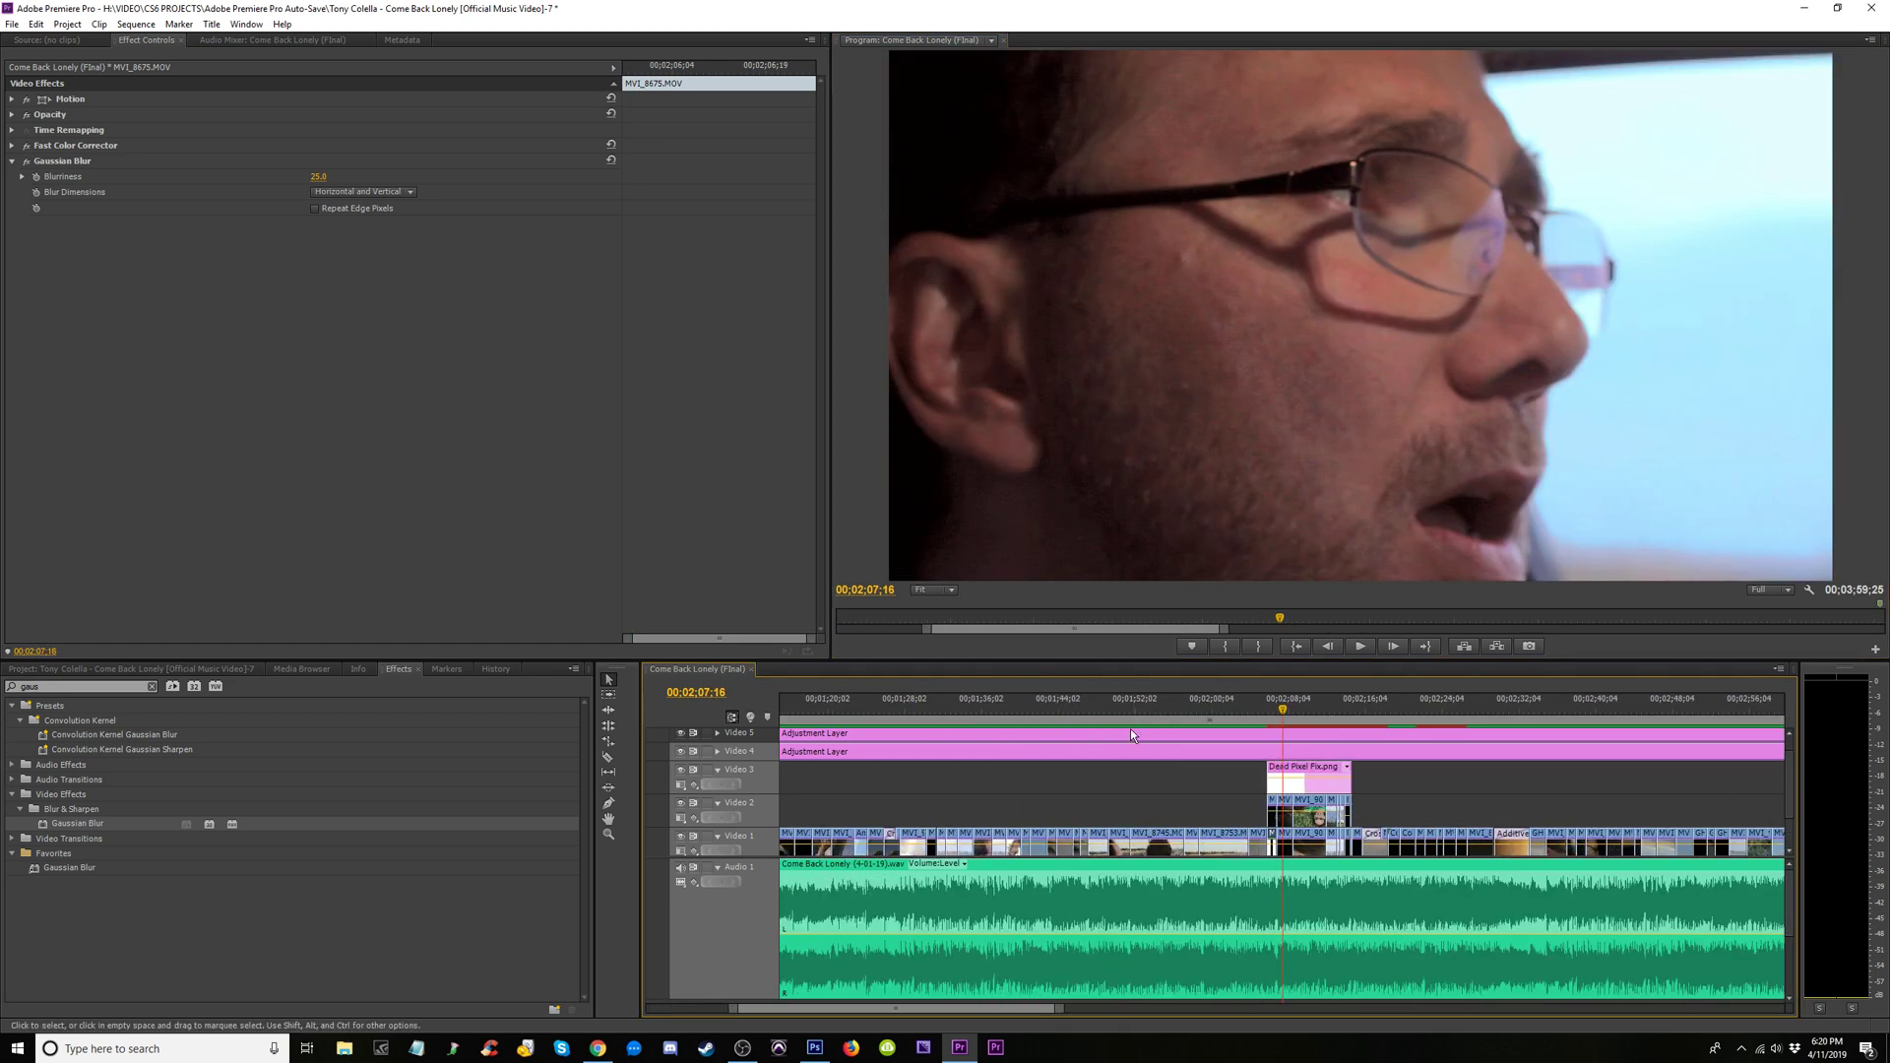
key(equal)
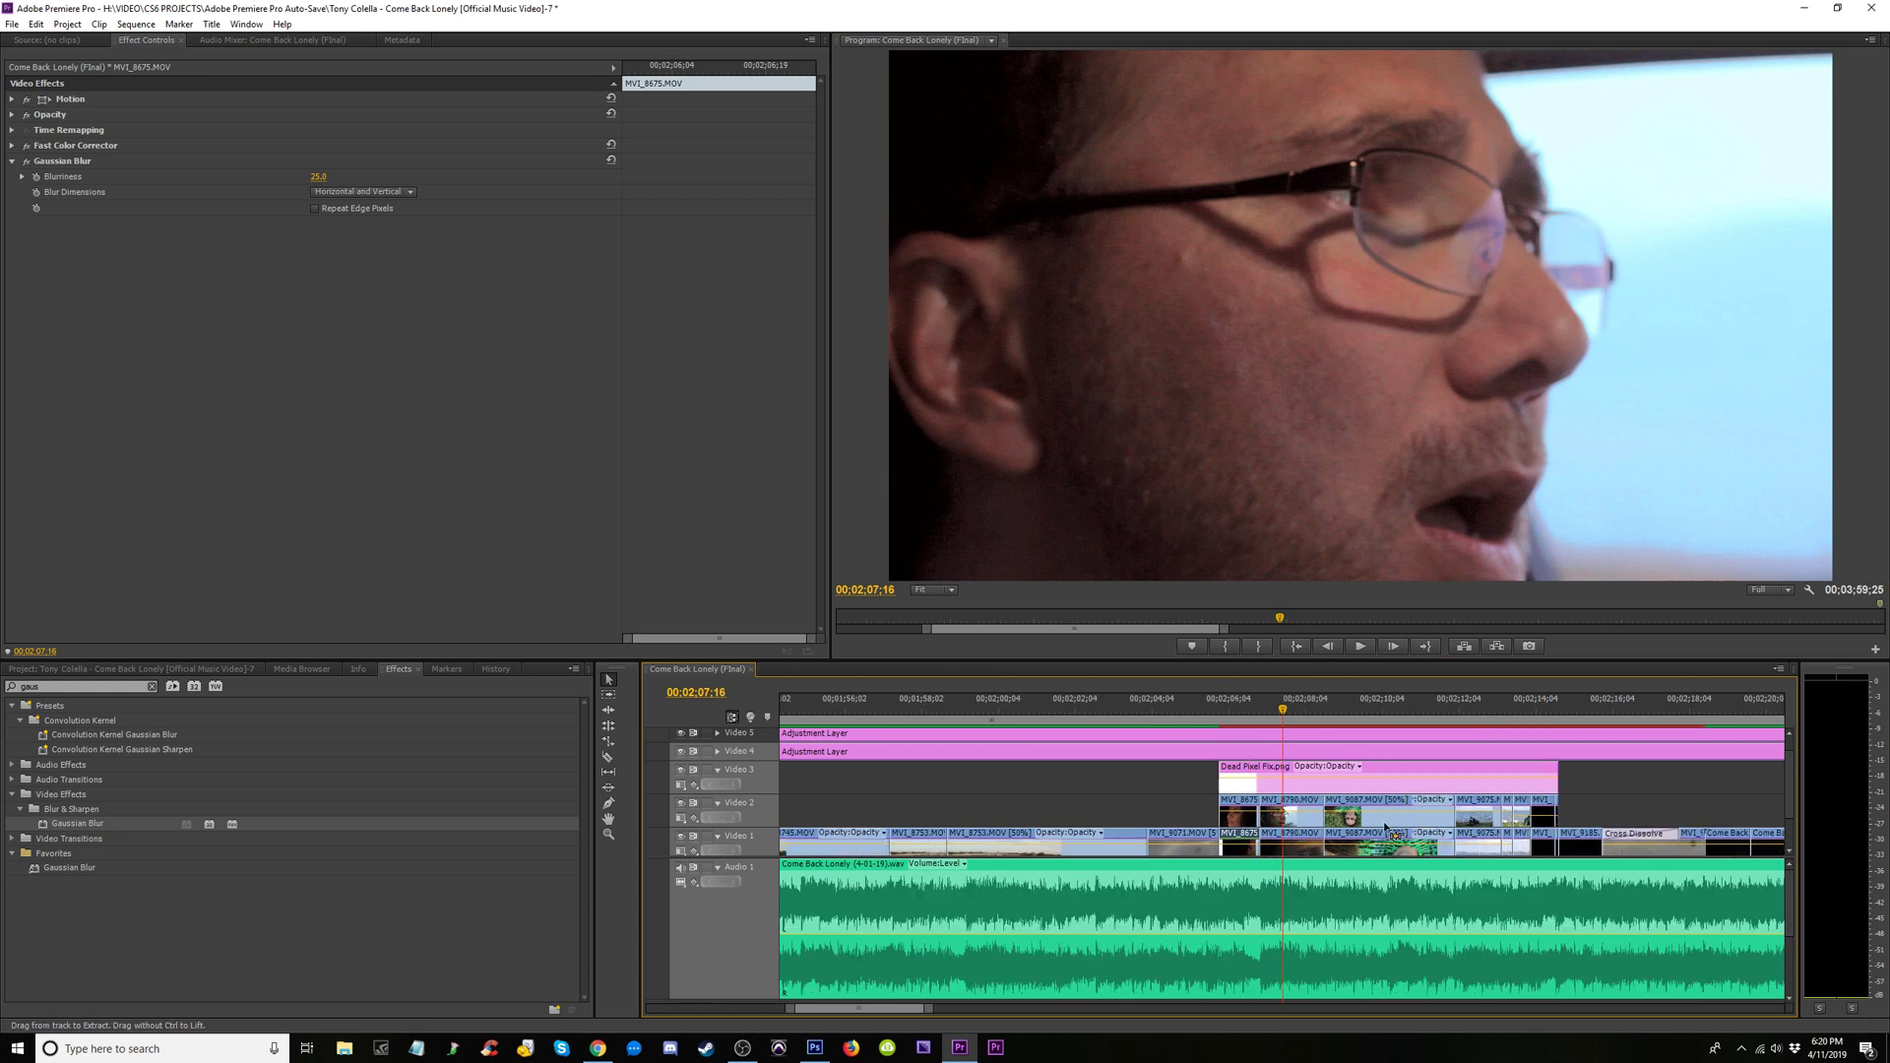
Copy the Track Matte Key from MVI_9087.MOV on Video 2 and paste it onto the MVI_9075.MOV copy on Video 2
click(1426, 808)
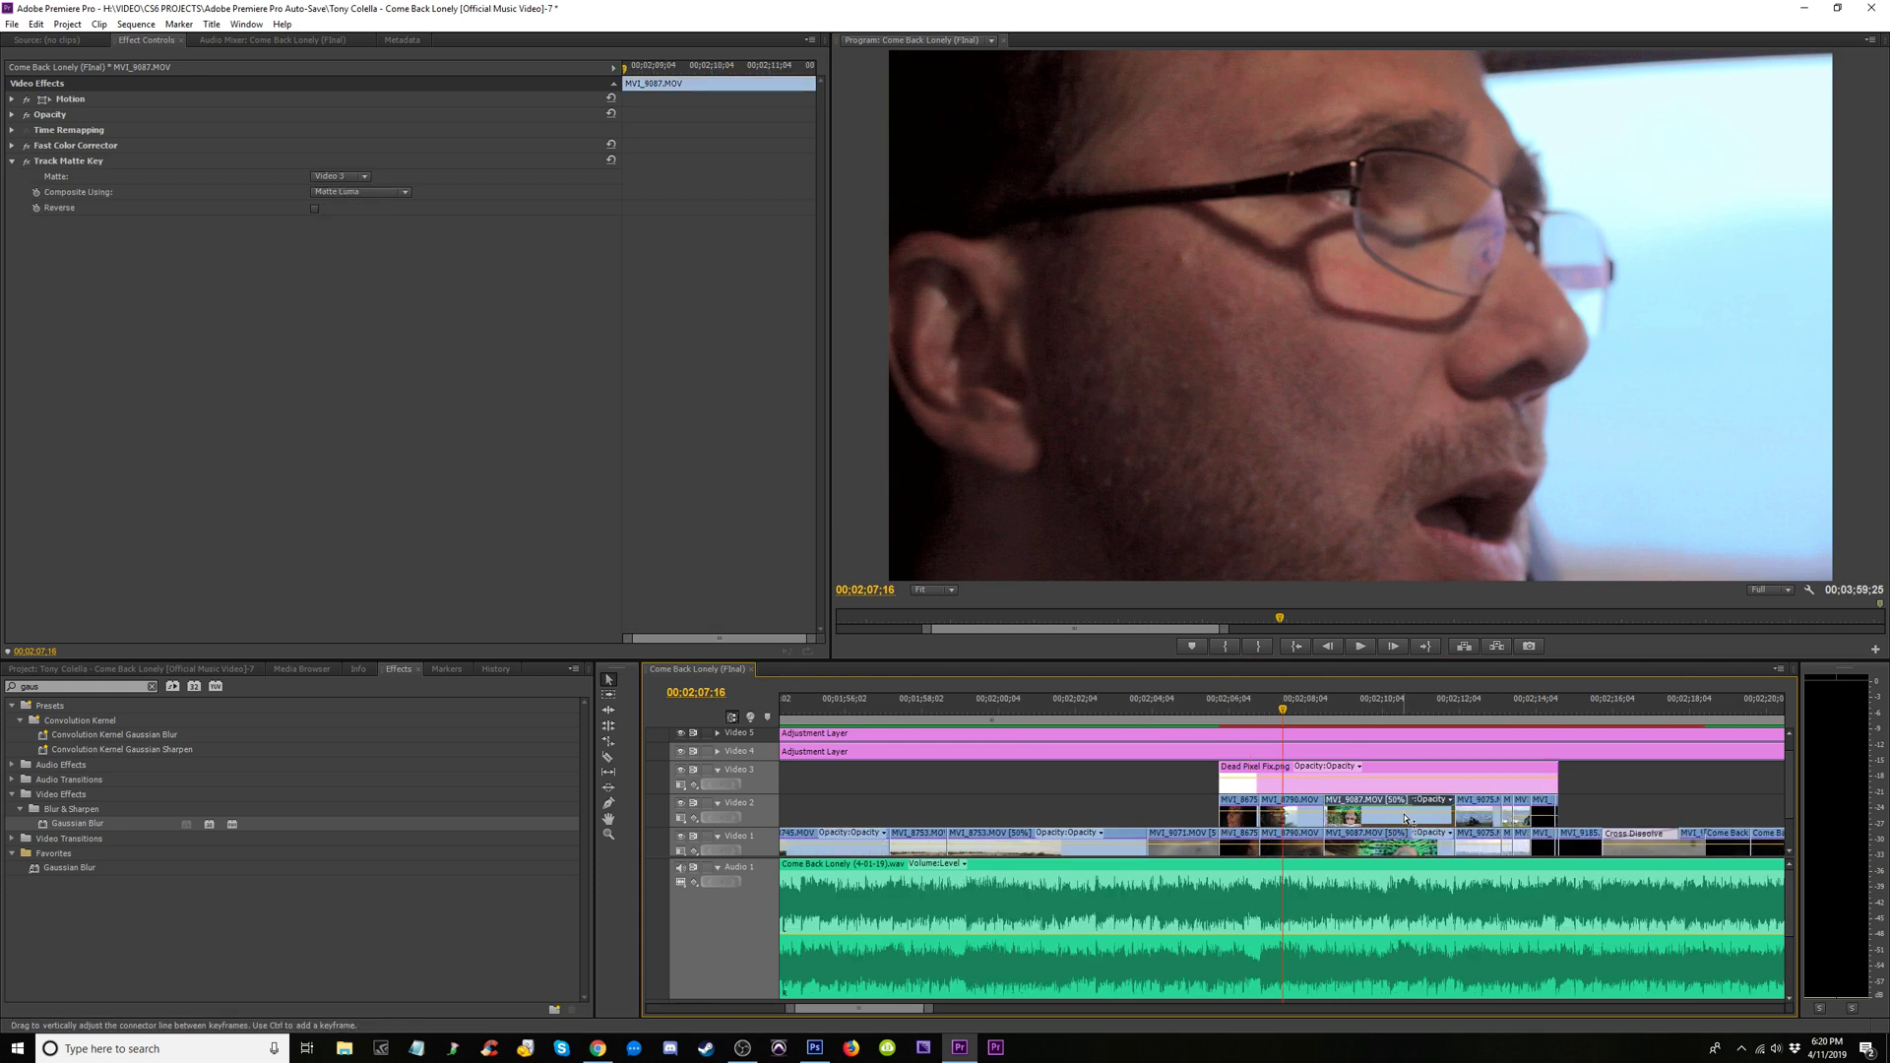
mouse_move(1476, 710)
mouse_down()
mouse_move(1521, 711)
mouse_move(1476, 709)
mouse_up()
key(equal)
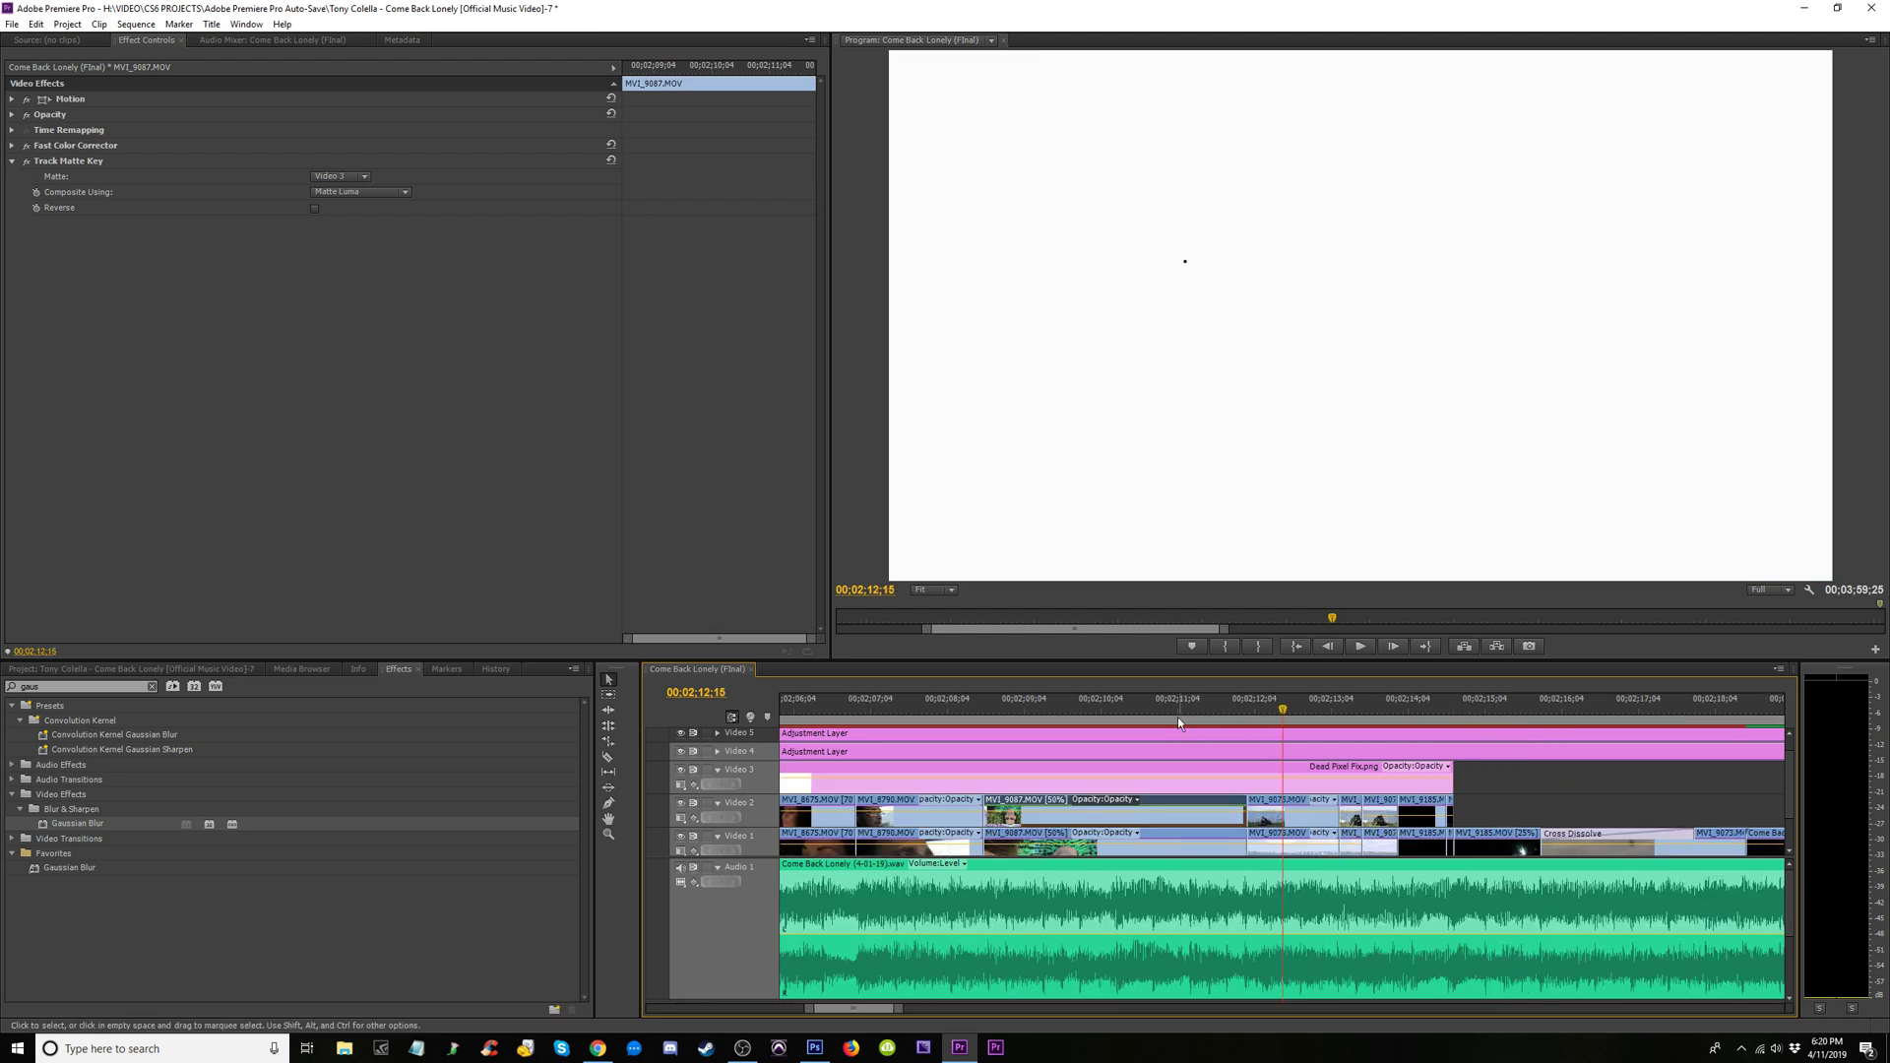
drag(1177, 712, 970, 715)
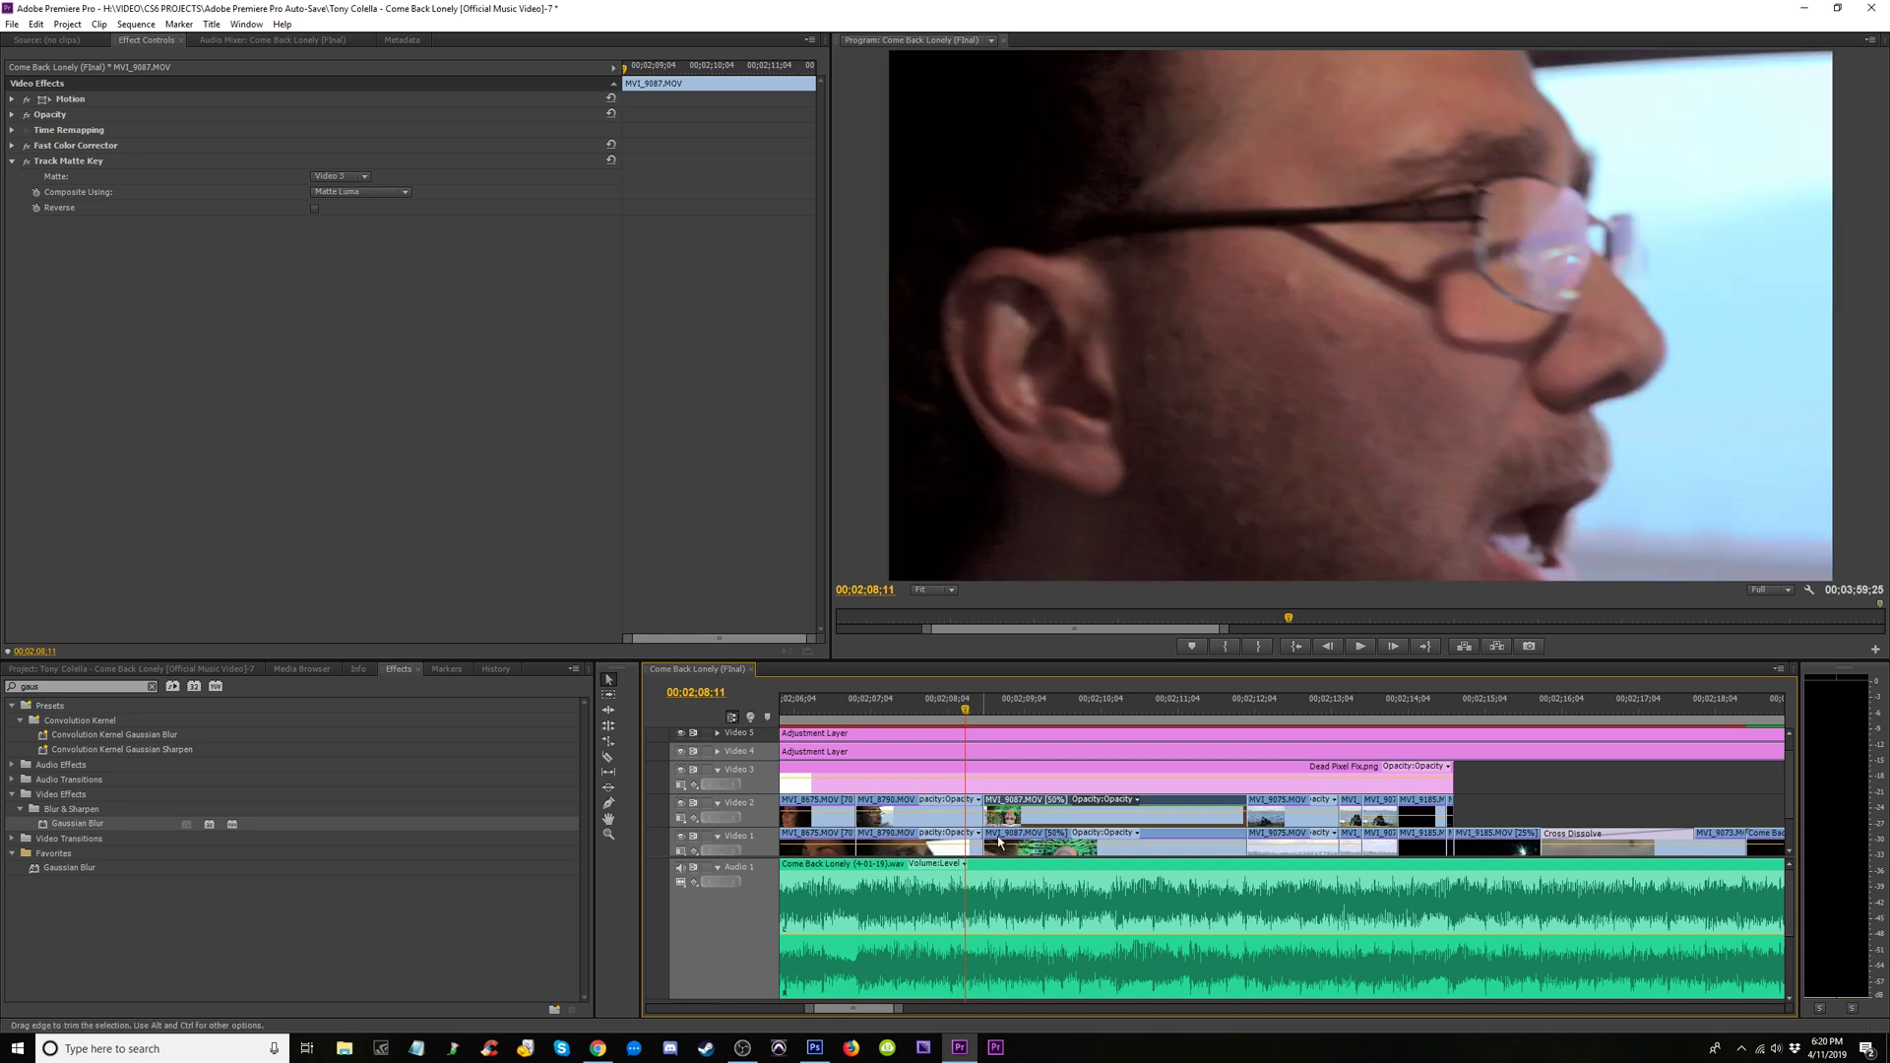
click(1041, 712)
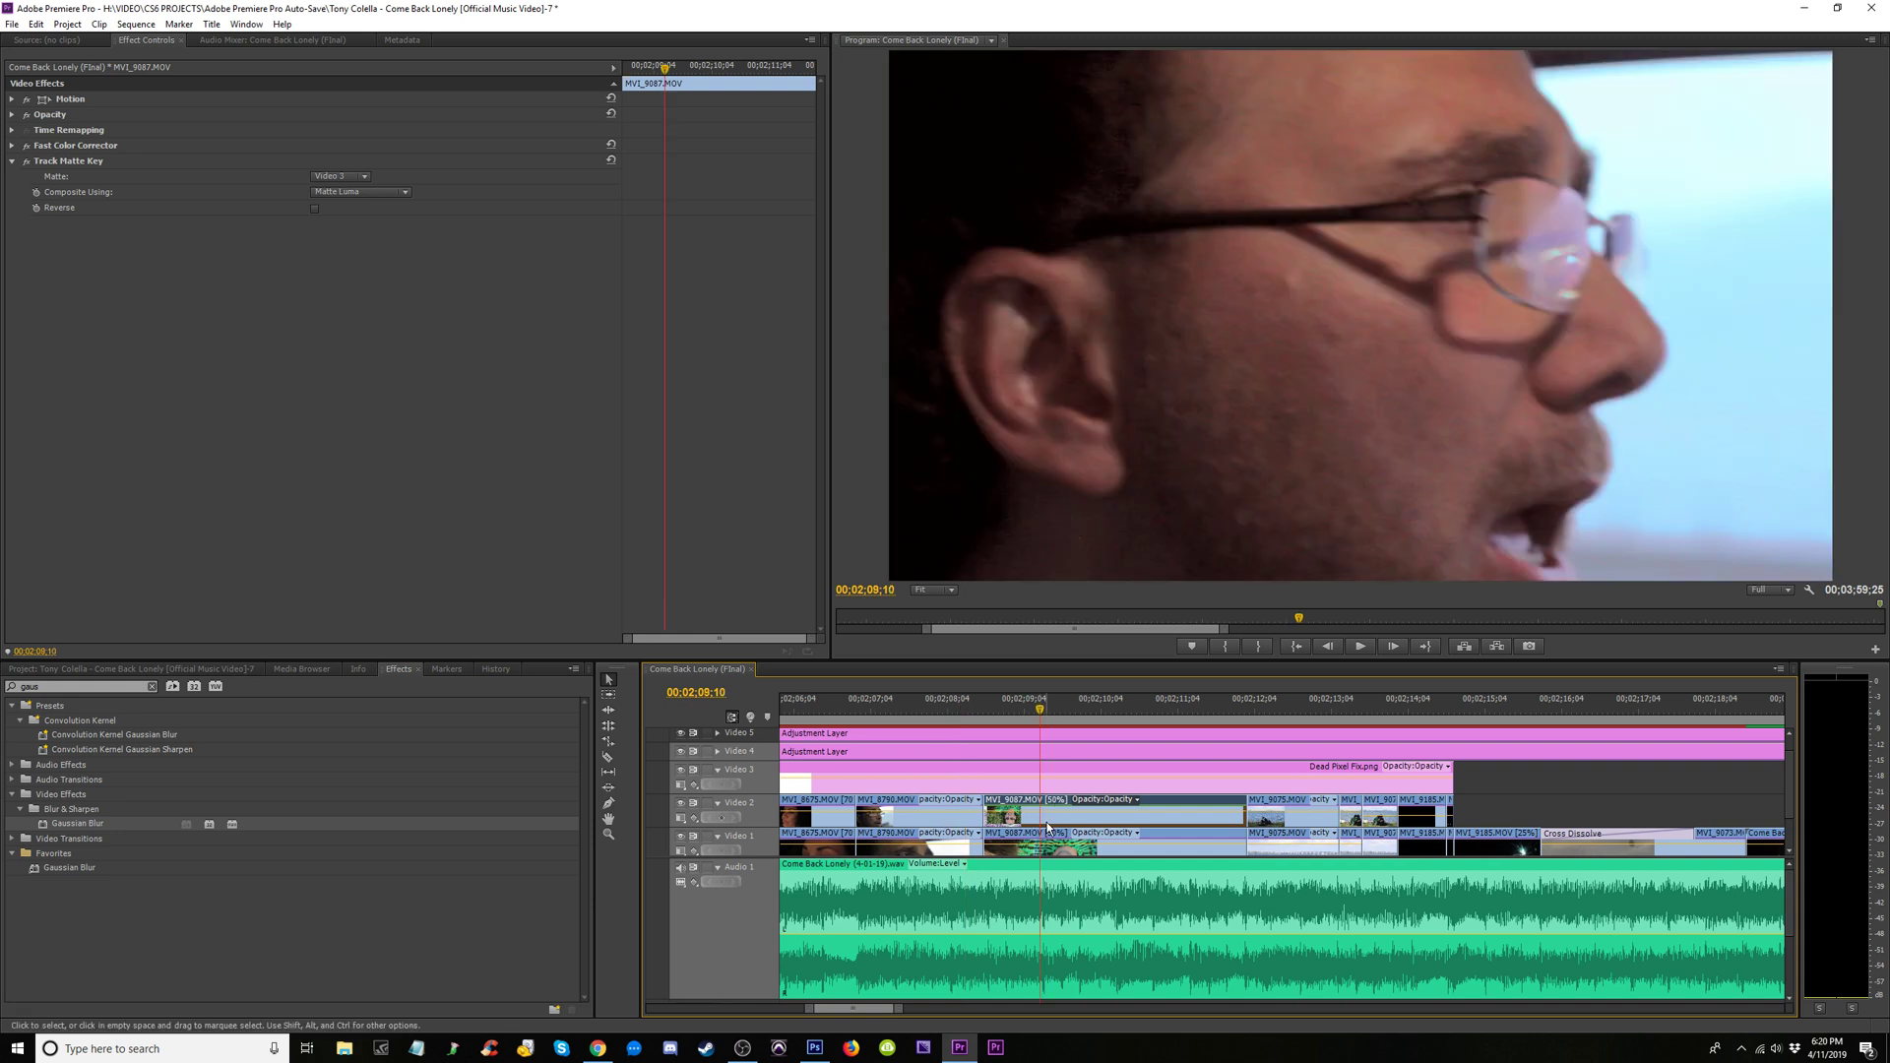
click(100, 165)
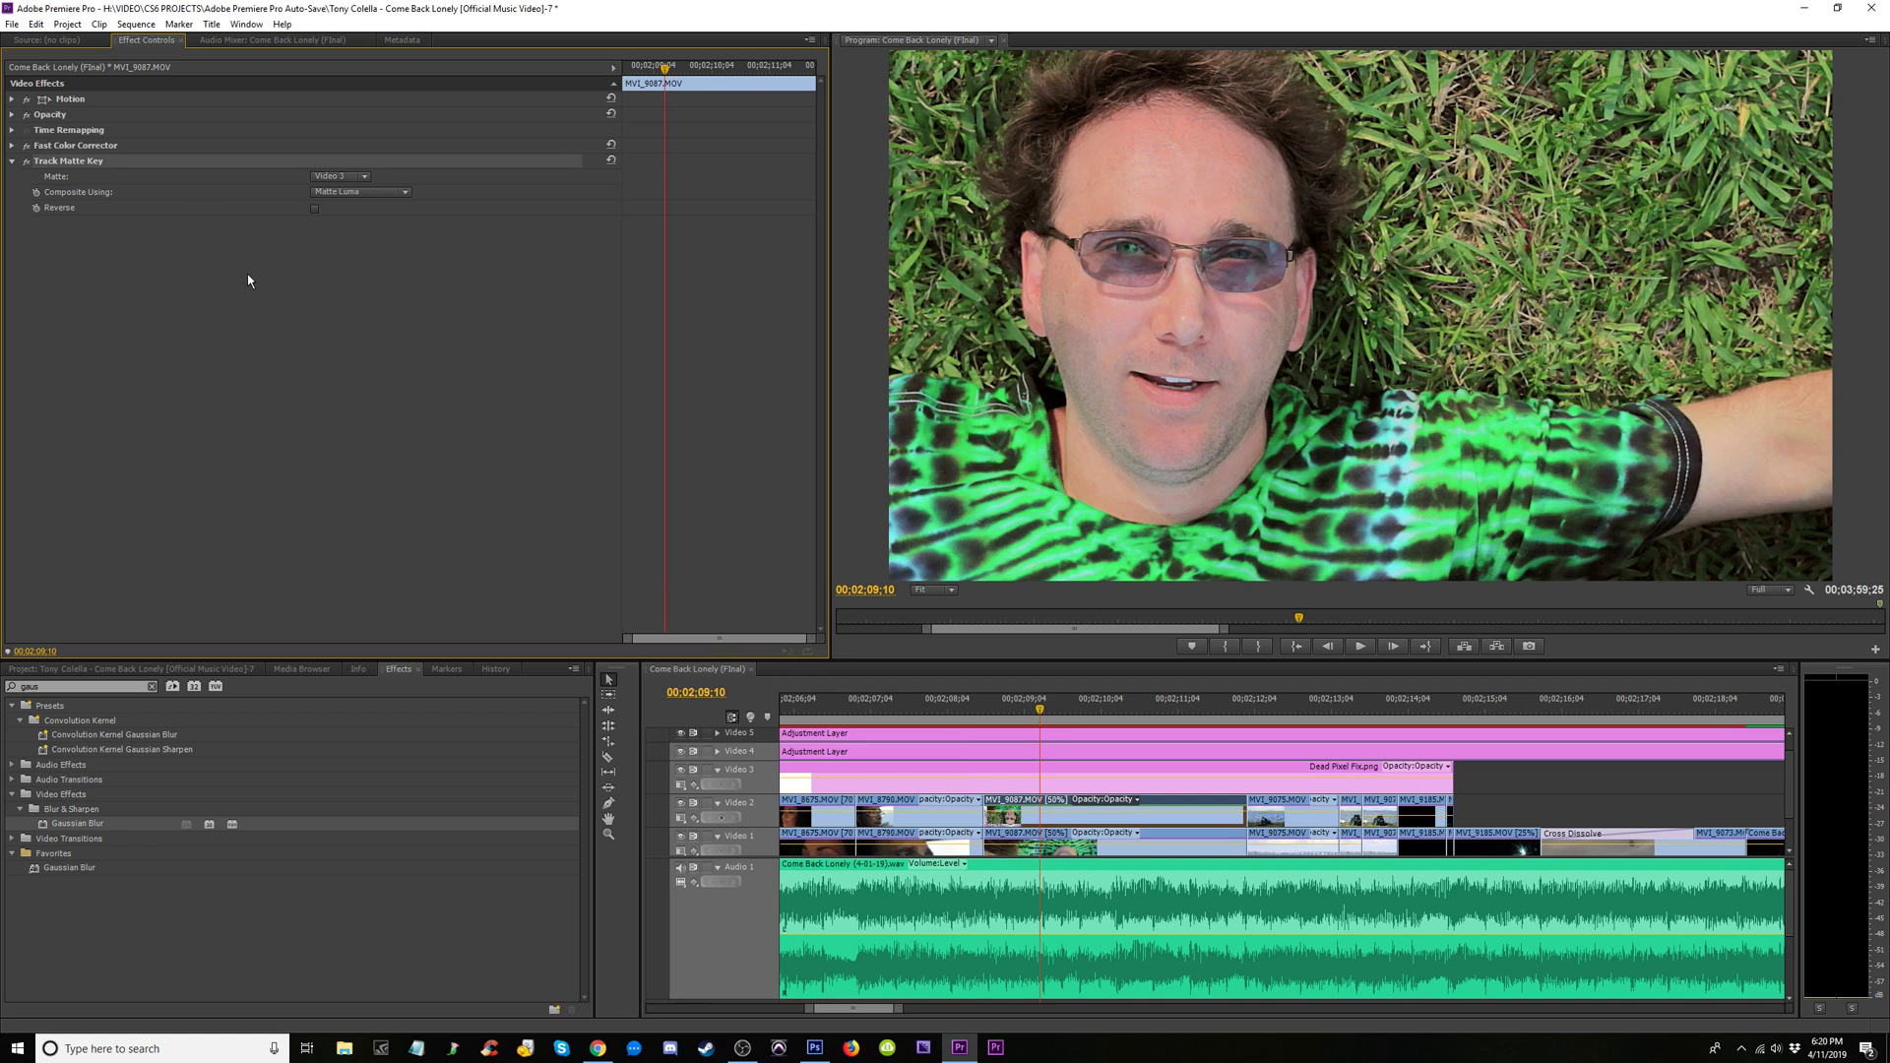
click(1292, 707)
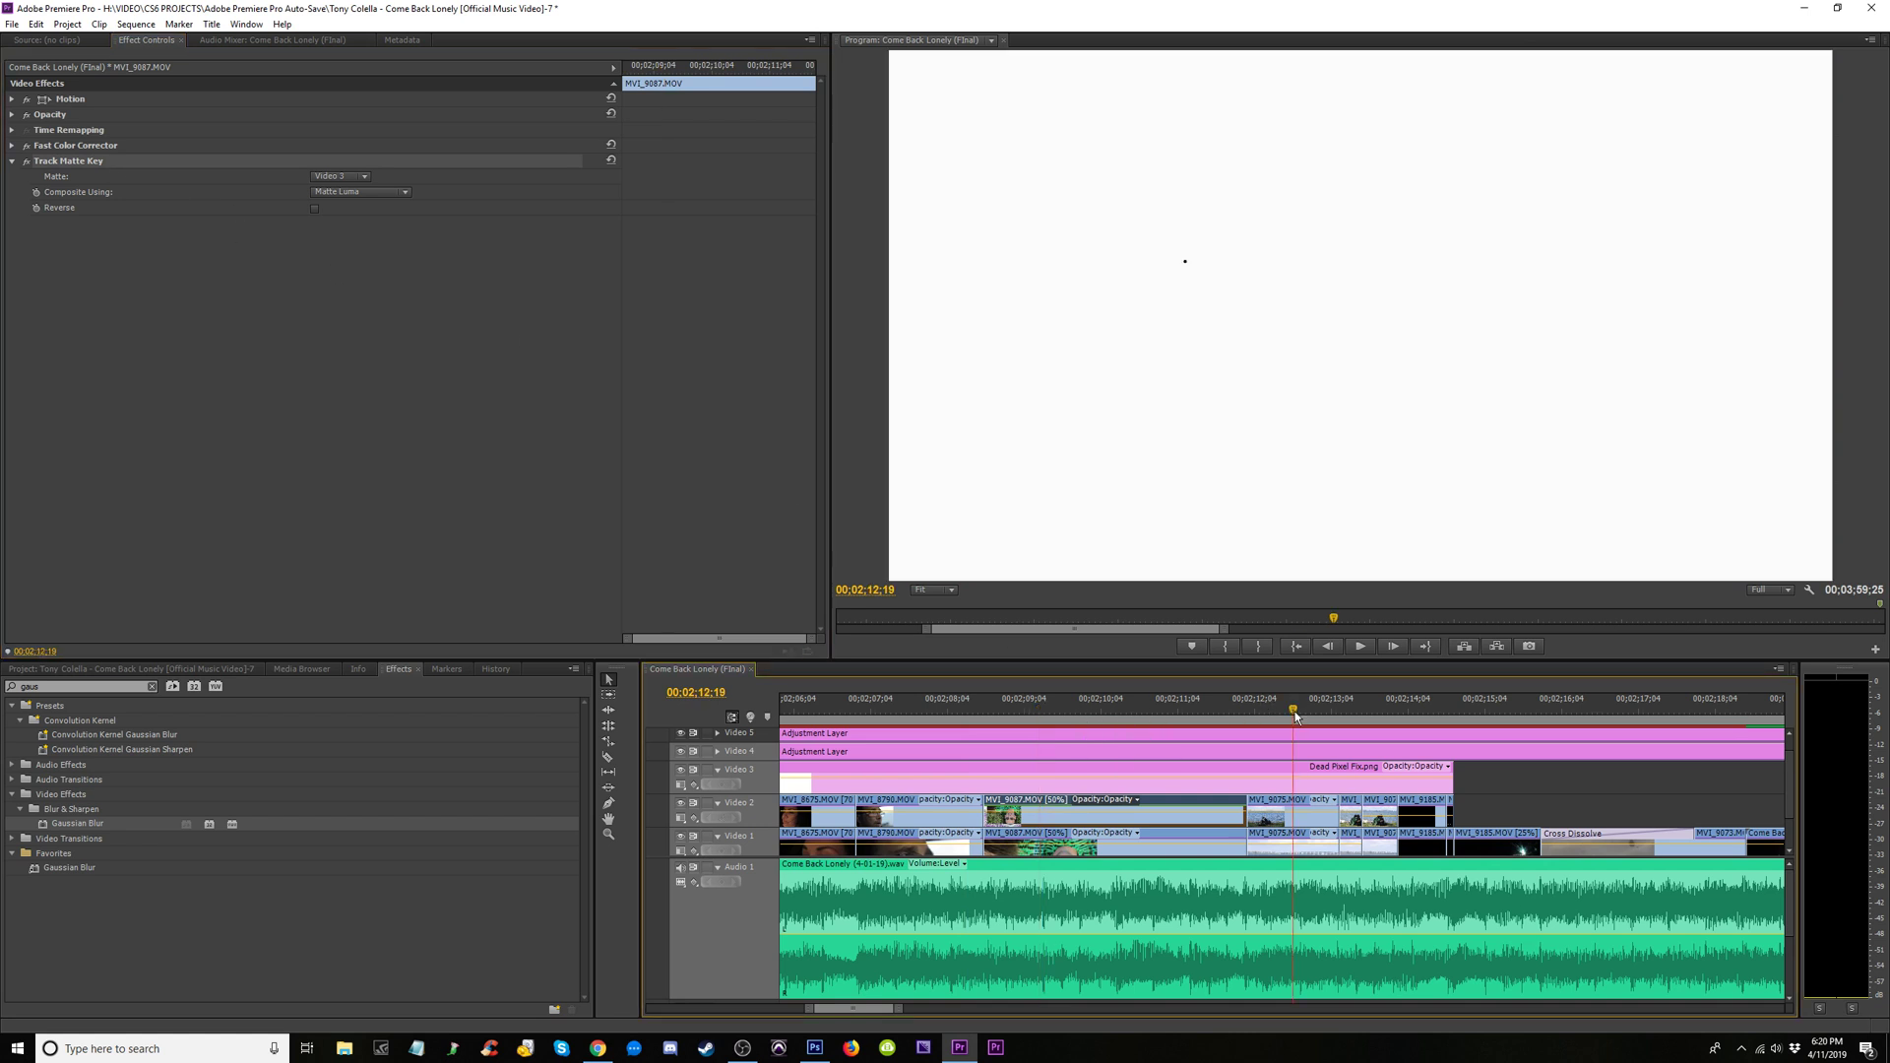
click(1309, 822)
click(12, 285)
right_click(132, 350)
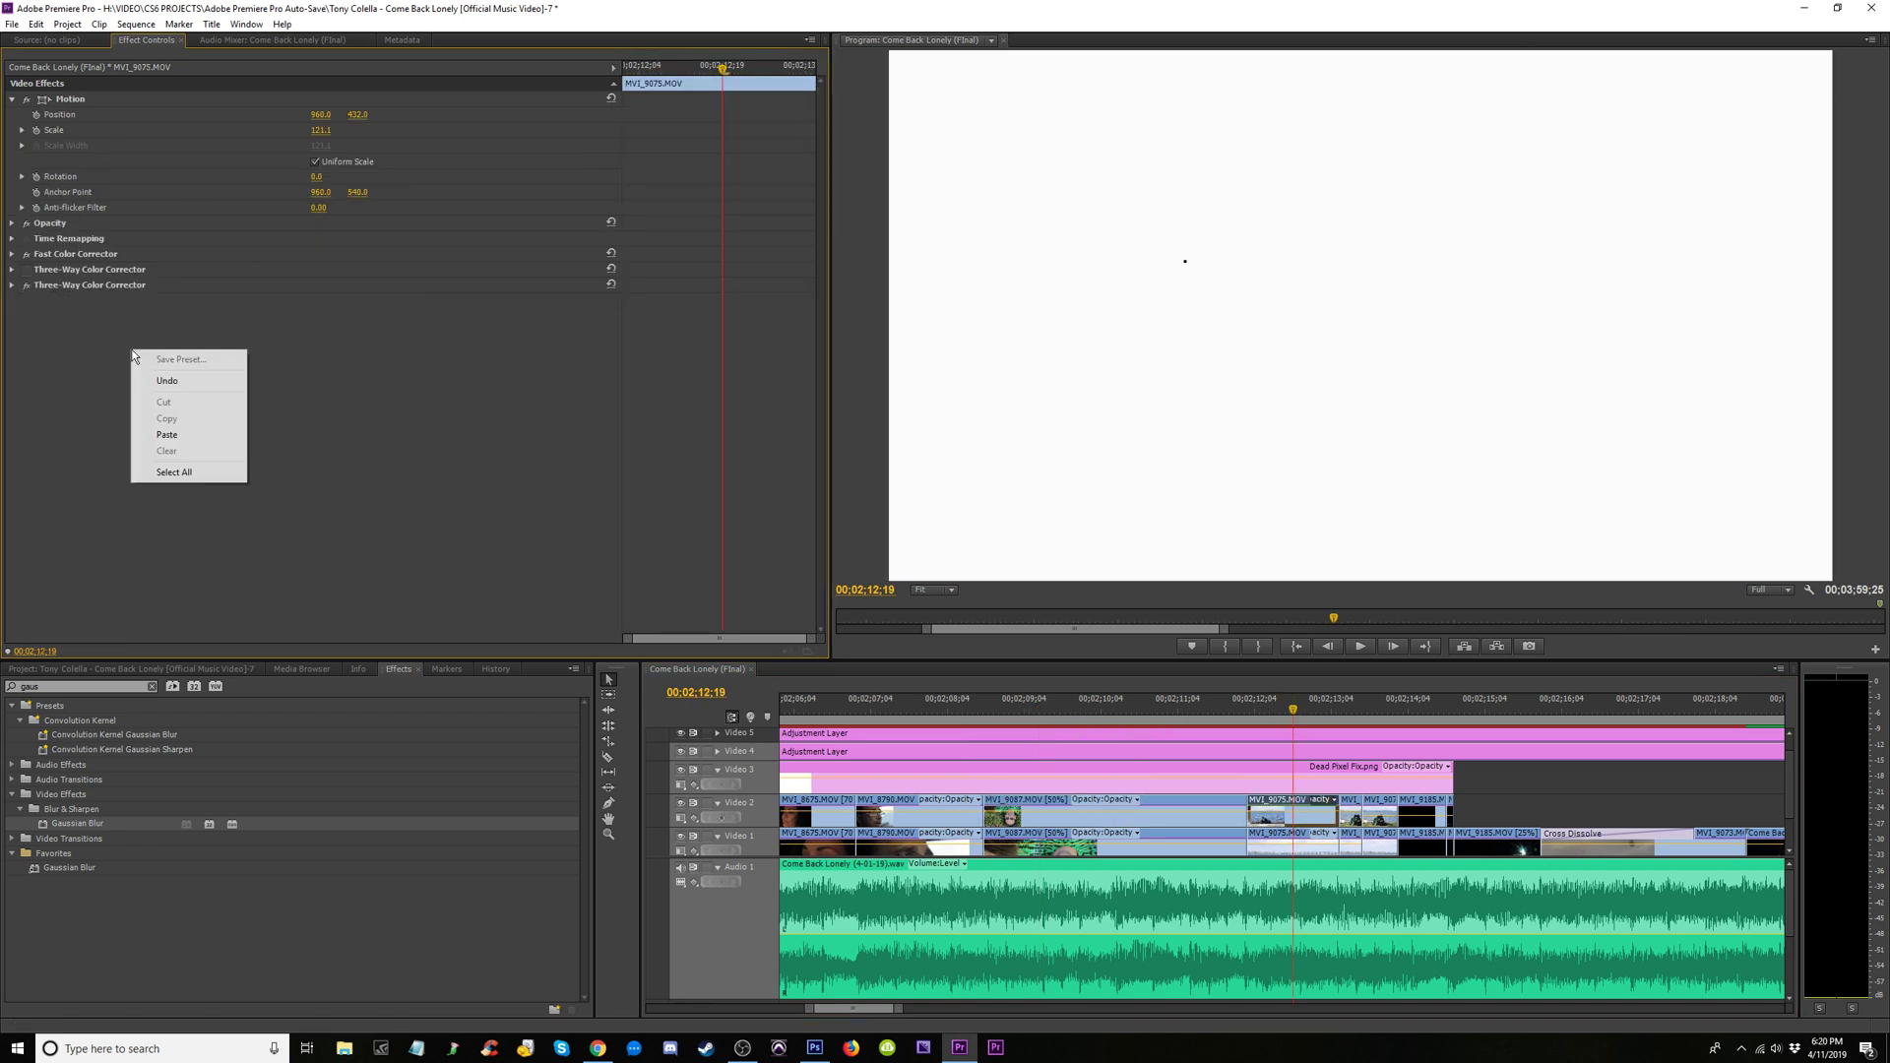
click(167, 435)
Paste the Track Matte Key onto the first MVI_9074.MOV copy on Video 2 and save the project
click(1352, 815)
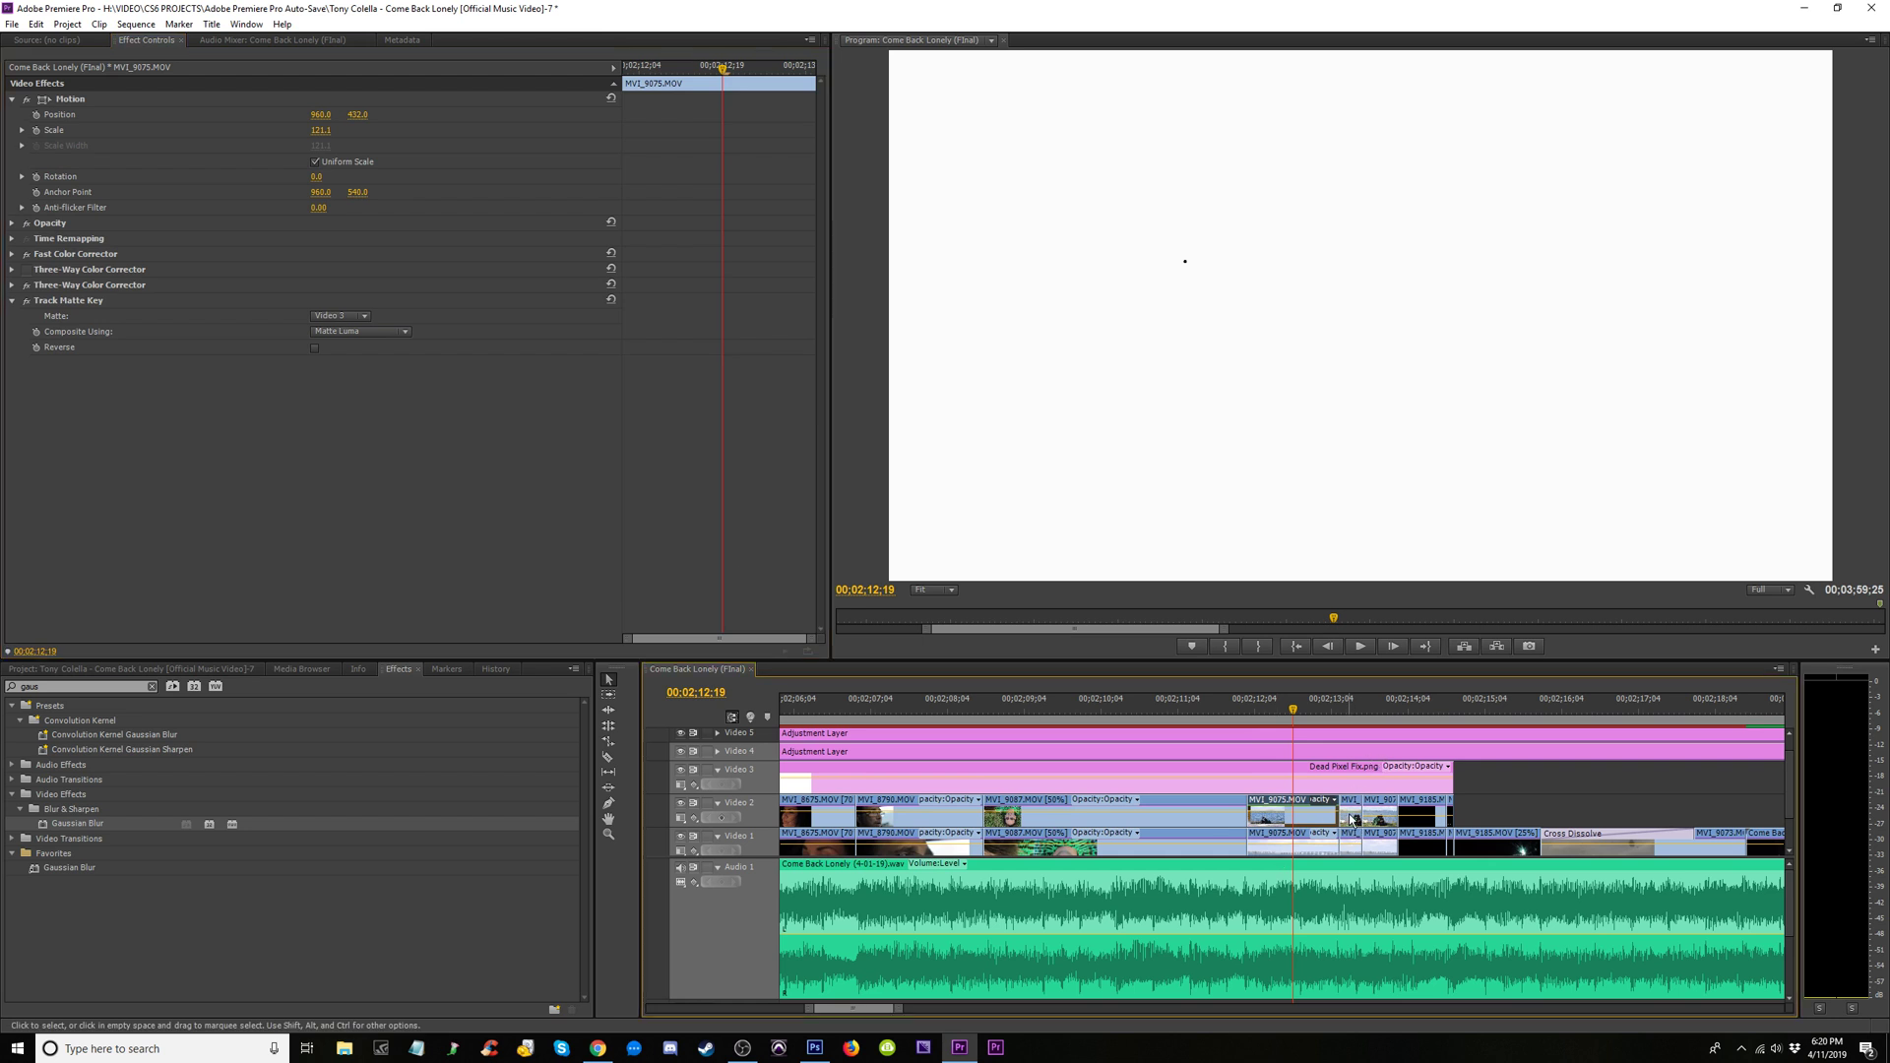
click(1353, 709)
right_click(72, 266)
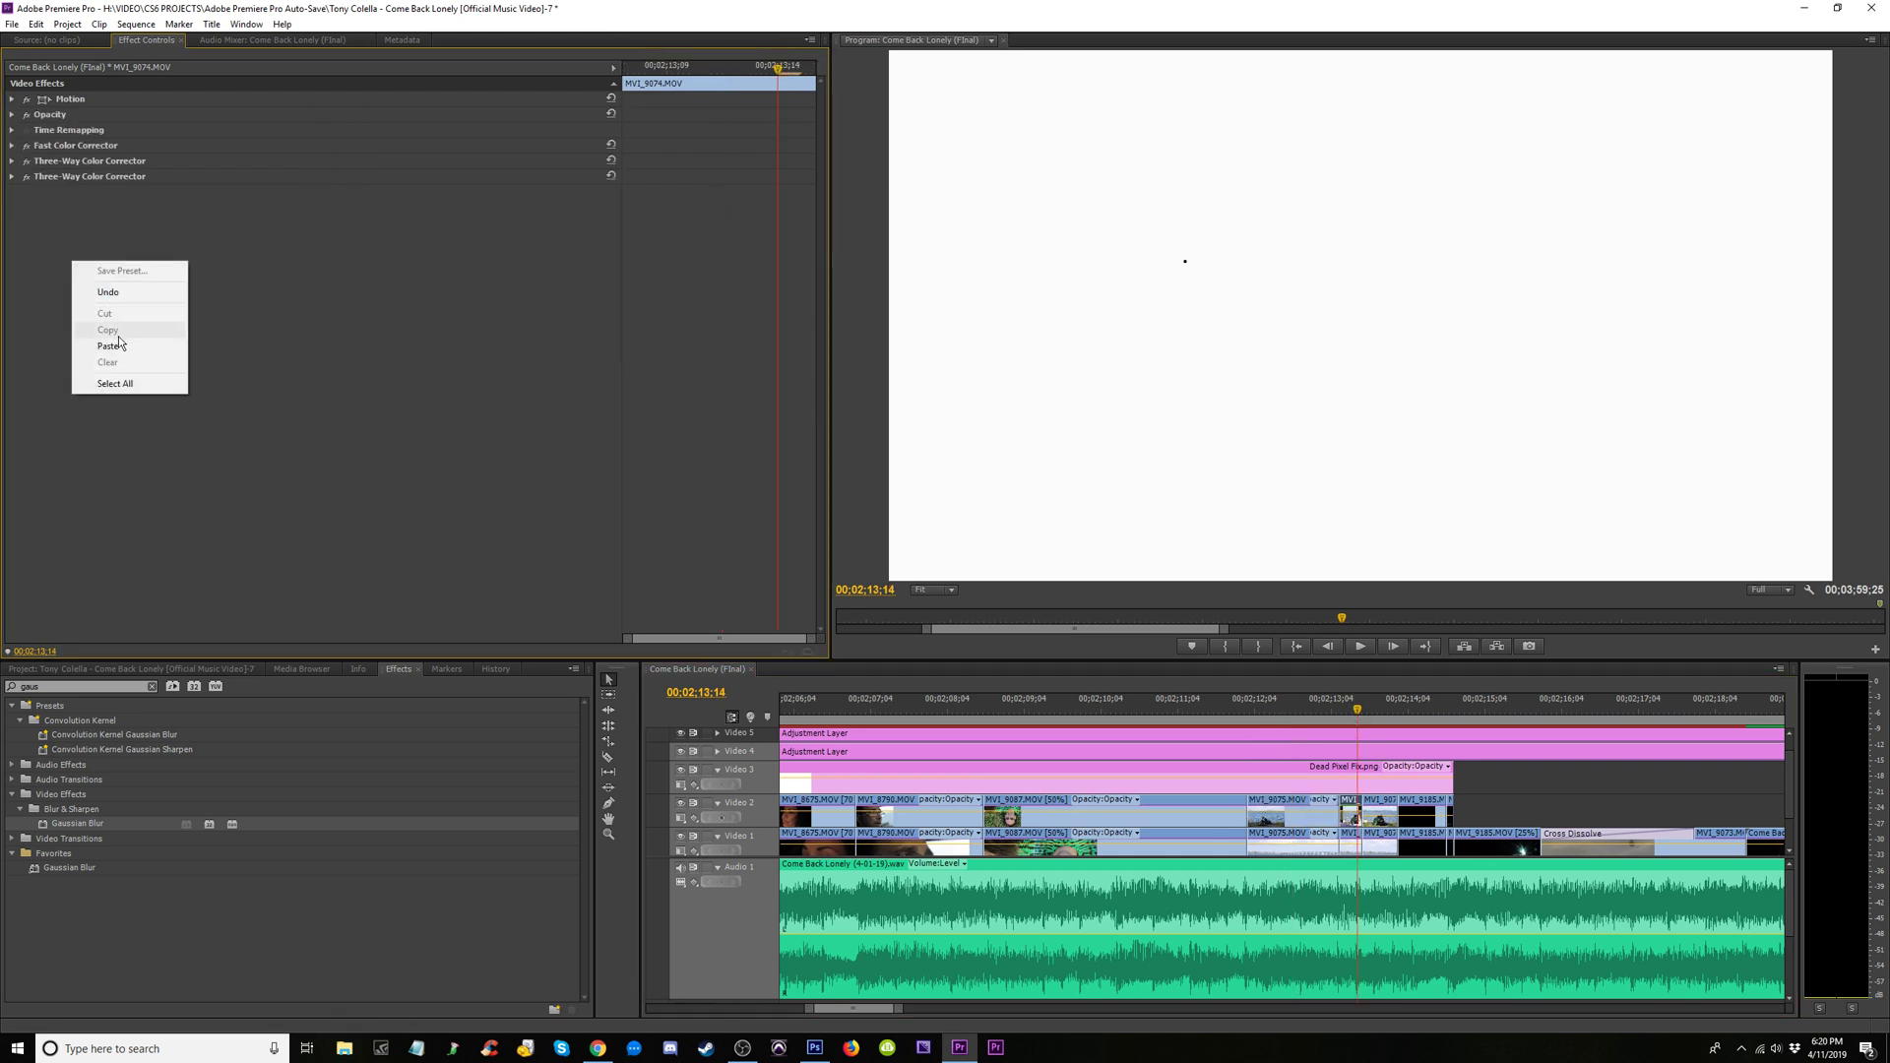
click(120, 351)
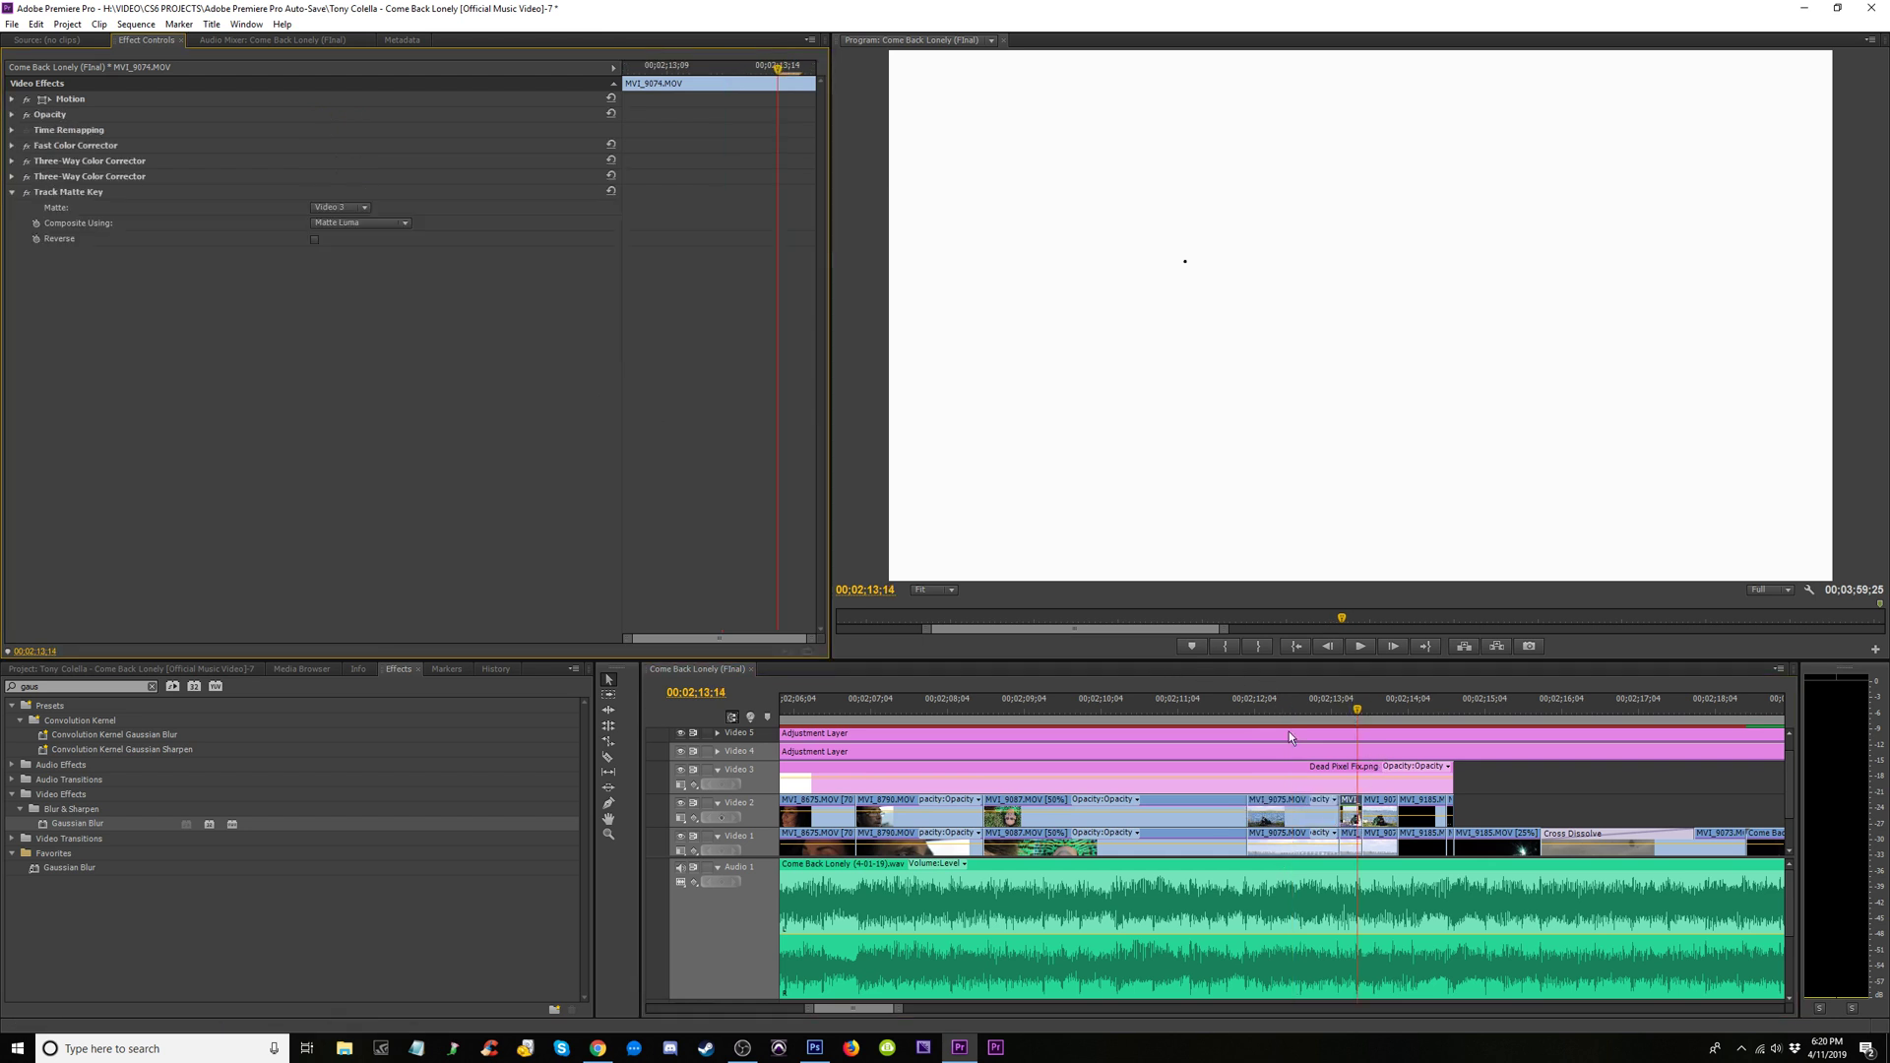
key(ctrl+s)
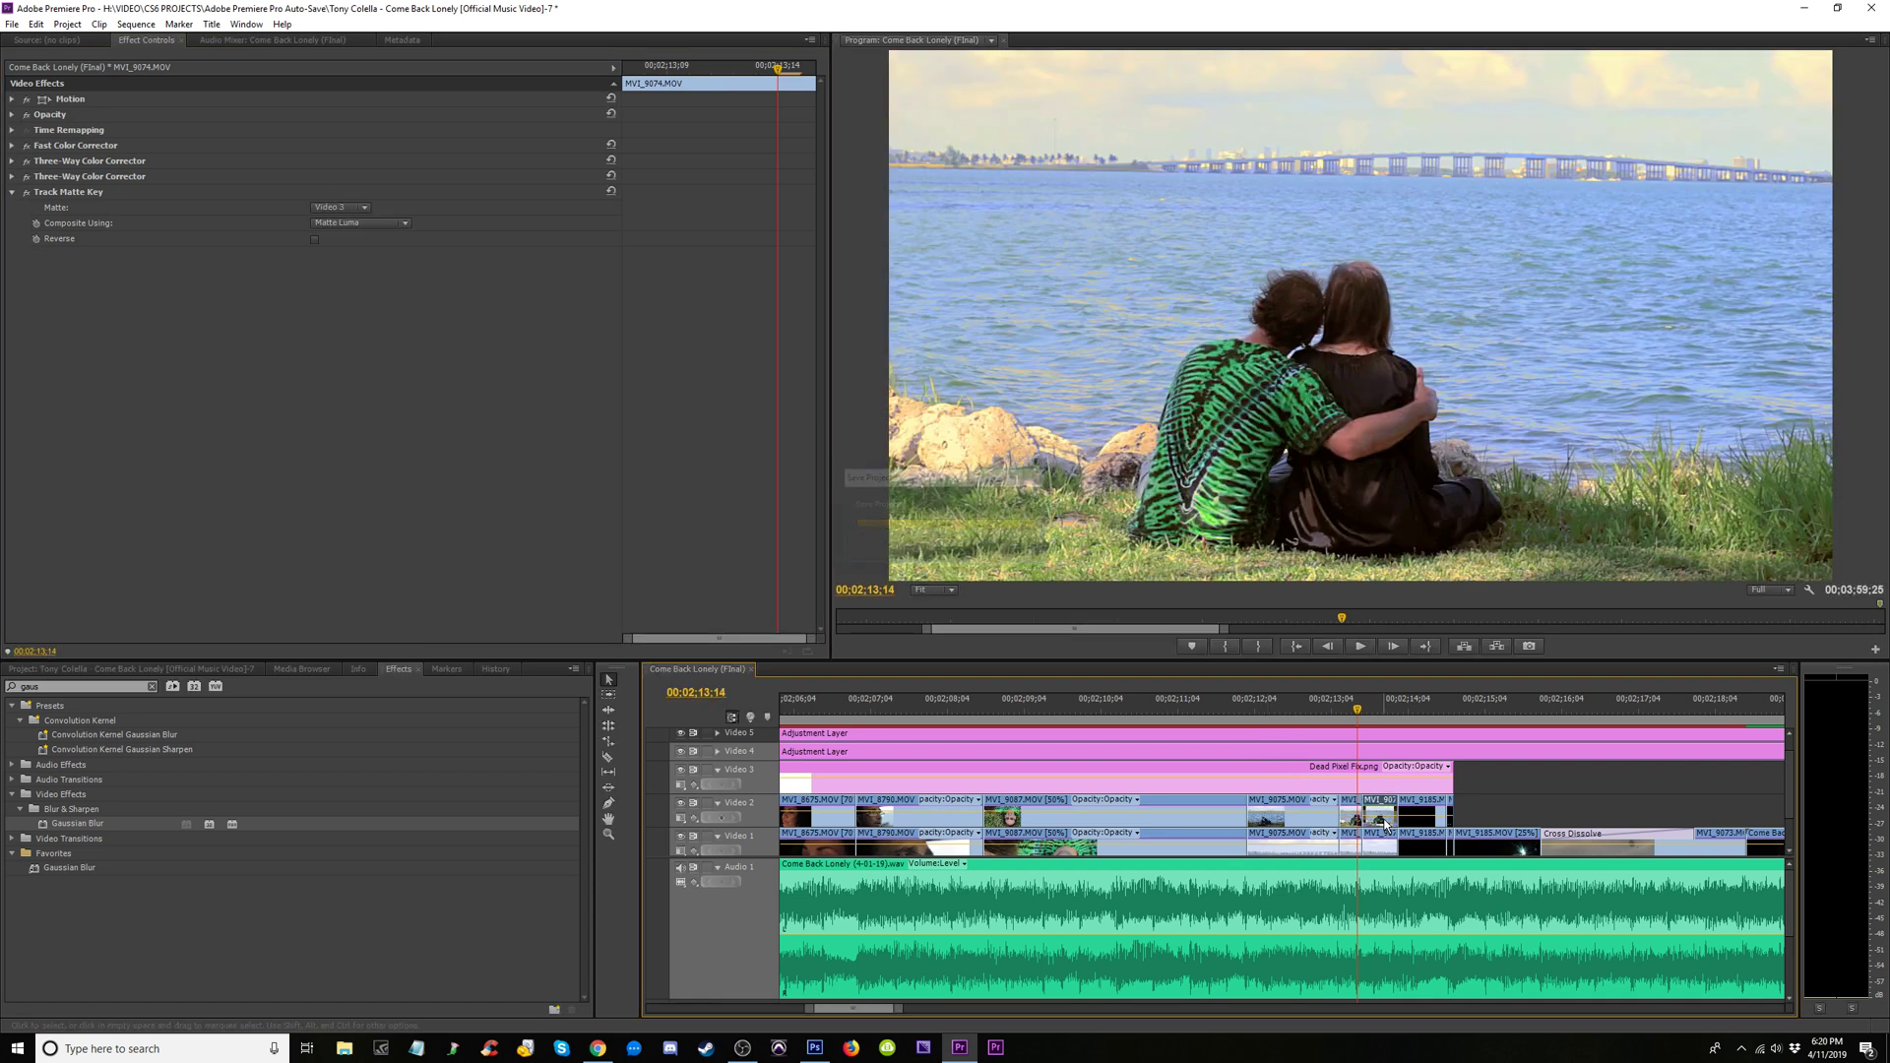
Paste the Track Matte Key onto the second MVI_9074.MOV copy on Video 2
right_click(261, 364)
click(315, 453)
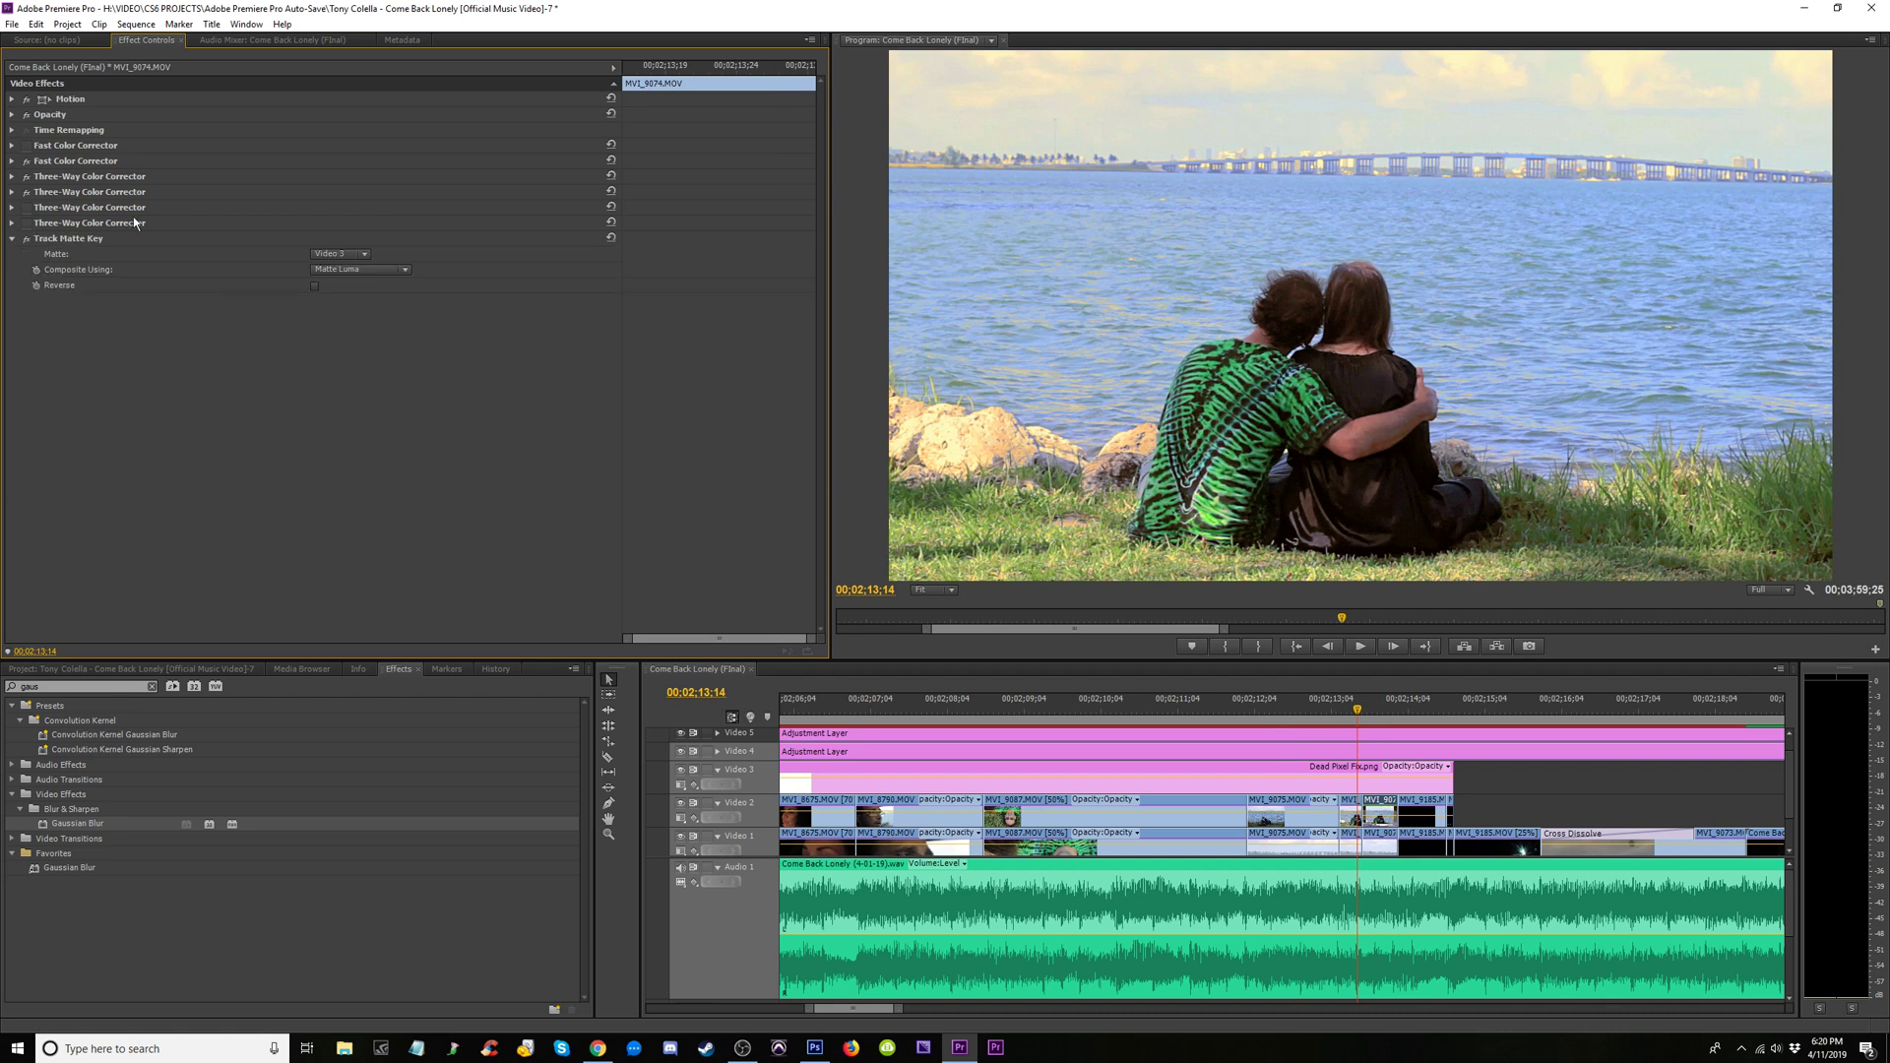
click(1408, 710)
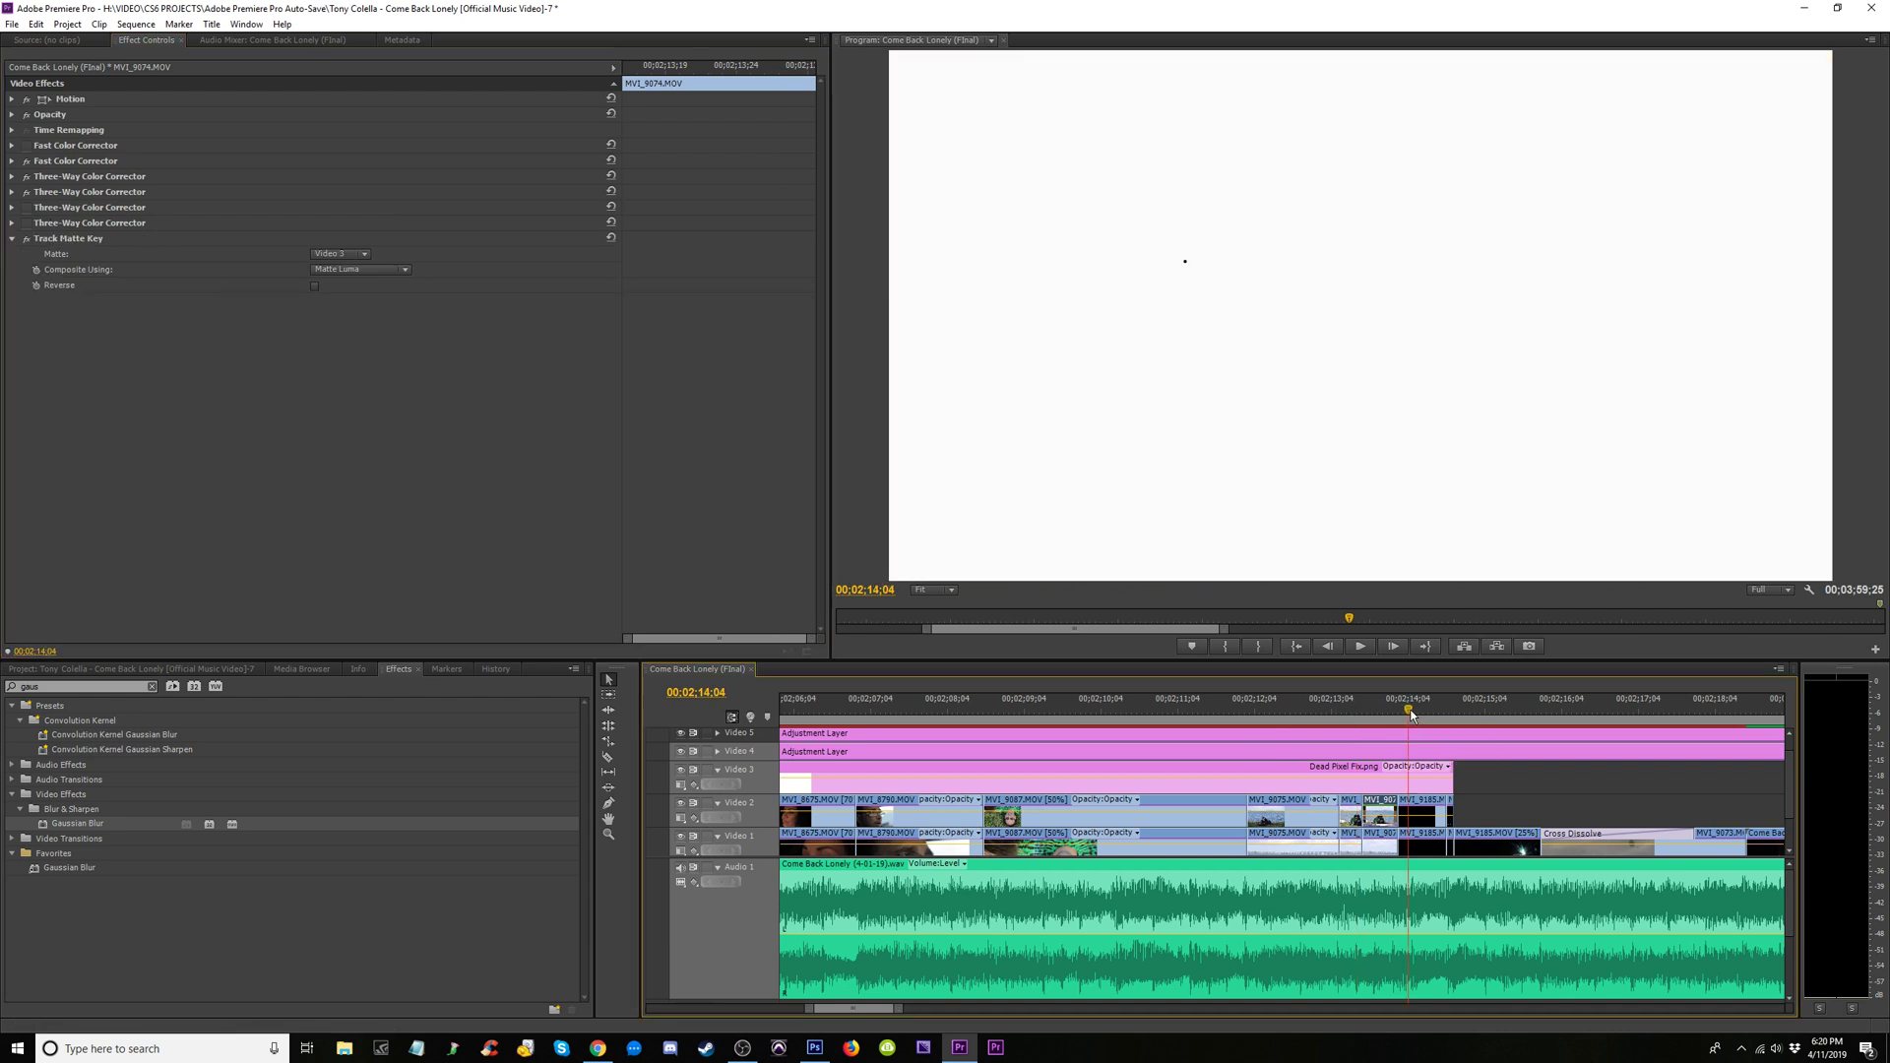
Paste the Track Matte Key onto the longer MVI_9185.MOV copy on Video 2
click(1419, 823)
click(12, 176)
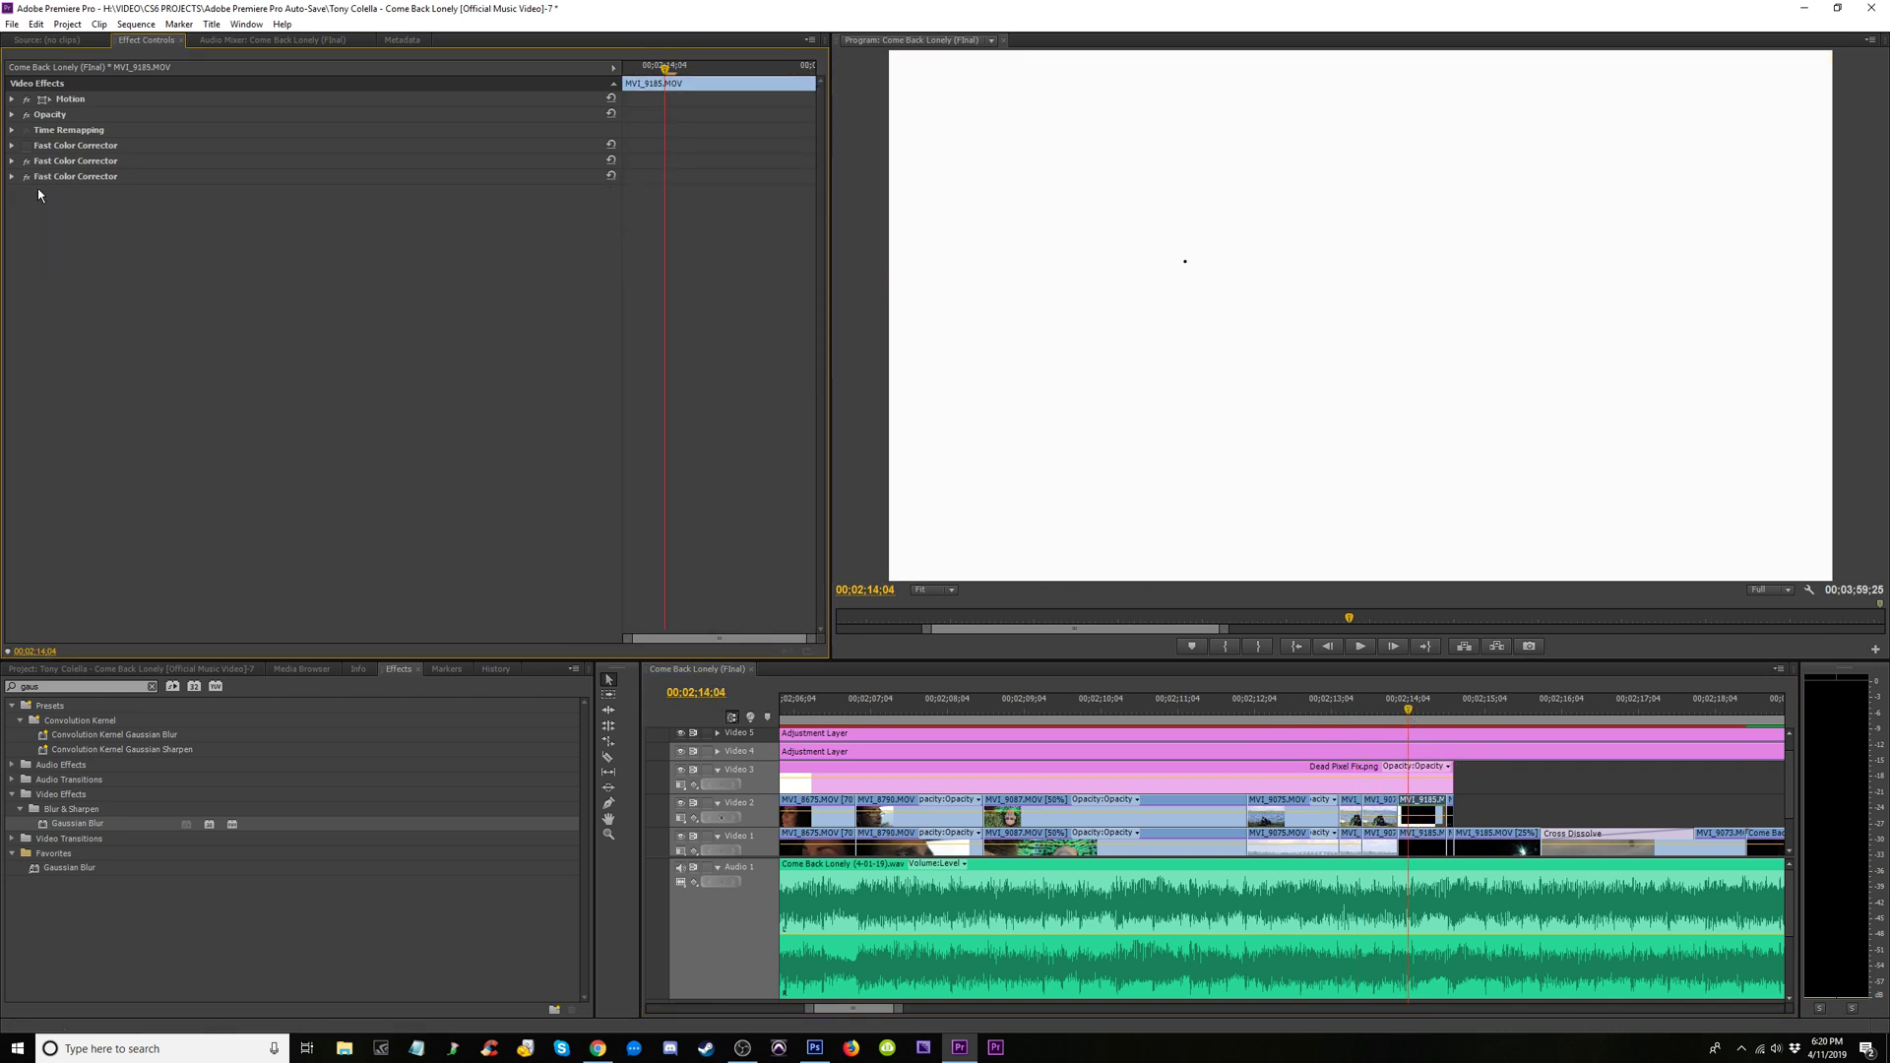
right_click(114, 233)
click(127, 300)
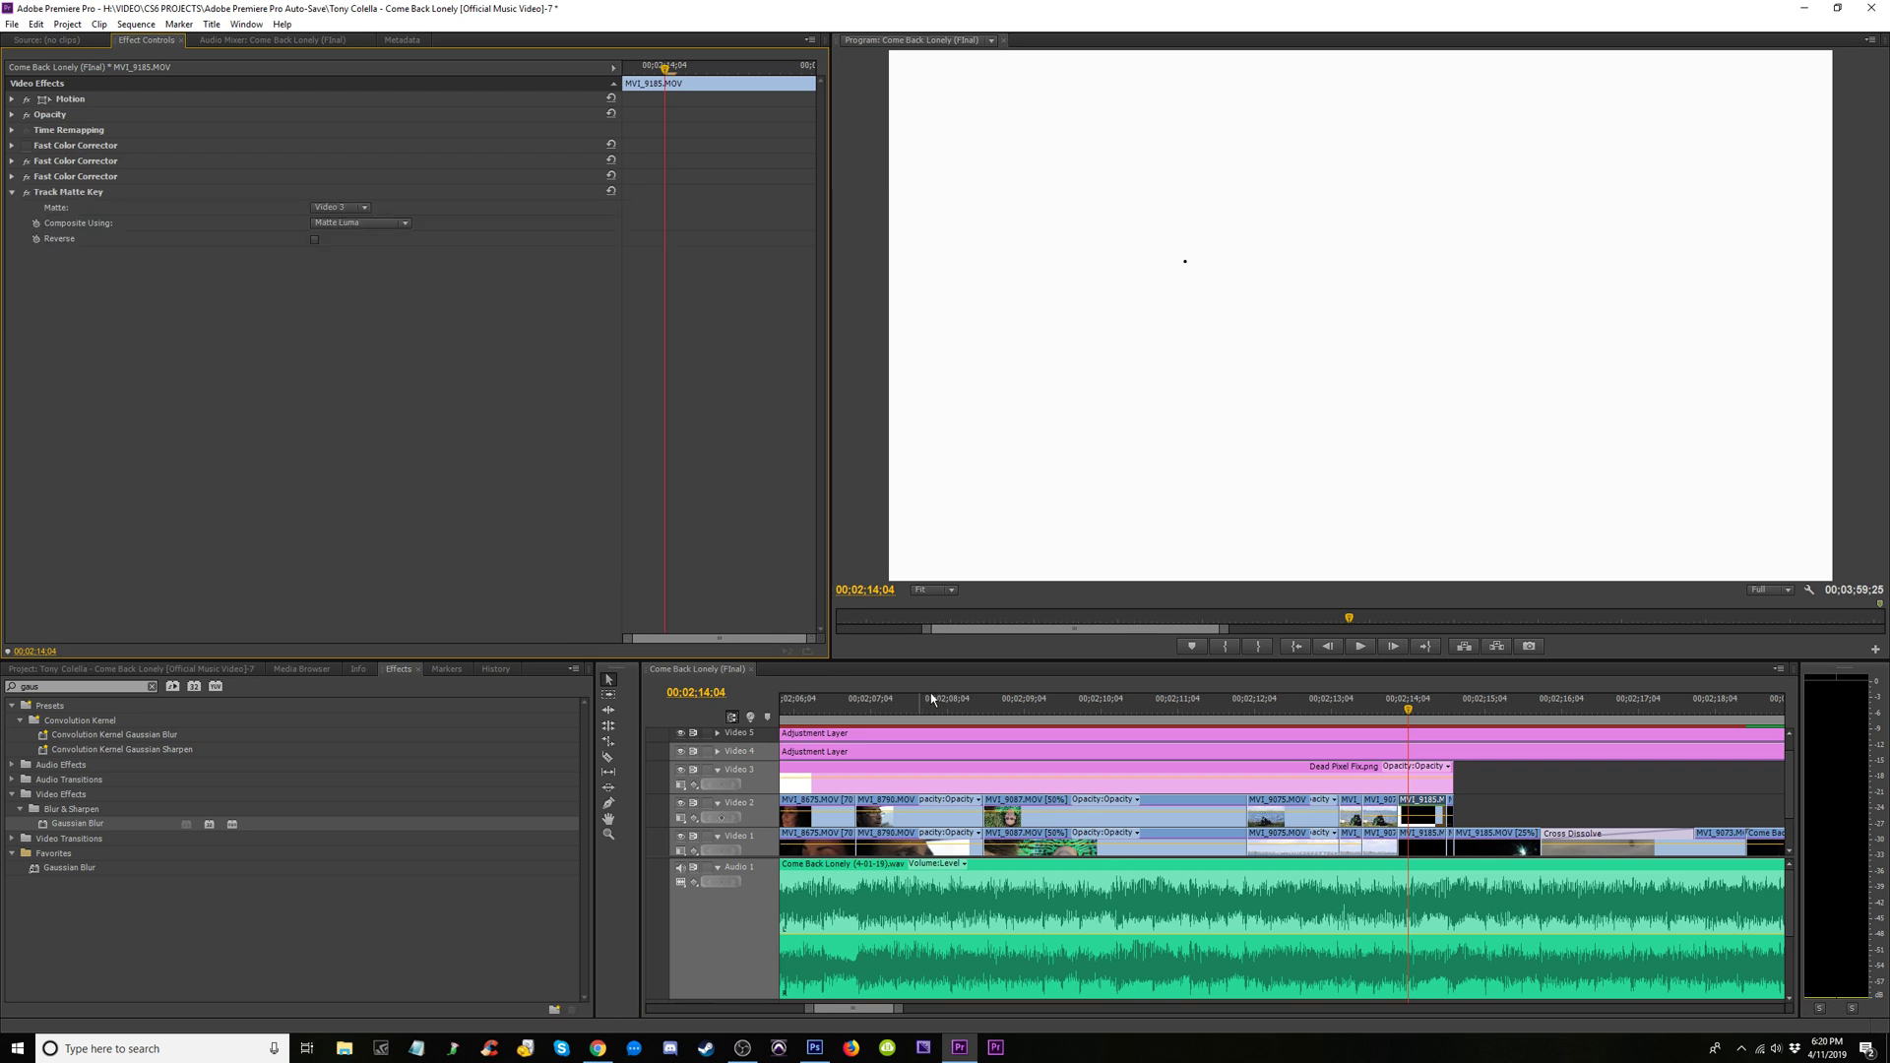
Paste the Track Matte Key onto the short MVI_9185.MOV copy at the end of the matte on Video 2
click(1452, 709)
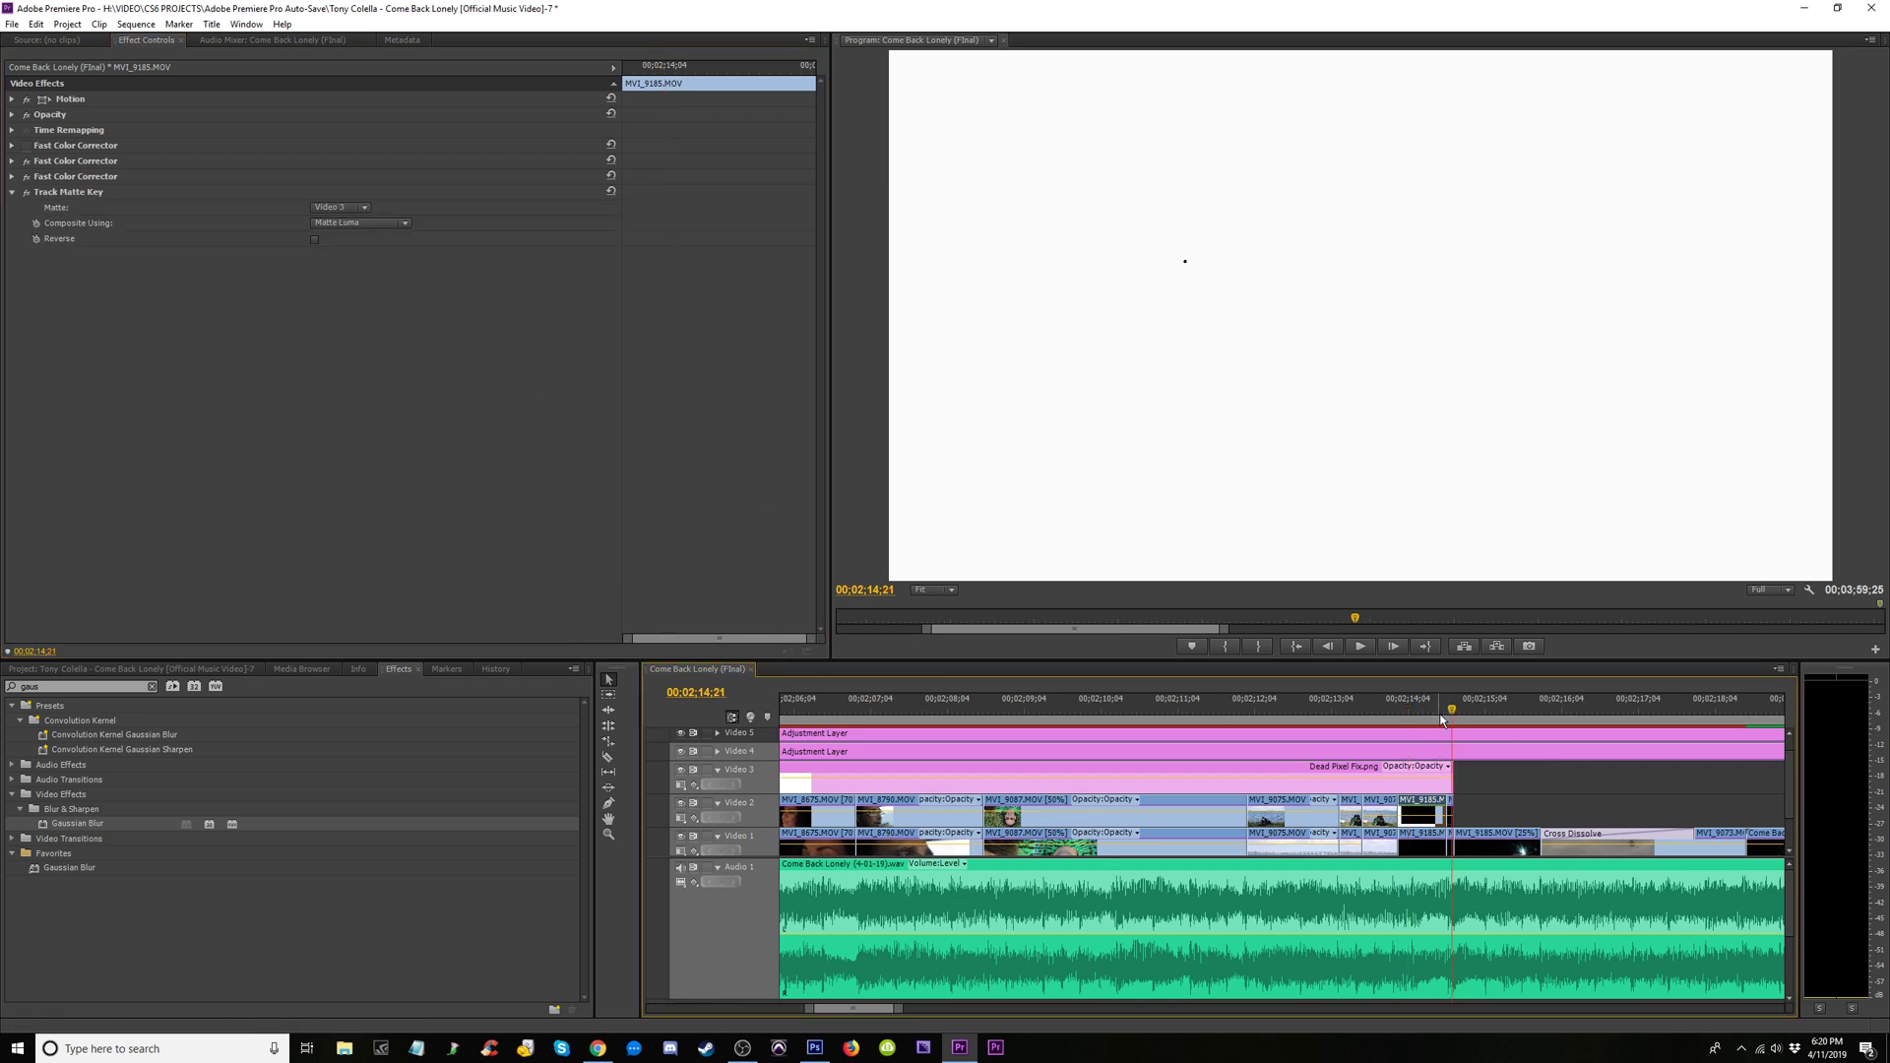
key(equal)
key(equal)
click(1279, 819)
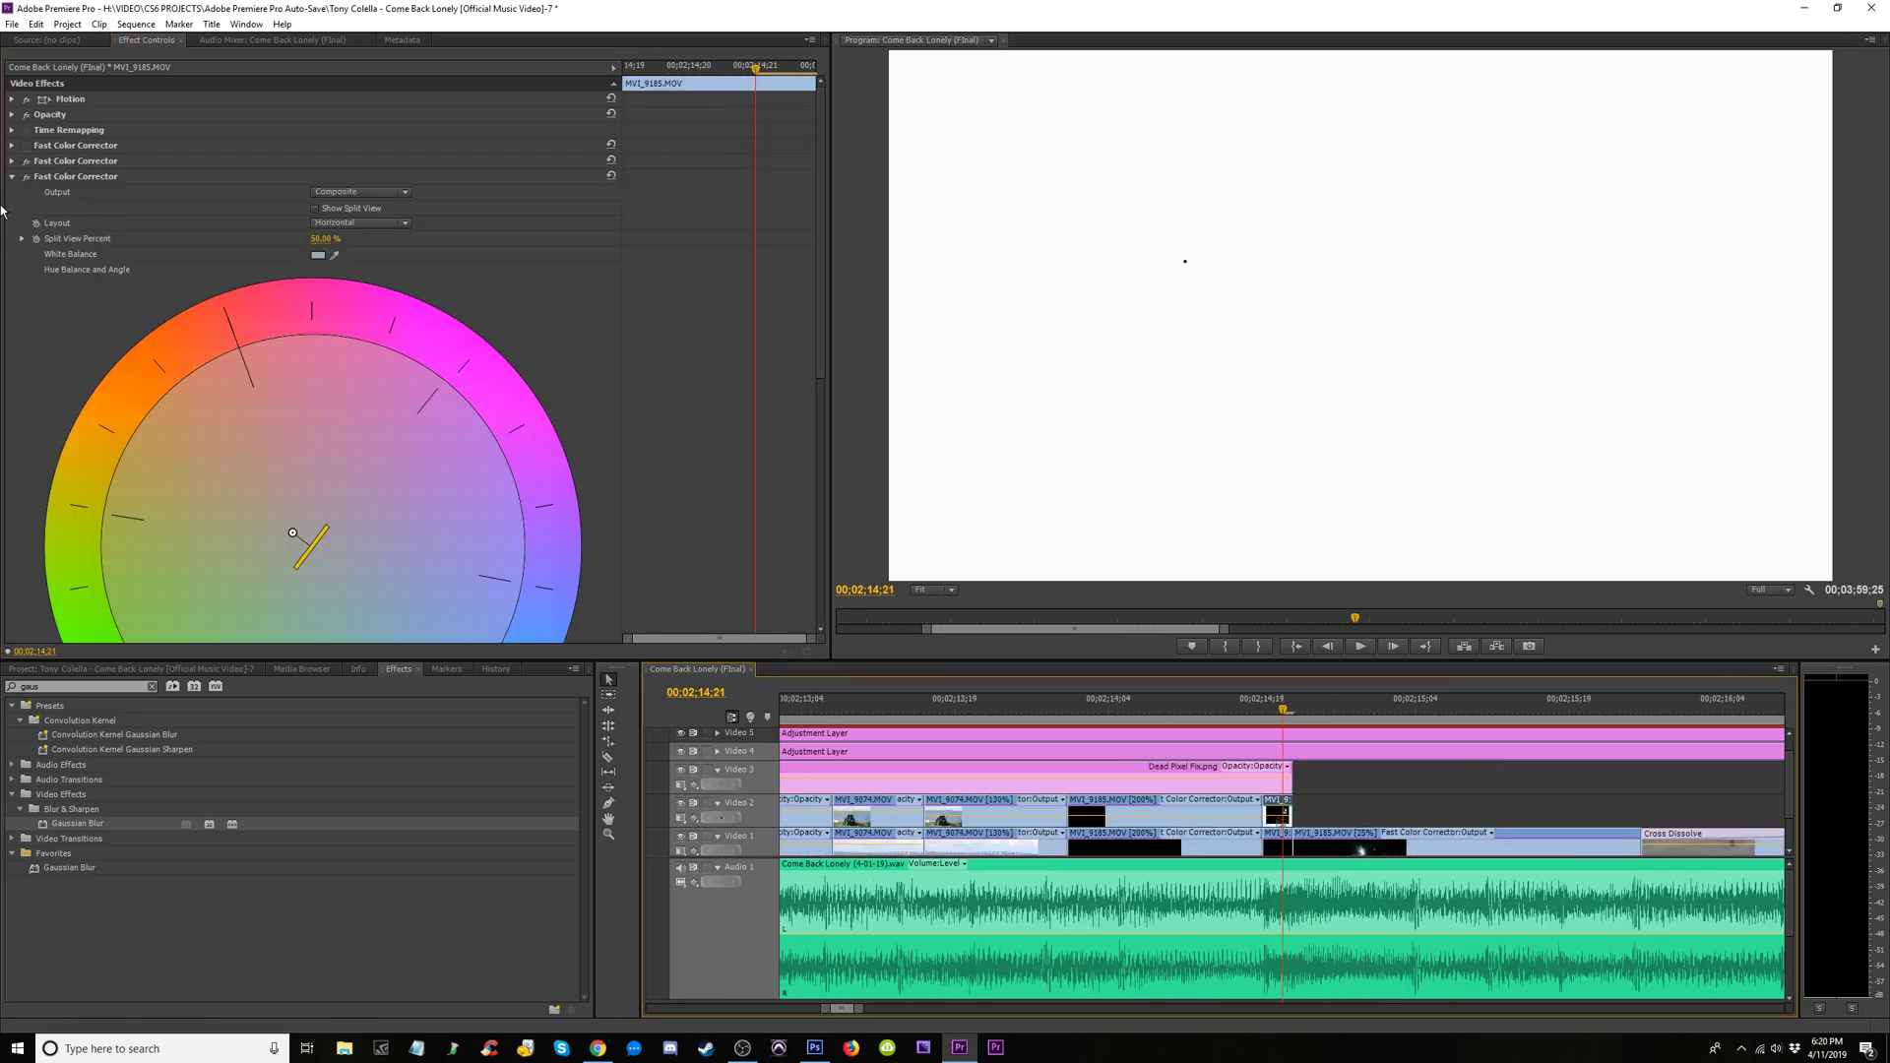
click(12, 176)
right_click(118, 238)
click(128, 298)
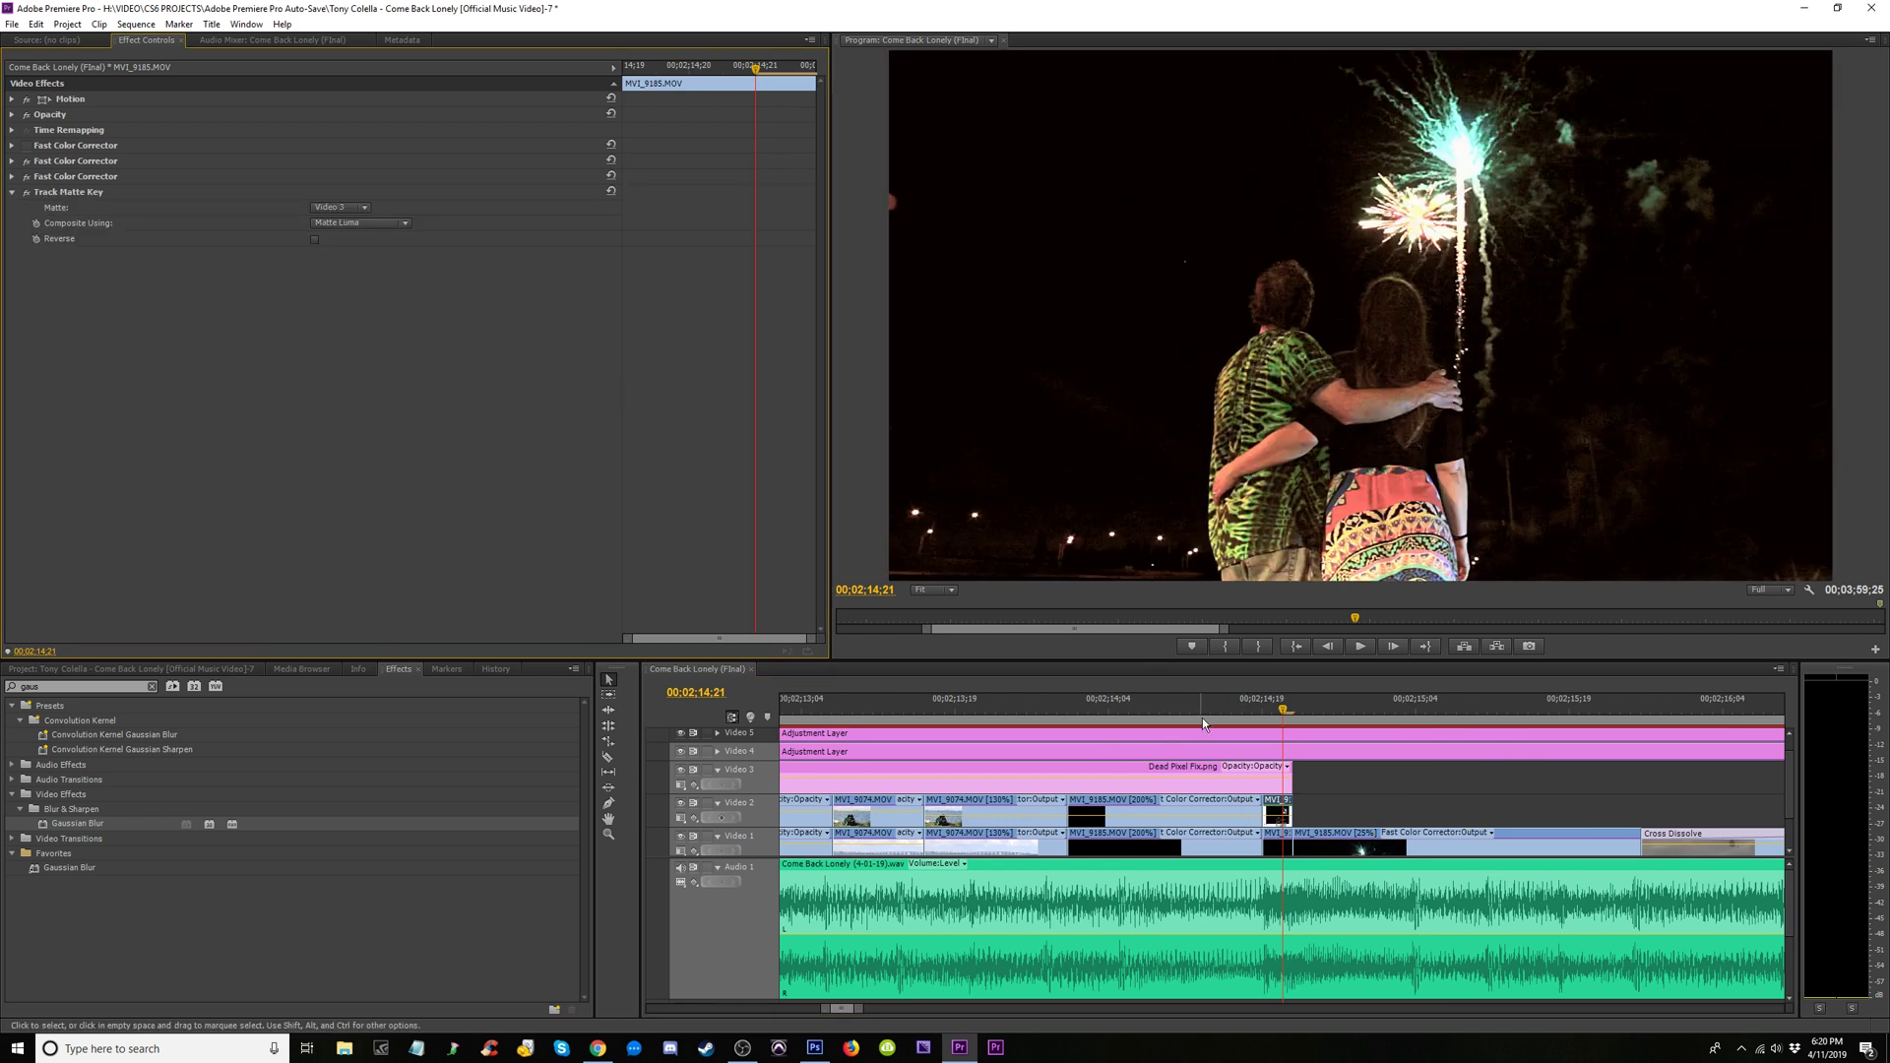
Collapse the last colour corrector's settings on the short MVI_9185.MOV and the MVI_9075.MOV originals on Video 1
click(1285, 855)
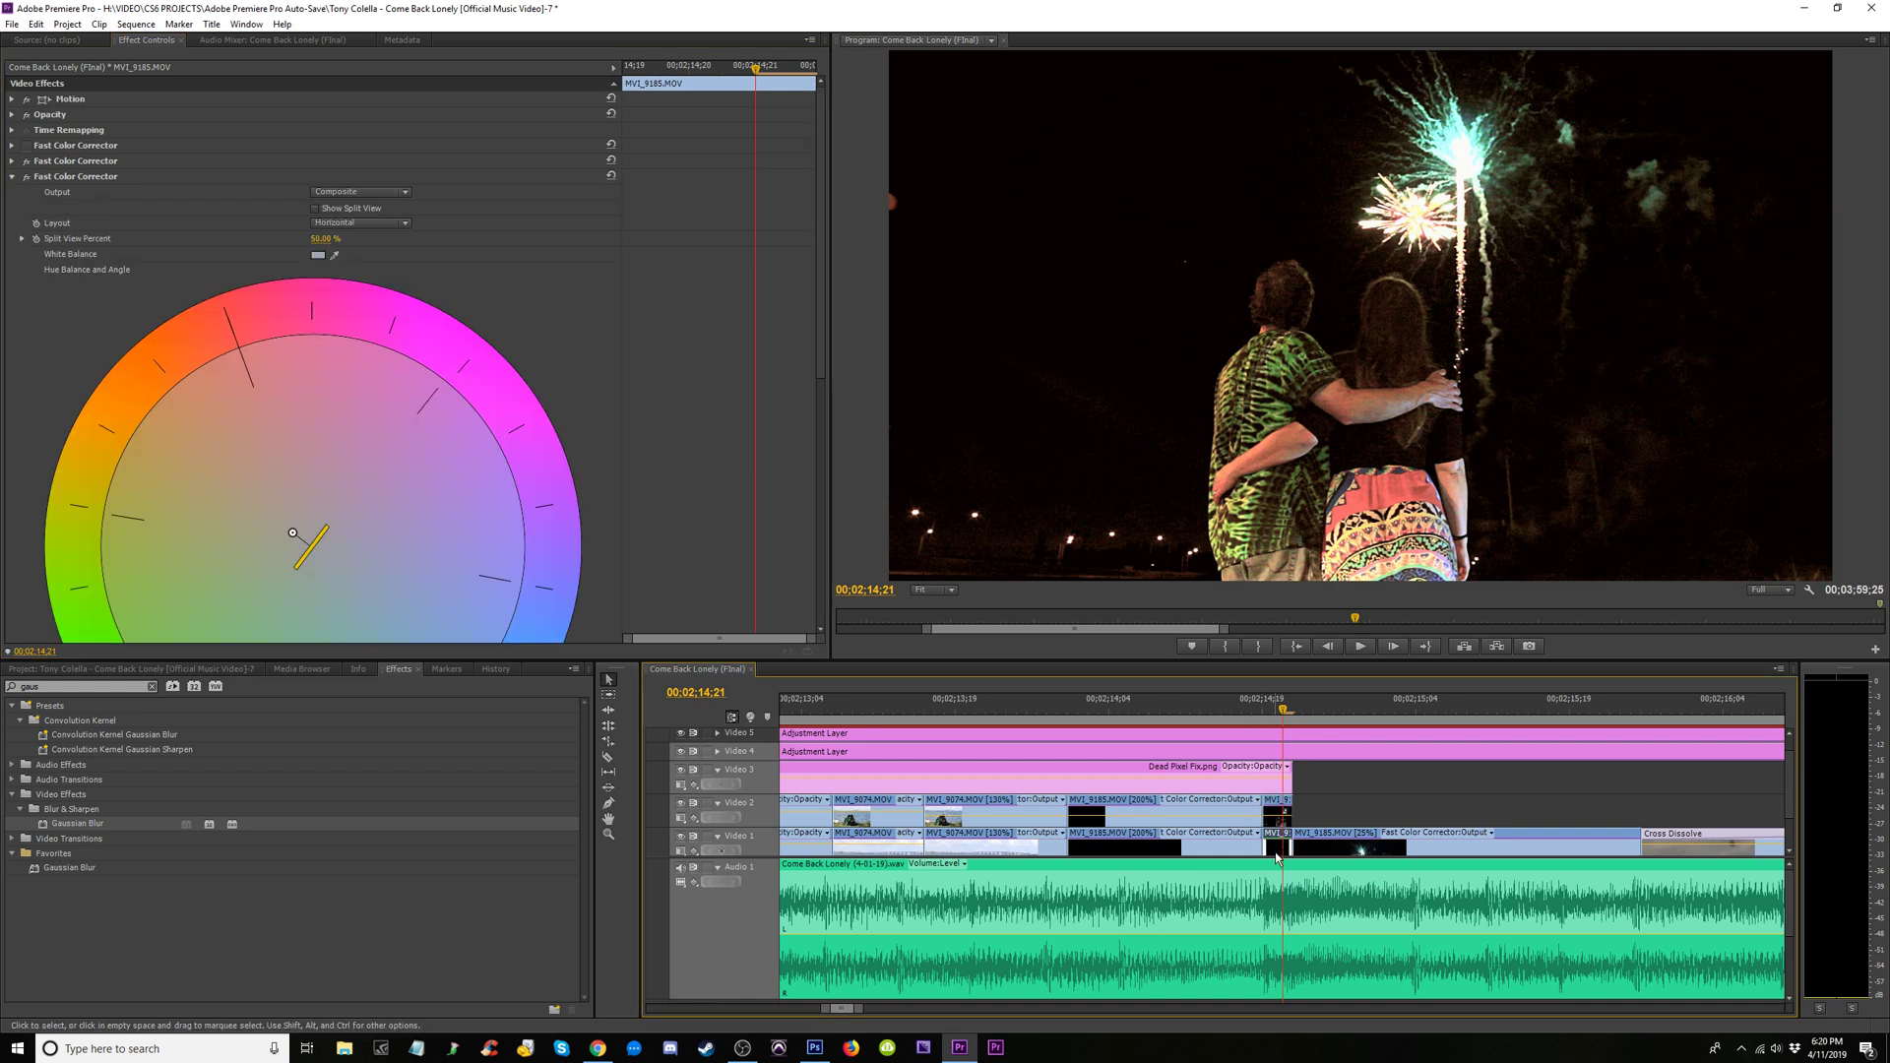
click(19, 178)
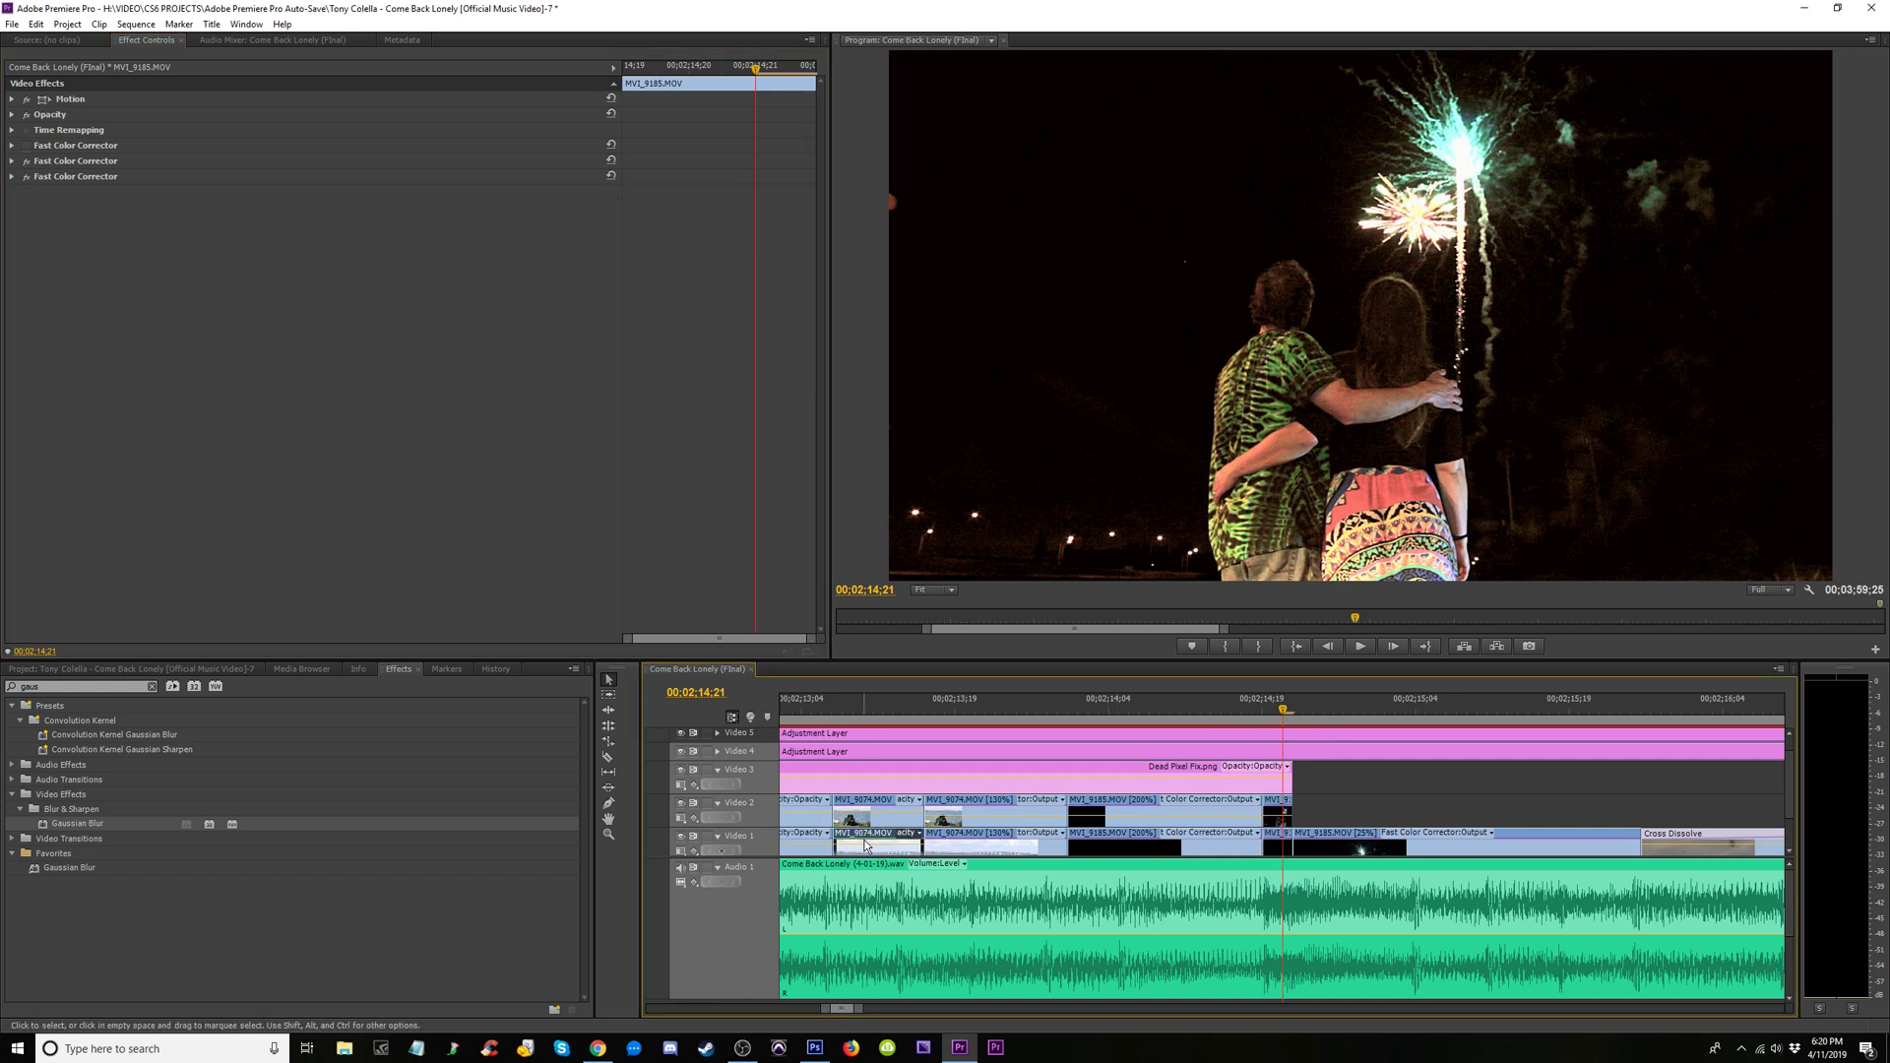
click(800, 855)
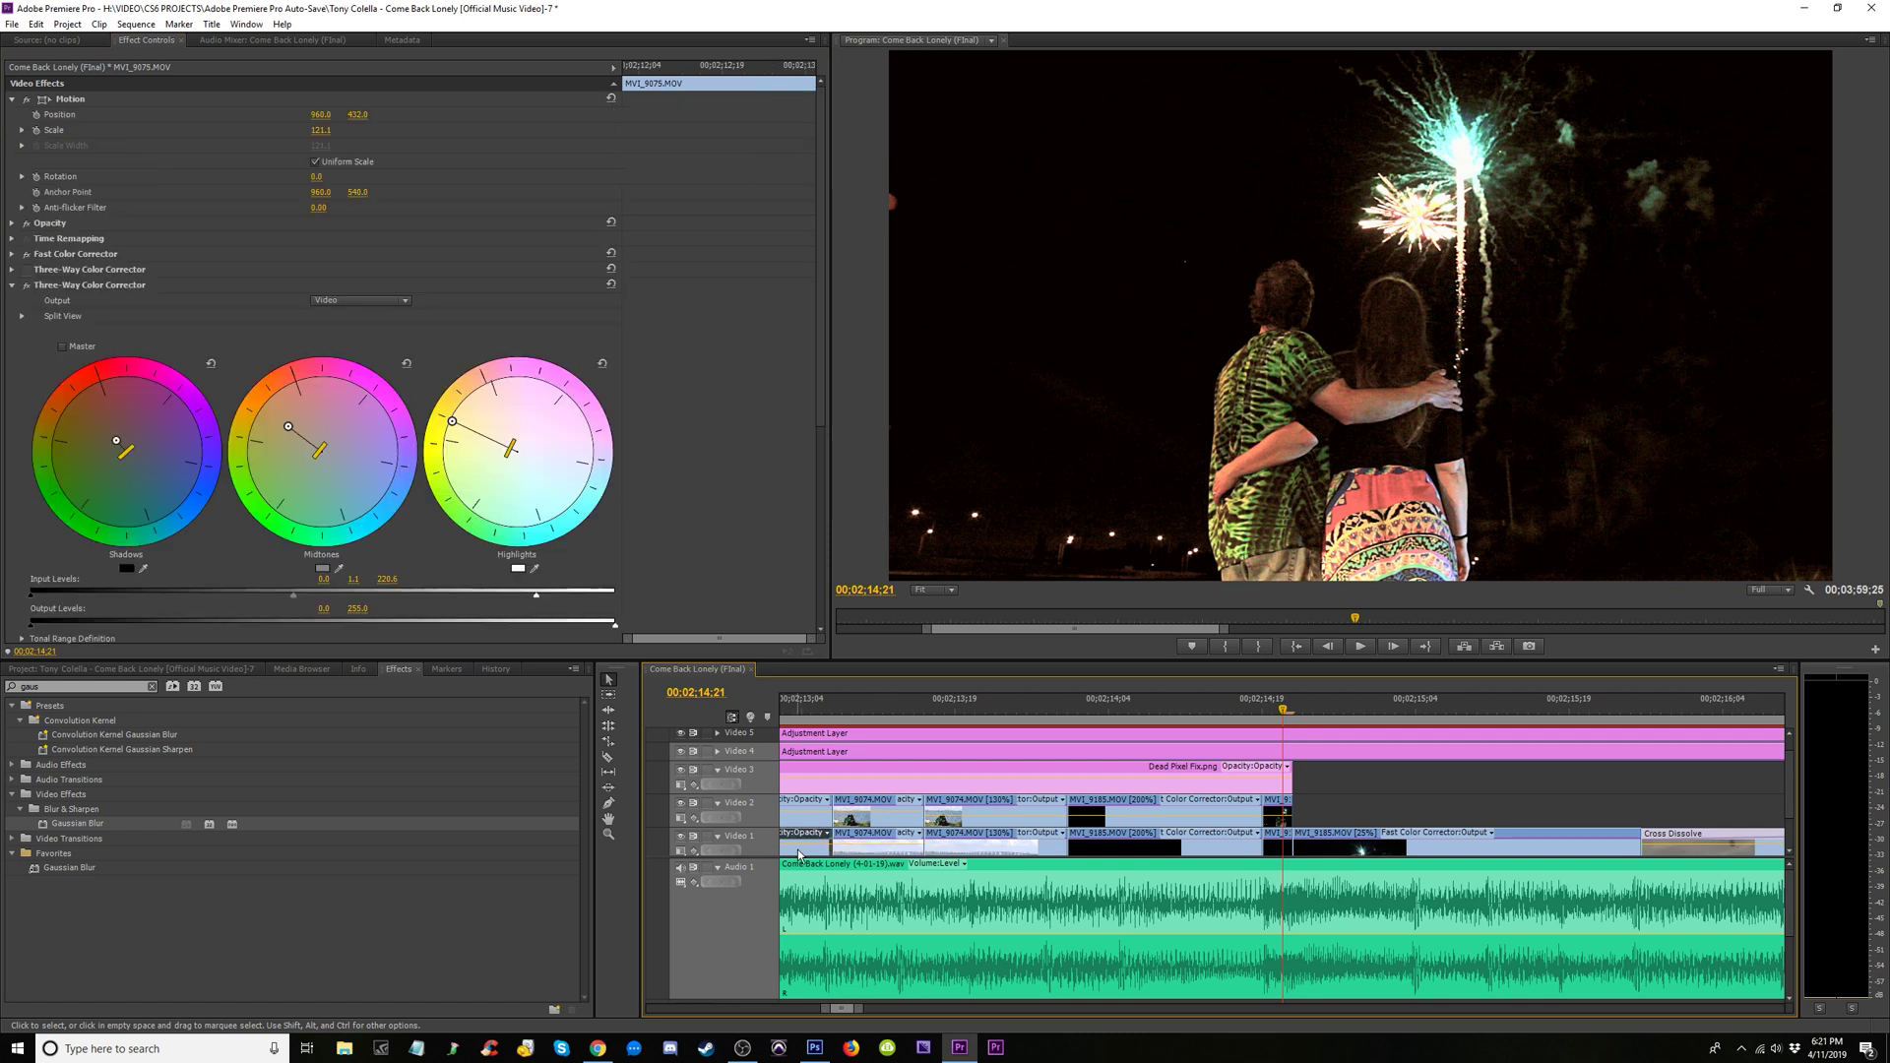
click(13, 285)
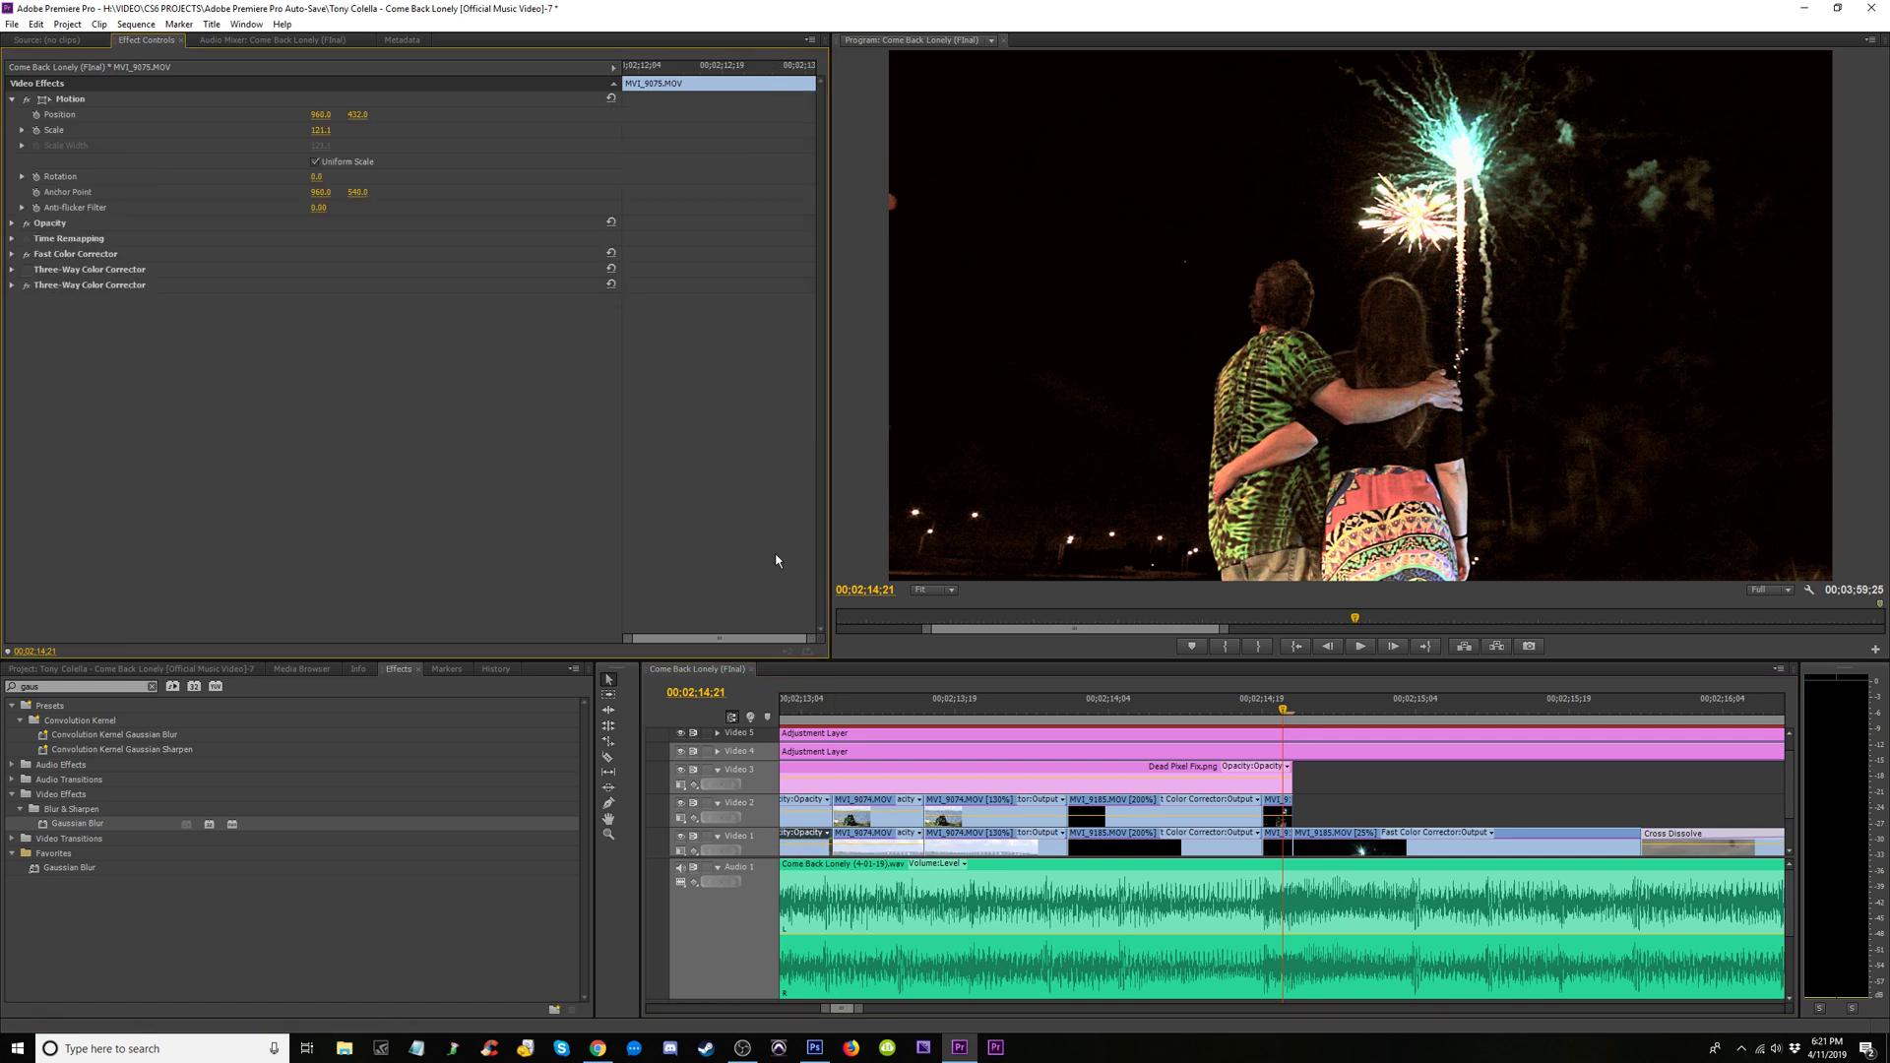
Copy the Gaussian Blur effect from the MVI_9087.MOV original on Video 1
click(823, 708)
key(minus)
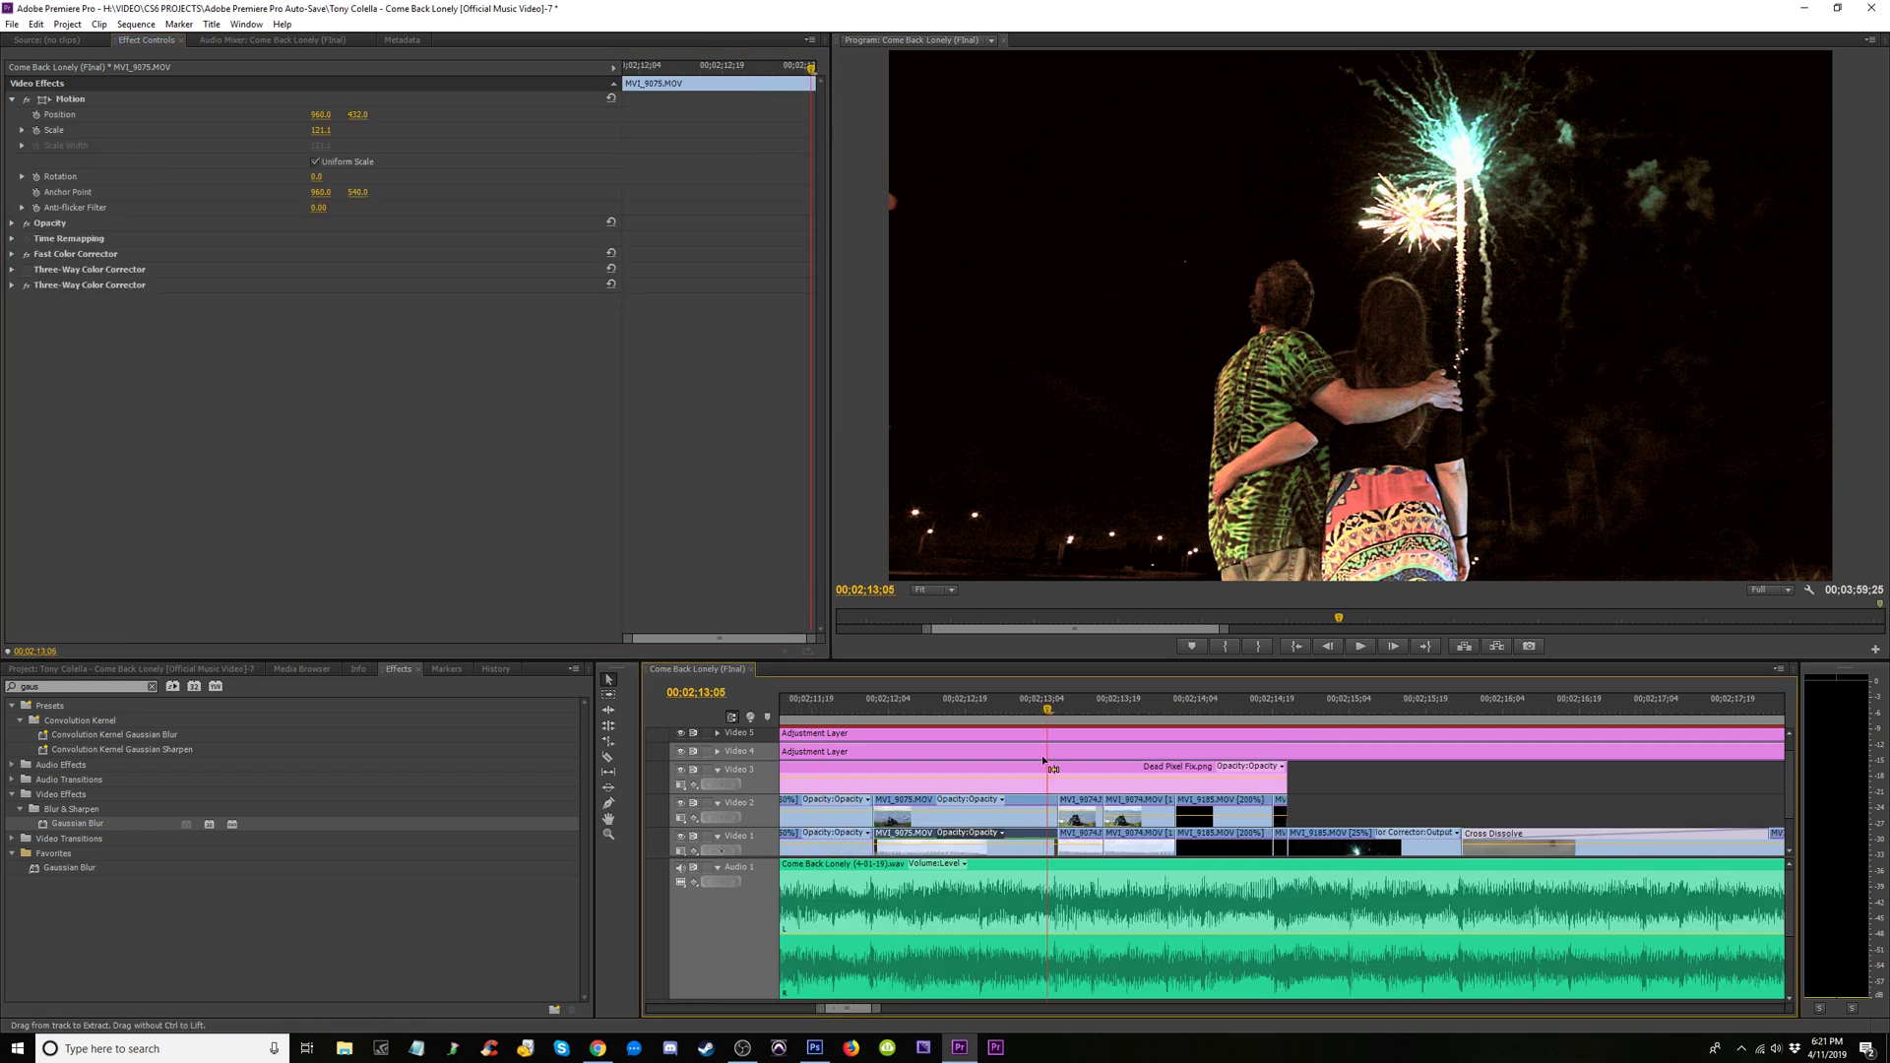
click(812, 710)
click(823, 844)
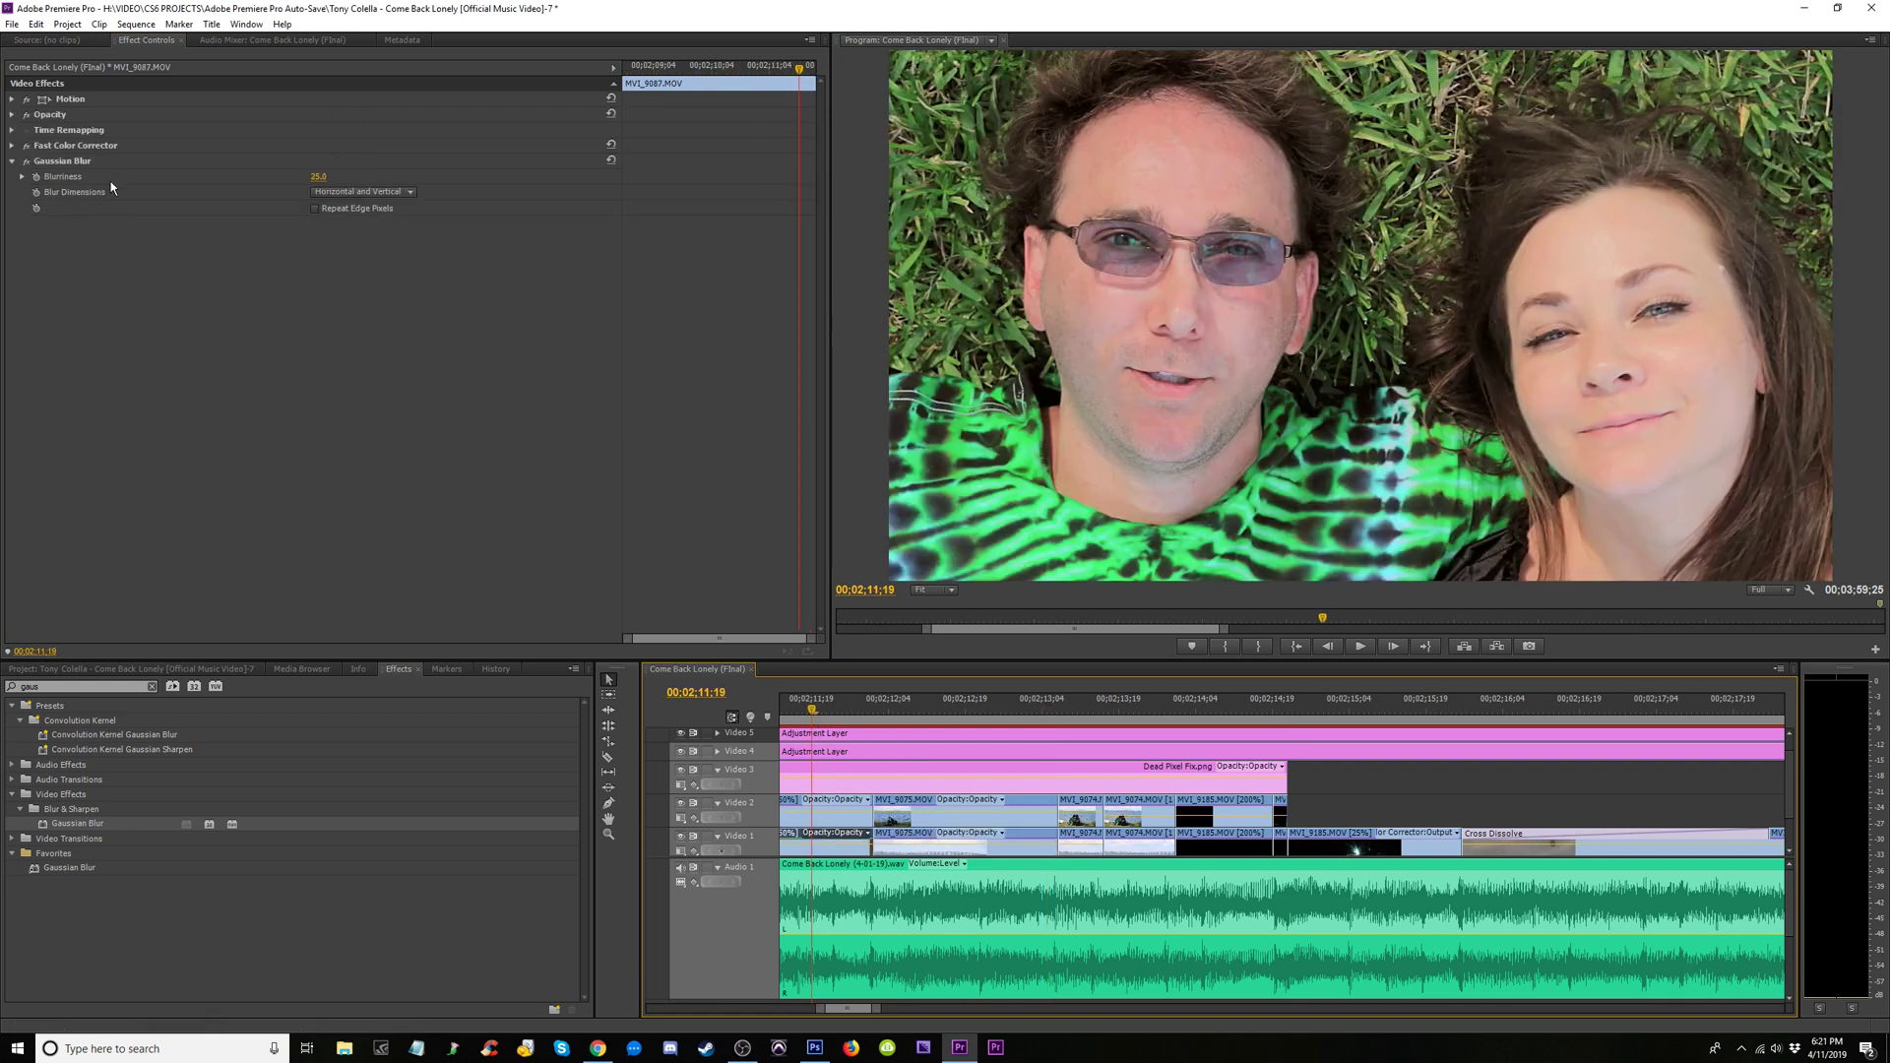
right_click(75, 158)
click(126, 227)
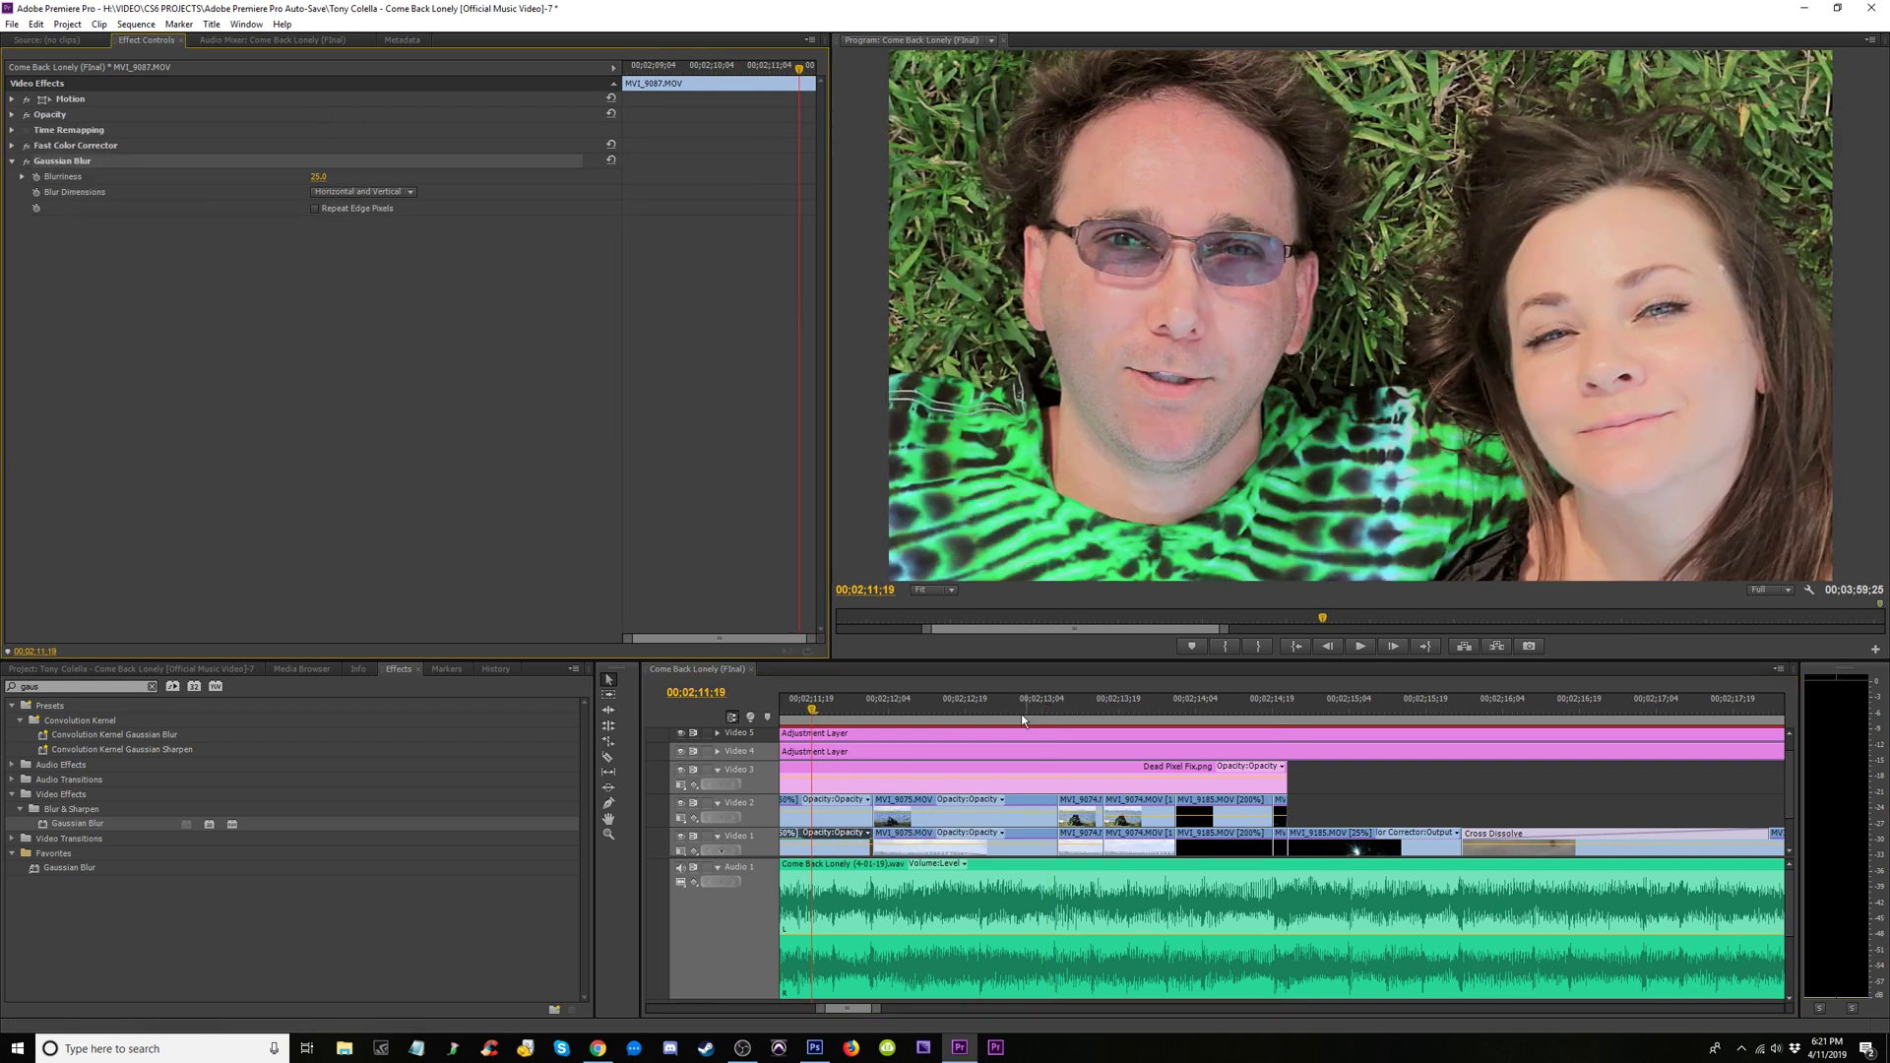
Paste the Gaussian Blur onto the MVI_9075.MOV original on Video 1
click(950, 710)
click(982, 834)
click(915, 831)
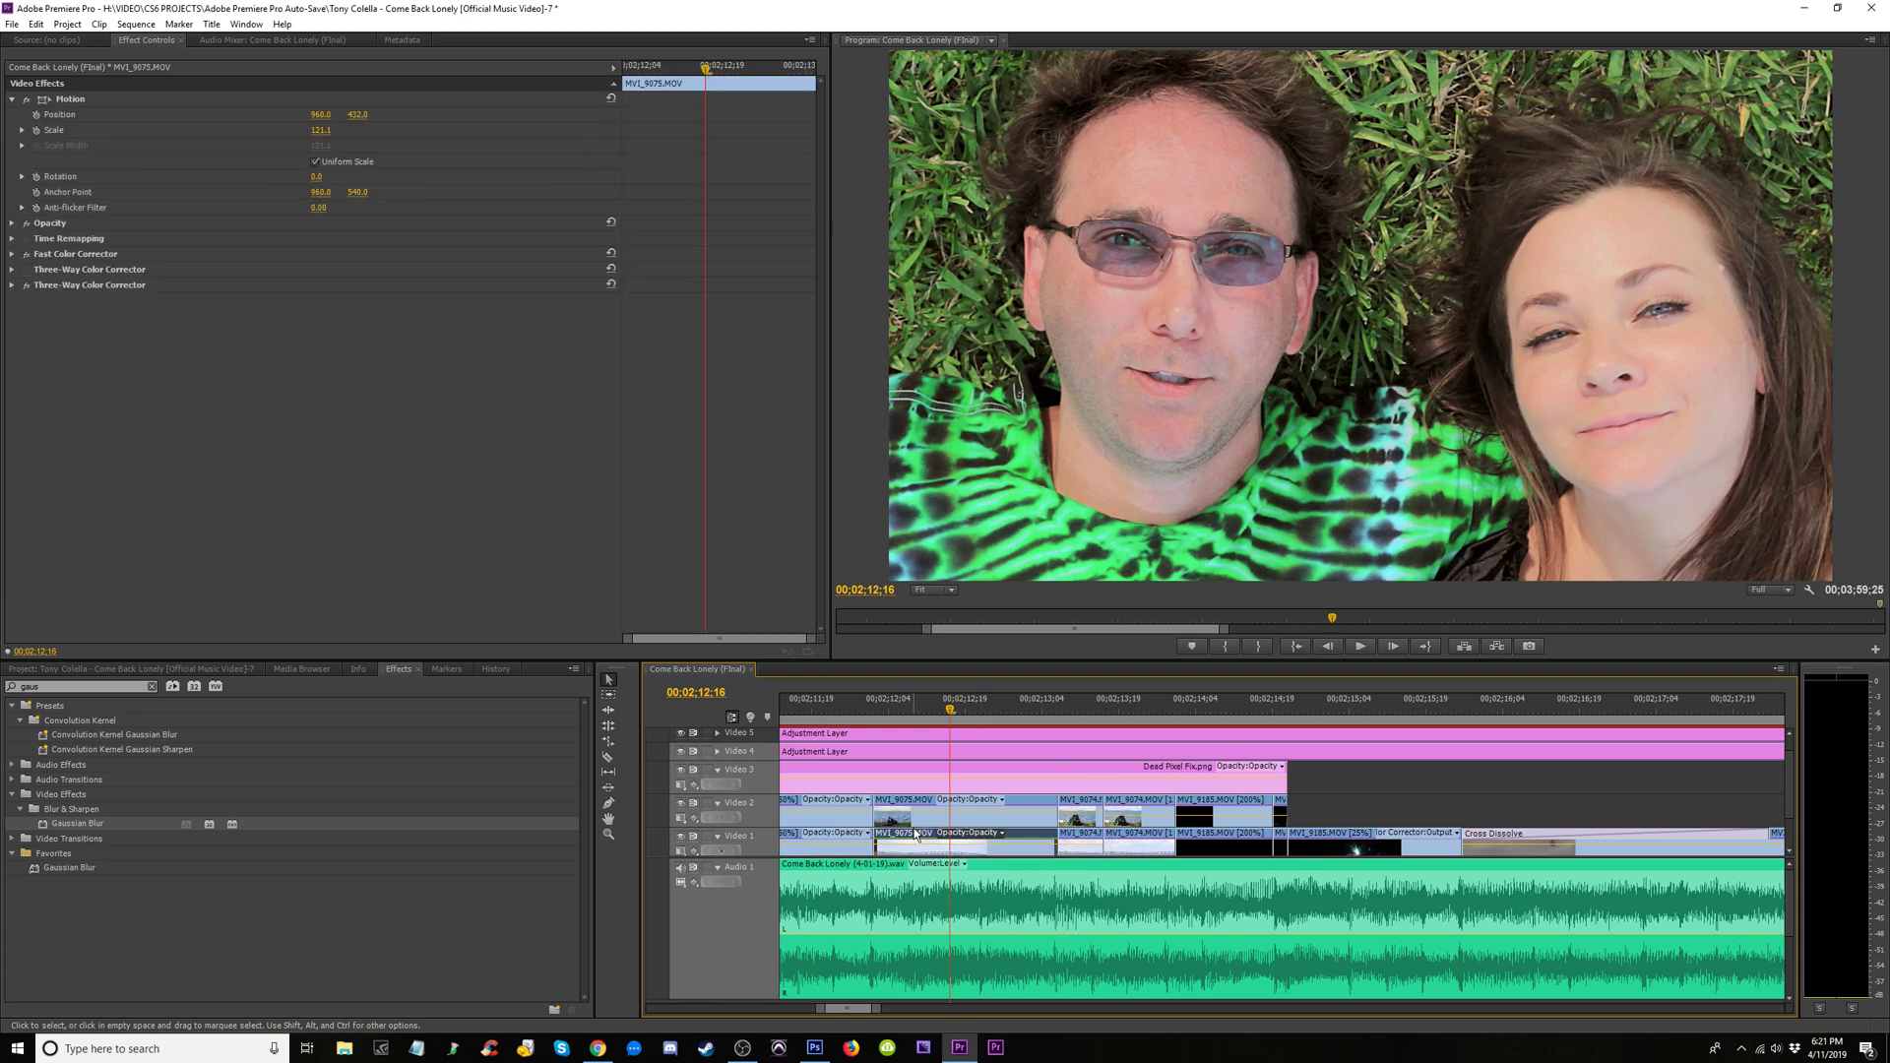
click(1012, 705)
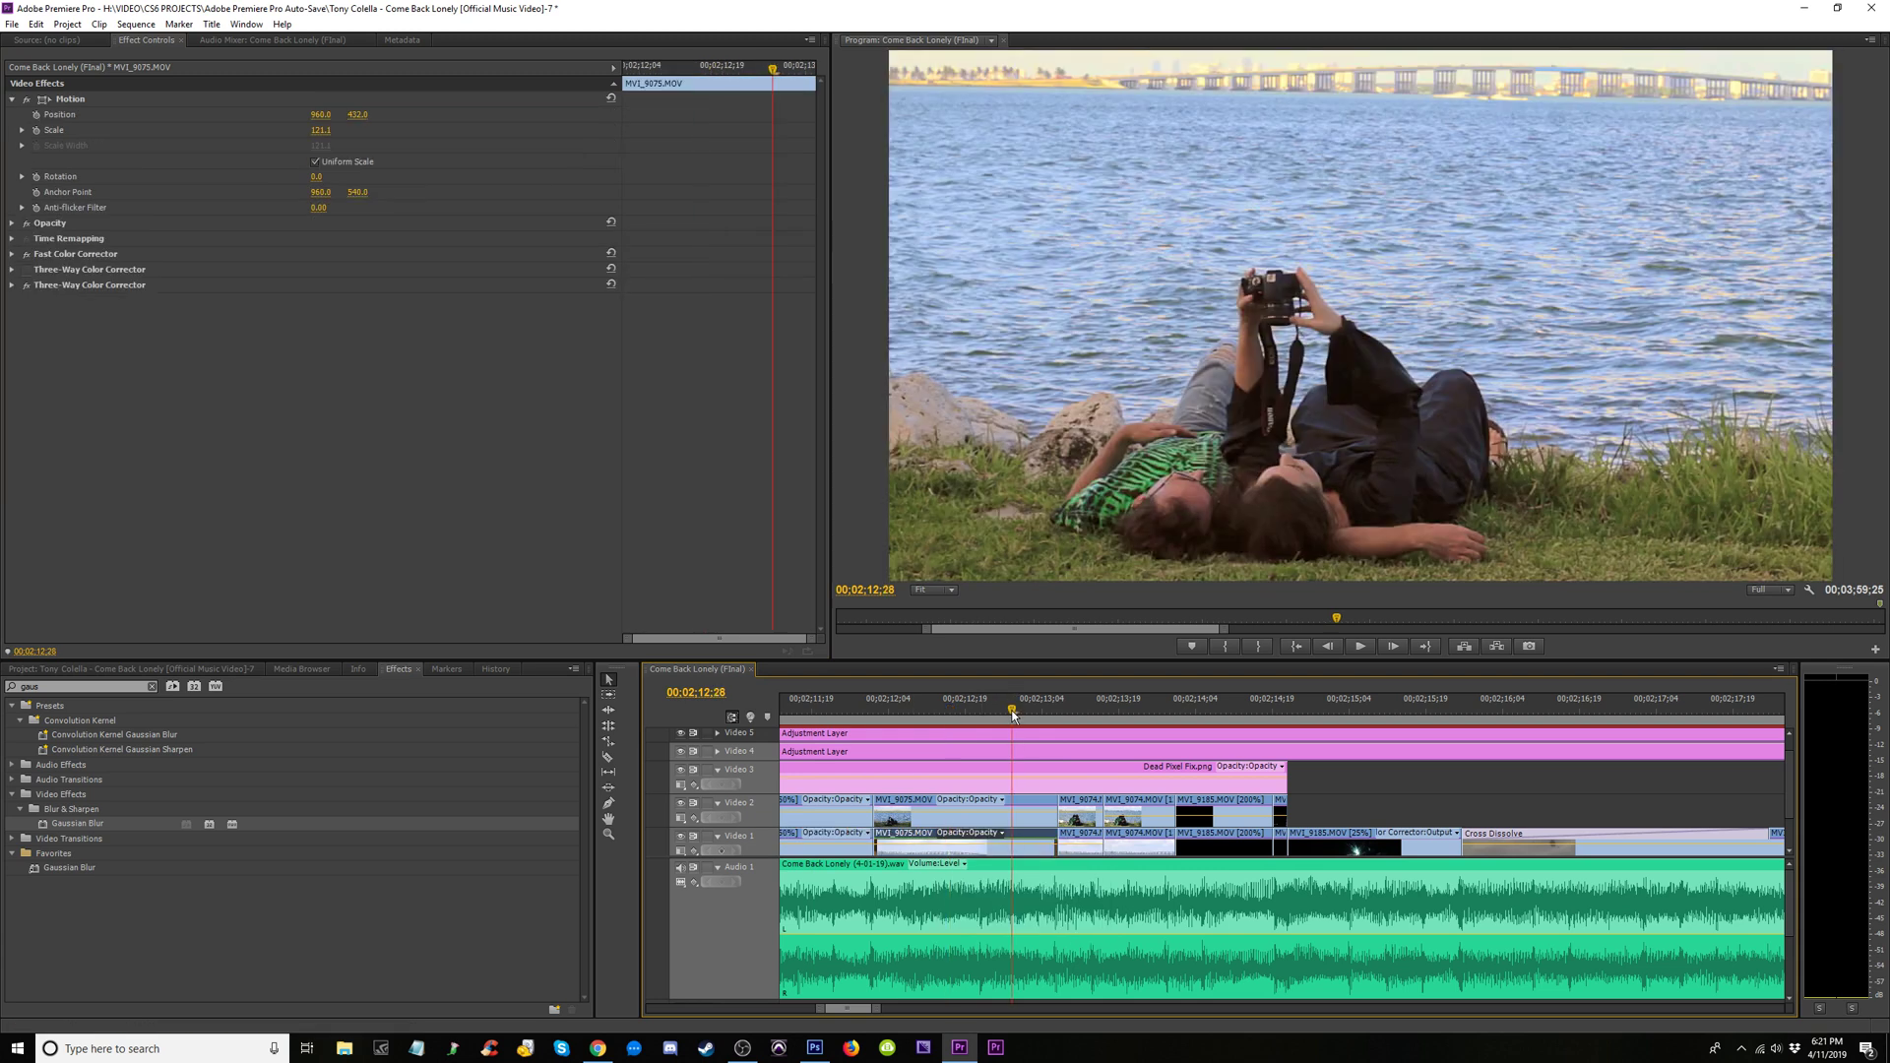
right_click(202, 355)
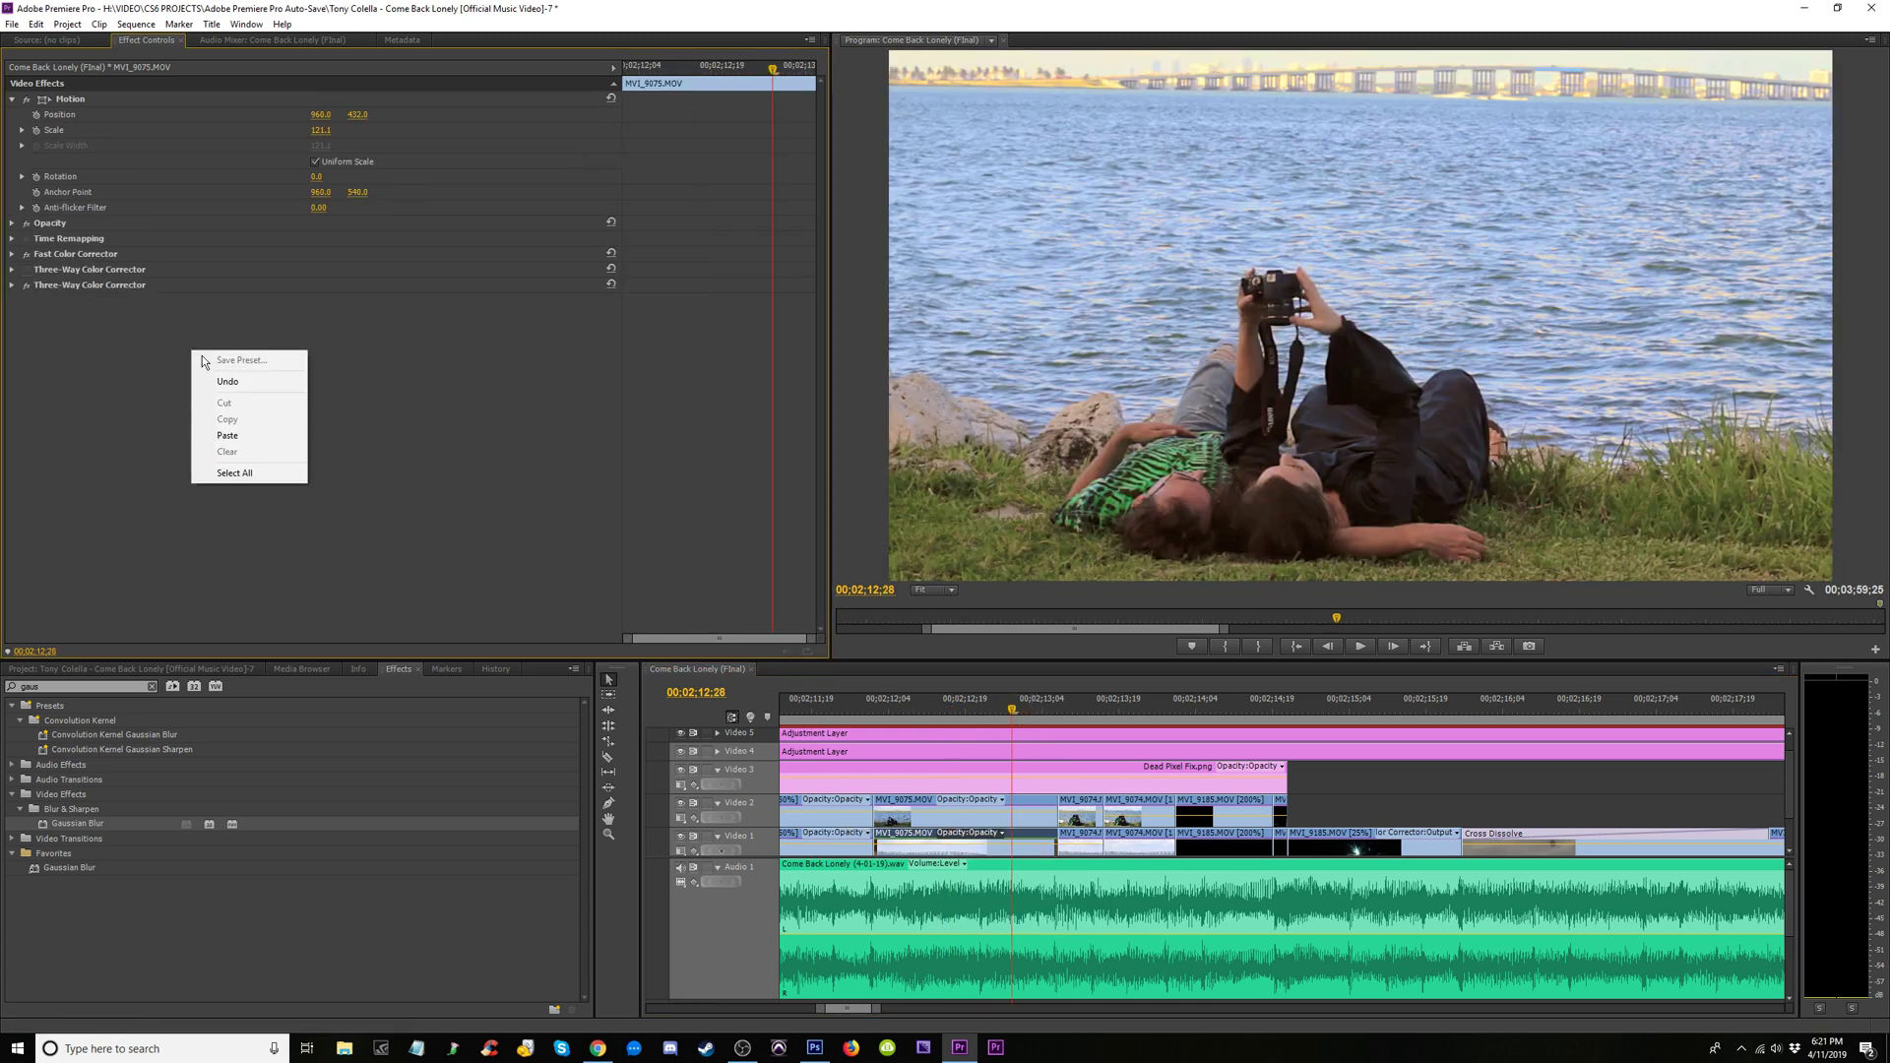
click(227, 436)
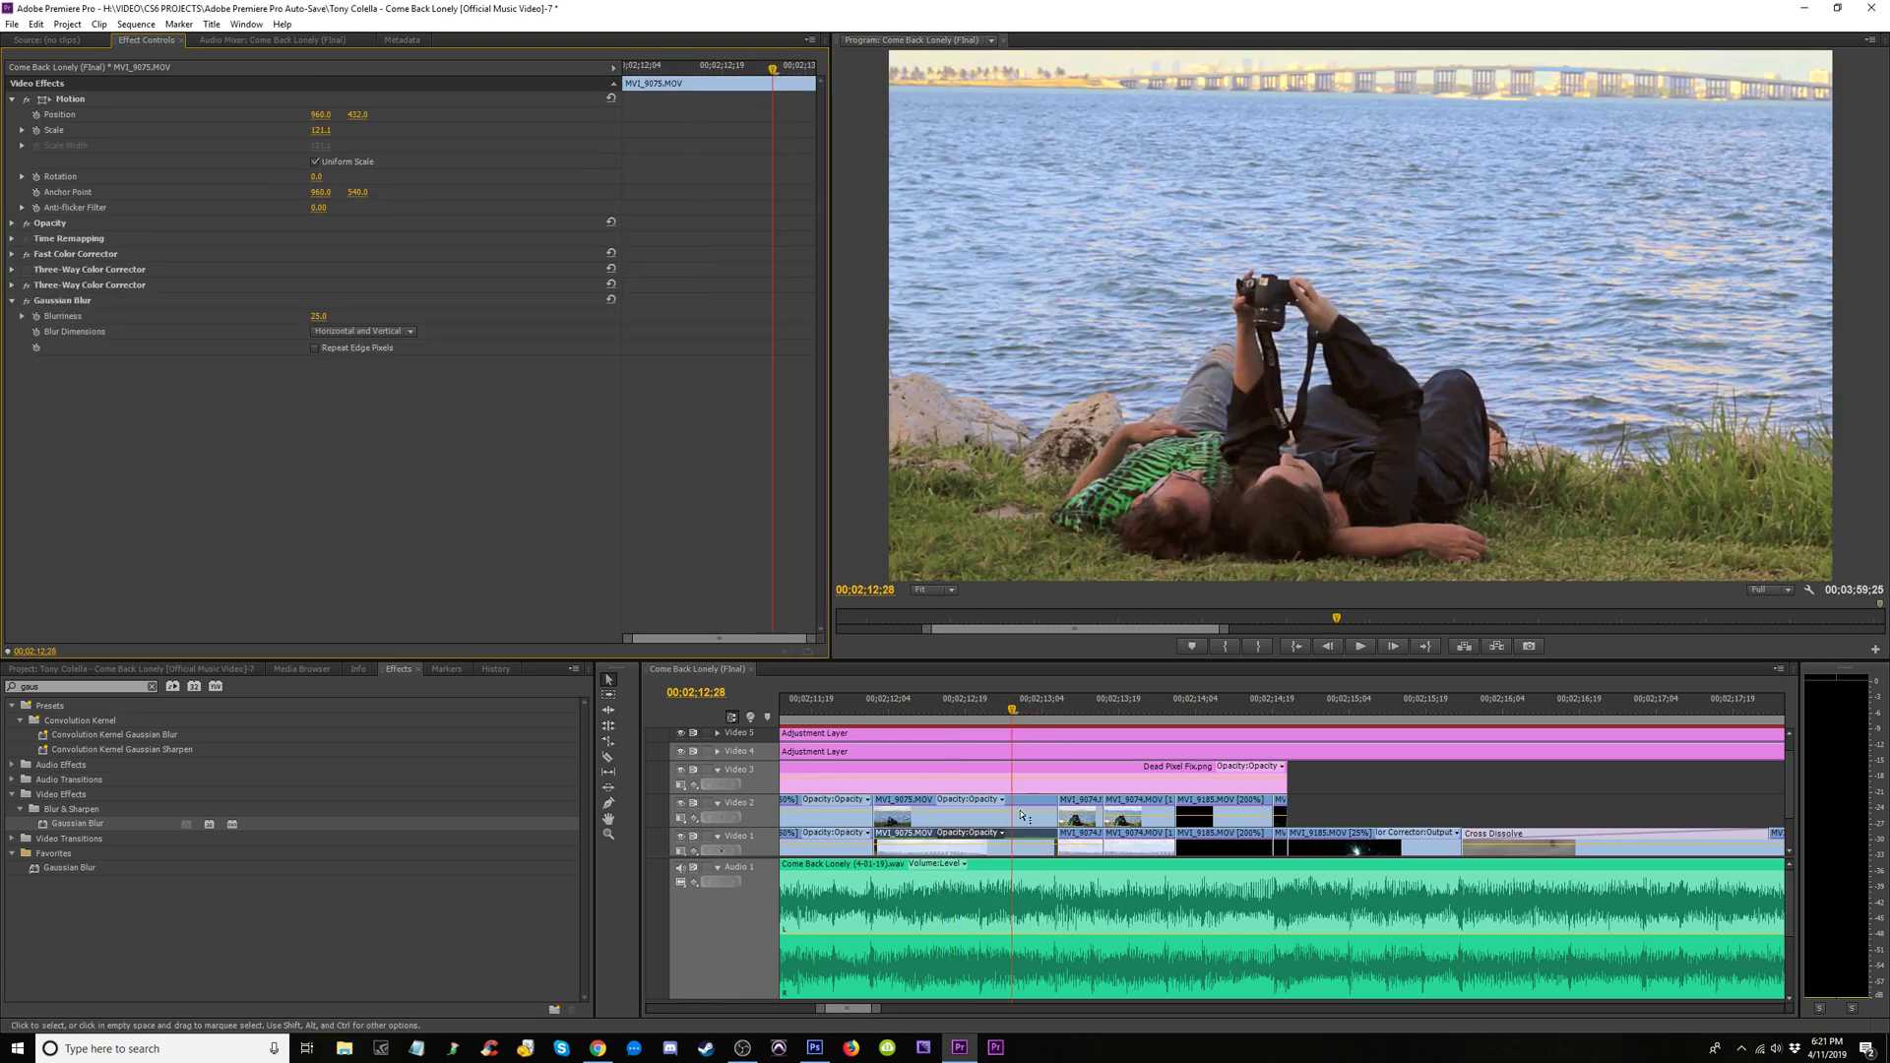
Paste the Gaussian Blur onto the first MVI_9074.MOV original on Video 1
click(1078, 842)
click(1083, 705)
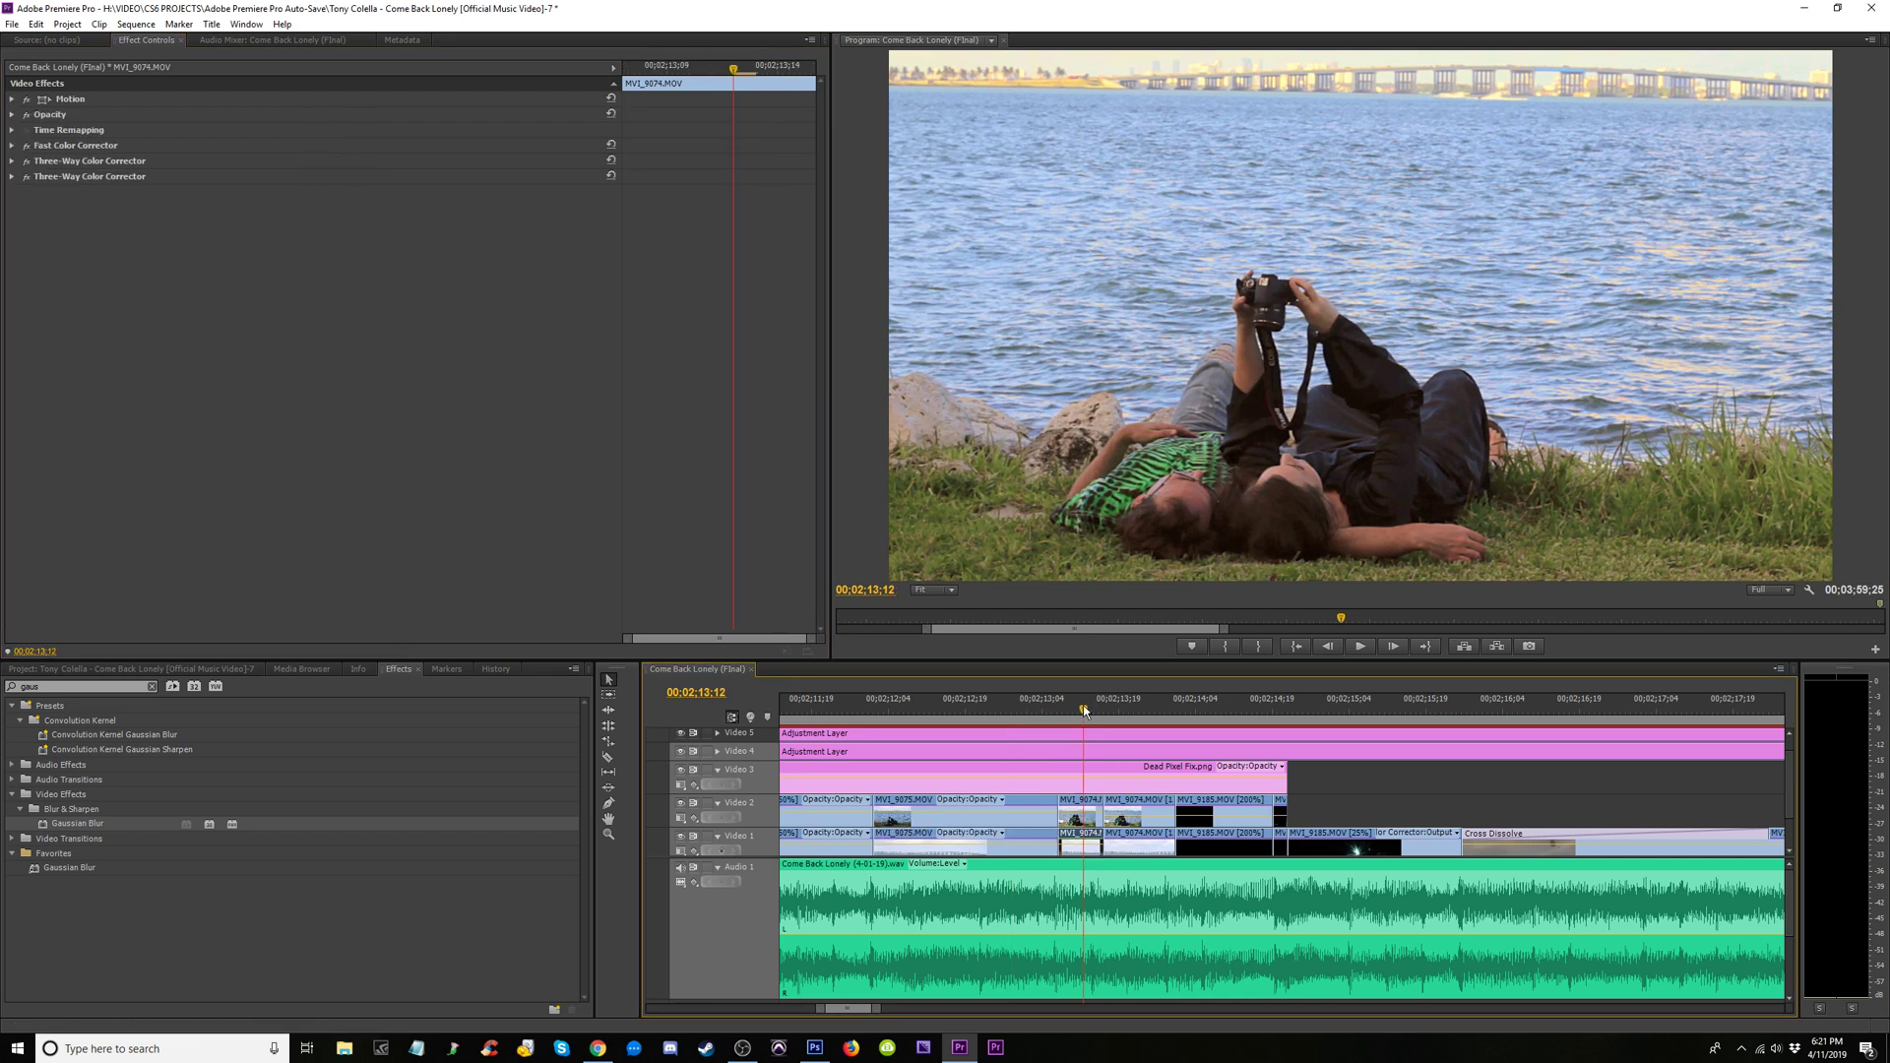
right_click(116, 252)
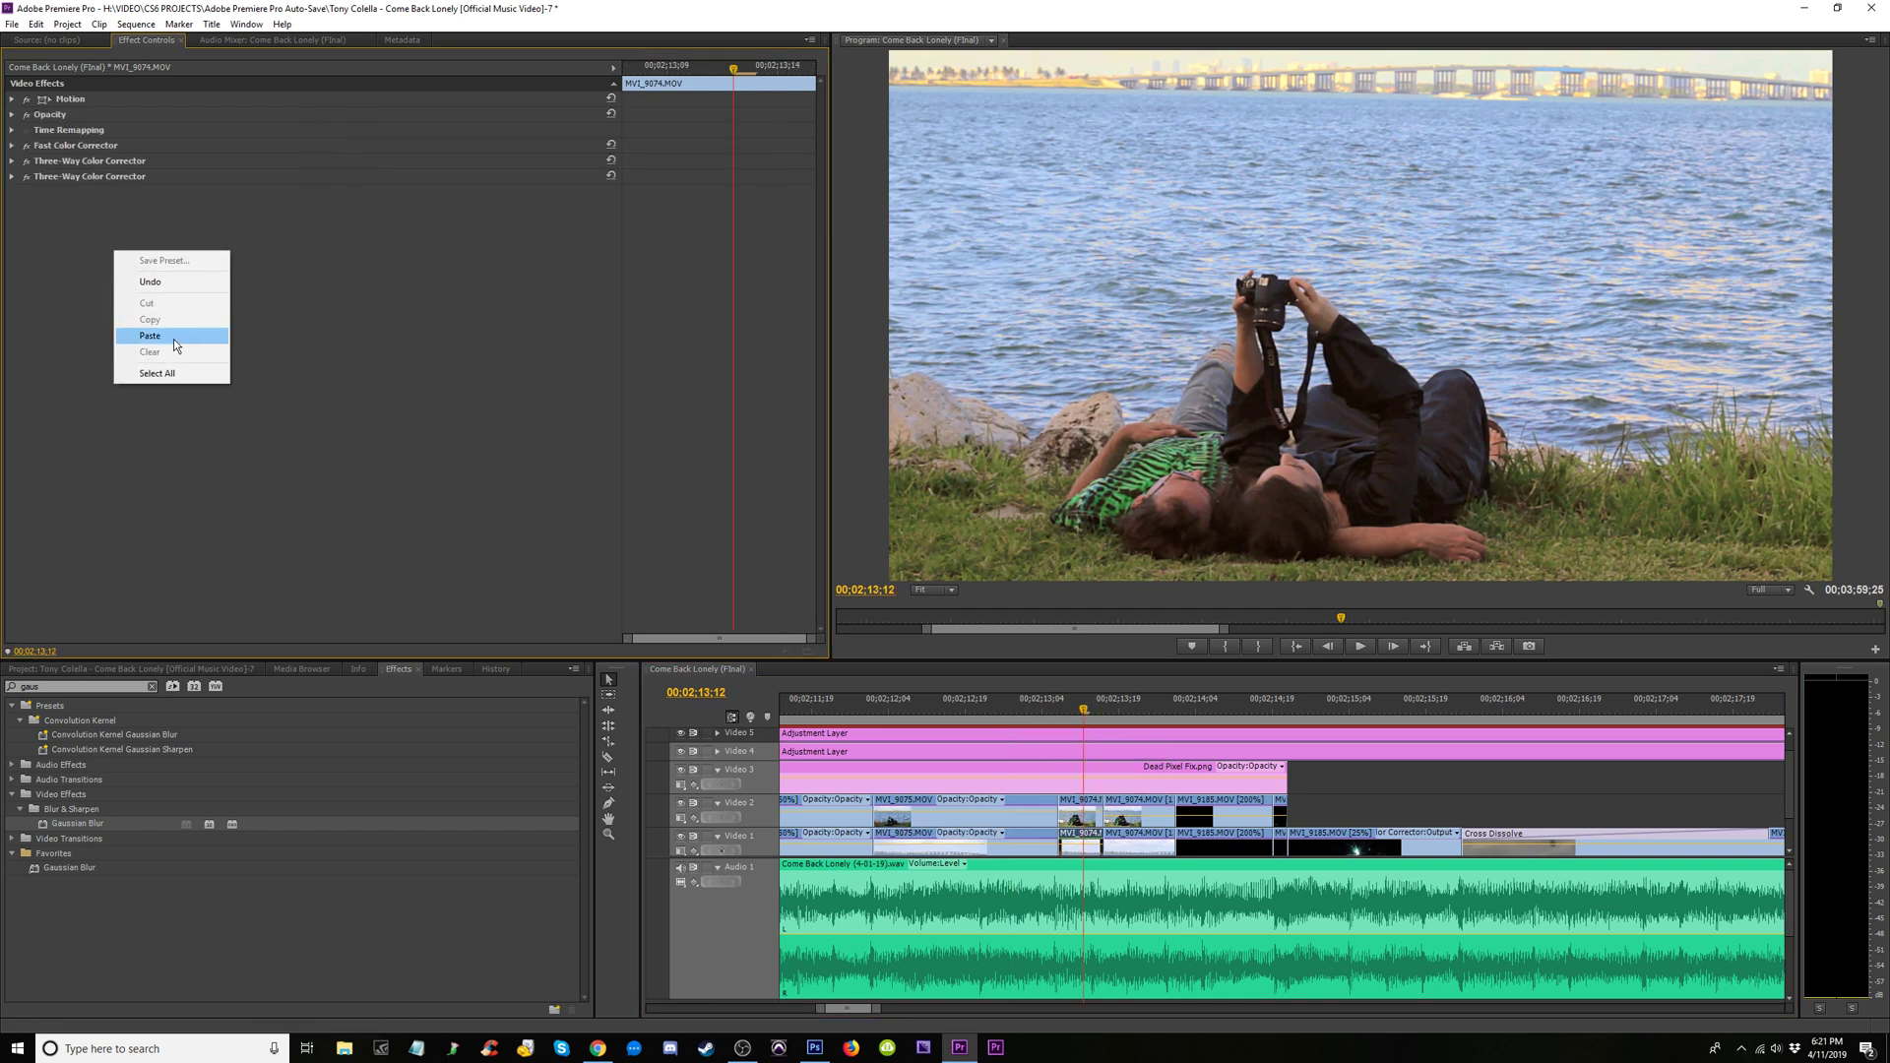
click(174, 339)
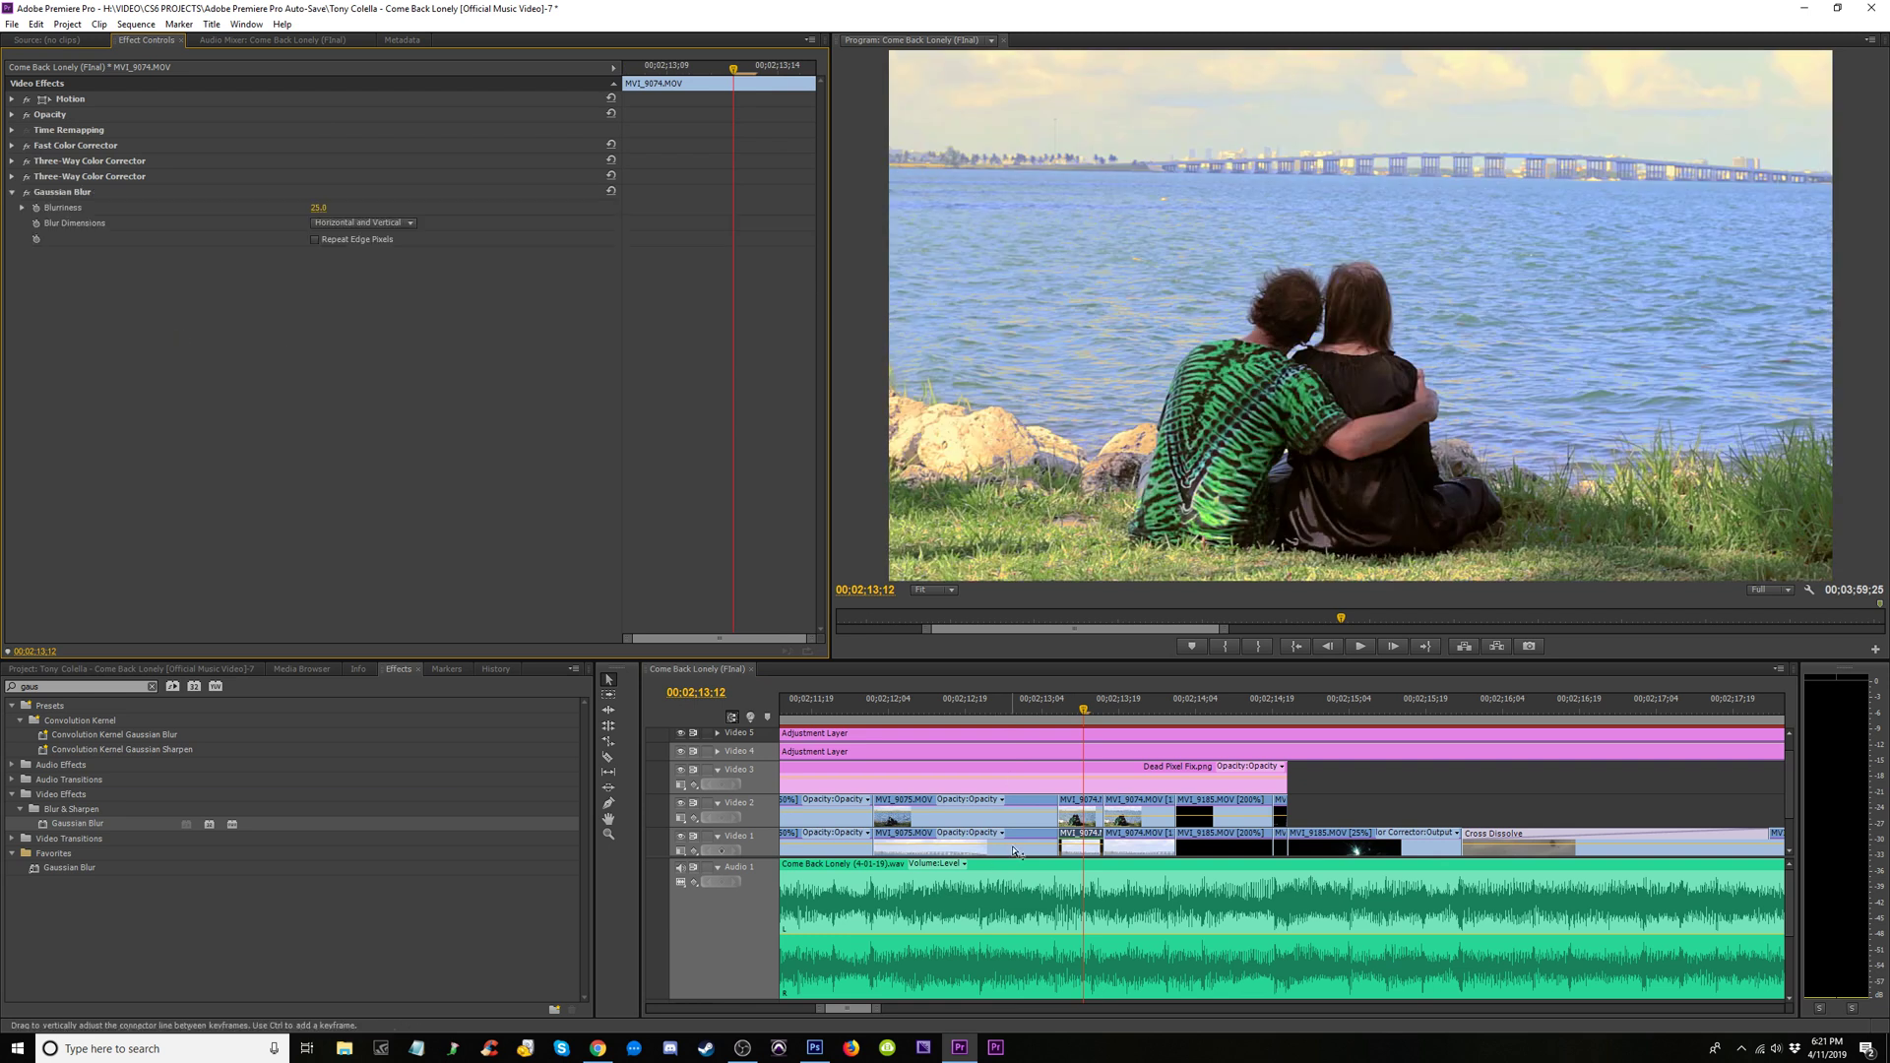
Paste the Gaussian Blur onto the second MVI_9074.MOV original on Video 1
click(1140, 707)
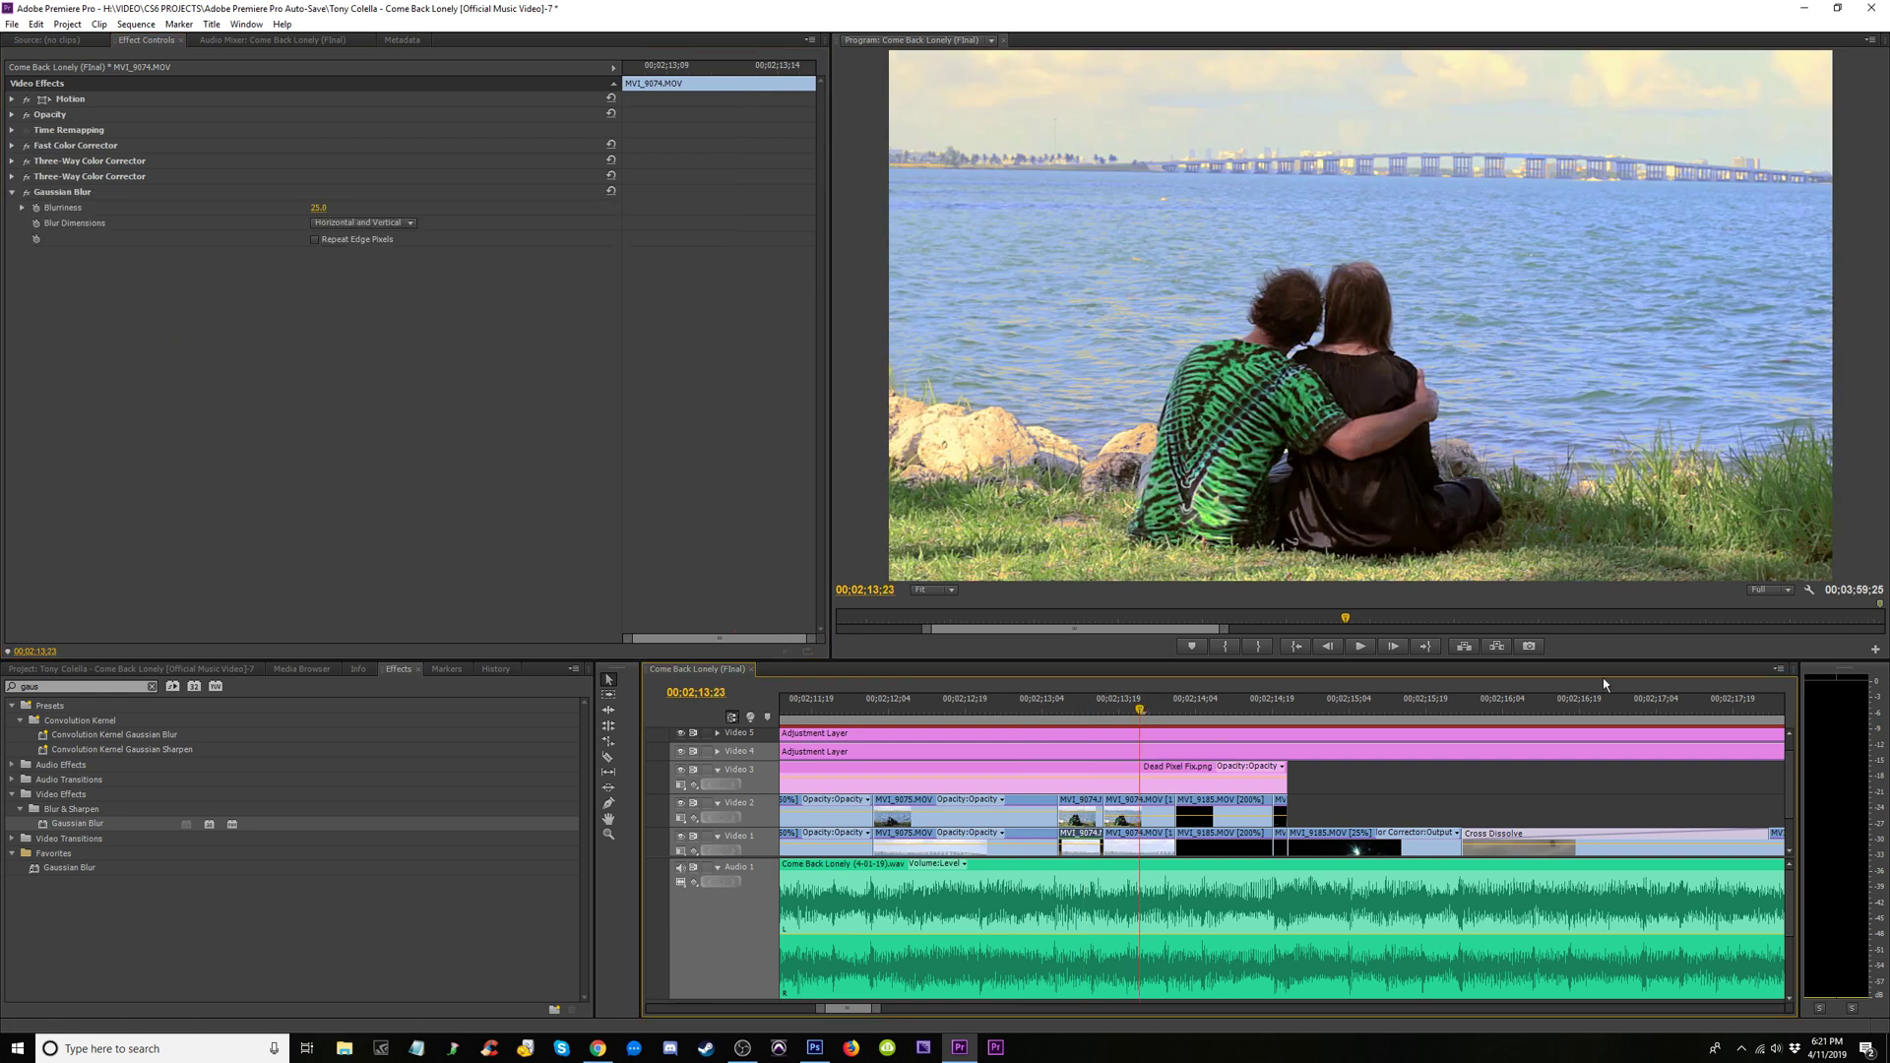
click(1133, 845)
right_click(130, 271)
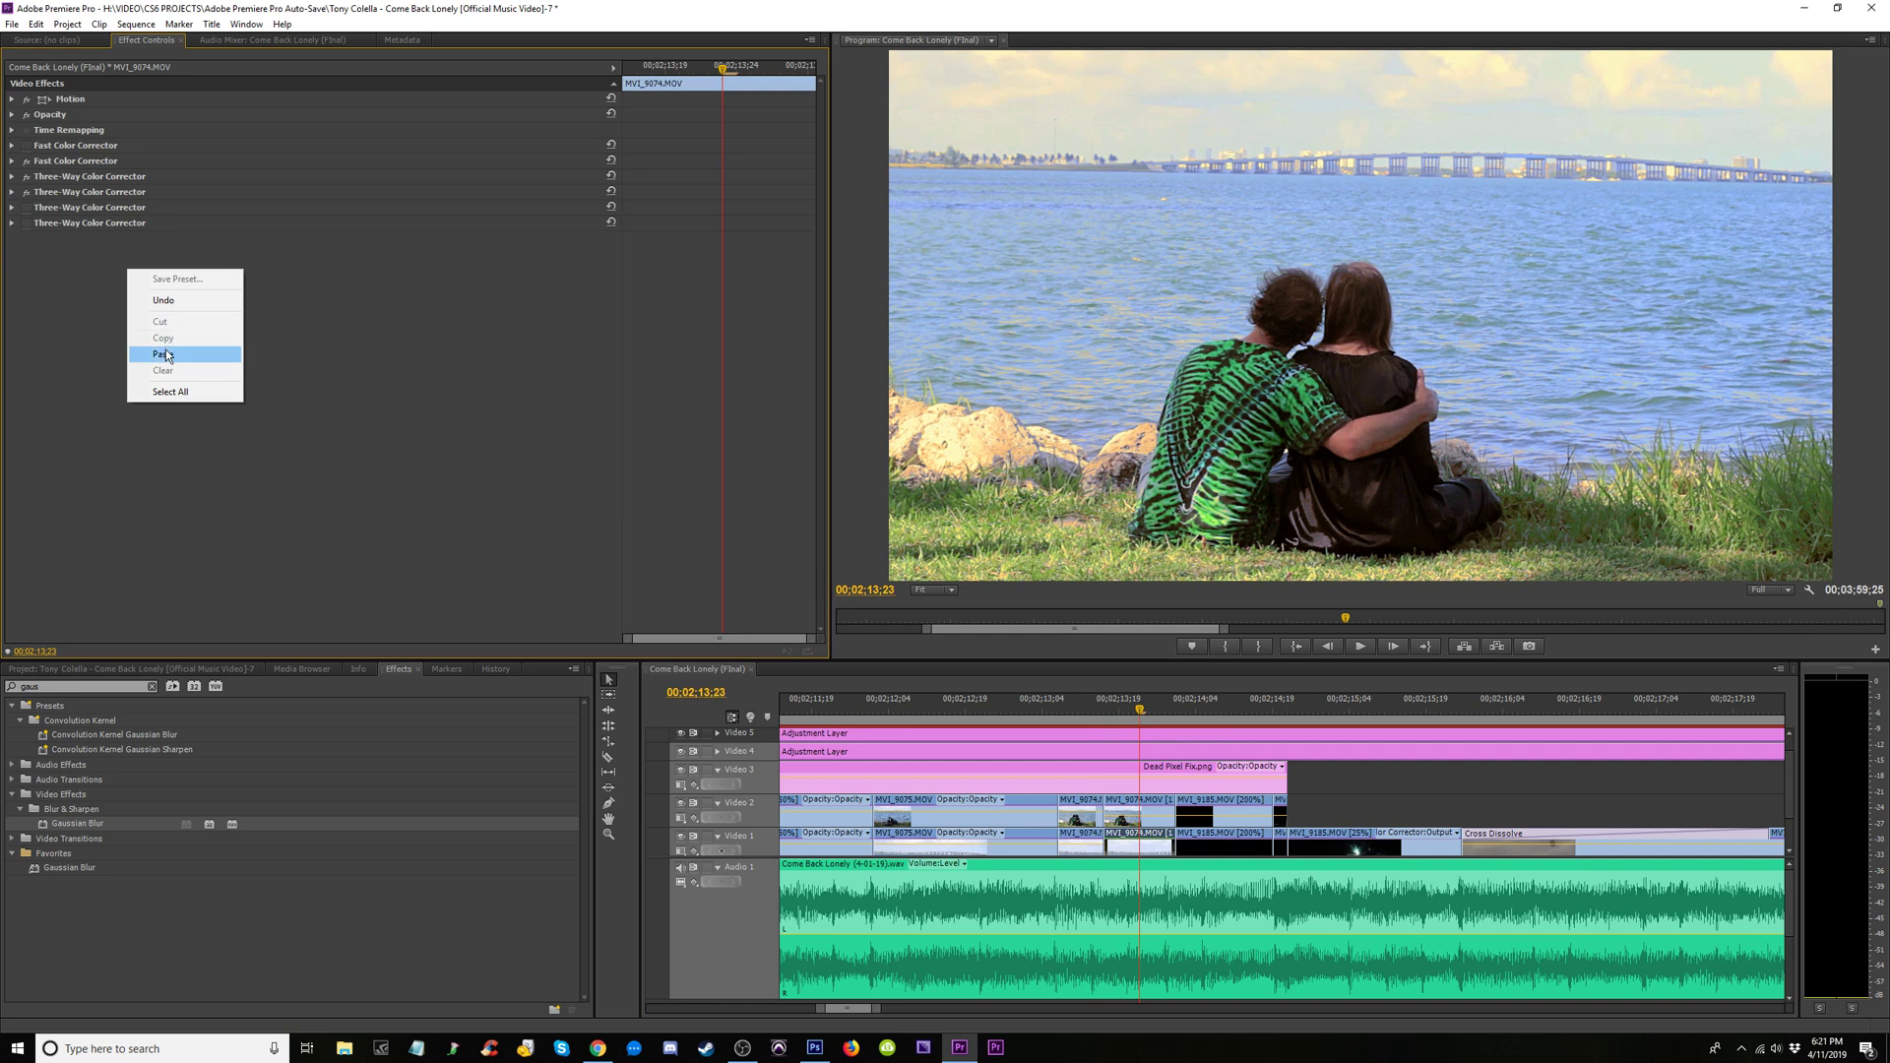
click(166, 355)
Paste the Gaussian Blur onto the 200% MVI_9185.MOV original on Video 1 and check the frame full screen
click(1221, 705)
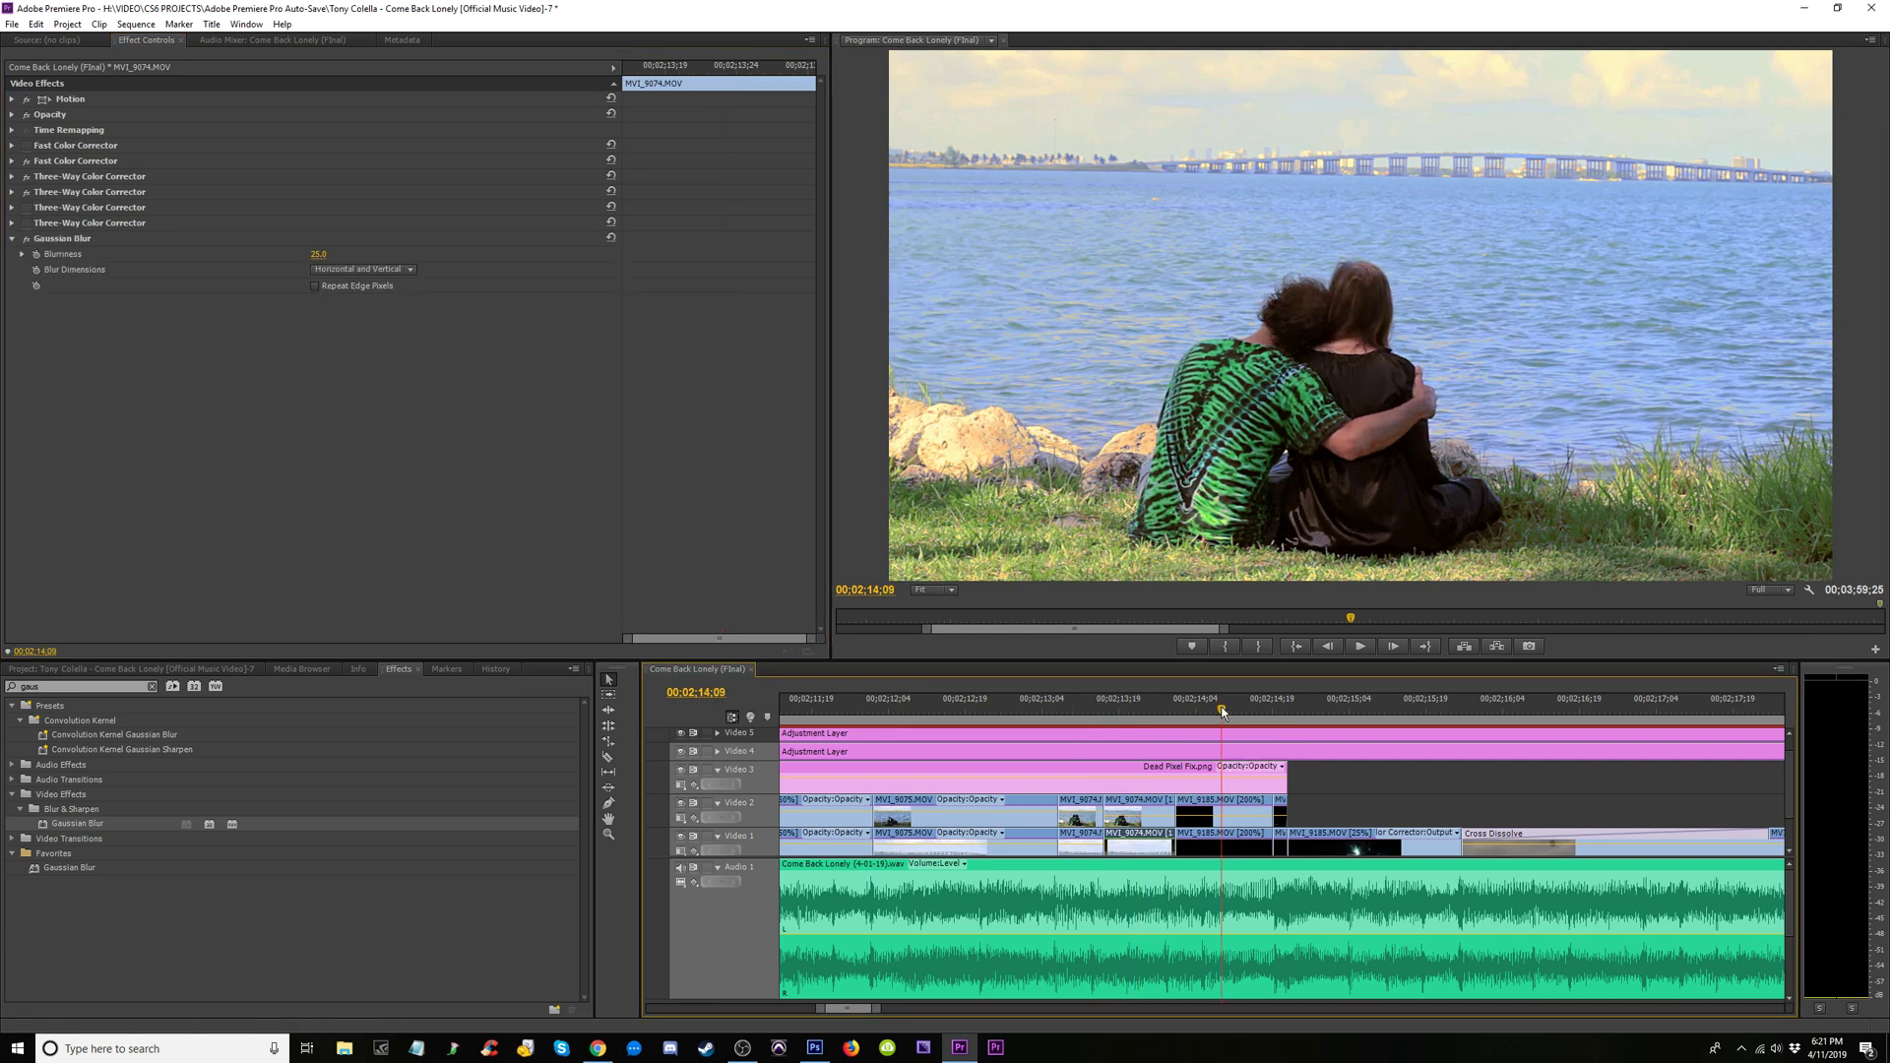
click(1219, 852)
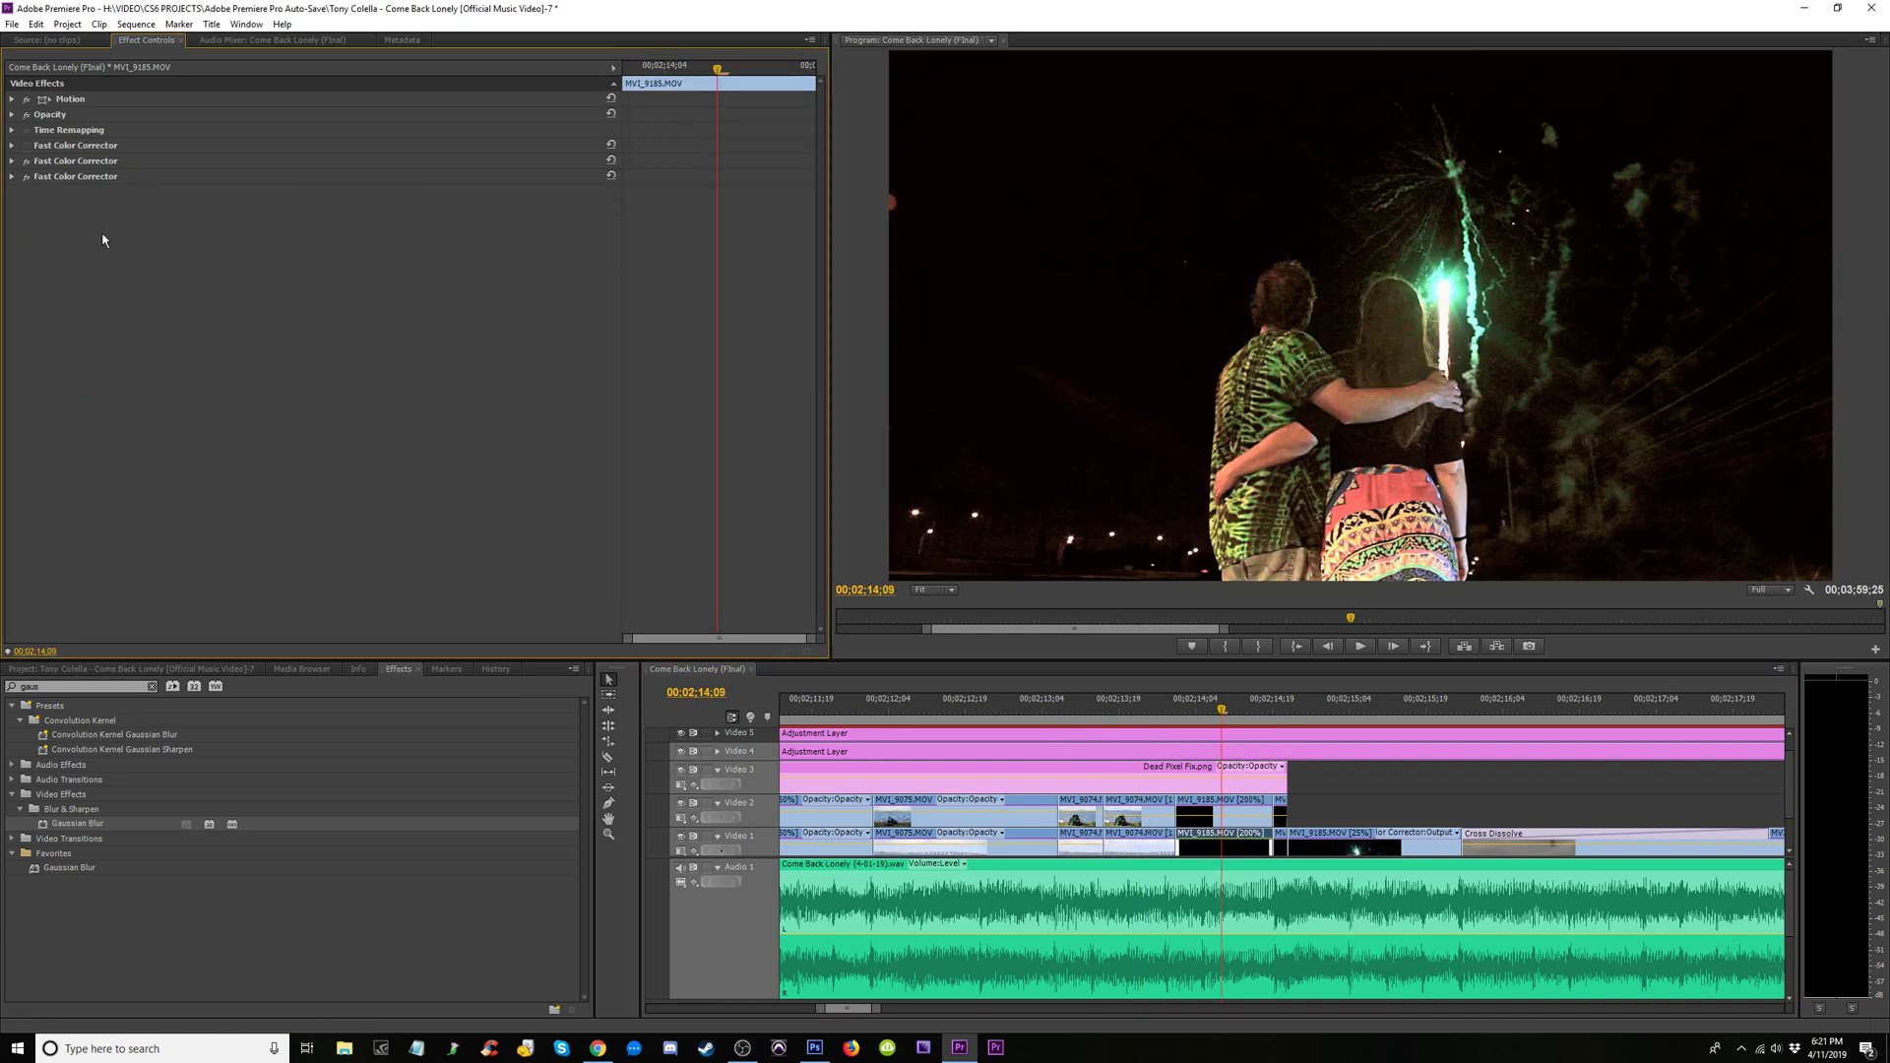
right_click(288, 274)
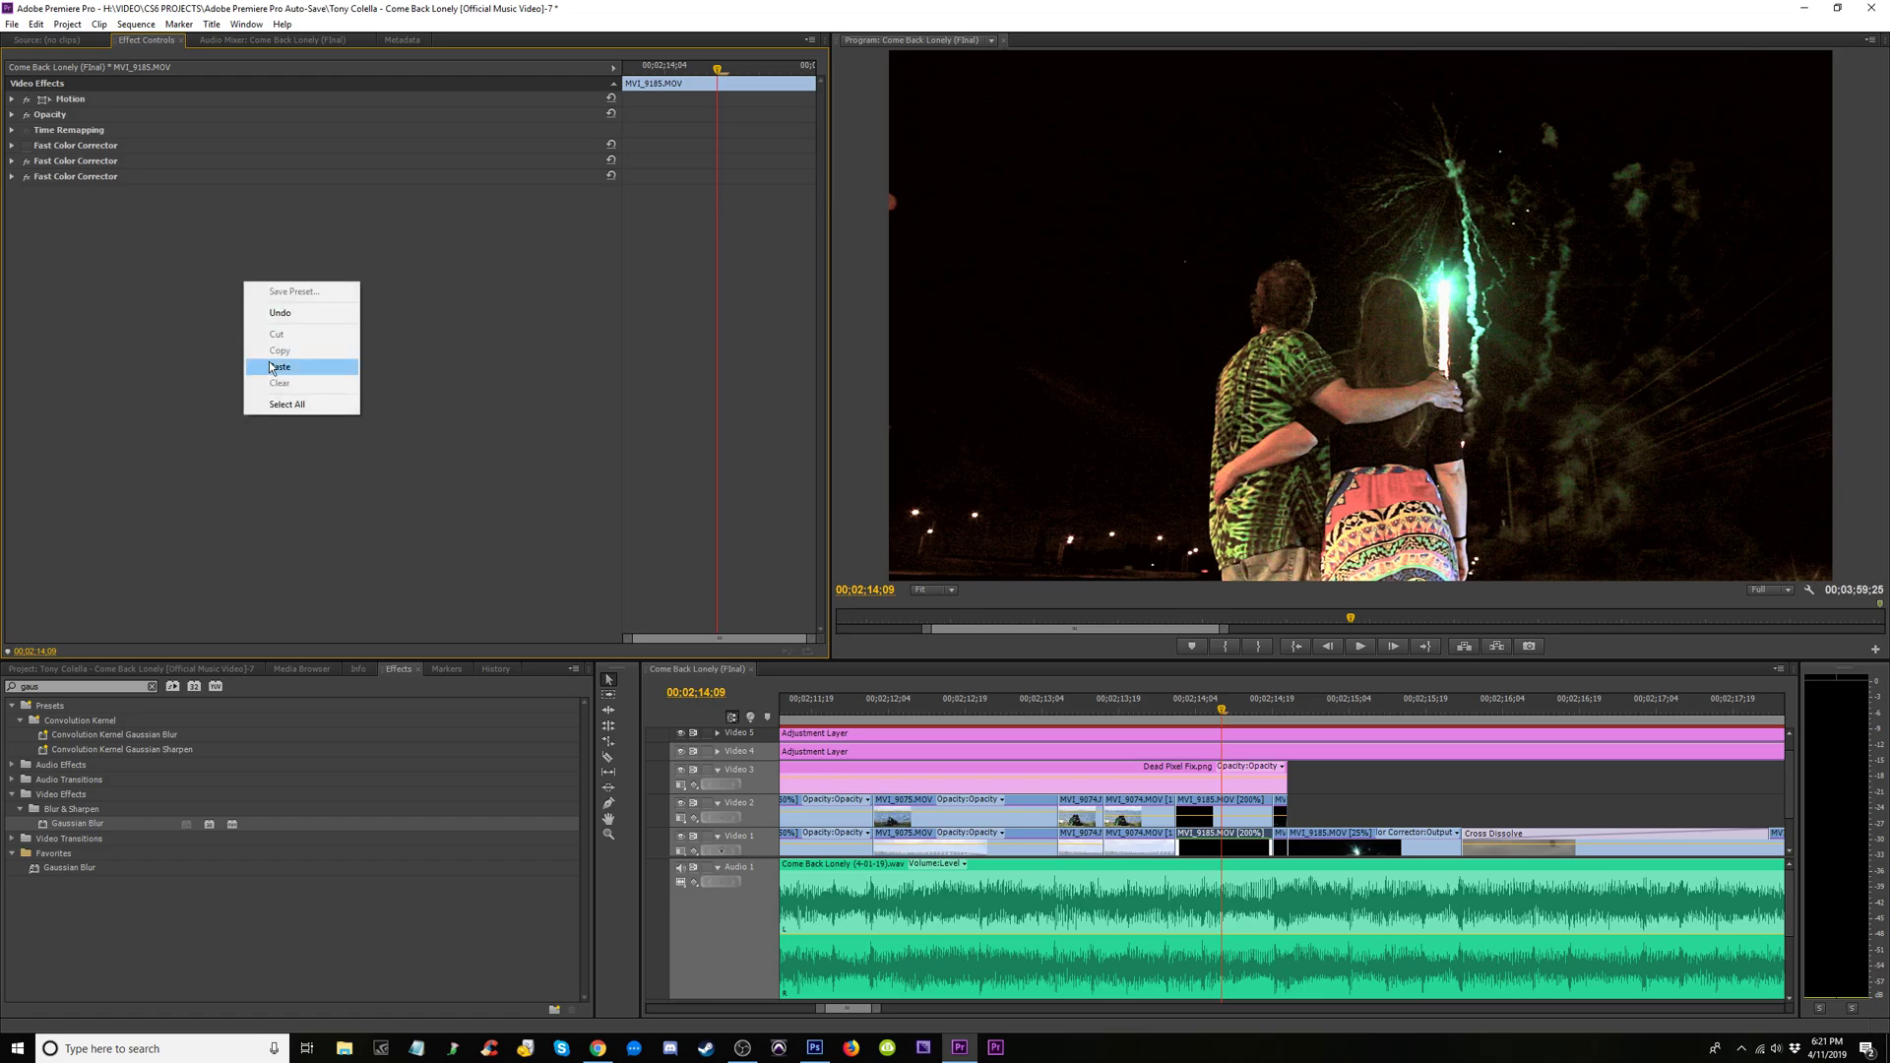
click(313, 362)
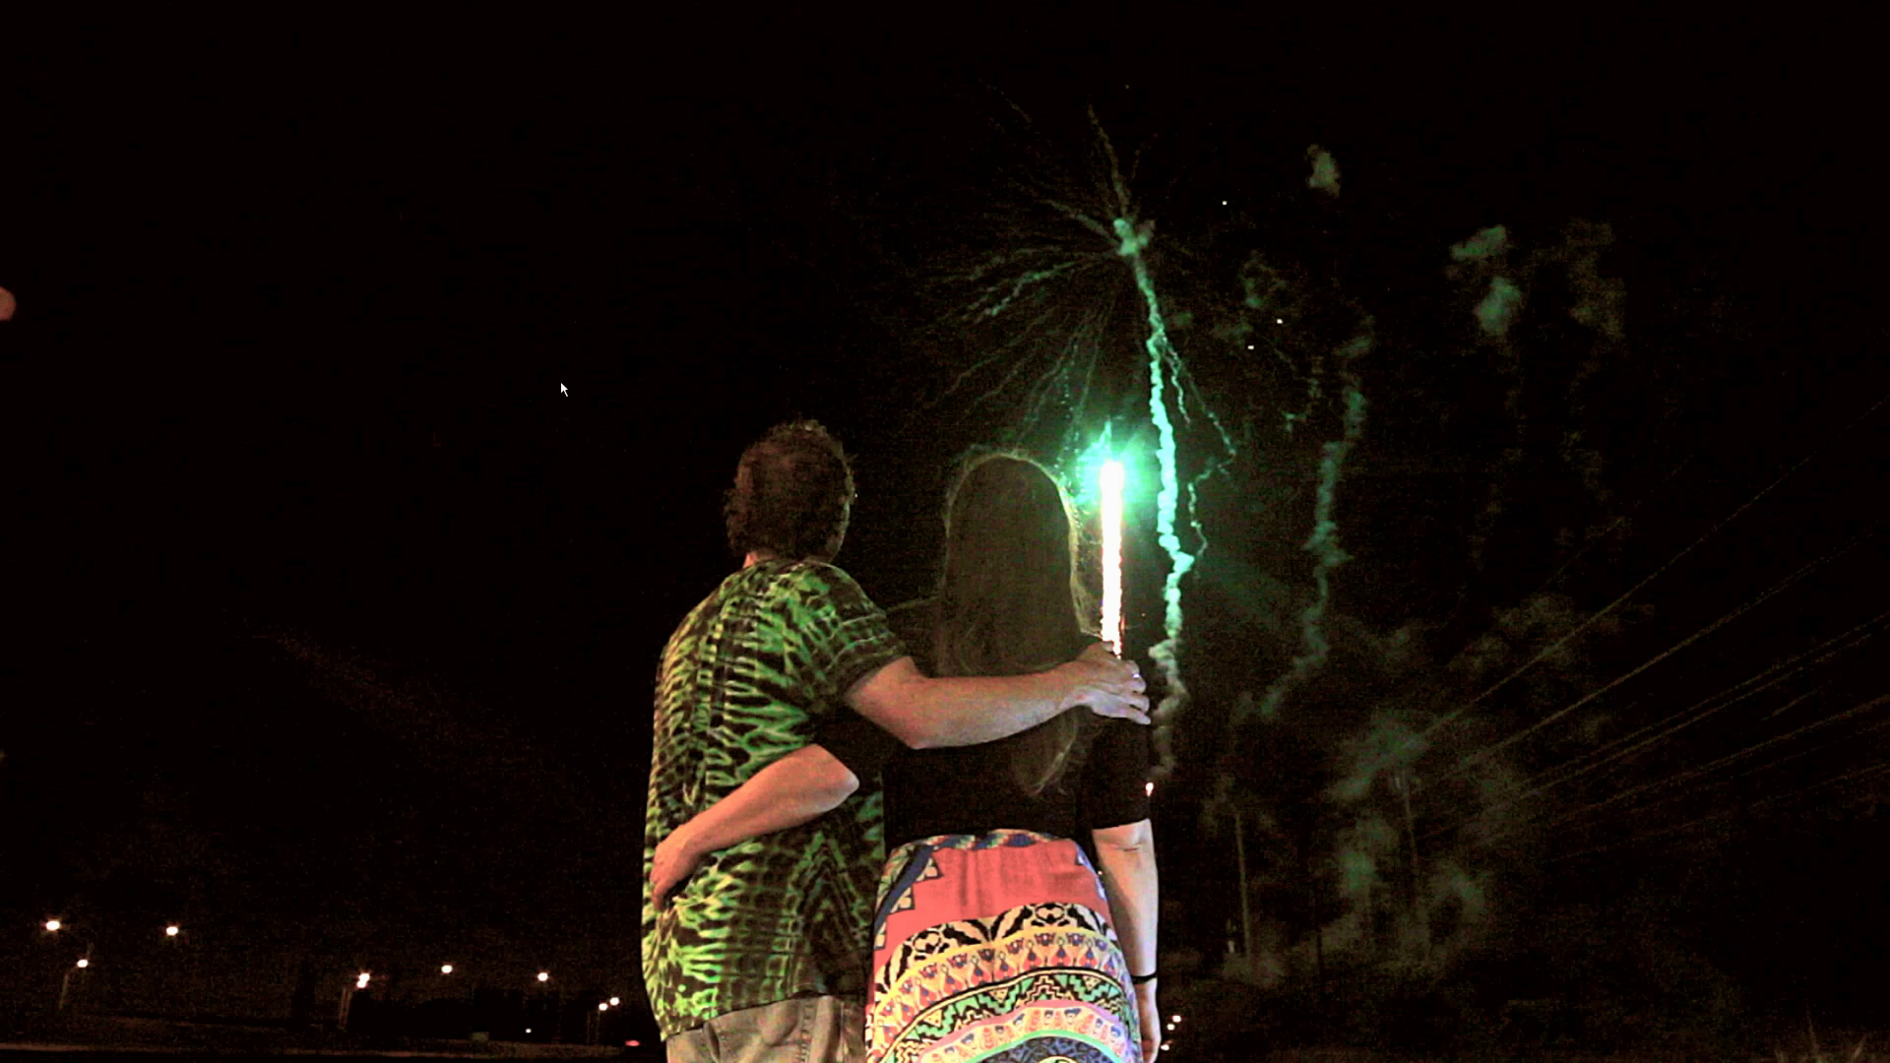
key(ctrl+grave)
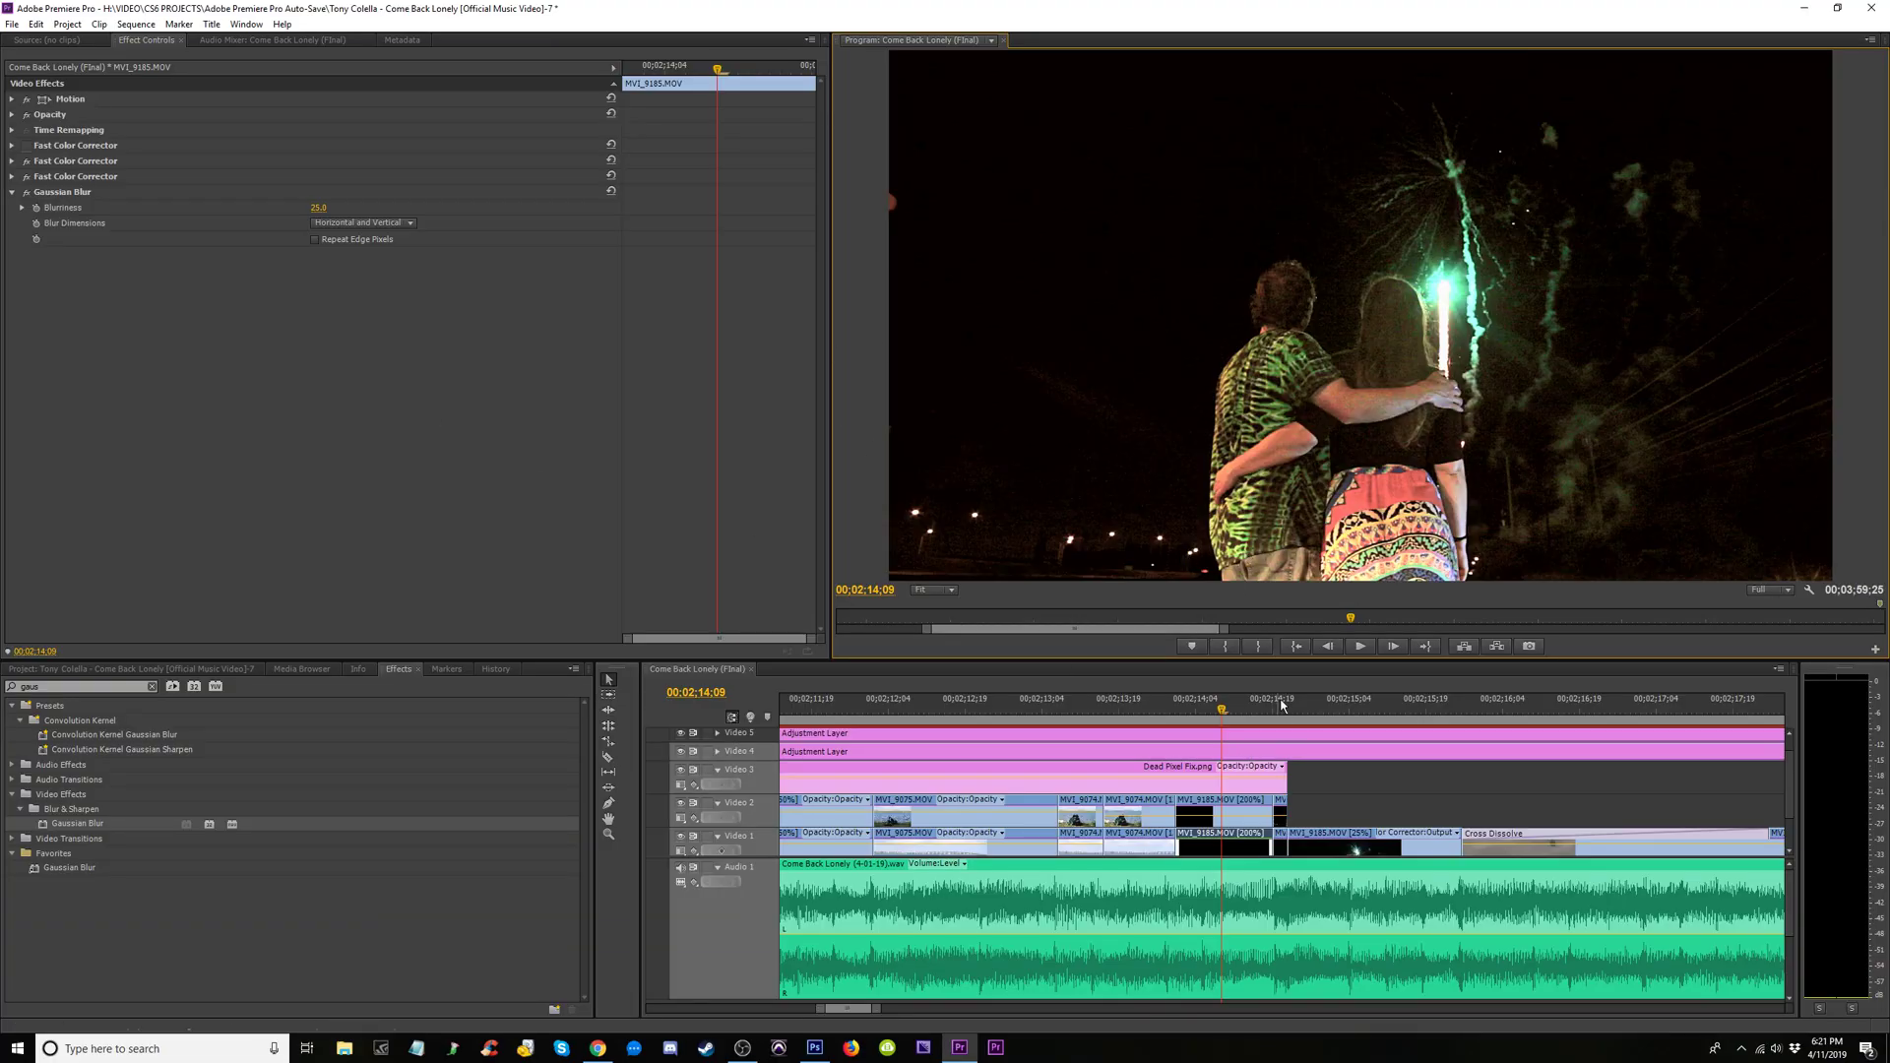
Paste the Gaussian Blur onto the short MVI_9185.MOV original on Video 1 and enlarge the program preview
click(1282, 711)
key(equal)
key(equal)
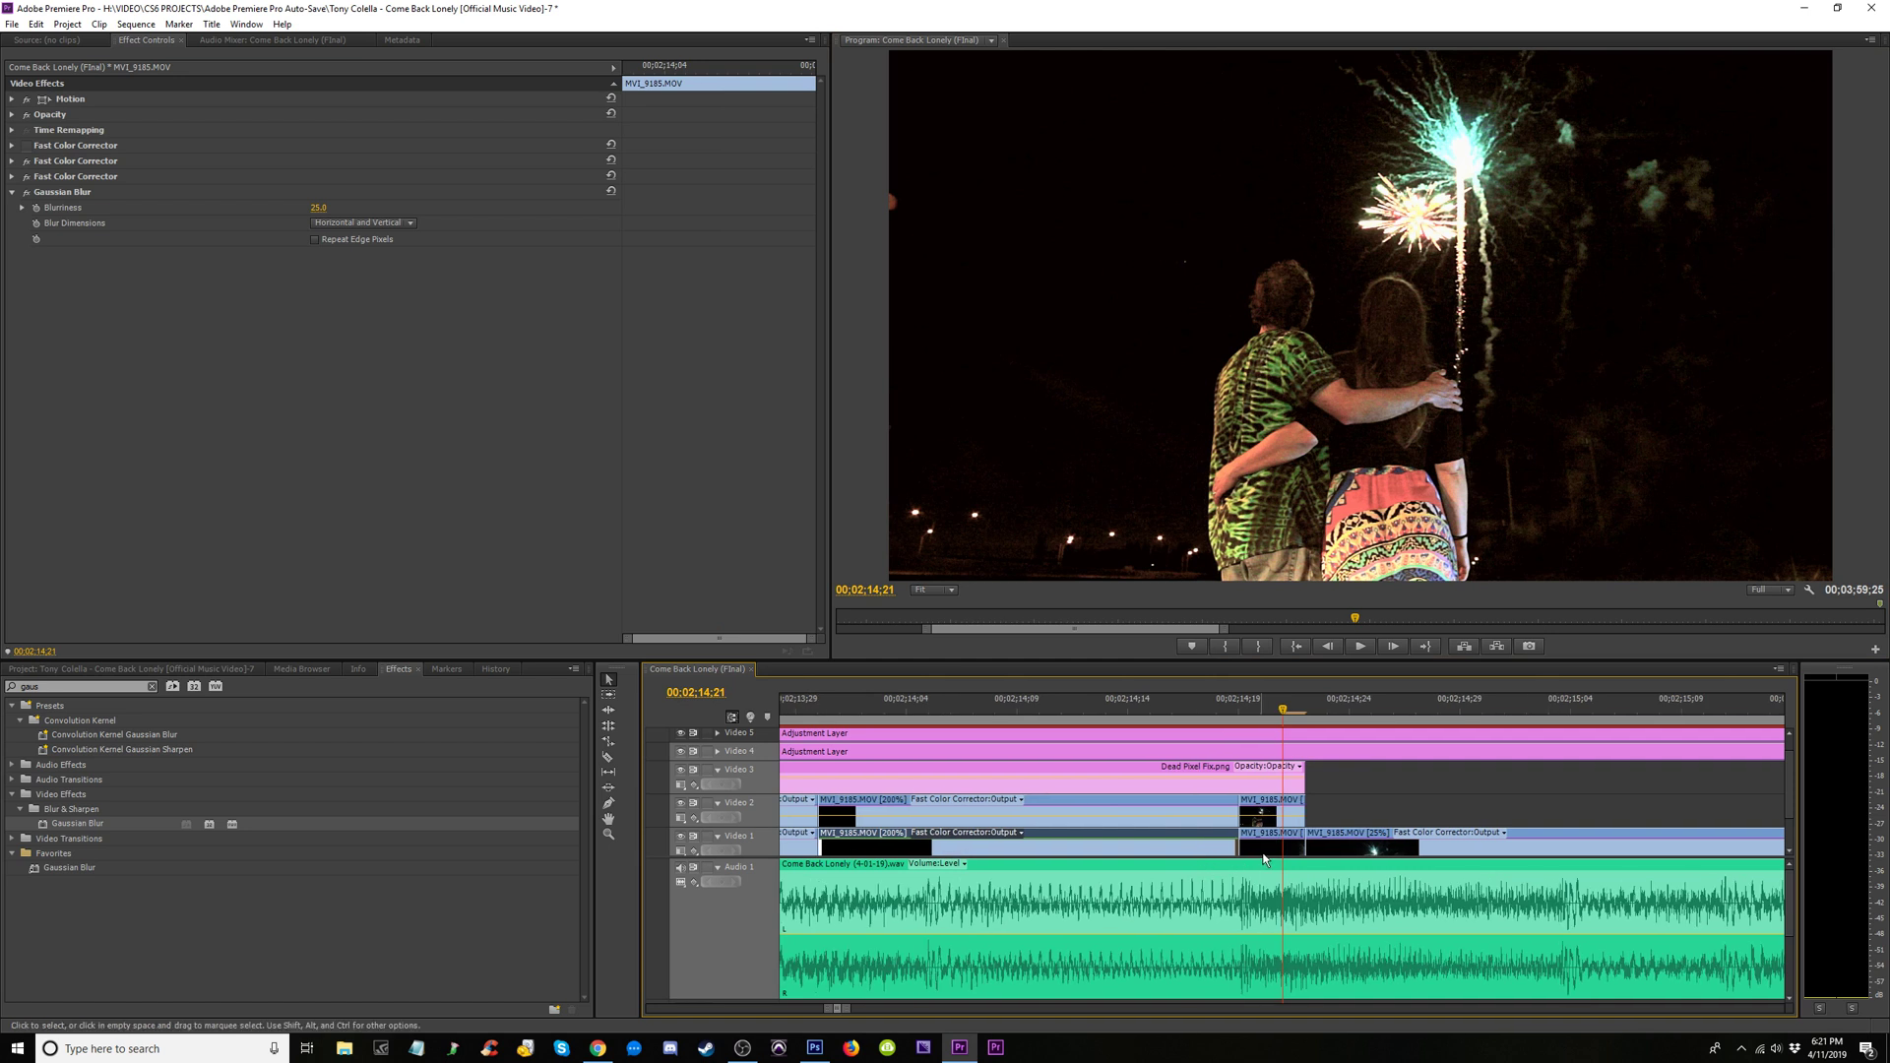
click(1263, 850)
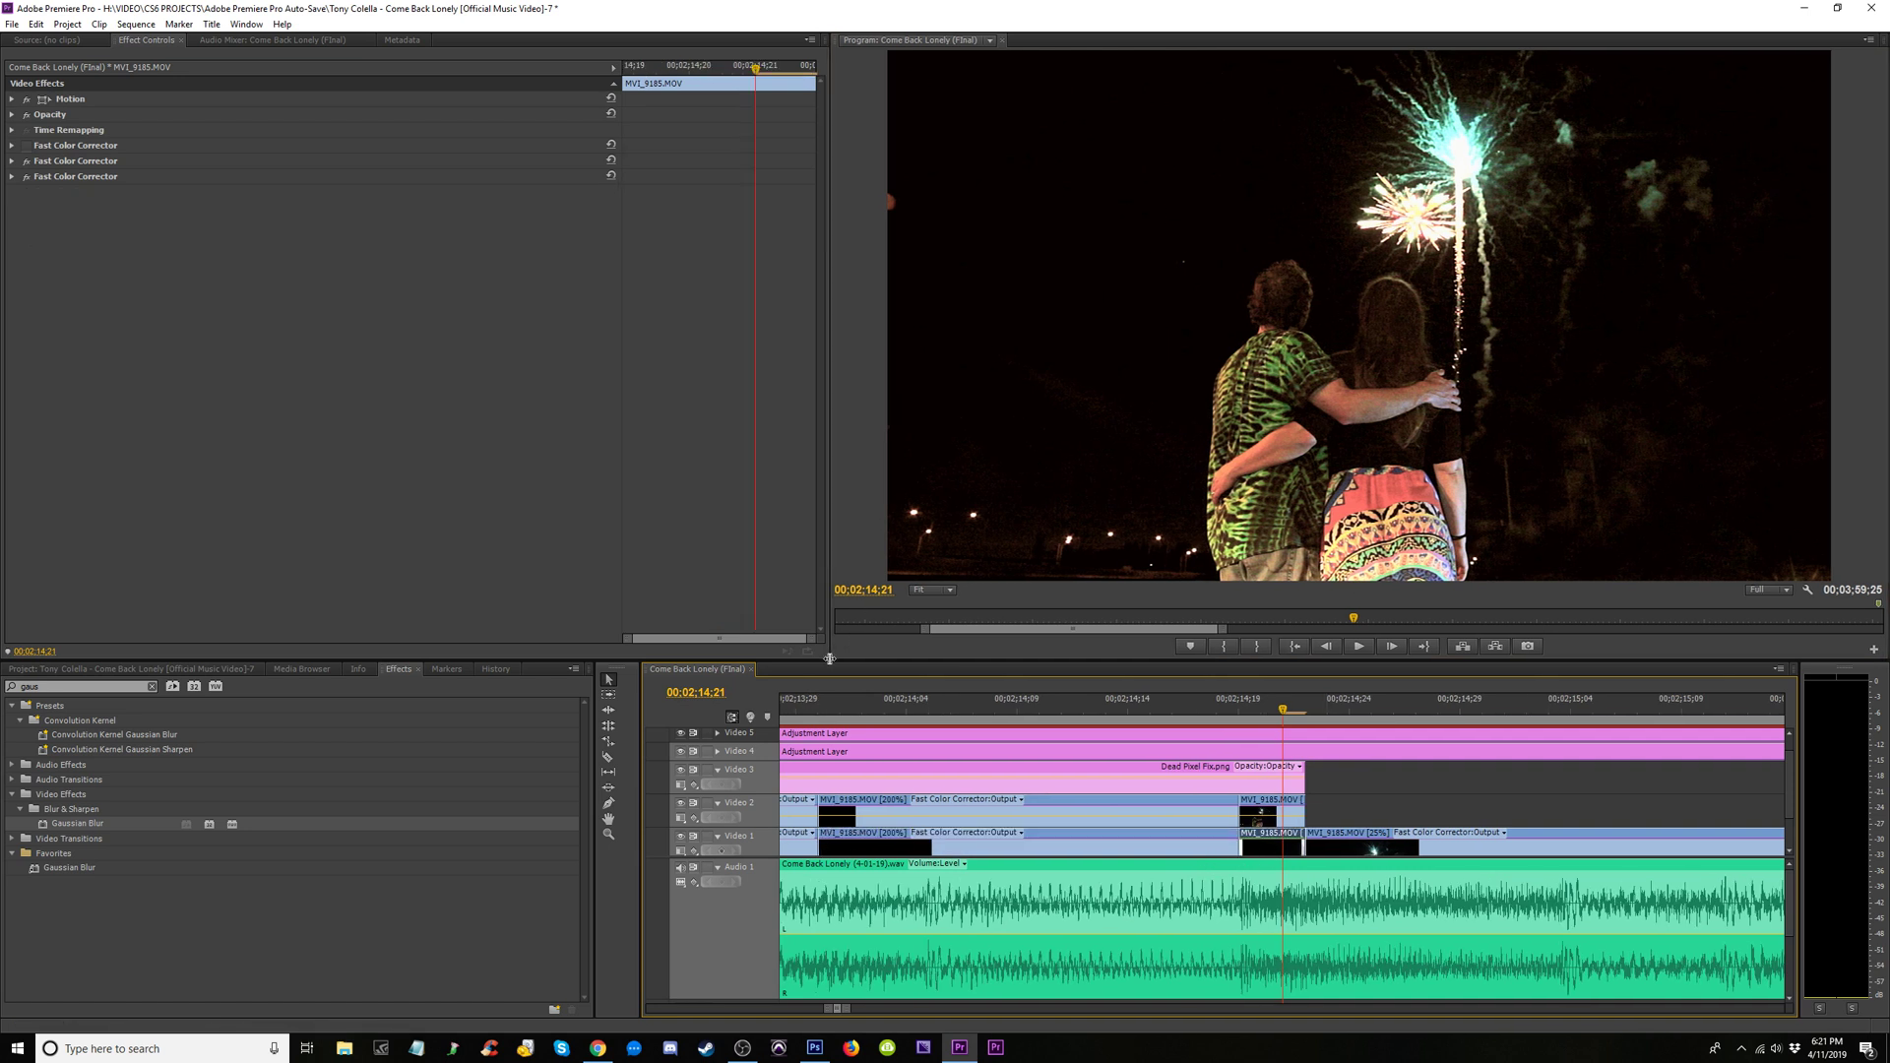
drag(834, 665, 736, 665)
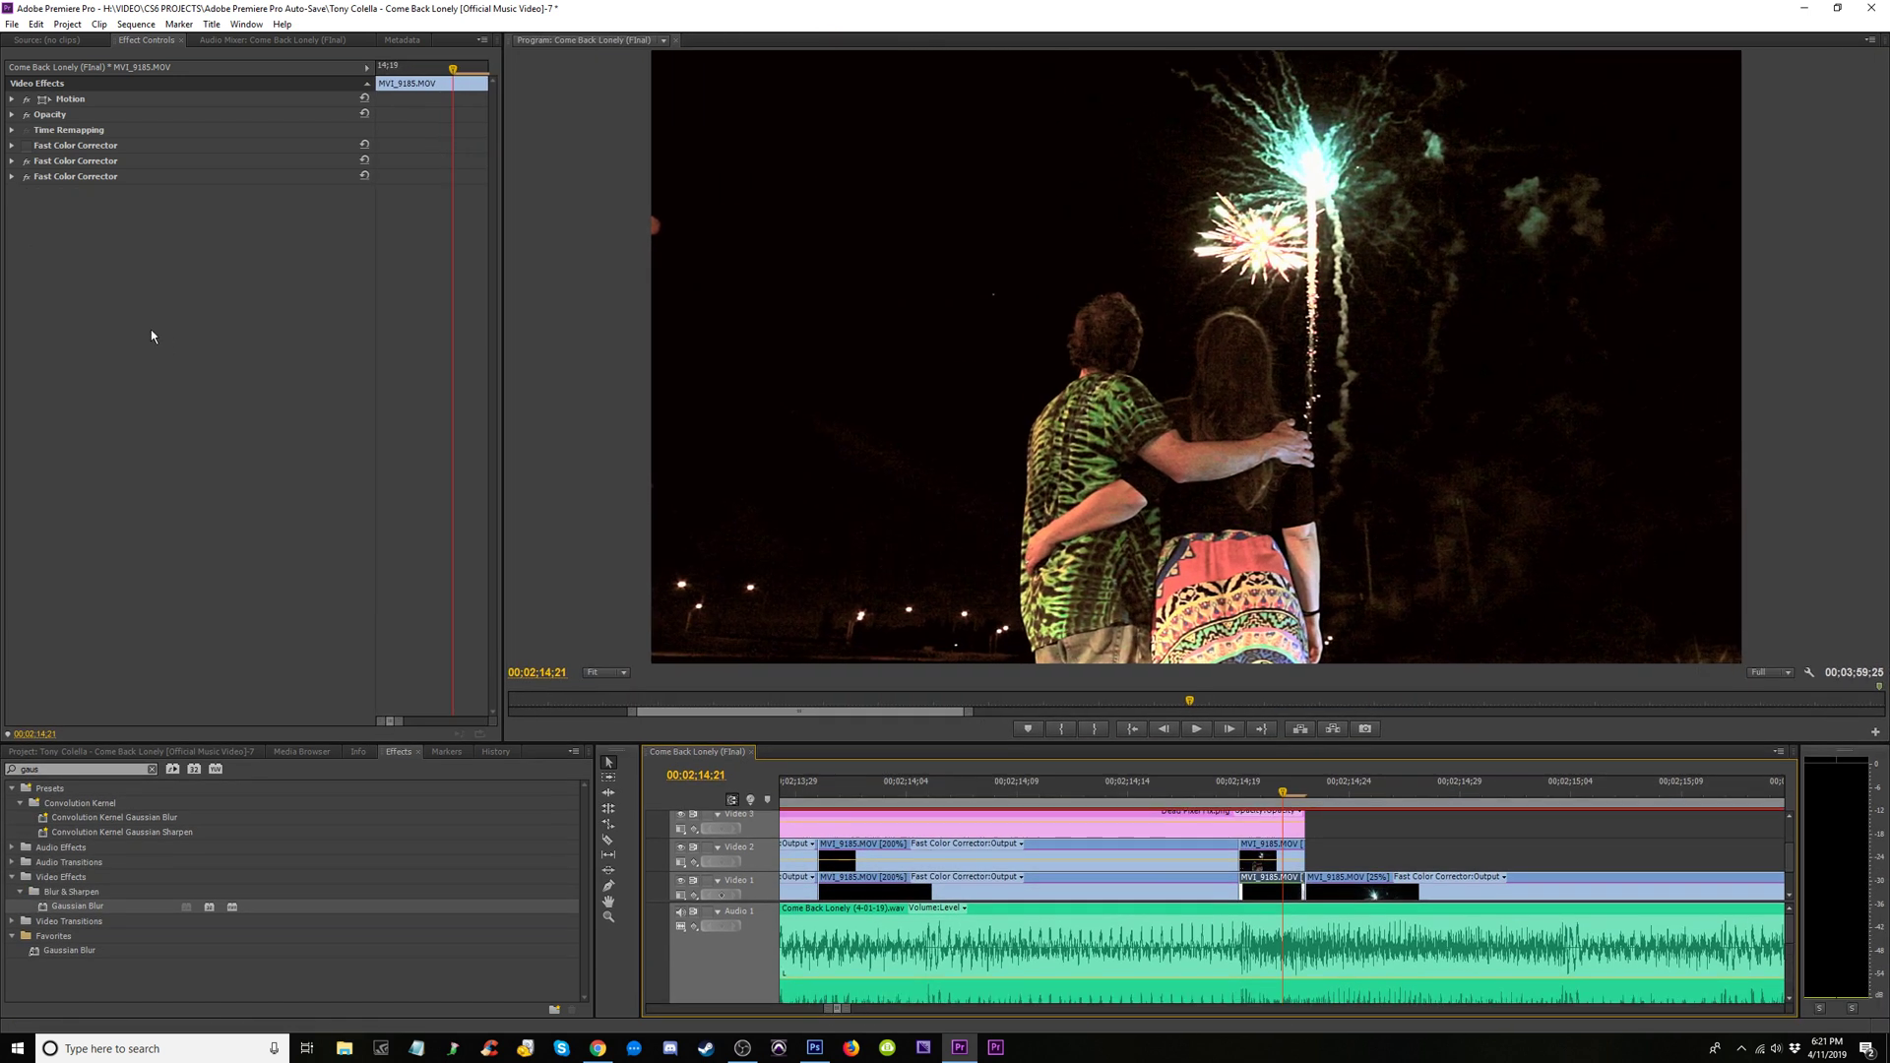
right_click(120, 293)
click(153, 380)
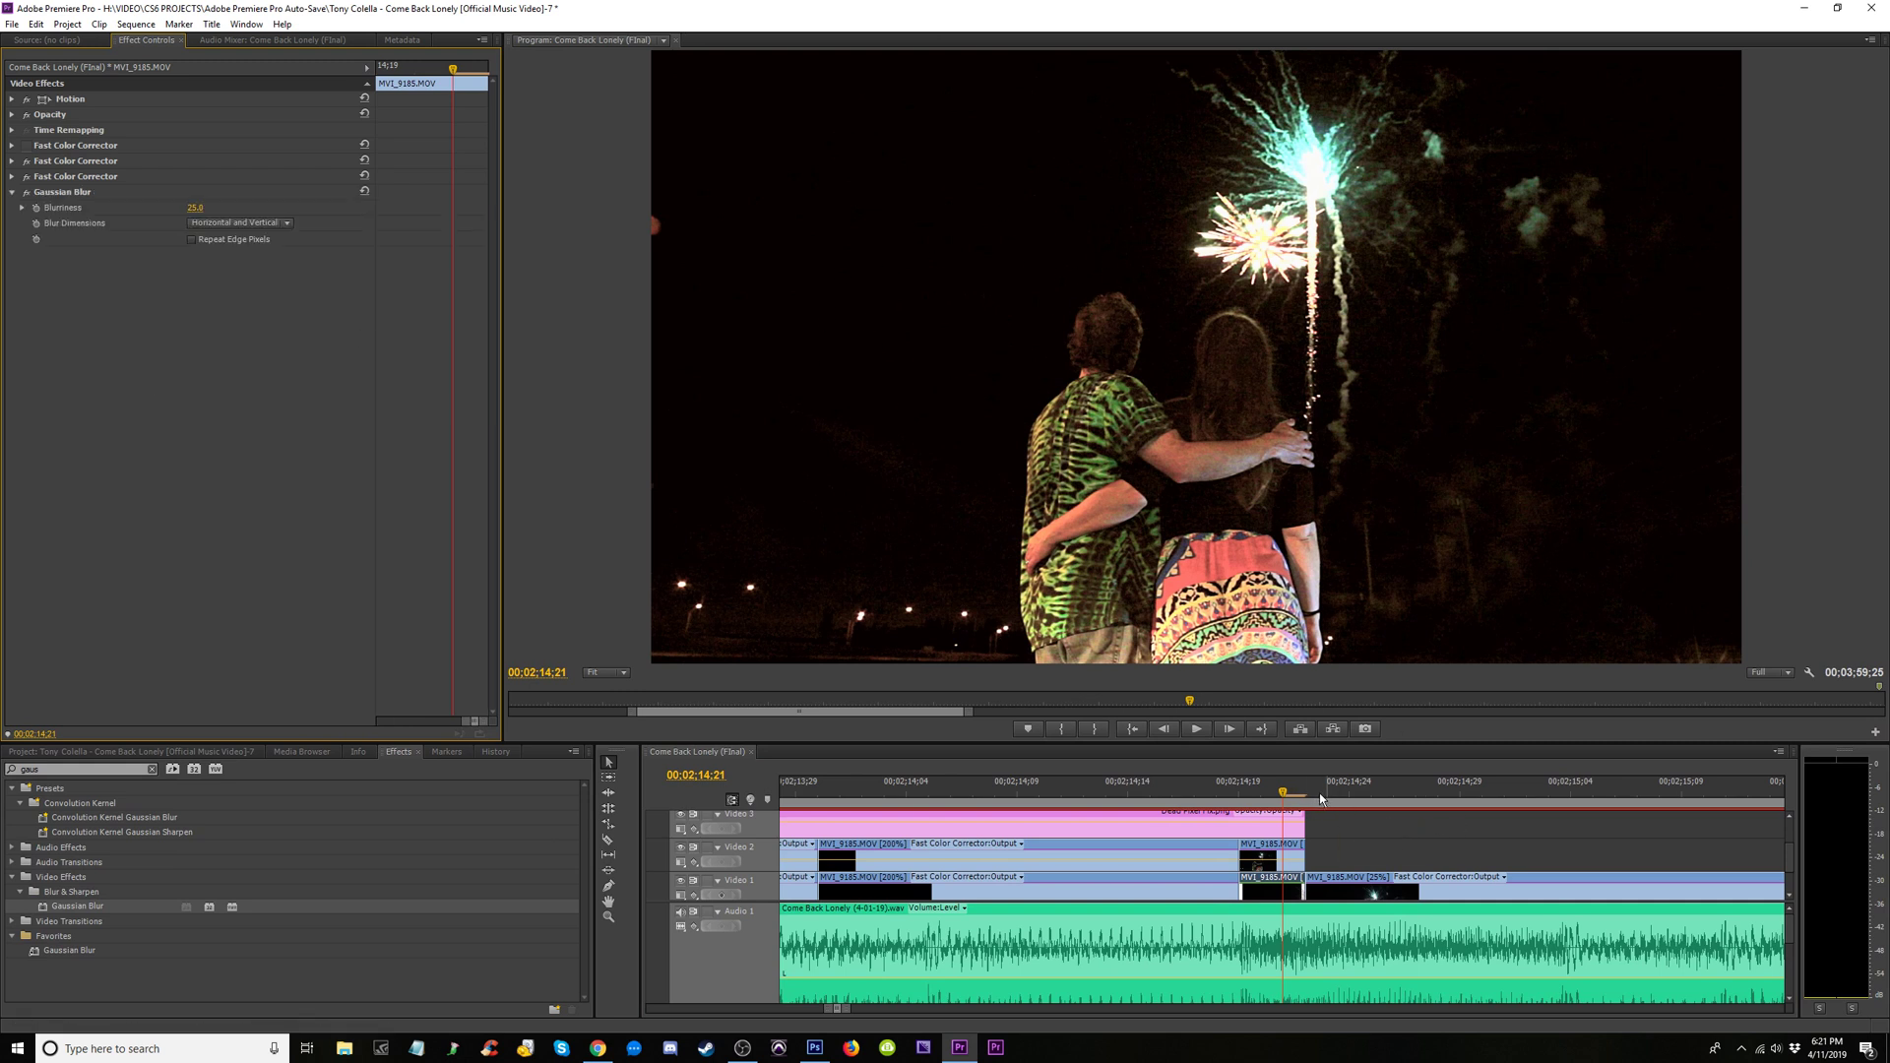
Review the repaired clips under the Dead Pixel Fix.png matte at several points in the sequence
click(1247, 790)
key(minus)
key(minus)
click(1130, 790)
key(minus)
key(minus)
key(minus)
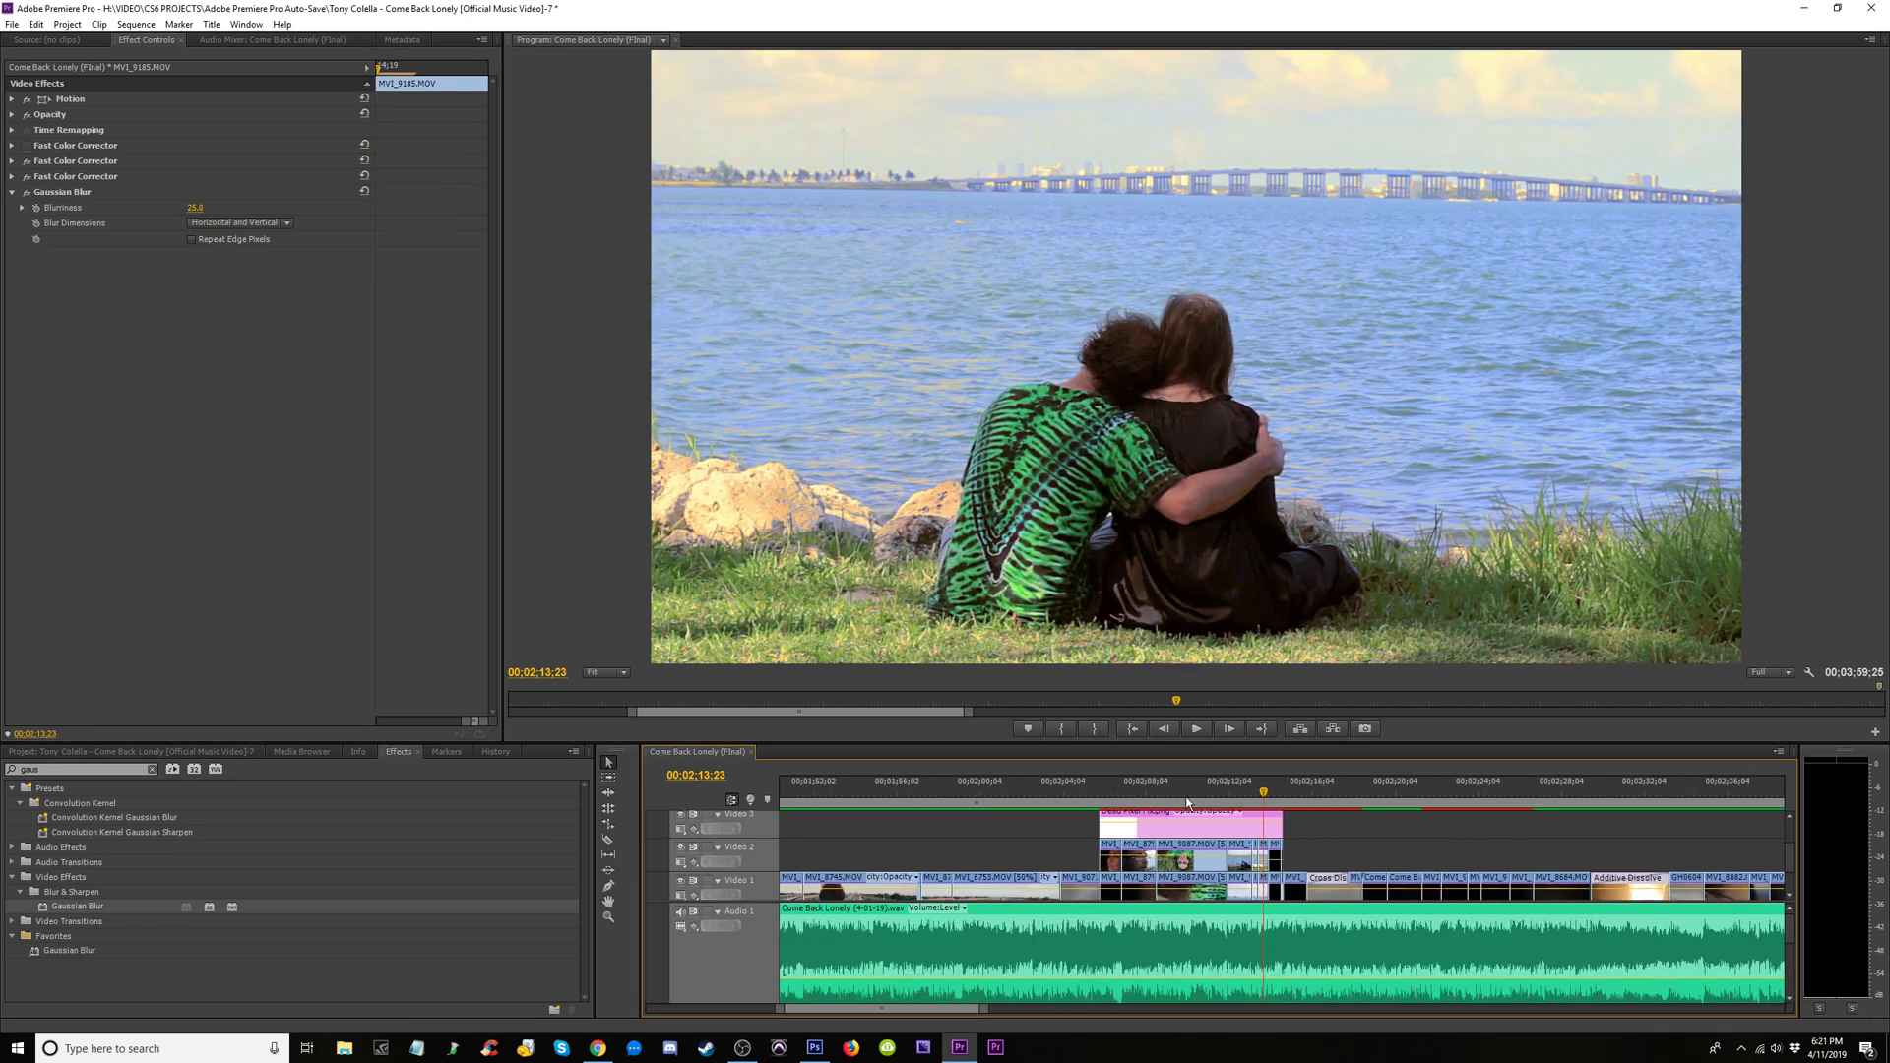
click(1187, 796)
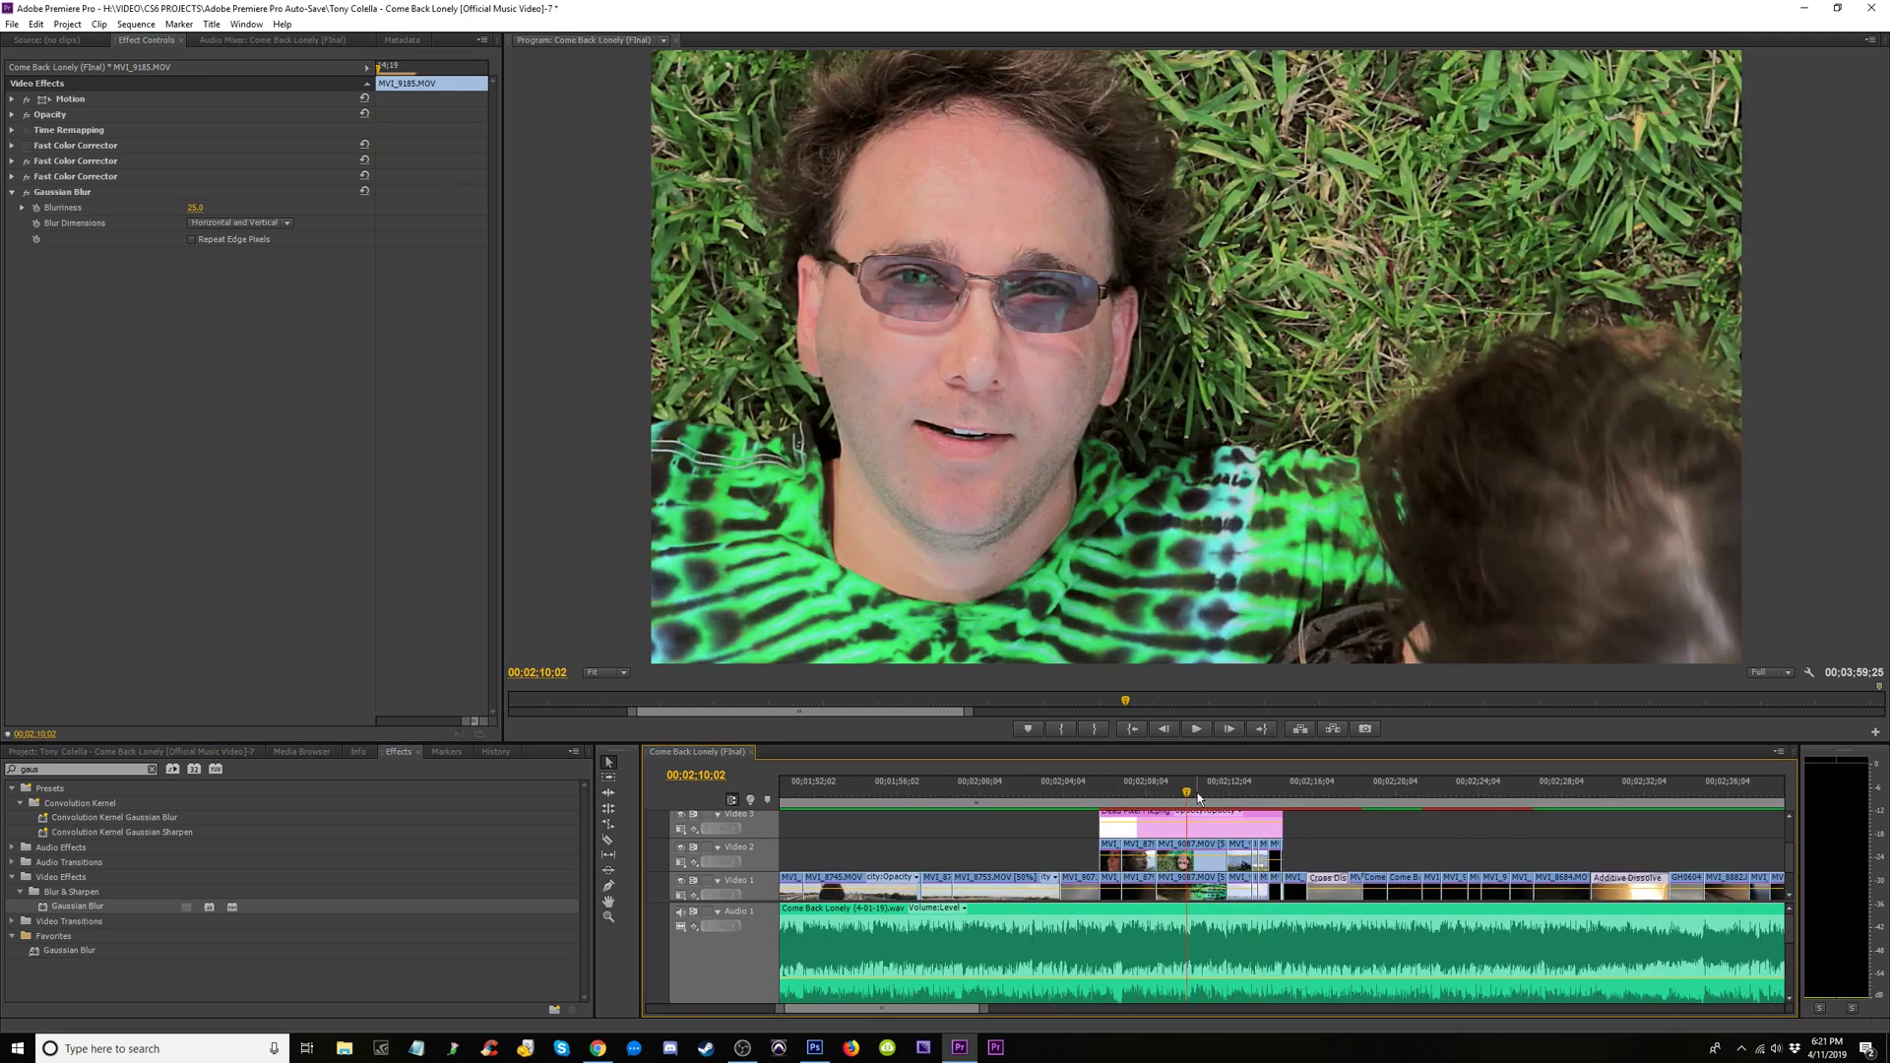